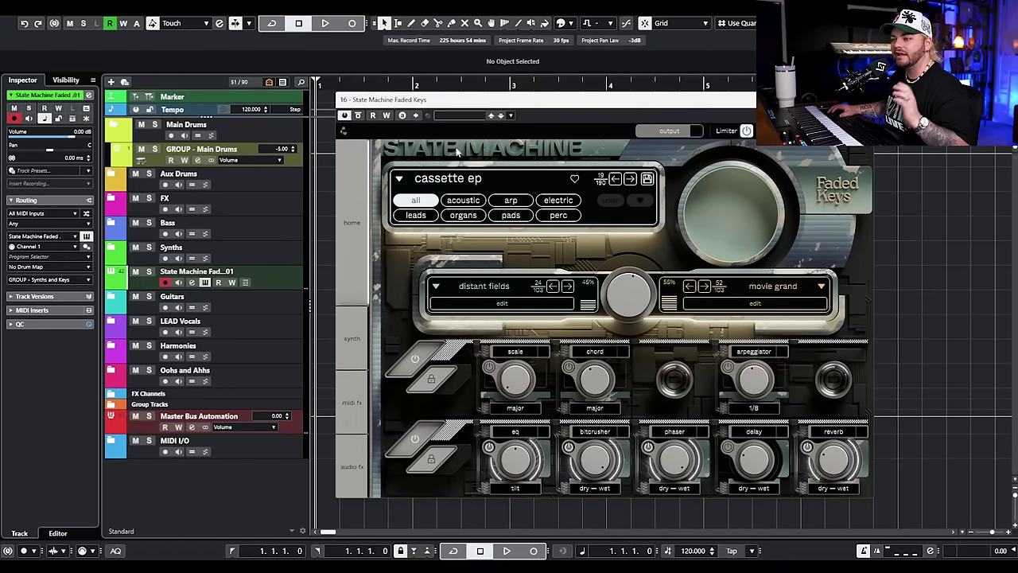
Step: Move the State Machine Faded Keys track into the Synths folder and unfold that folder
left_click_drag(260, 249, 204, 260)
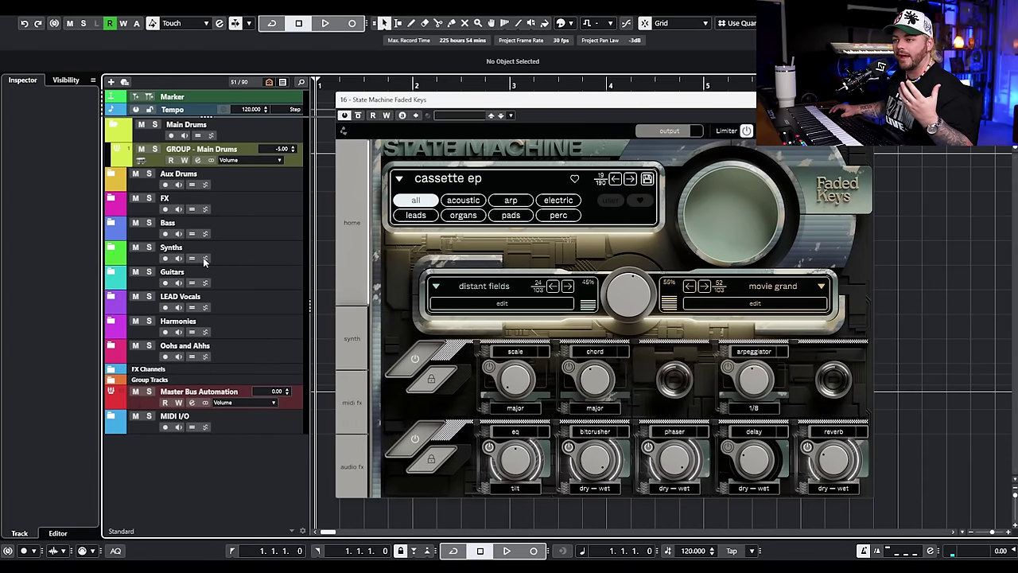
left_click(112, 246)
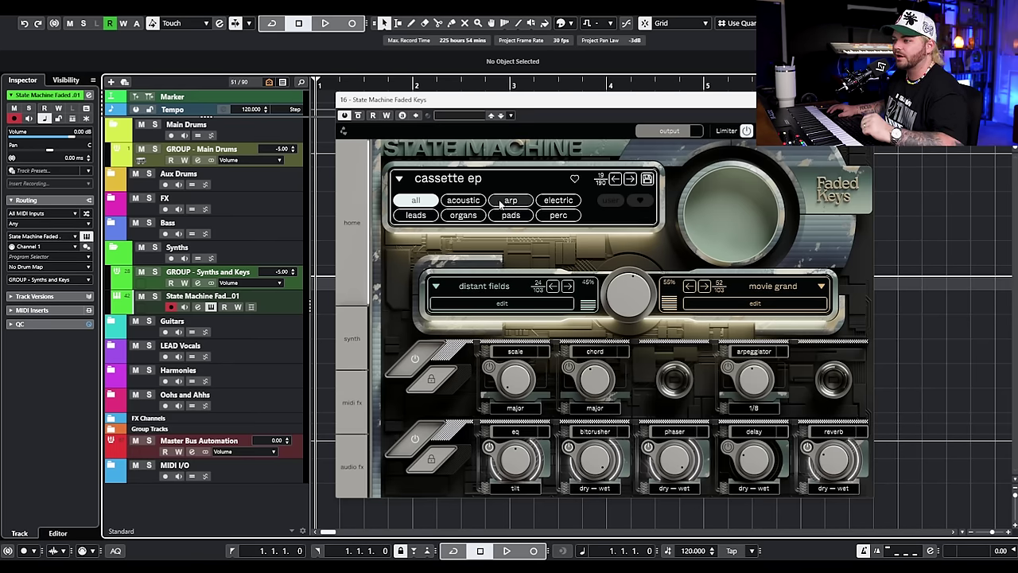
Step: Filter the State Machine presets to acoustic and audition c7 dub, chaotic grand and dance type piano
left_click(469, 208)
left_click(474, 181)
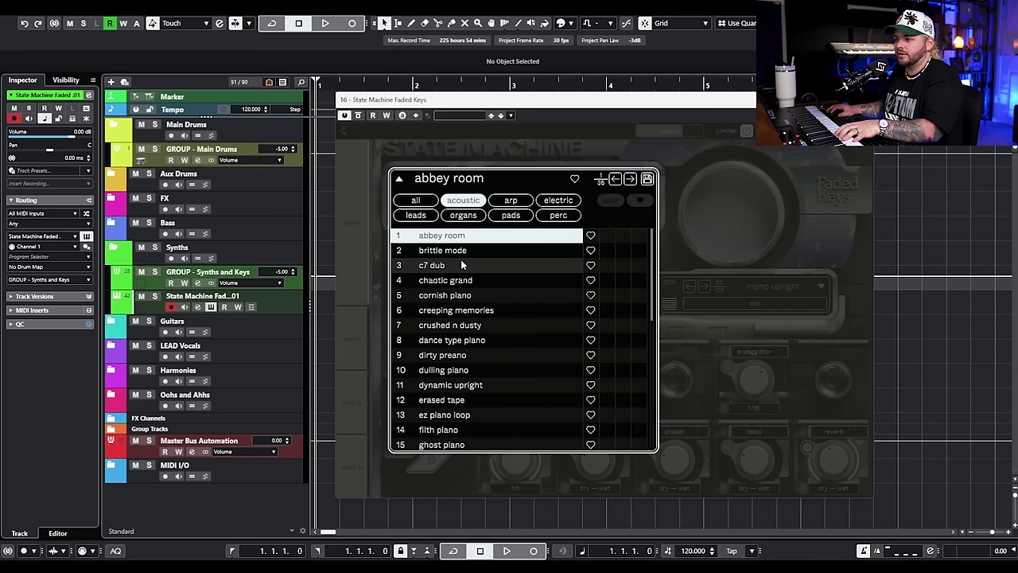
left_click(401, 267)
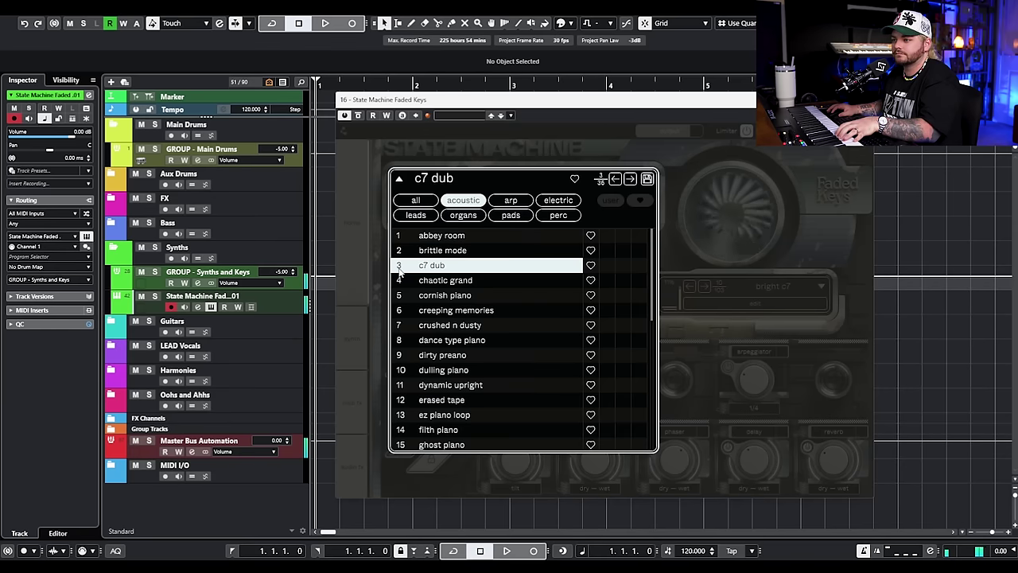
left_click(495, 283)
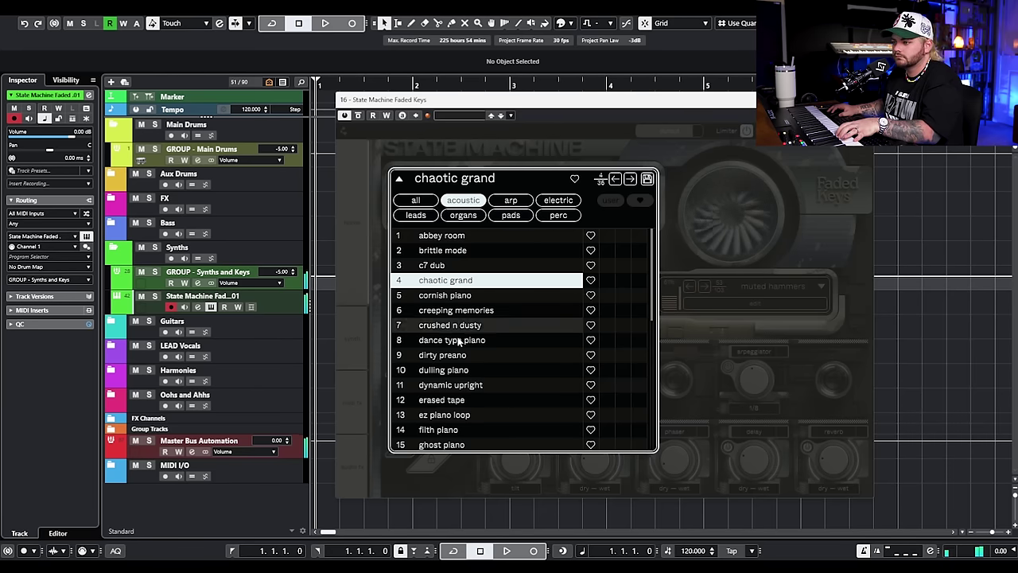
scroll(473, 342, "down", 3)
left_click(471, 261)
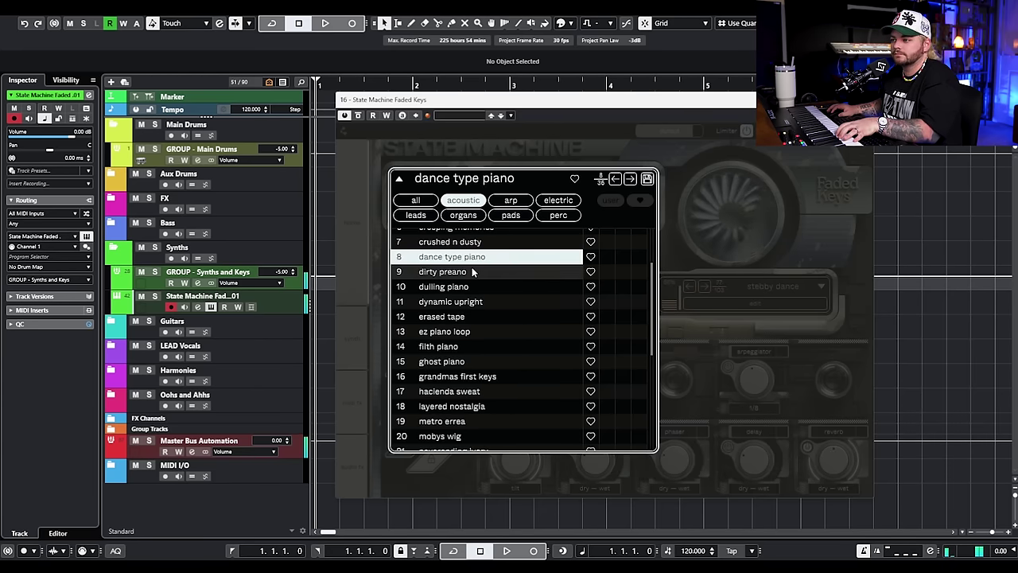
scroll(472, 272, "down", 1)
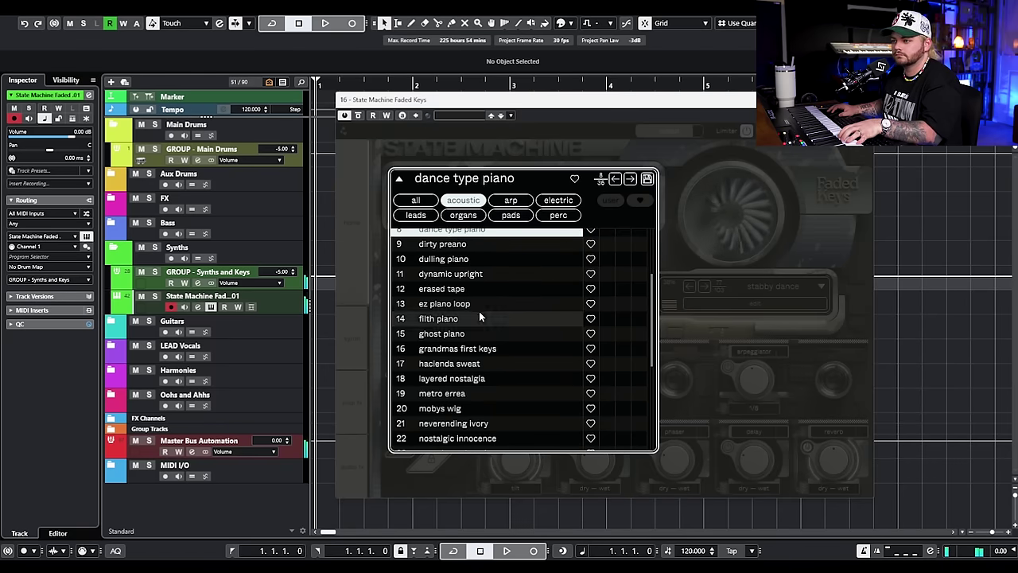
Step: Lower the State Machine track's volume to -8.19 dB and load the vintage piano preset
left_click_drag(69, 142, 51, 140)
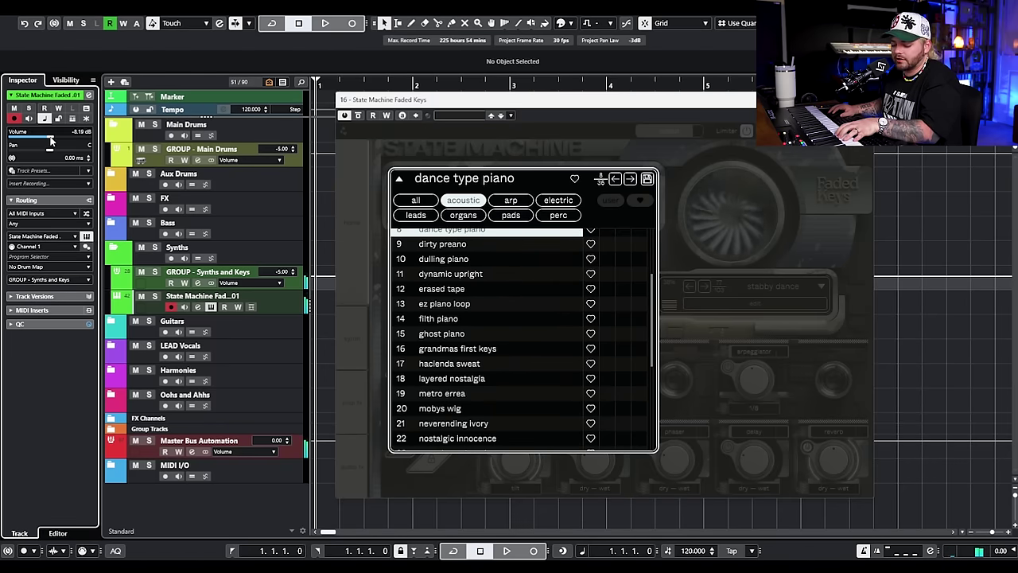
scroll(476, 362, "down", 7)
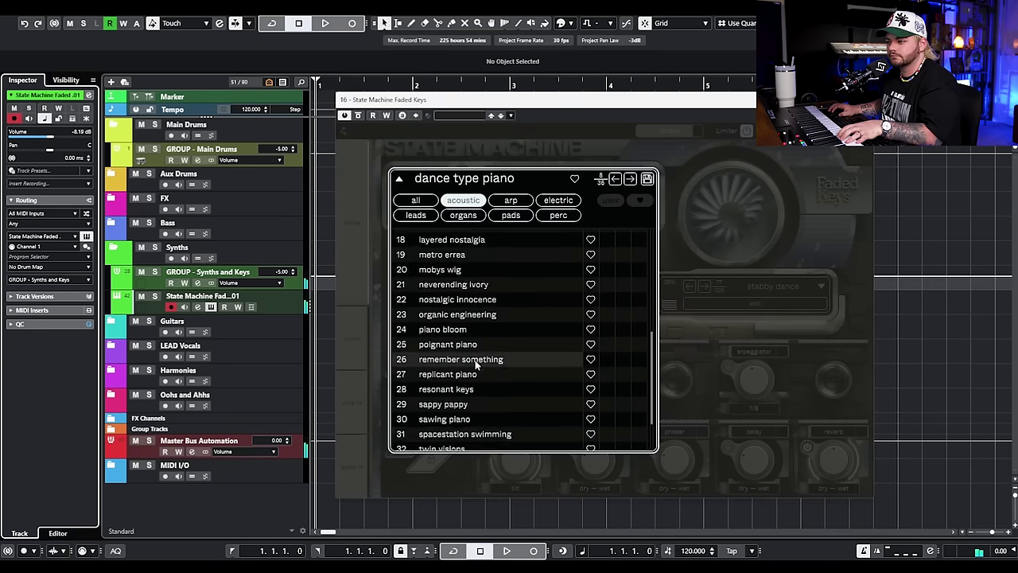
left_click(467, 427)
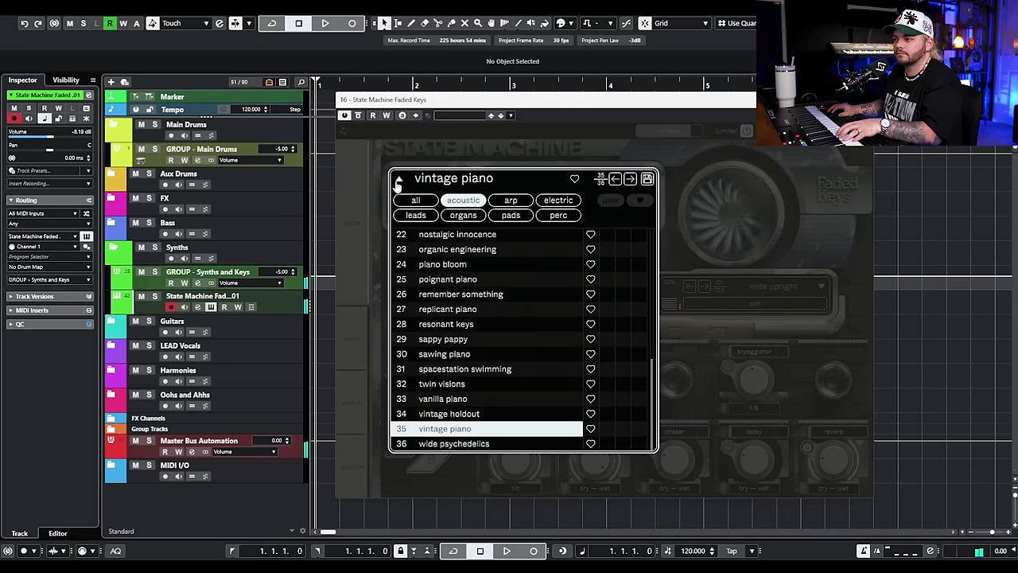
left_click(430, 187)
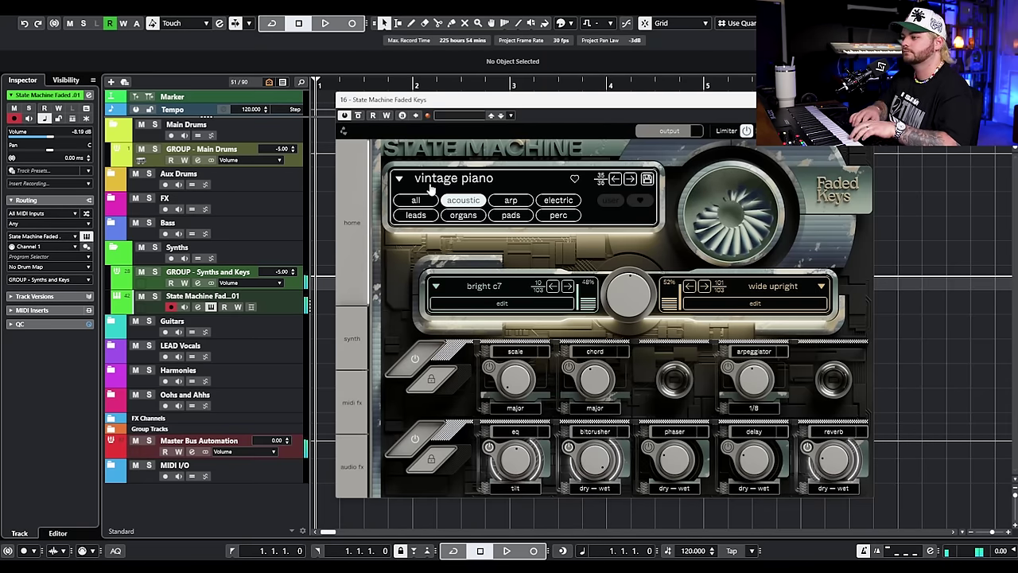
Step: Record a short piano part of three chord hits per bar in bars 2 and 3, and close the instrument window
key("ctrl+w")
key("h")
key("h")
left_click(210, 307)
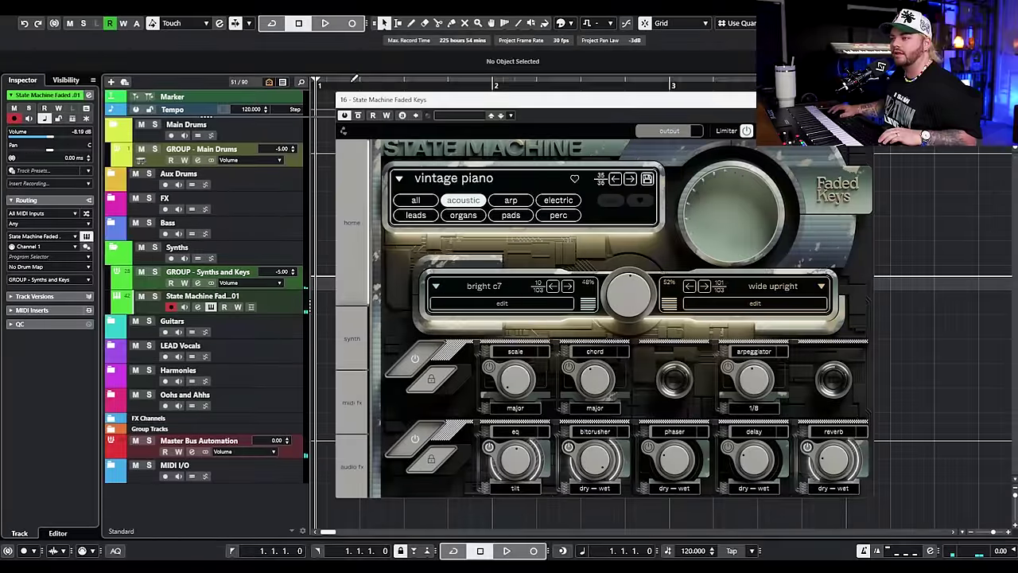
left_click(533, 550)
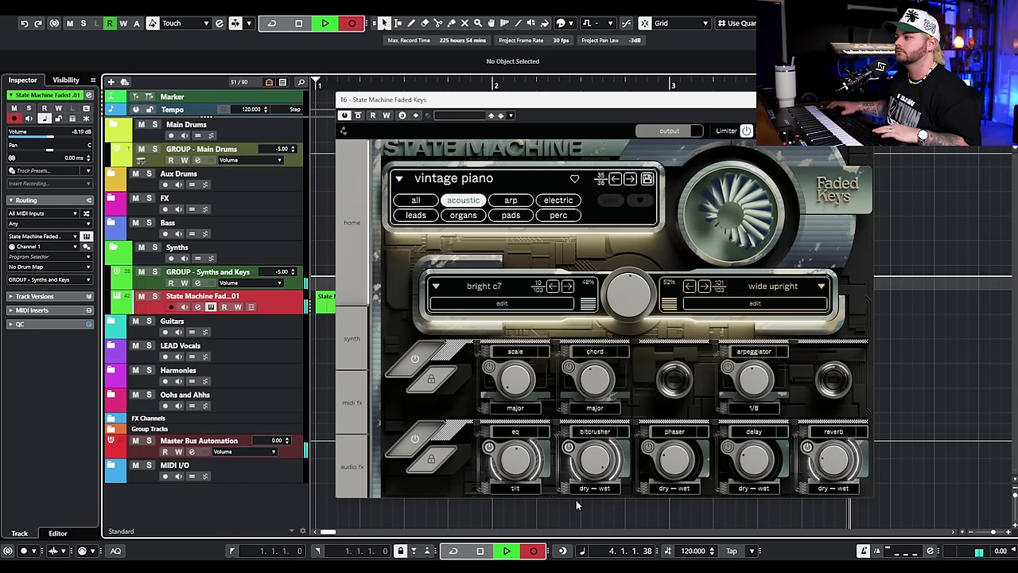
key("space")
left_click(862, 100)
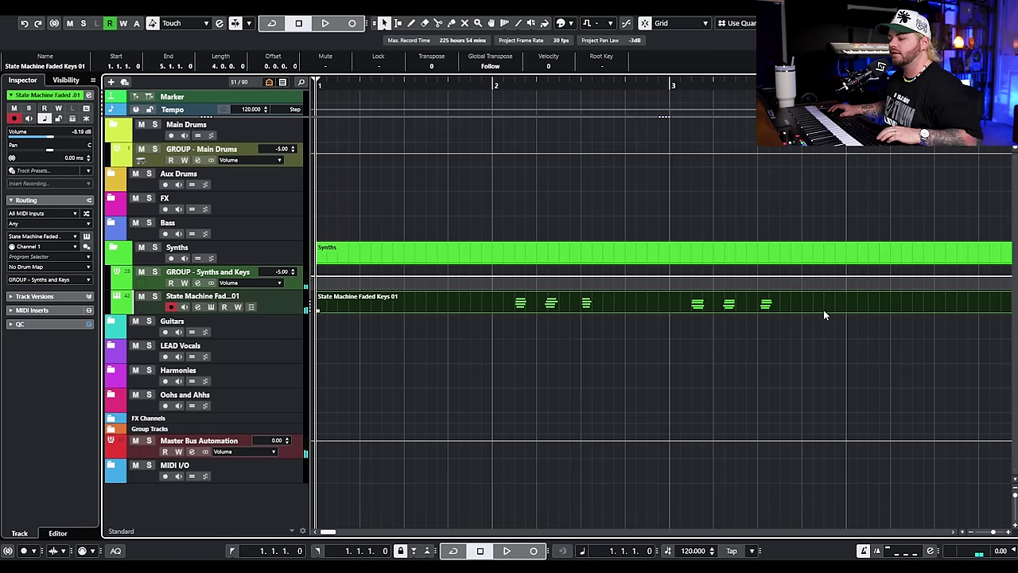
Step: Open the recorded piano part for note editing and quantize all its notes to 1/16 with Auto Apply Quantize enabled
double_click(824, 309)
scroll(300, 309, "up", 2)
scroll(513, 297, "left", 3)
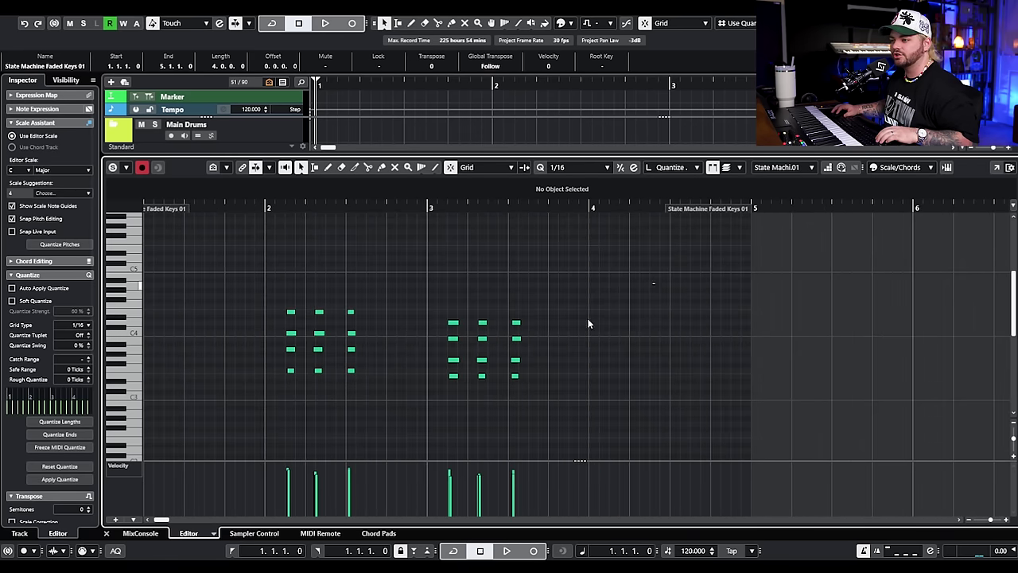
key("ctrl+a")
scroll(289, 352, "up", 3)
left_click_drag(301, 315, 343, 316)
left_click(35, 123)
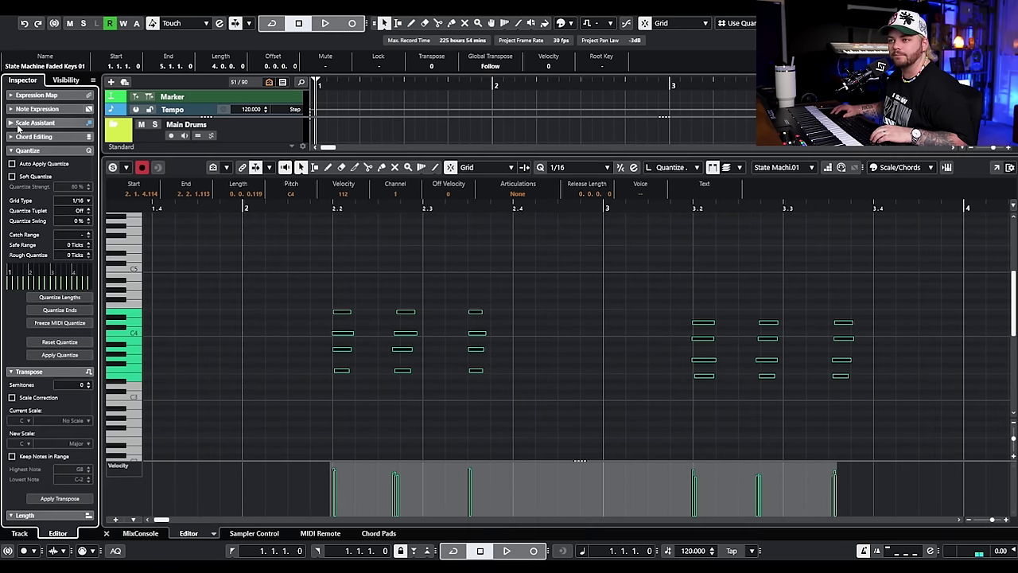
left_click(12, 163)
left_click(335, 232)
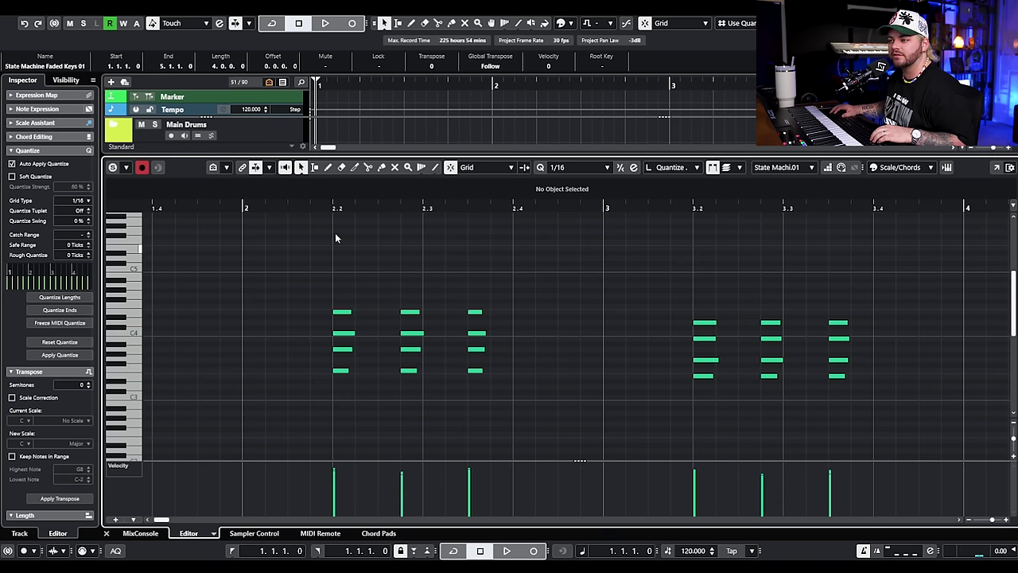
Step: Play the quantized part, and paste a copy of bar 2's third chord as a fourth hit near the bar's end
key("space")
key("space")
left_click_drag(497, 277, 485, 402)
key("ctrl+c")
left_click(547, 210)
key("ctrl+v")
Step: Paste a copy of bar 3's third chord at 3.4.3 and play the edited chords back from bar 2
left_click_drag(740, 284, 728, 411)
key("ctrl+c")
left_click(788, 210)
key("ctrl+v")
left_click_drag(802, 210, 334, 240)
scroll(391, 271, "down", 2)
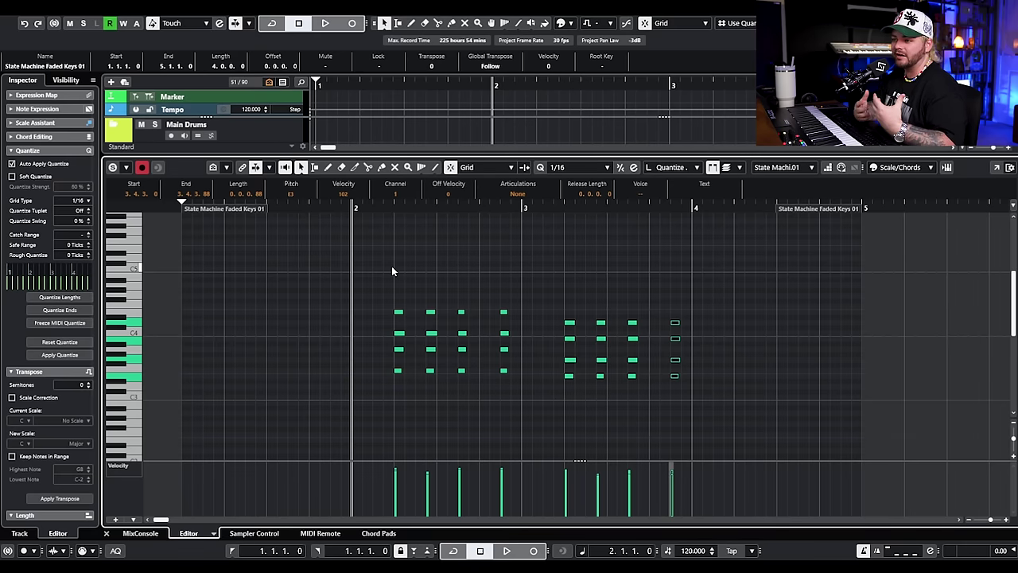
key("space")
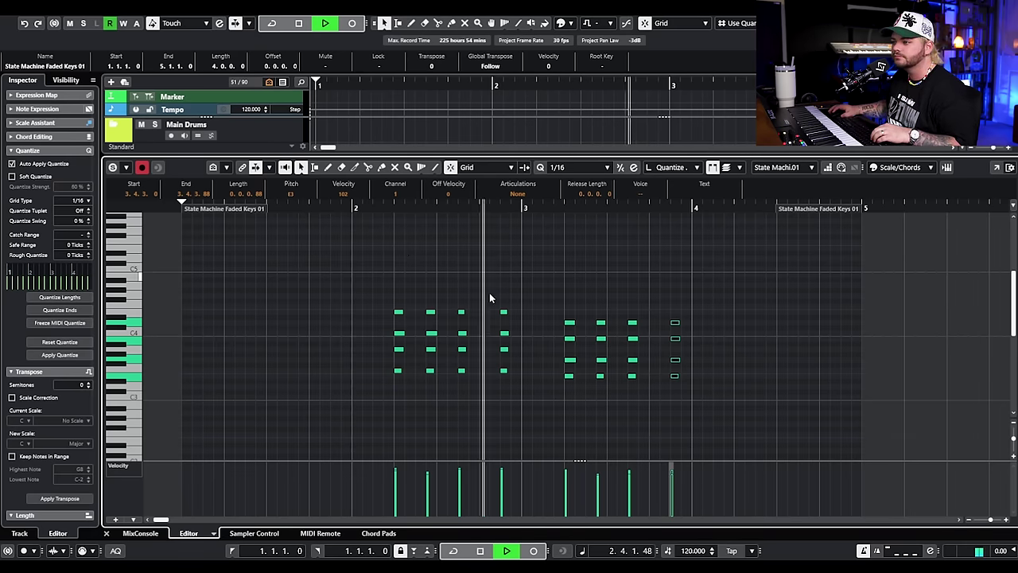
left_click(620, 291)
key("space")
Step: Duplicate all eight chords of bars 2 and 3 so the copy starts at 4.2.1
left_click_drag(734, 278, 291, 417)
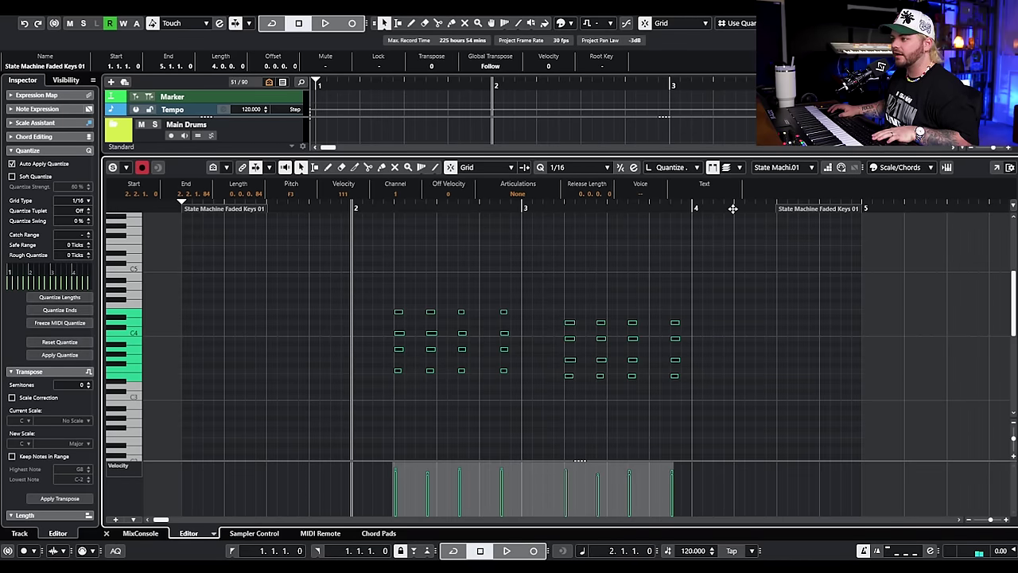
key("ctrl+d")
key("ctrl+d")
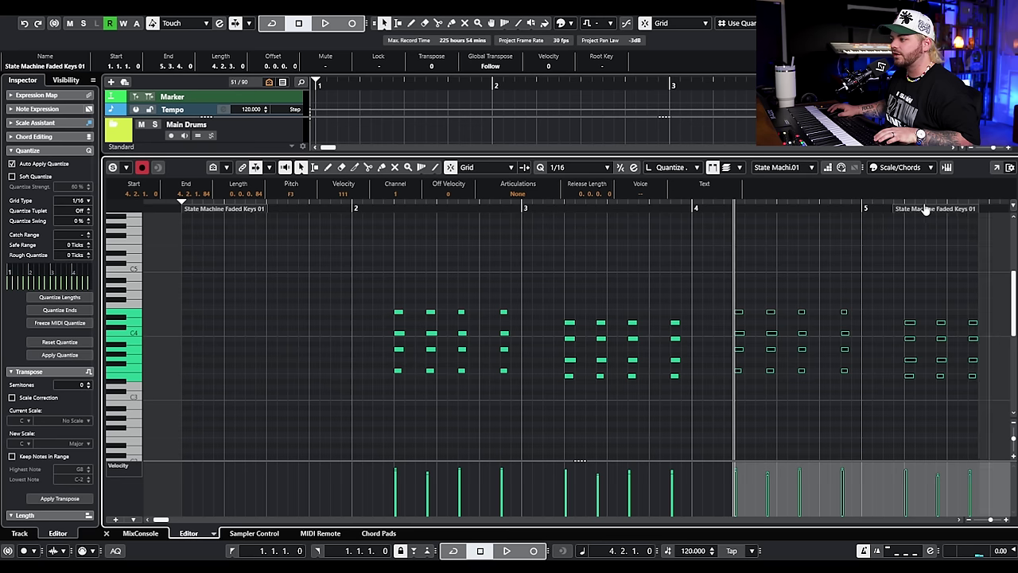
Step: Set the MIDI part's boundaries to start at bar 2 and end at bar 6, and close the note editor
left_click_drag(245, 216, 418, 219)
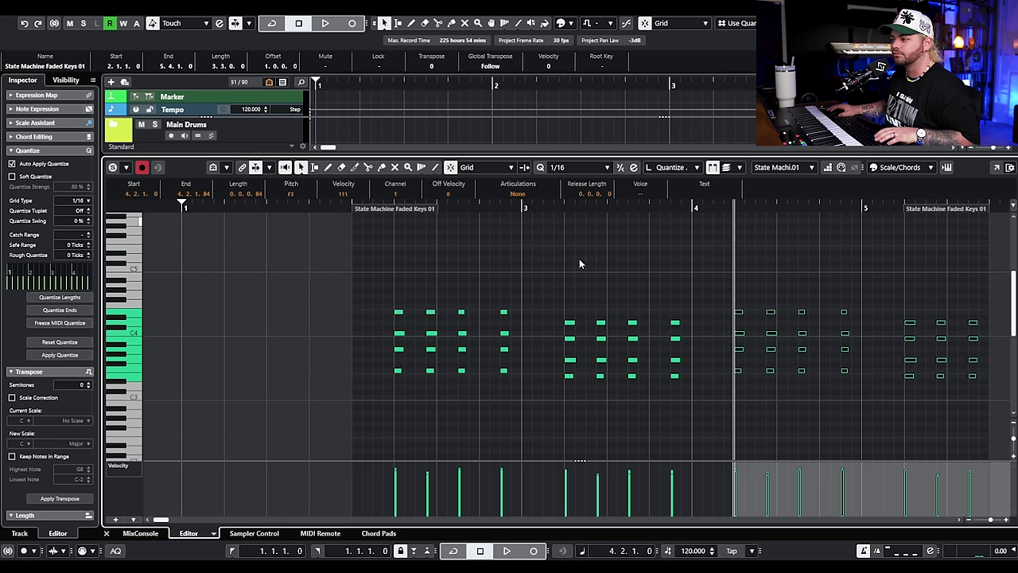
scroll(478, 225, "down", 3)
left_click_drag(751, 216, 776, 218)
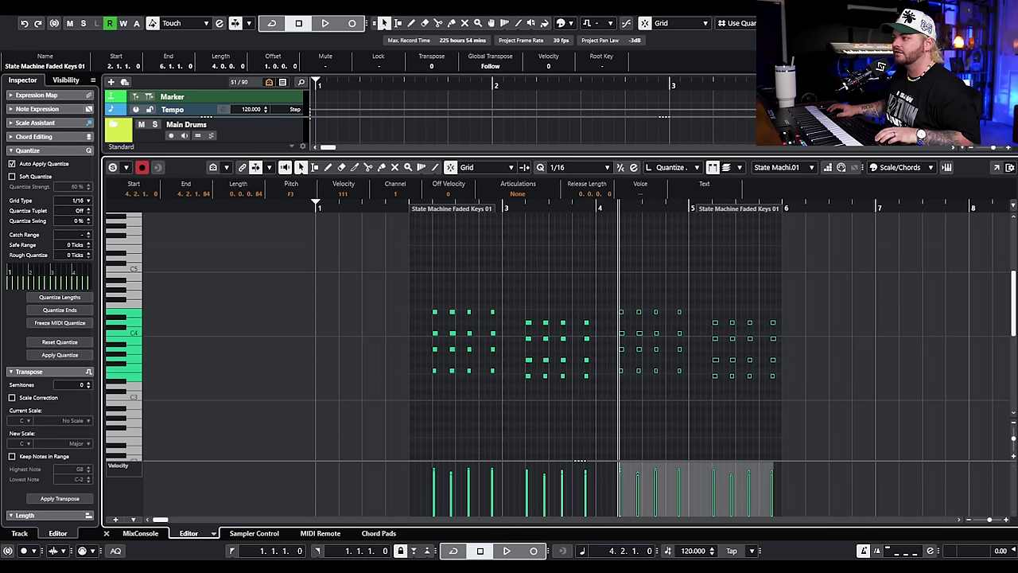
key("Return")
Step: Open the channel settings of the State Machine track and insert the Squasher effect in its first slot
left_click(199, 307)
left_click_drag(992, 169, 994, 175)
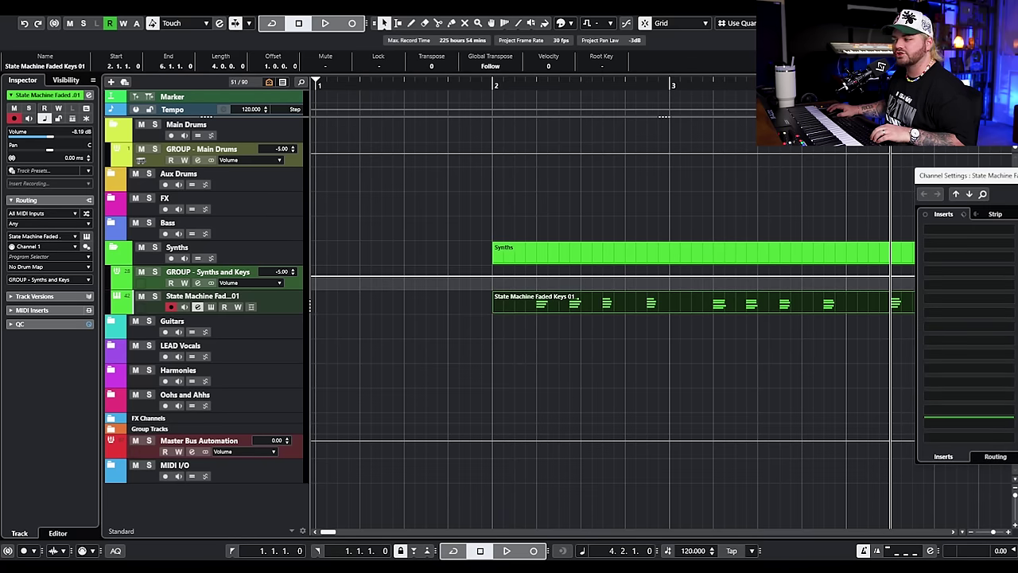
left_click(338, 200)
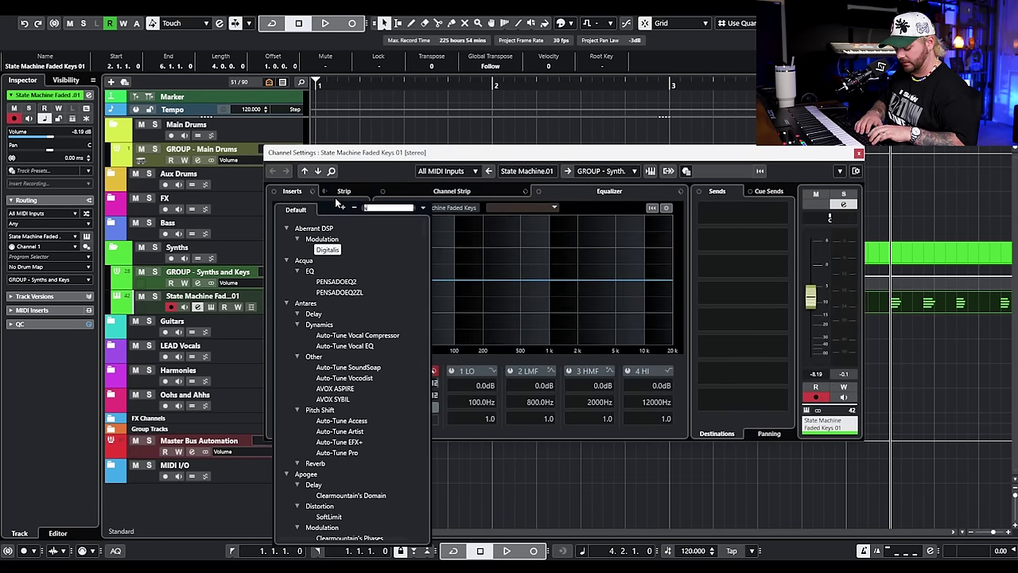
type("sq")
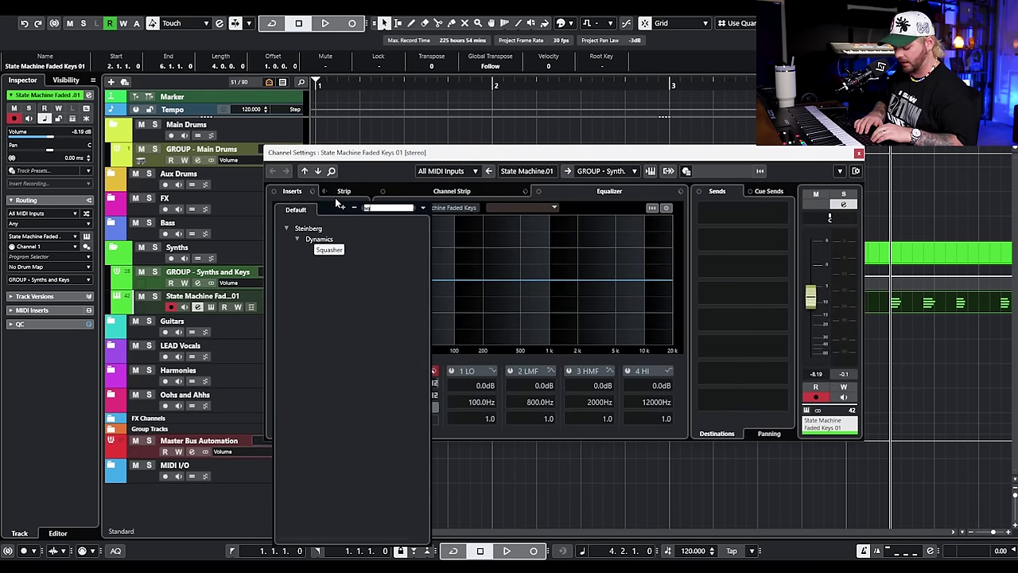
key("BackSpace")
type("q")
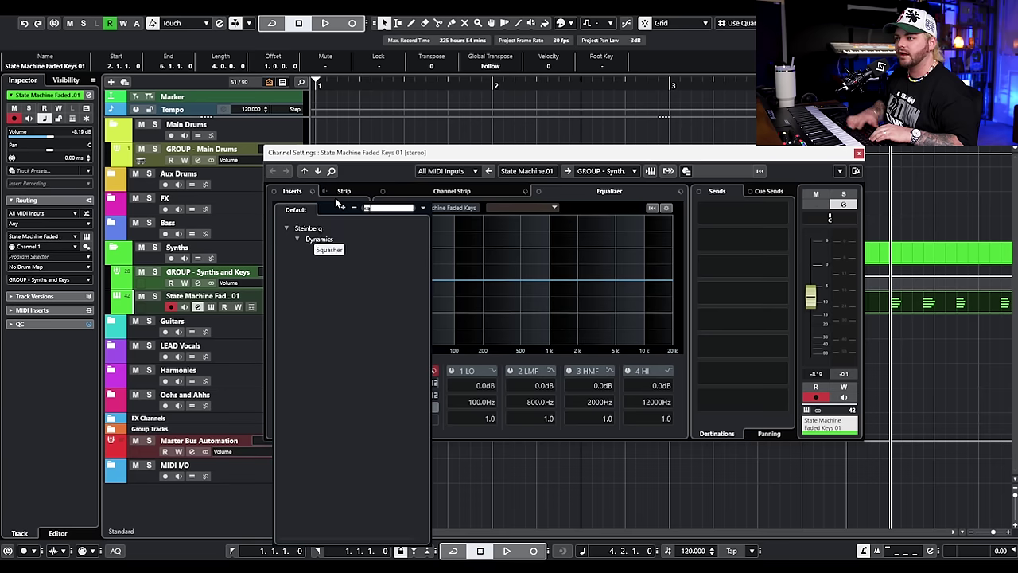
left_click(336, 251)
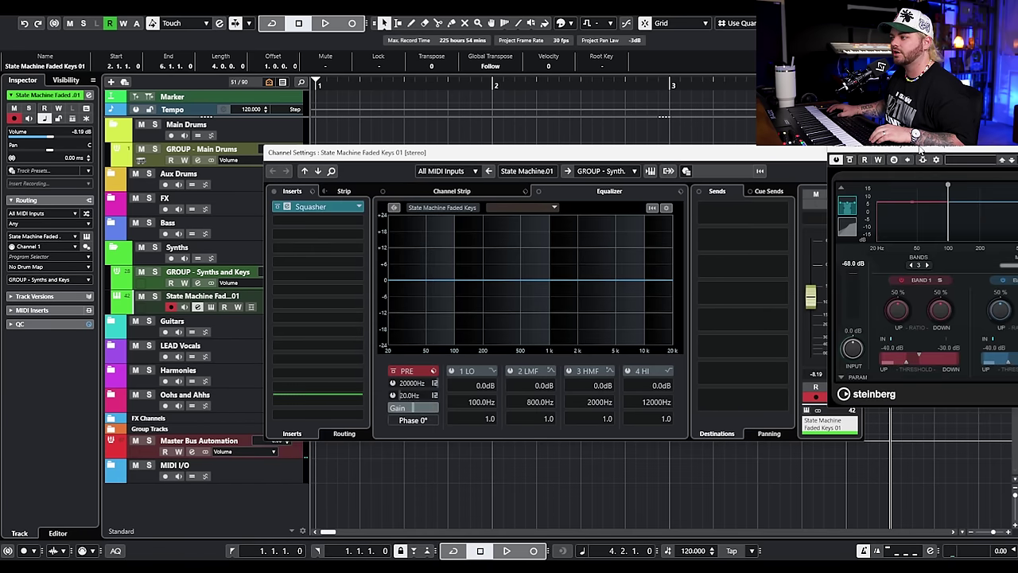
Step: Load the House Tops preset in Squasher and play the part to hear the compression
left_click_drag(922, 151, 487, 152)
left_click(524, 164)
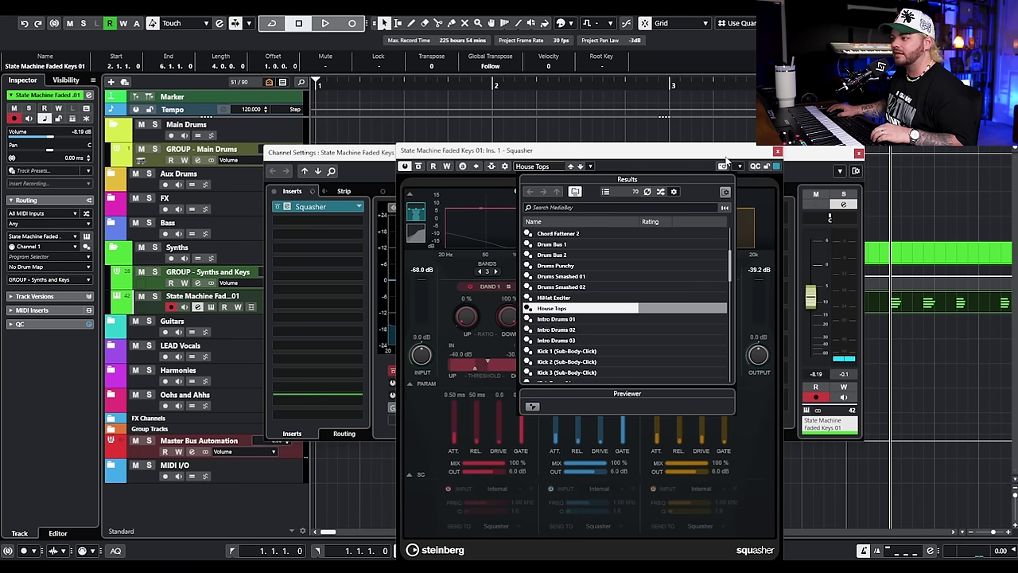
left_click(723, 163)
key("space")
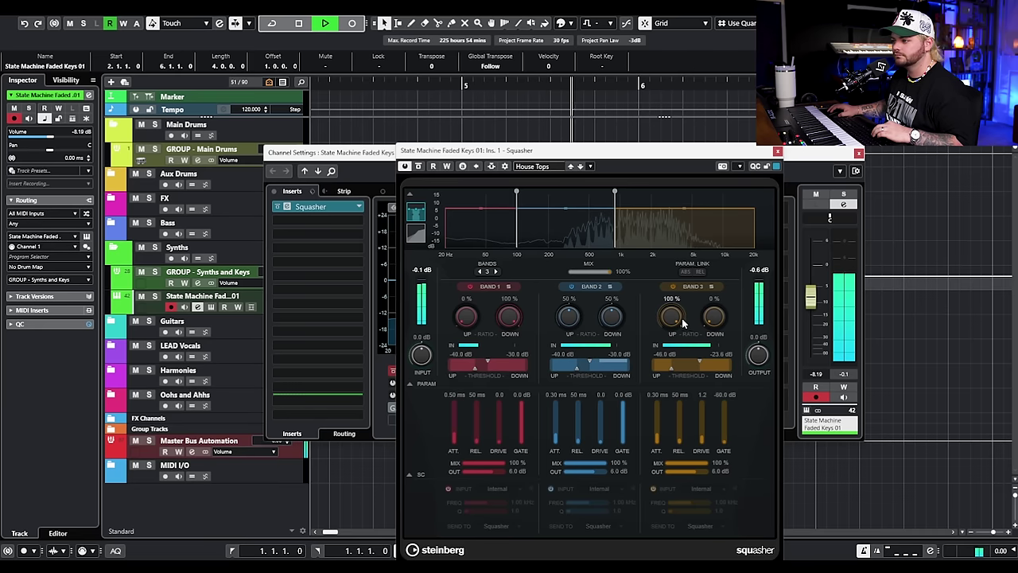
key("space")
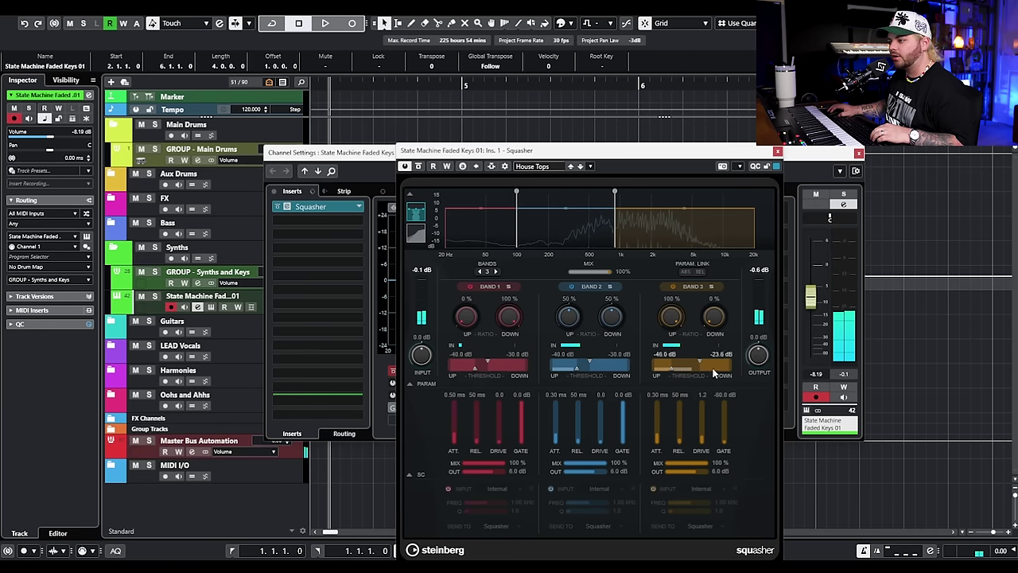
Step: Reduce the Band 3 mix in Squasher and fine-tune it during playback
left_click_drag(694, 463, 682, 468)
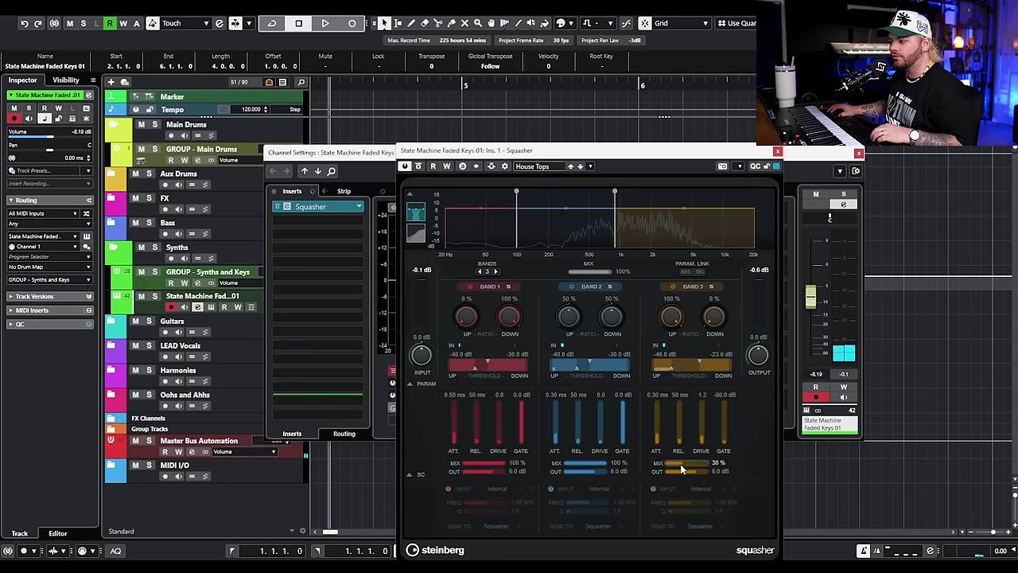
key("space")
left_click_drag(680, 467, 686, 461)
Step: Compare the part with Squasher bypassed and active, stop playback, and close the effect and channel settings windows
left_click(418, 166)
left_click(419, 167)
key("space")
left_click(777, 151)
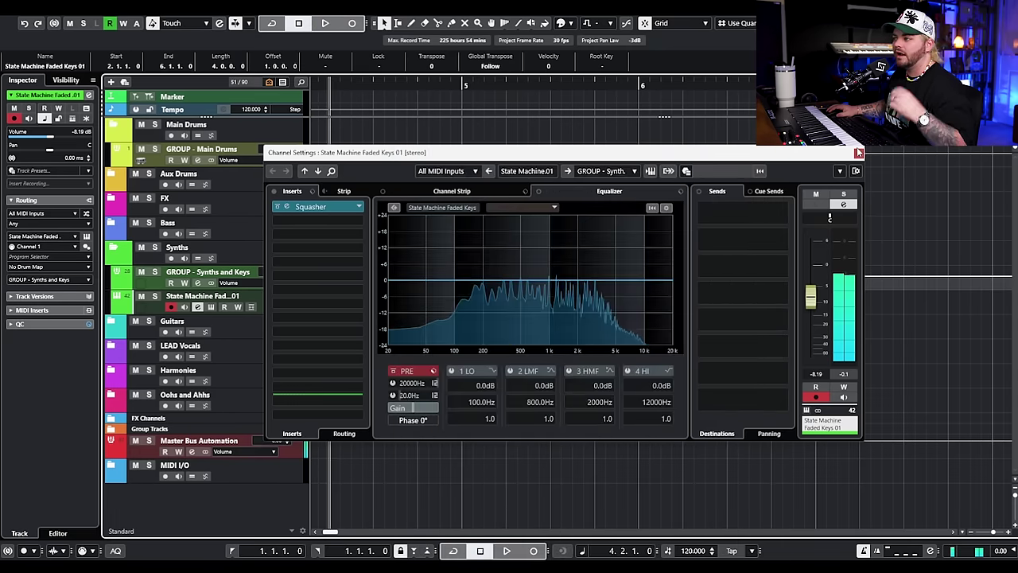
left_click(858, 152)
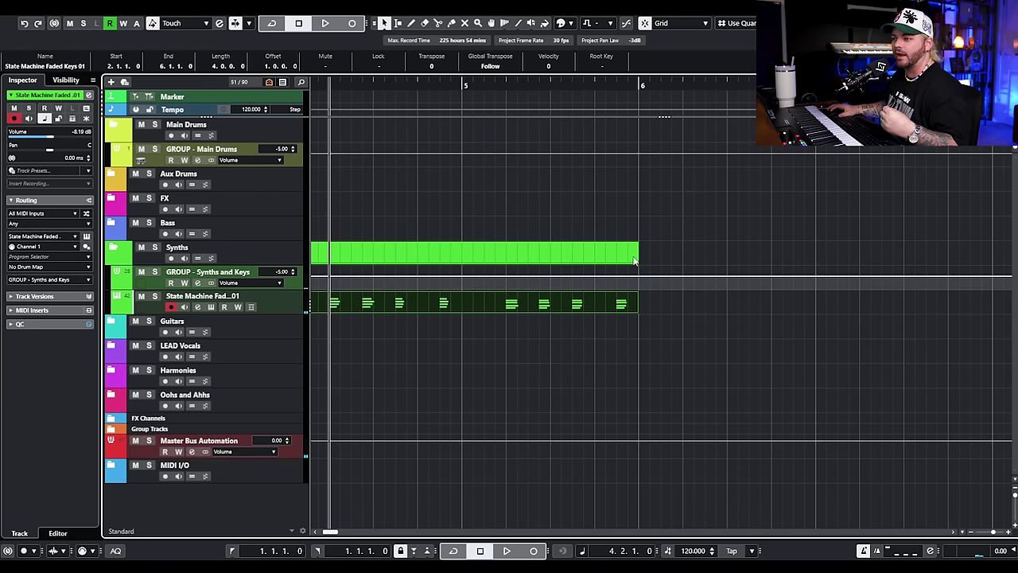
left_click(198, 308)
left_click(199, 307)
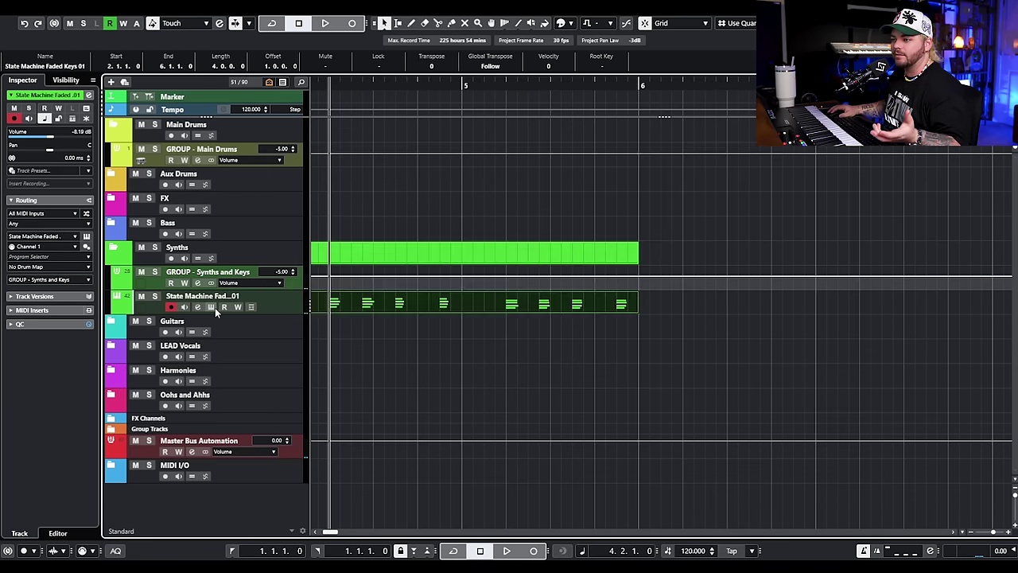
Step: Open the audio effects of State Machine Faded Keys, reduce the bitcrusher mix, and tilt the EQ 10% toward high
left_click(211, 307)
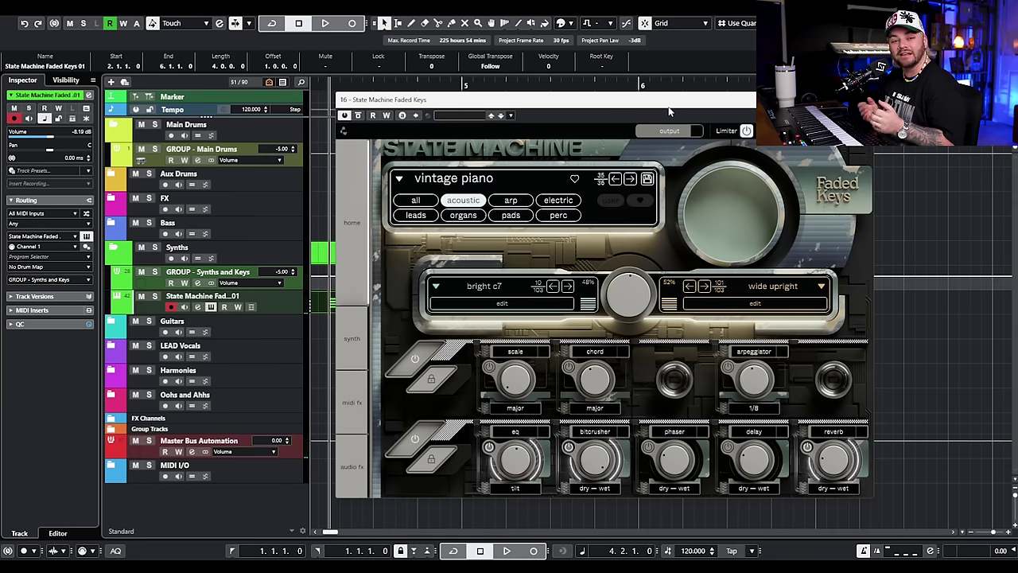
left_click(362, 456)
mouse_move(545, 255)
left_click_drag(546, 253, 536, 339)
left_click_drag(450, 259, 449, 253)
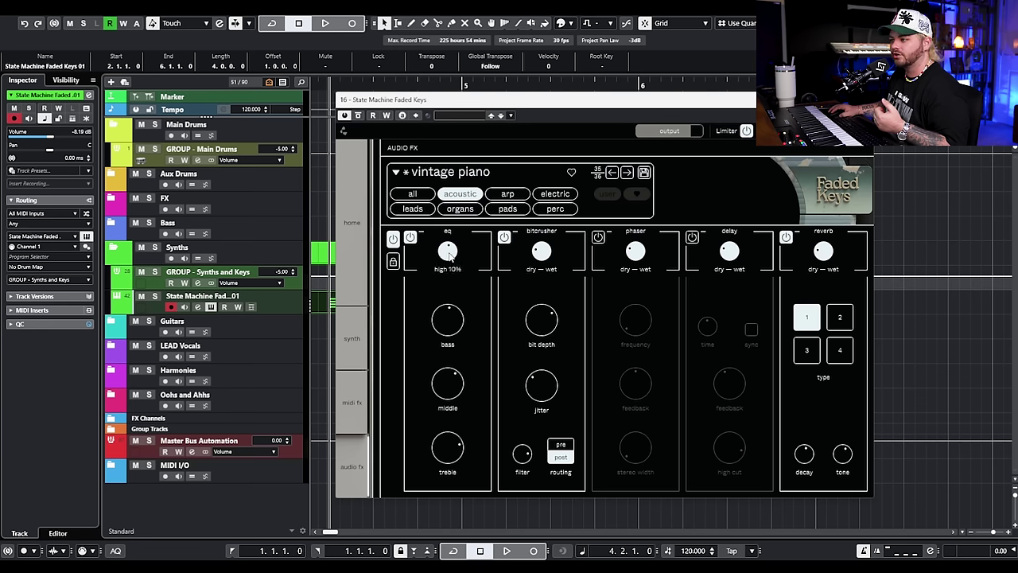
Step: Lower the reverb decay to about 20%, play the part briefly to hear it, and close the instrument window
left_click_drag(811, 458, 796, 495)
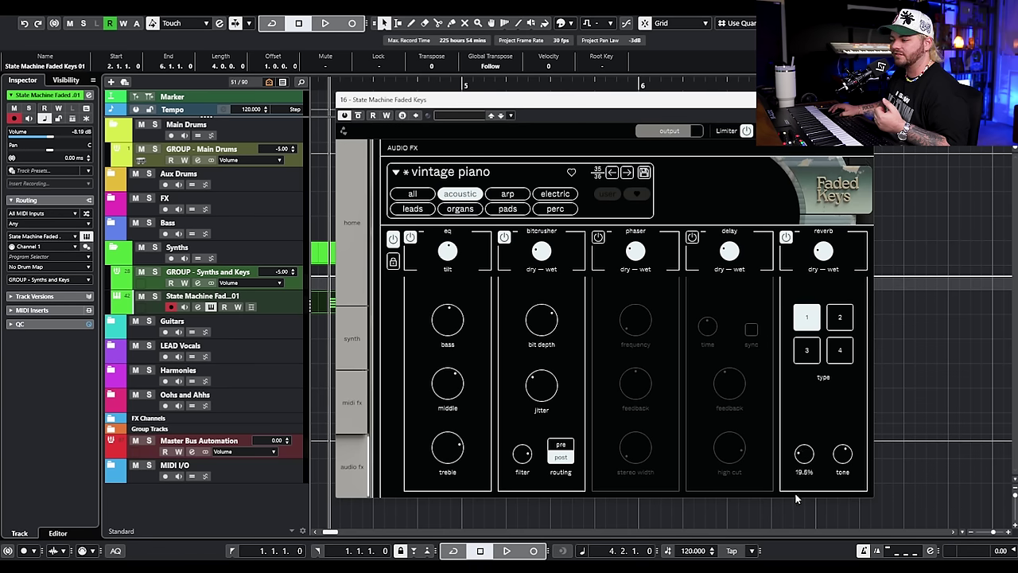
mouse_move(823, 253)
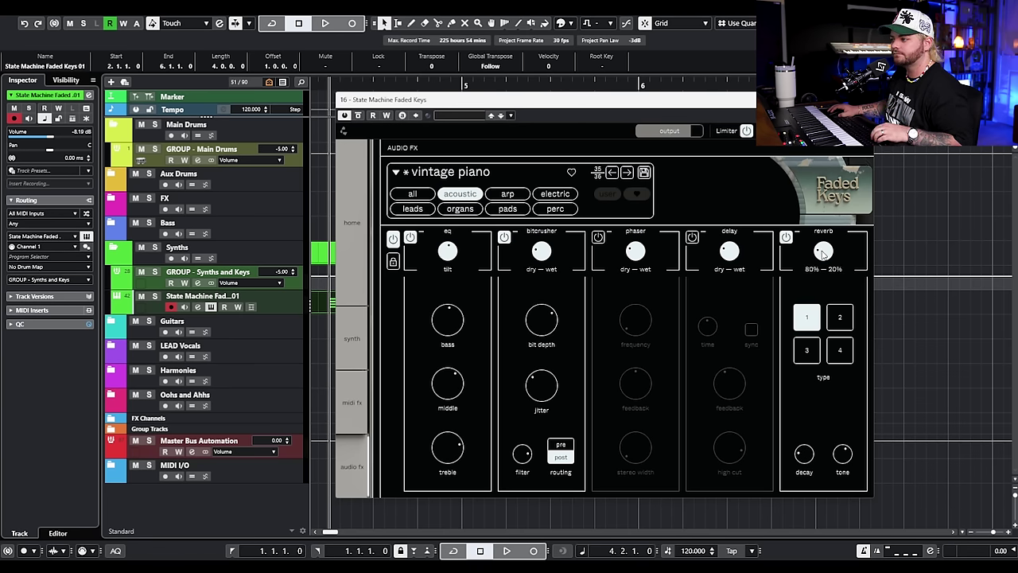
key("space")
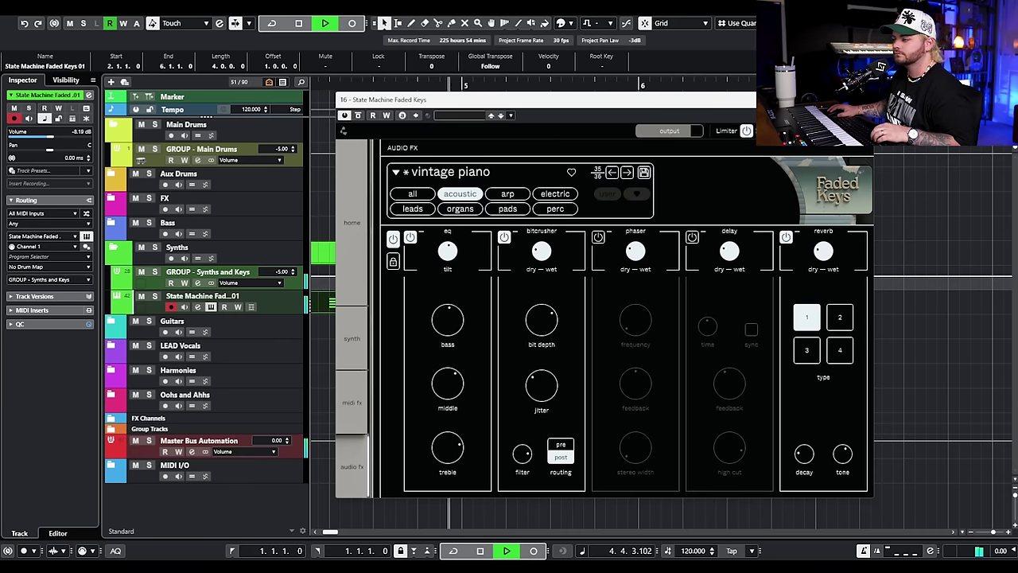
key("space")
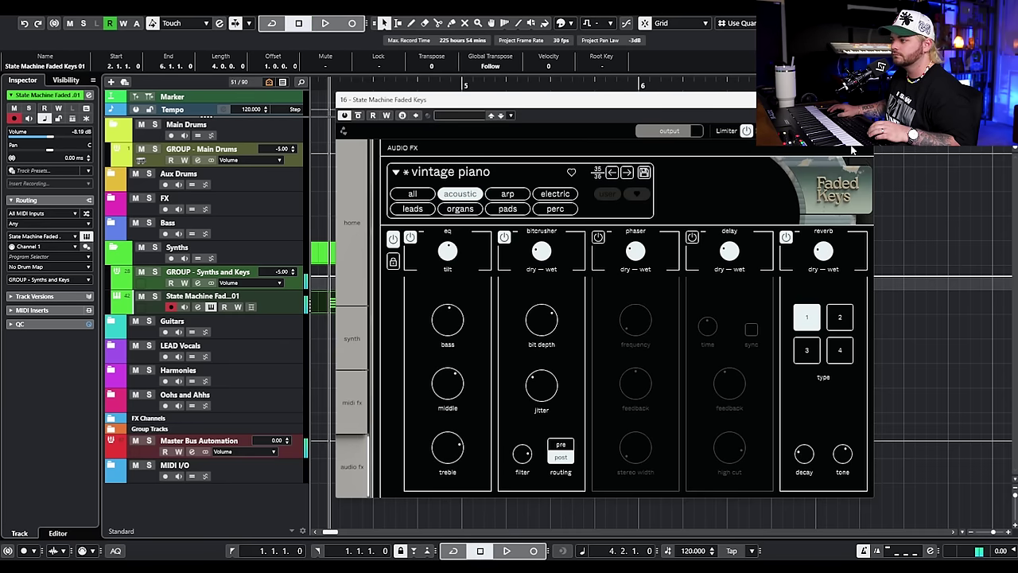
key("Escape")
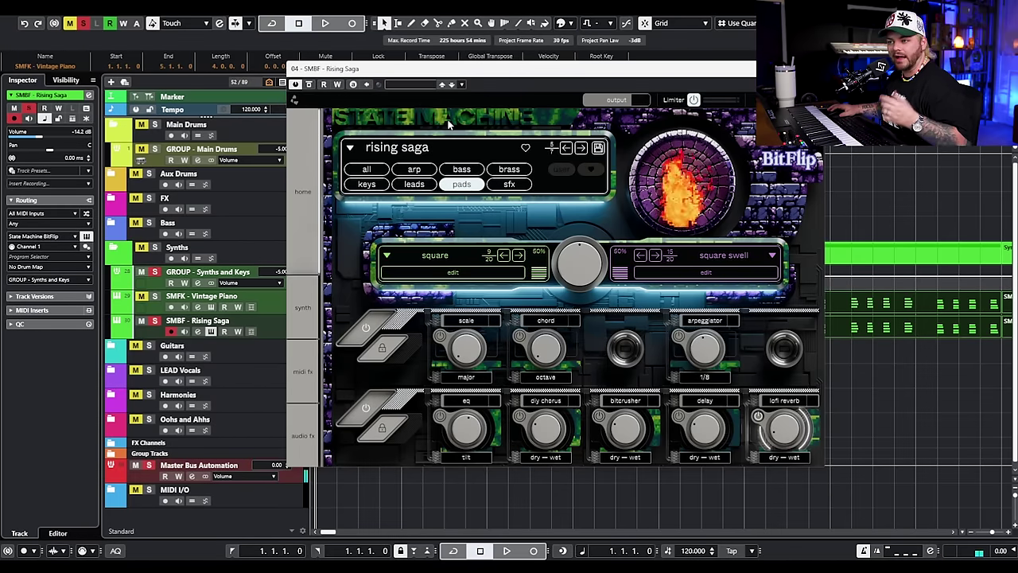
Step: Play the Rising Saga layer, add the Vintage Piano track to the solo, close the BitFlip instrument window, and stop playback
key("space")
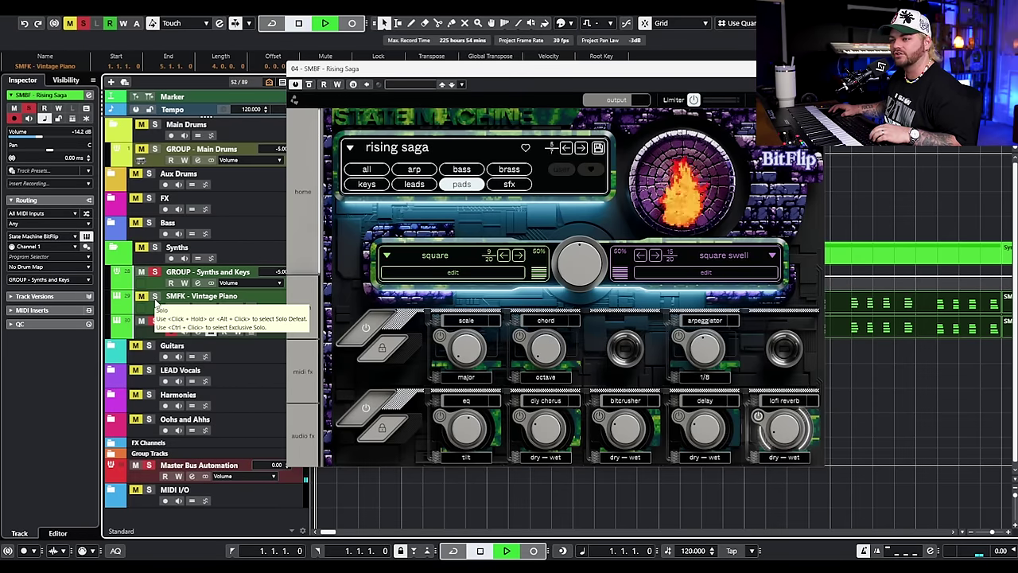
left_click(156, 297)
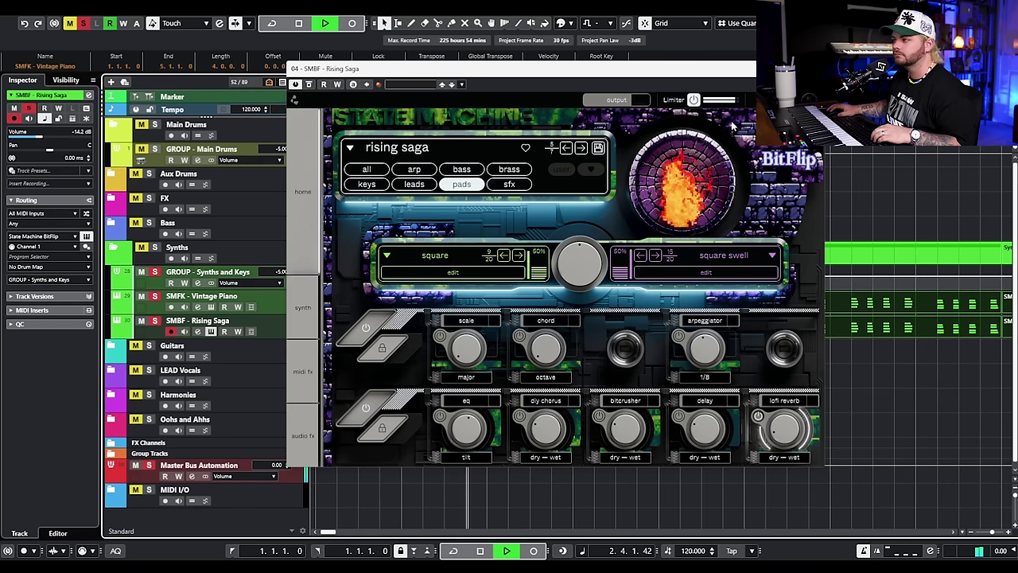
left_click(813, 69)
key("g")
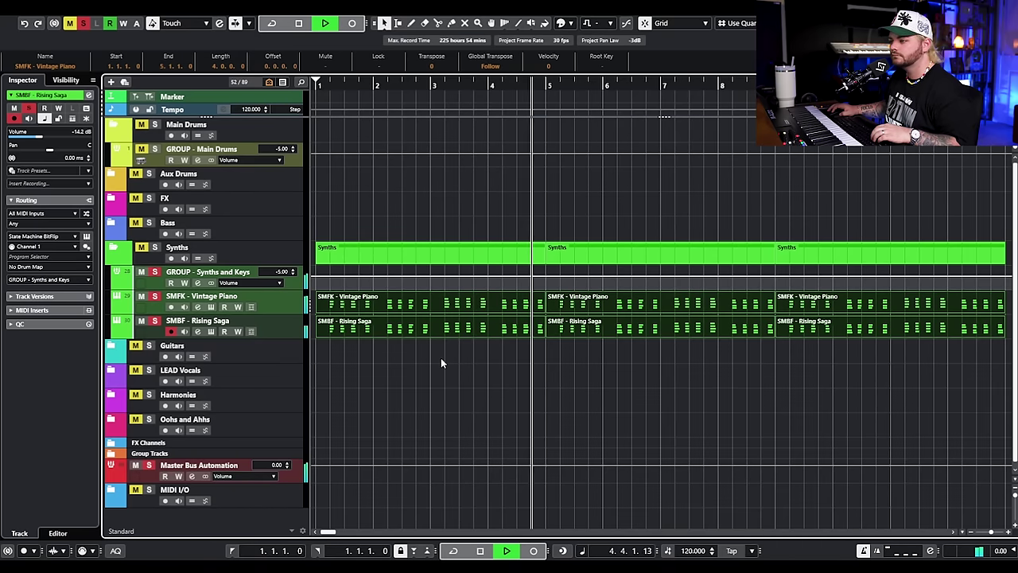
key("space")
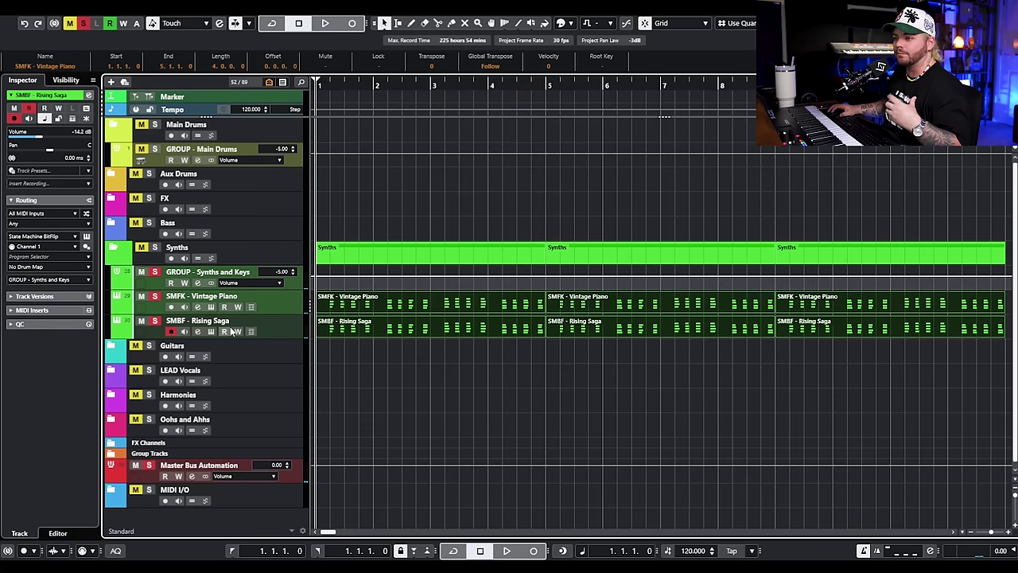
Step: Deselect the clips and add an instrument track with State Machine Faded Keys, routed to GROUP - Synths and Keys
left_click(483, 435)
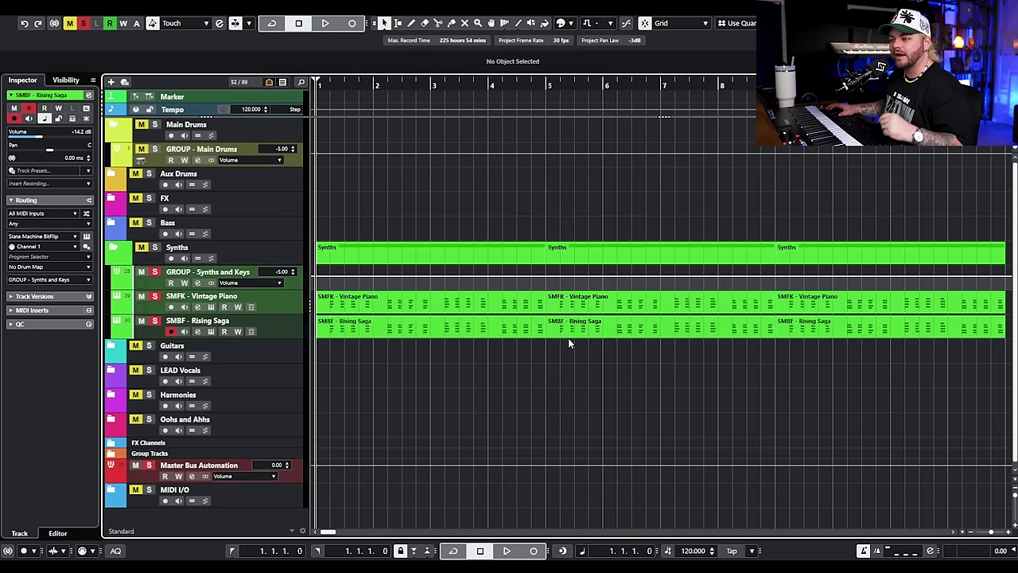
right_click(299, 327)
mouse_move(315, 331)
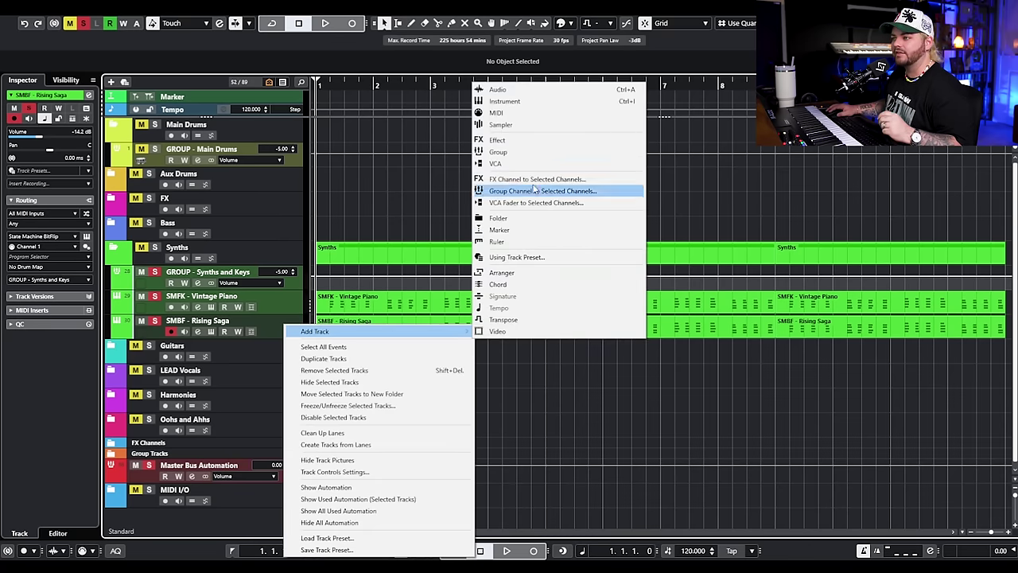
left_click(515, 102)
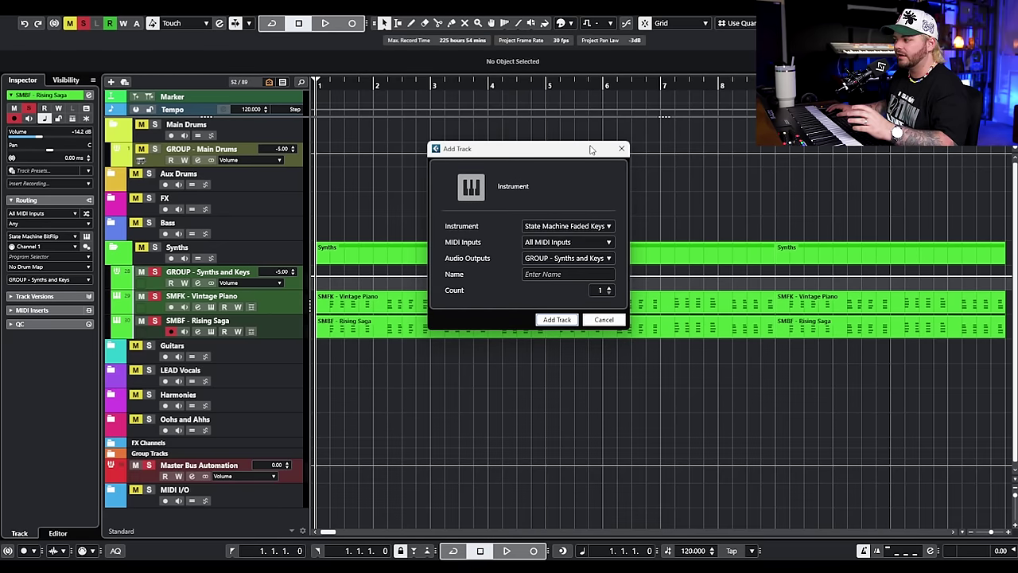
left_click(557, 320)
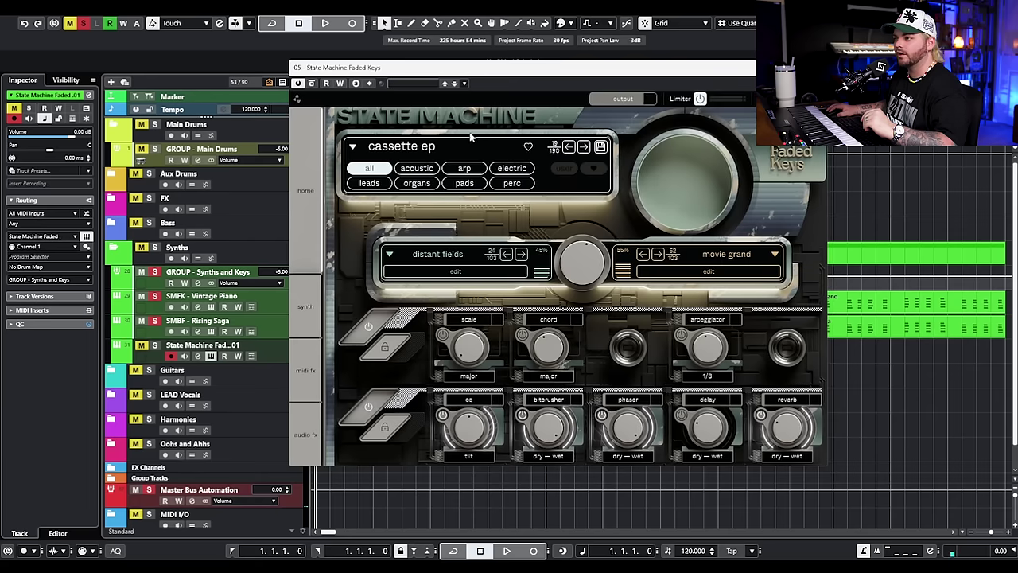
Step: Audition the water arps, water wings and white hole presets in Faded Keys, and load wide psychedelics
left_click(407, 149)
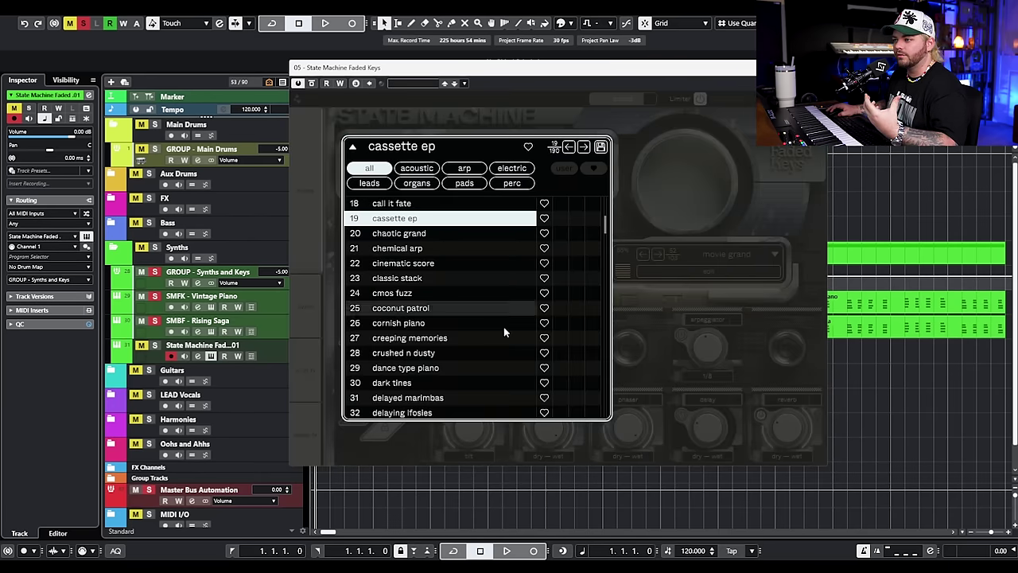
scroll(477, 338, "down", 13)
scroll(466, 342, "down", 20)
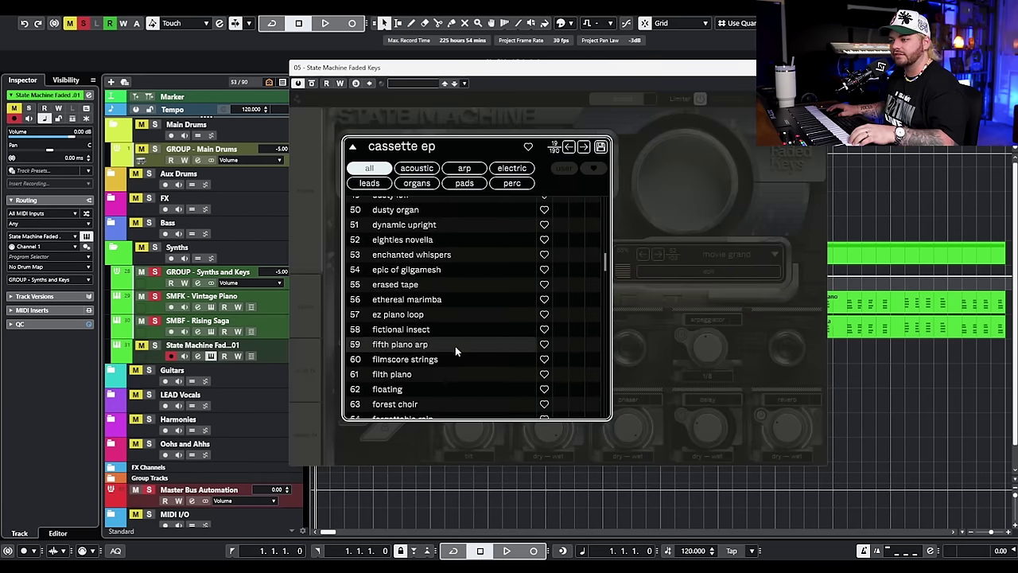
scroll(444, 361, "down", 18)
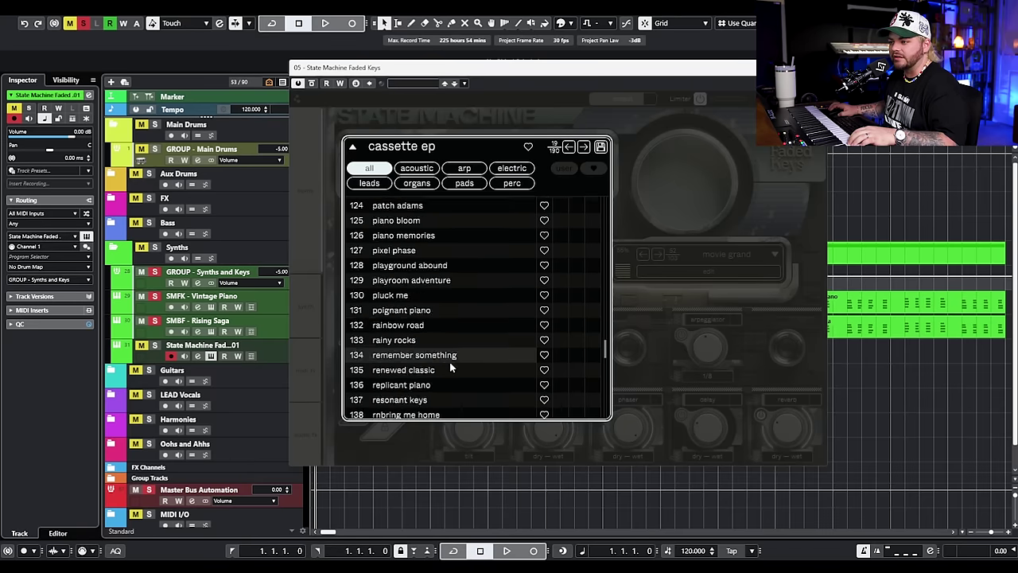
scroll(436, 342, "down", 3)
left_click(436, 338)
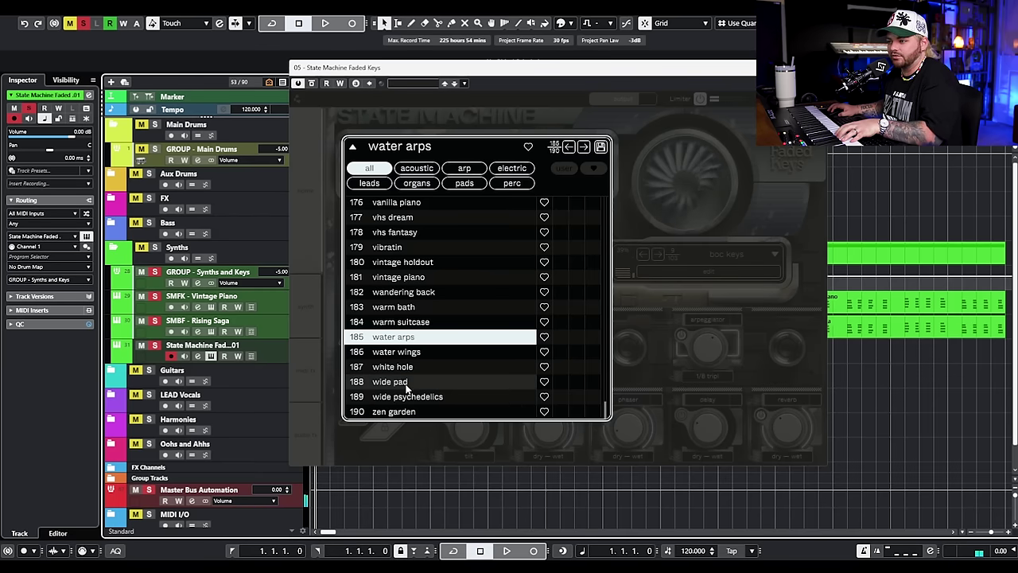
left_click(405, 353)
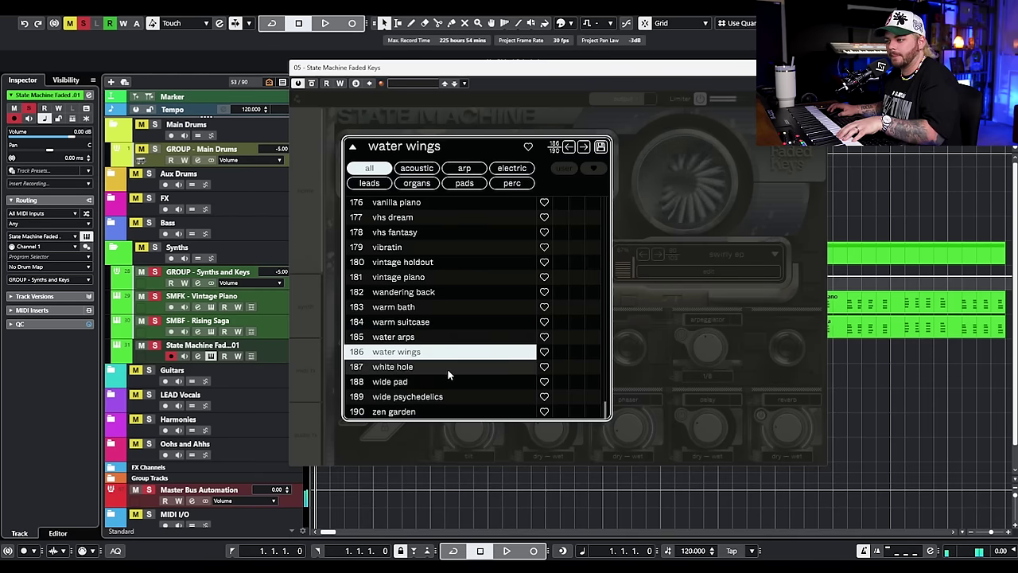
left_click(447, 369)
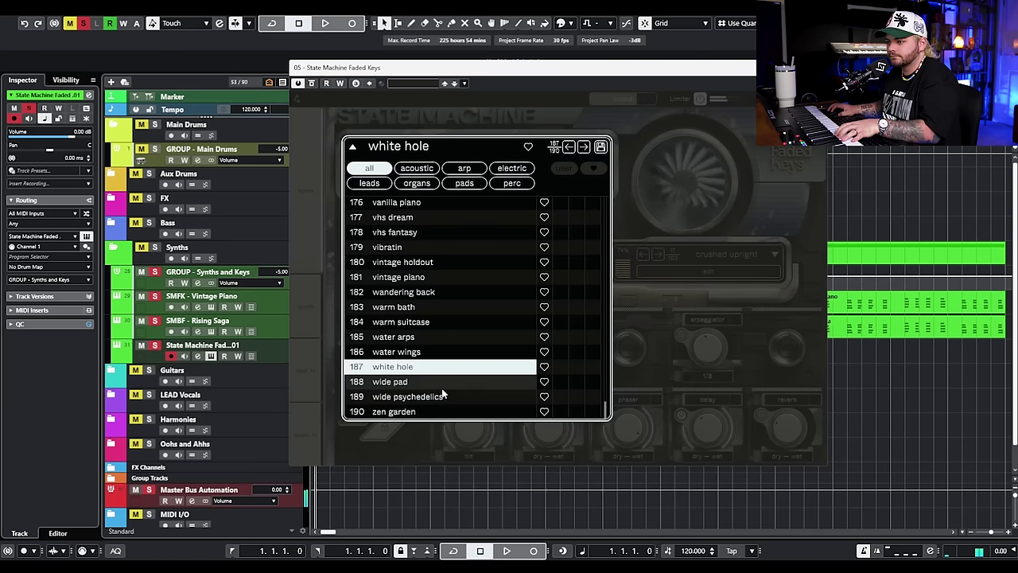
left_click(453, 395)
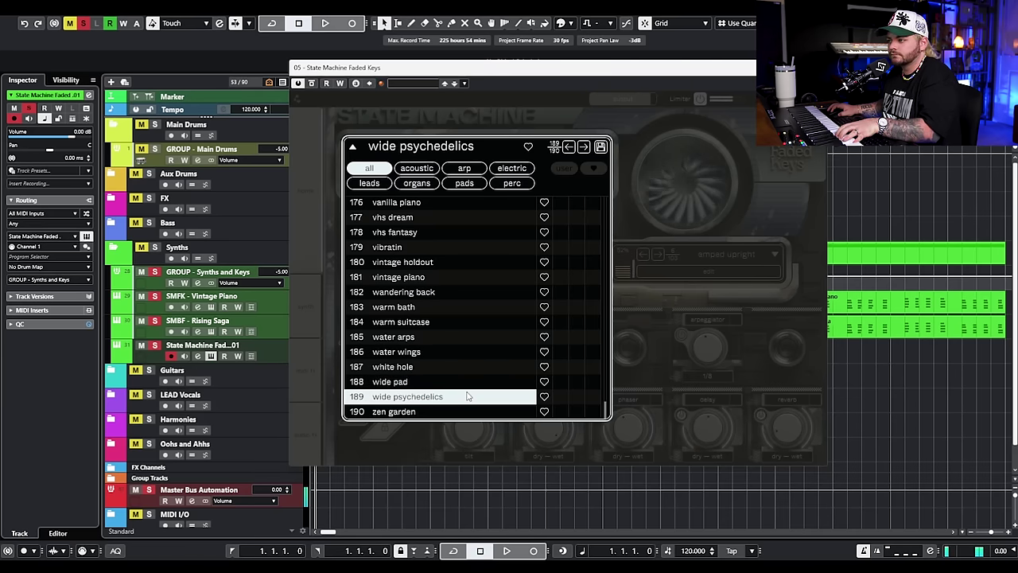
left_click(380, 151)
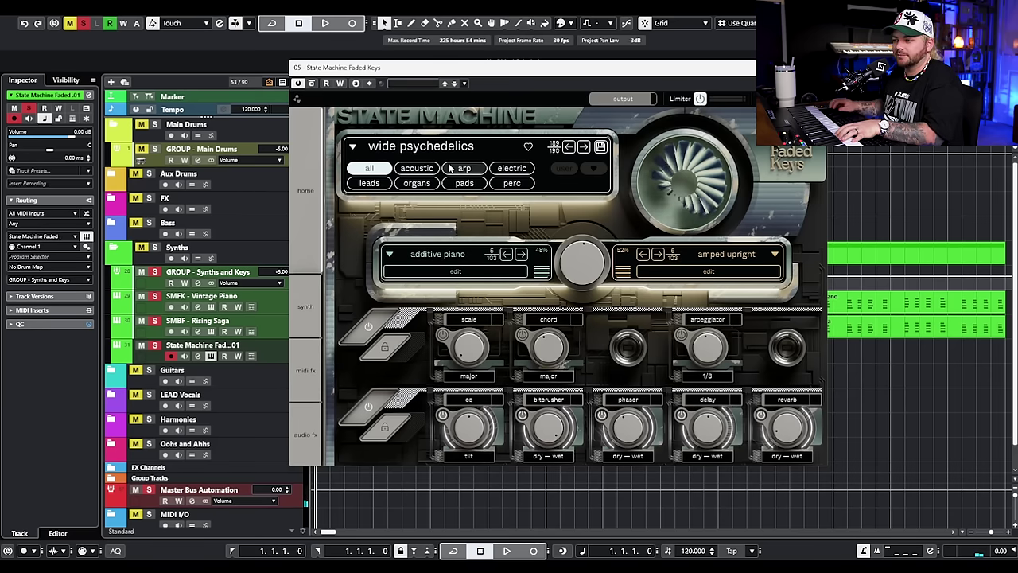
Step: View the preset's audio effects, close the instrument window, and copy the three Rising Saga clips onto the new State Machine track
left_click(306, 435)
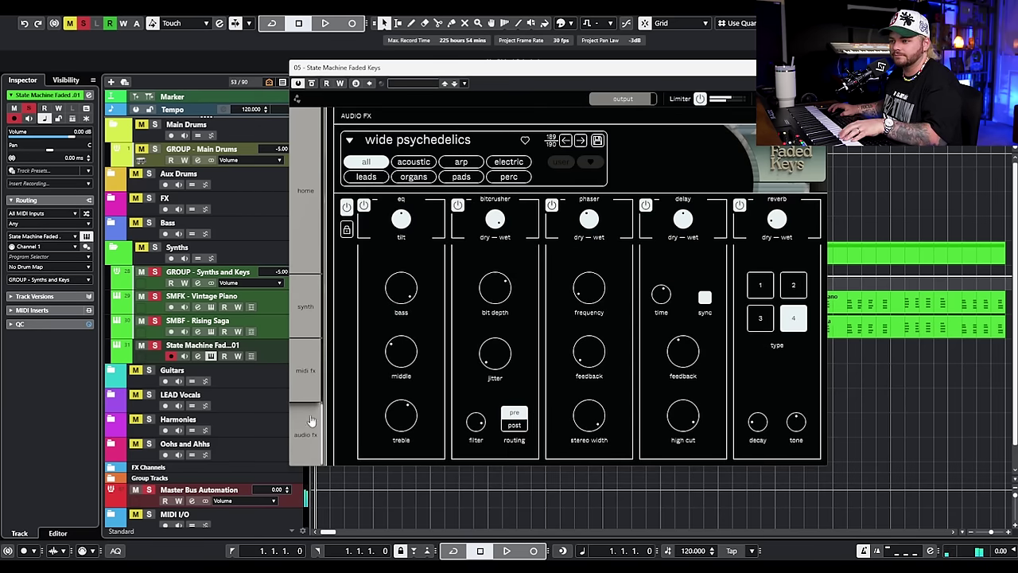
left_click(815, 67)
key("g")
key("g")
key("g")
left_click_drag(764, 354, 323, 332)
left_click_drag(334, 333, 333, 359)
Step: Set the new track's volume to -9.70 dB and cut its channel EQ by 13.8 dB at 190.7 Hz and 7.1 dB at 6647 Hz
left_click_drag(70, 137, 47, 137)
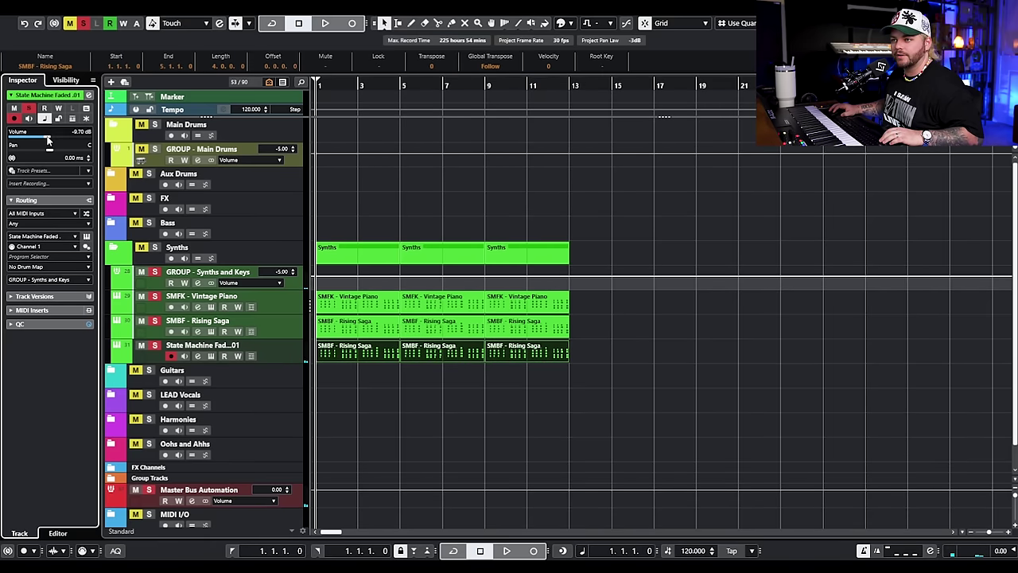
left_click(198, 356)
left_click_drag(454, 280, 487, 327)
mouse_move(630, 289)
left_mouse_down()
mouse_move(611, 296)
mouse_move(628, 300)
left_mouse_up()
Step: Play the layered chords, lower the new track's fader to -18.3 dB, stop playback, and close the channel settings
key("space")
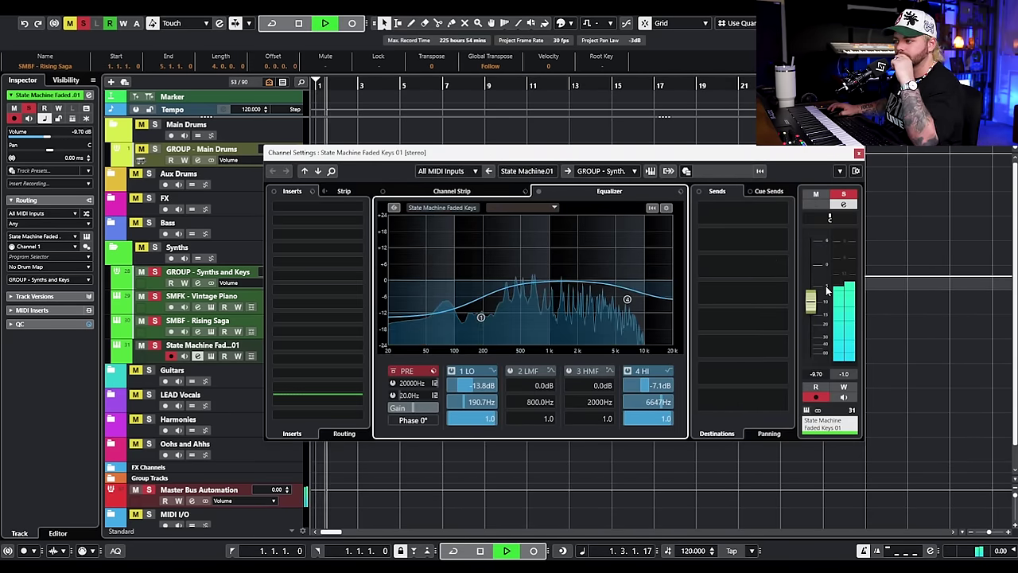
left_click_drag(811, 300, 812, 322)
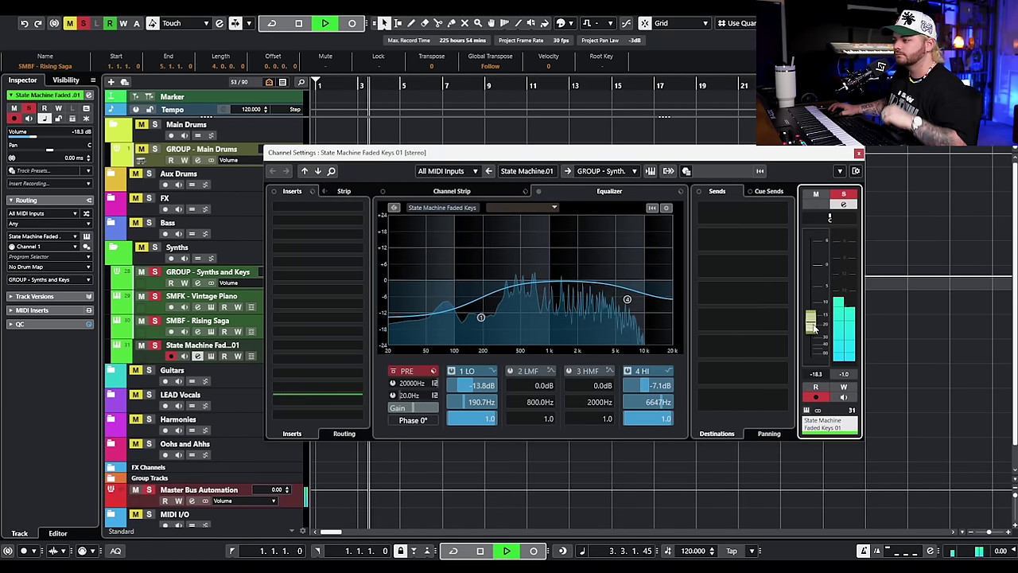
key("space")
left_click(859, 153)
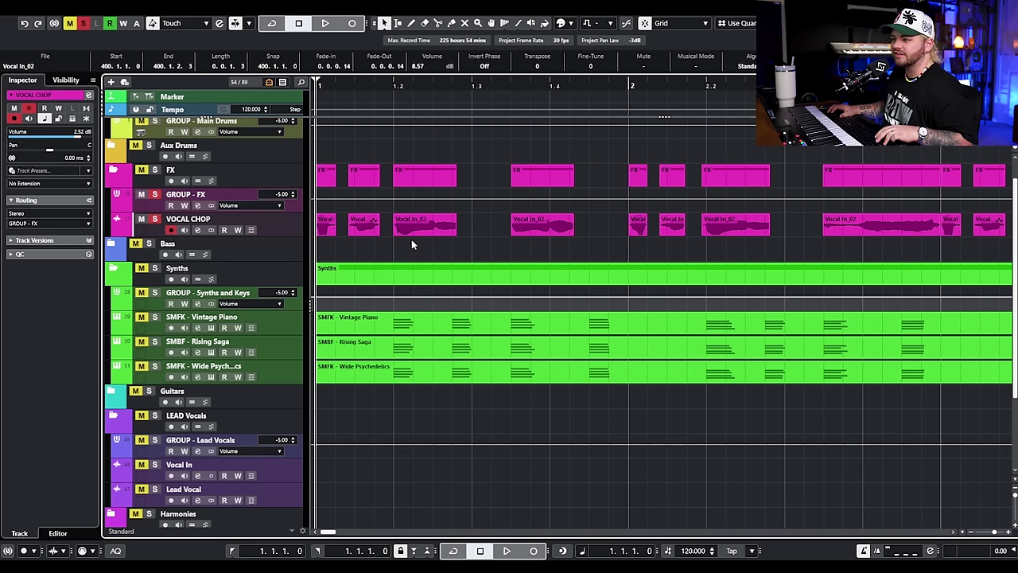
Step: Examine the sliced clips on the VOCAL CHOP track and play the soloed track from the start
scroll(443, 228, "up", 3)
scroll(461, 225, "down", 2)
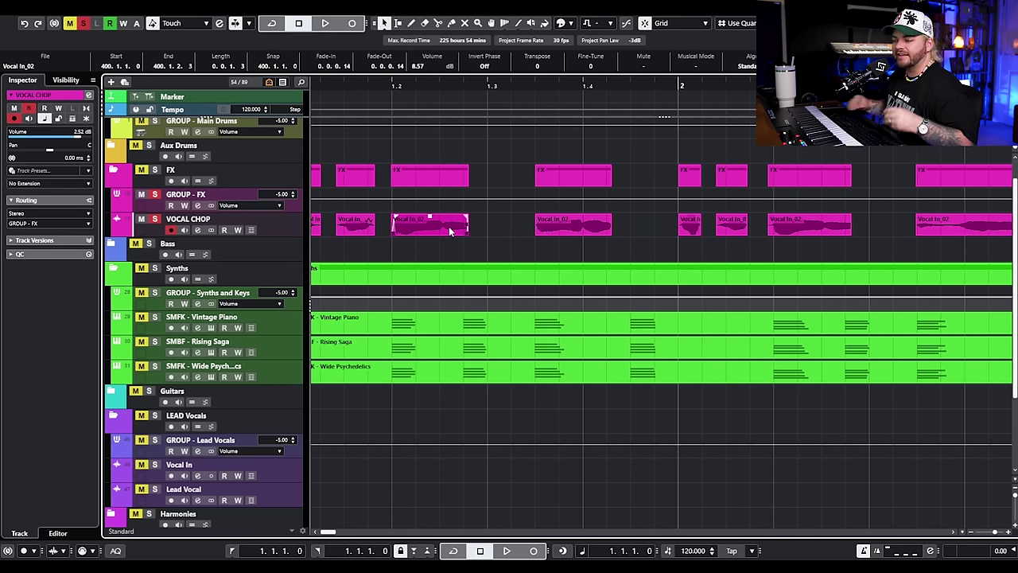
scroll(427, 234, "down", 5)
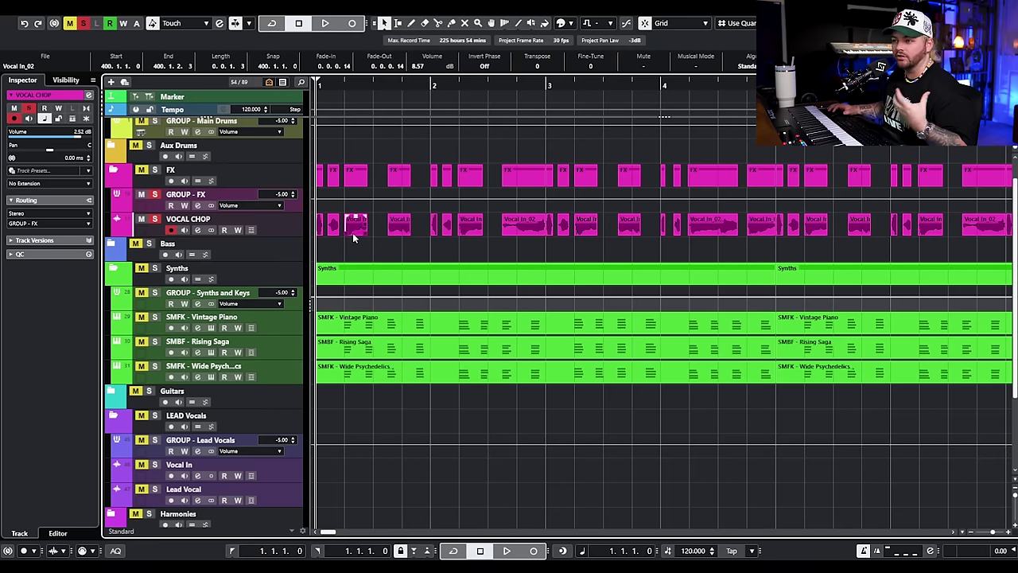
scroll(355, 243, "up", 4)
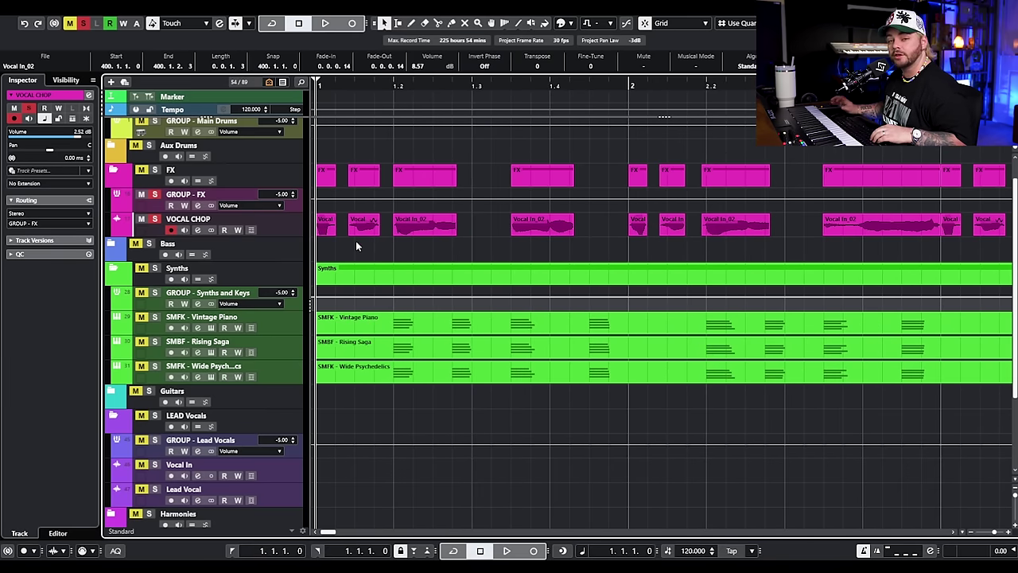
key("space")
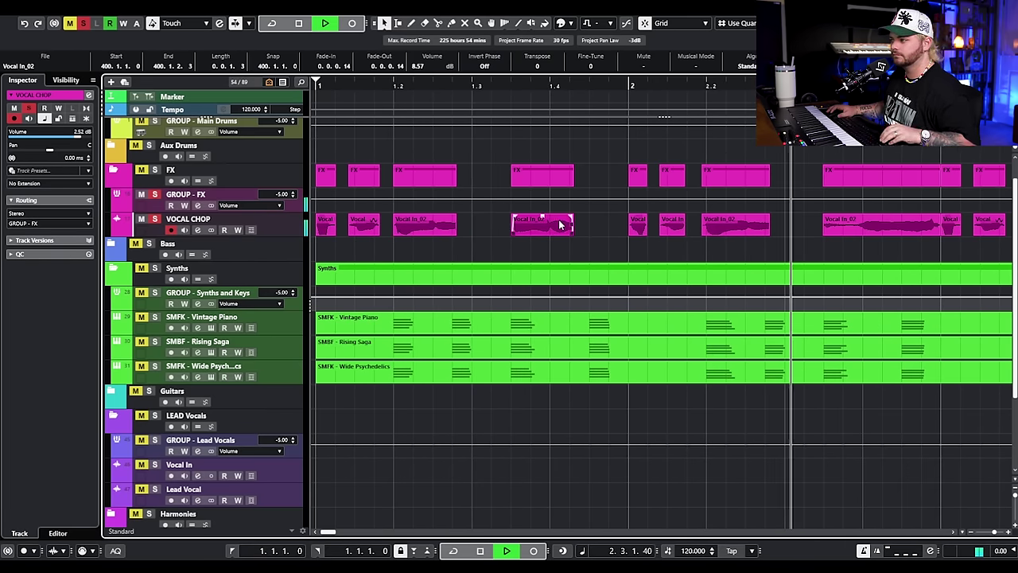
scroll(541, 226, "down", 3)
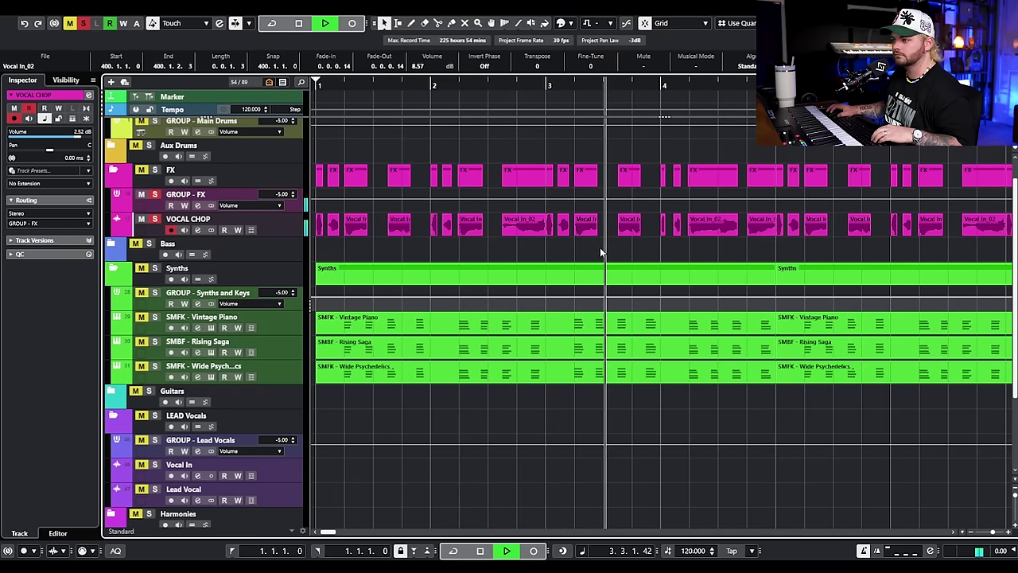
key("space")
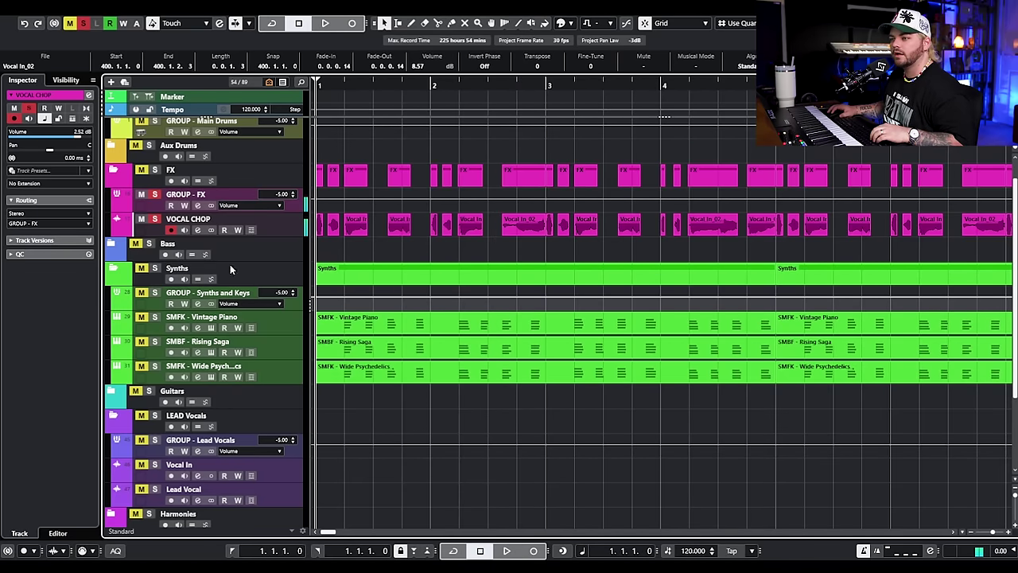
Step: Set the formant to 155 in the VOCAL CHOP track's Auto-Tune Pro, audition it, and close the plug-in
left_click(197, 231)
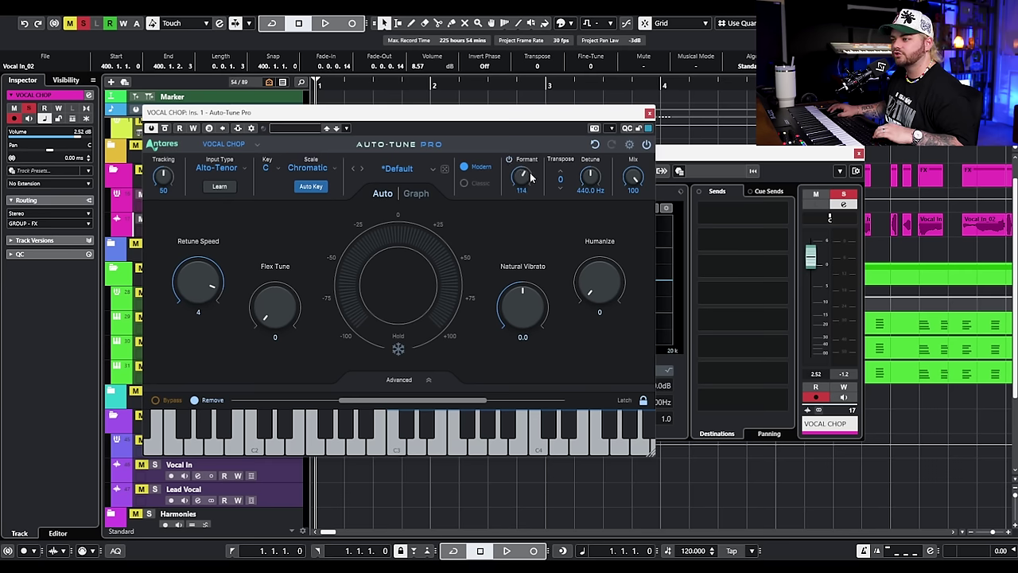
left_click_drag(526, 187, 531, 169)
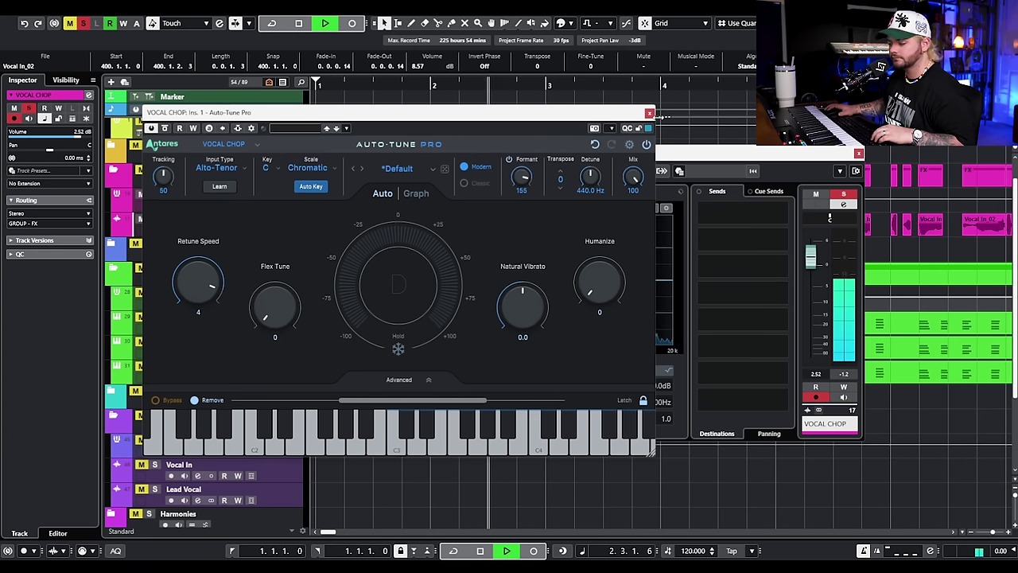
key("space")
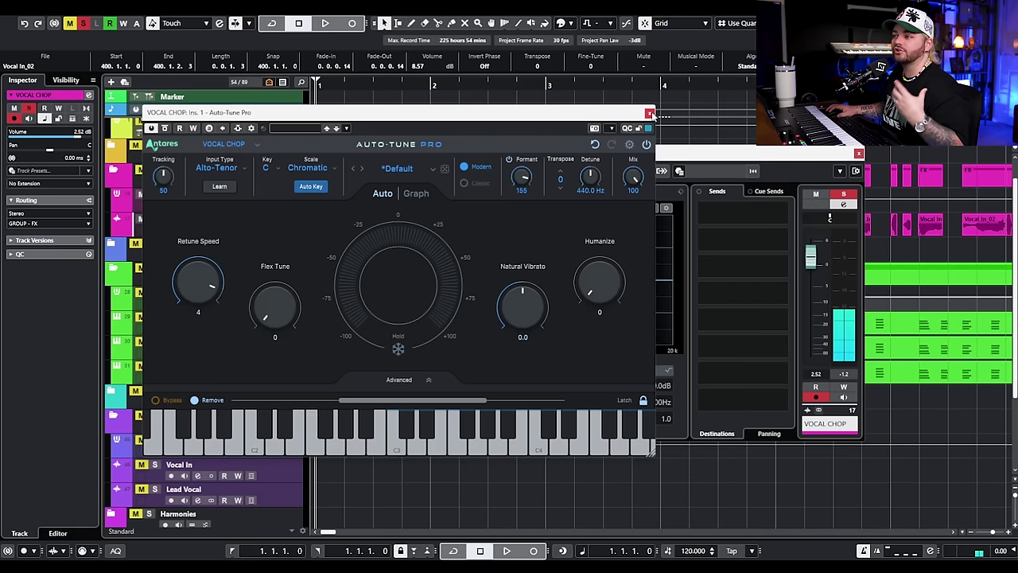
left_click(649, 113)
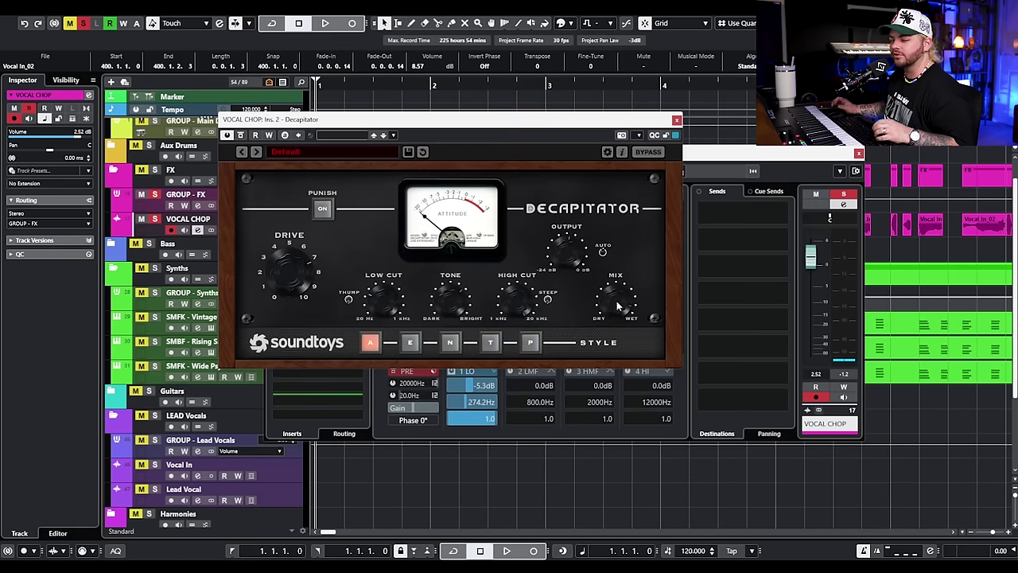
Step: Play the vocal chop through Decapitator and The Spirit, auditioning The Spirit with its doubler and reverb each switched off in turn
key("space")
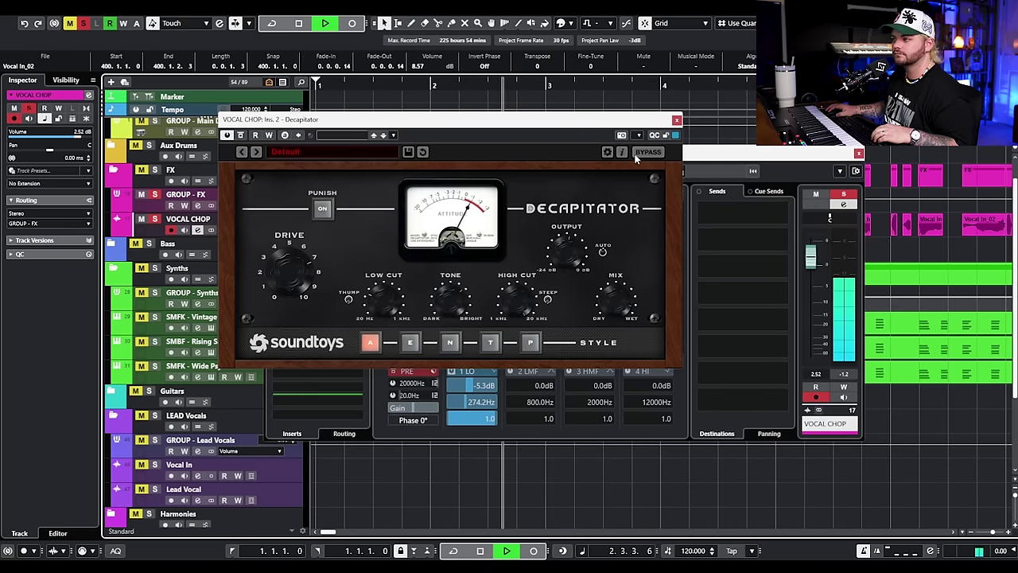
key("space")
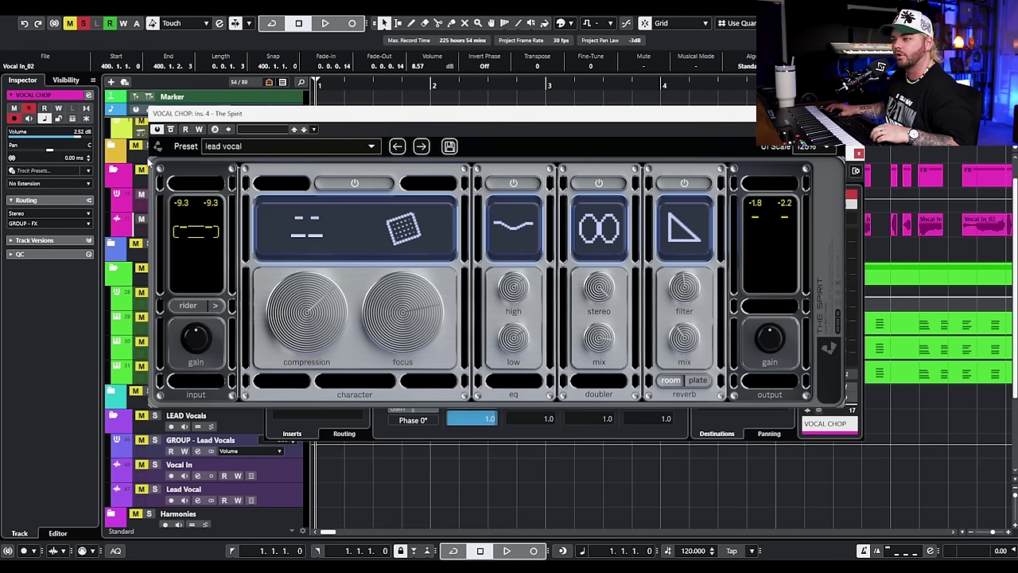
key("space")
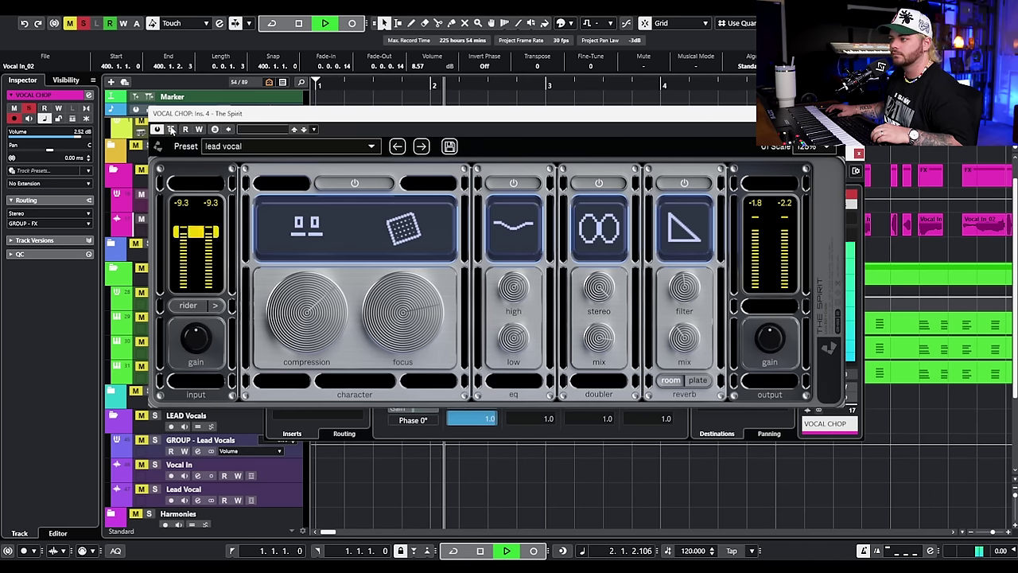
left_click(613, 185)
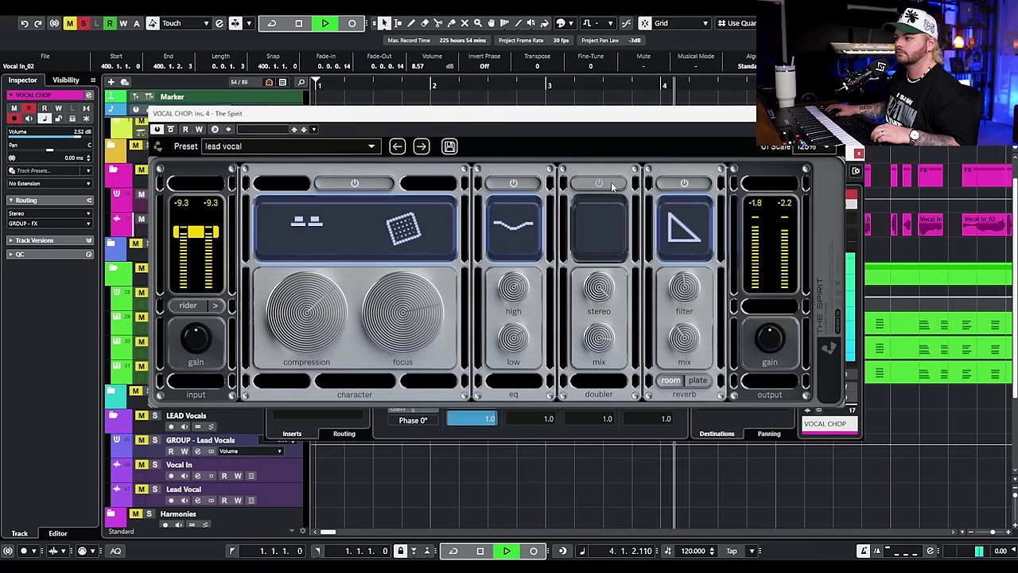
left_click(613, 185)
left_click(676, 184)
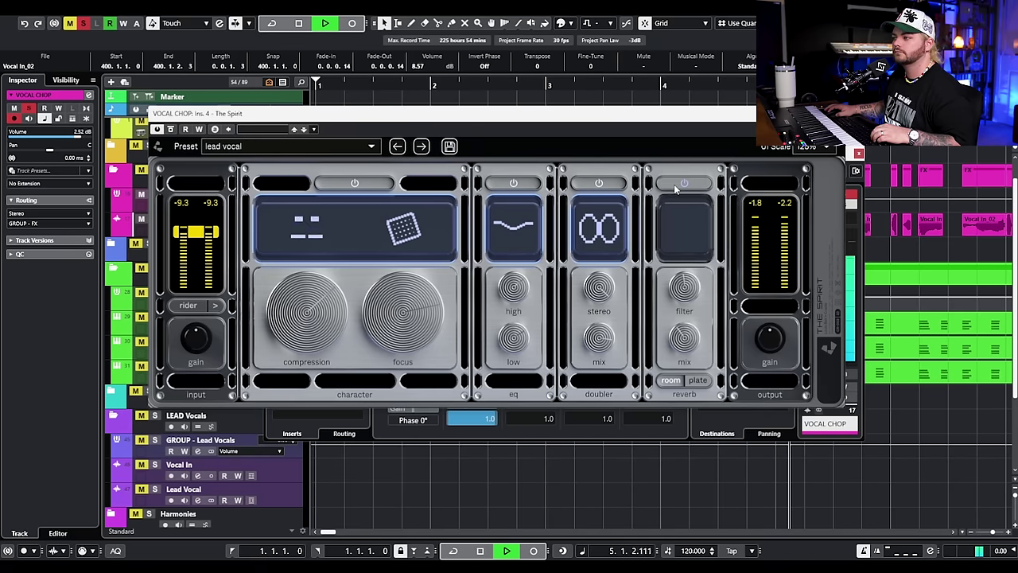
left_click(676, 184)
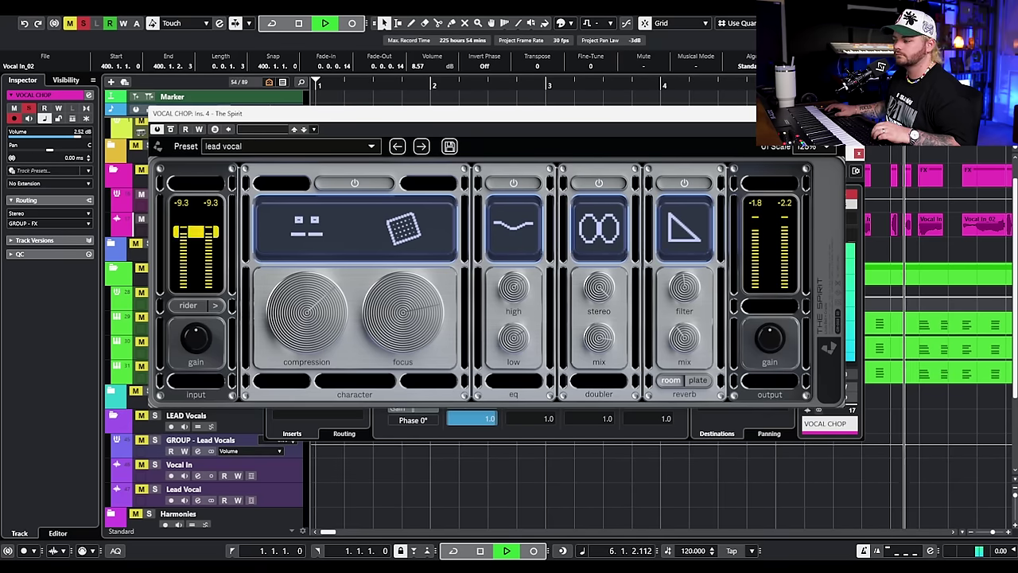
key("space")
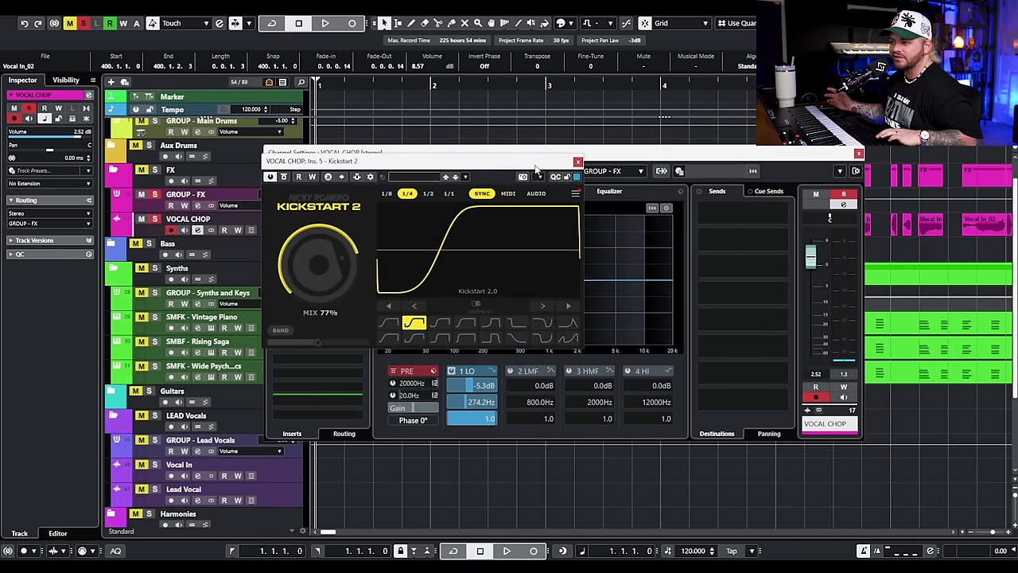
Step: Clear all mutes and solos while playing the track, and close the Kickstart 2 and channel settings windows
key("space")
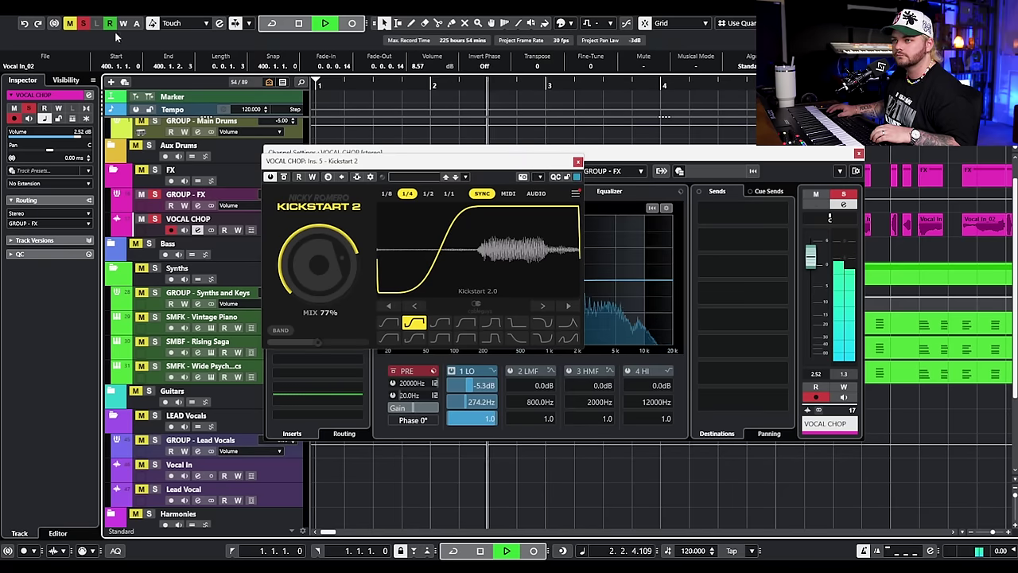
left_click(84, 26)
key("g")
key("g")
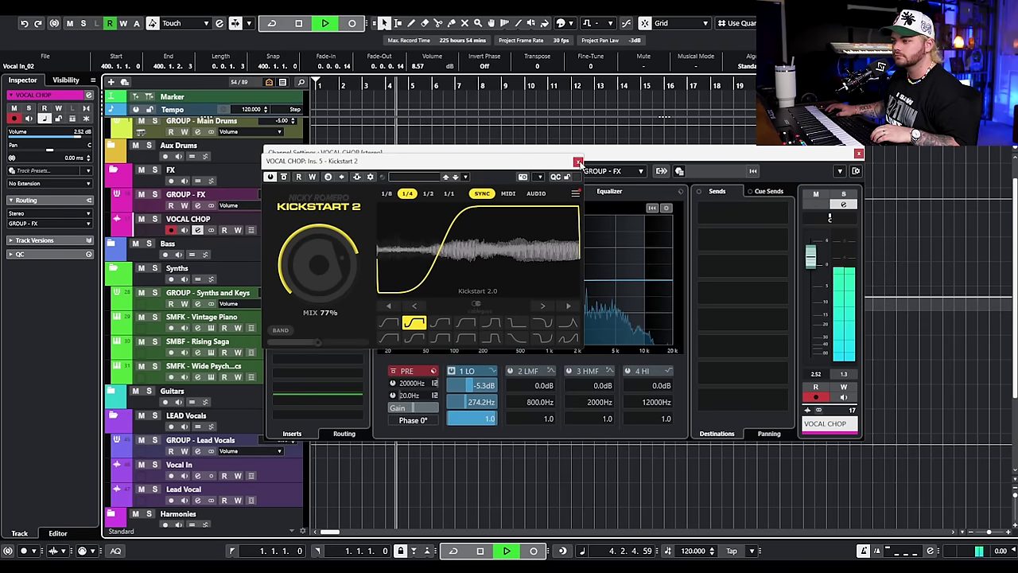
left_click(859, 153)
left_click(860, 153)
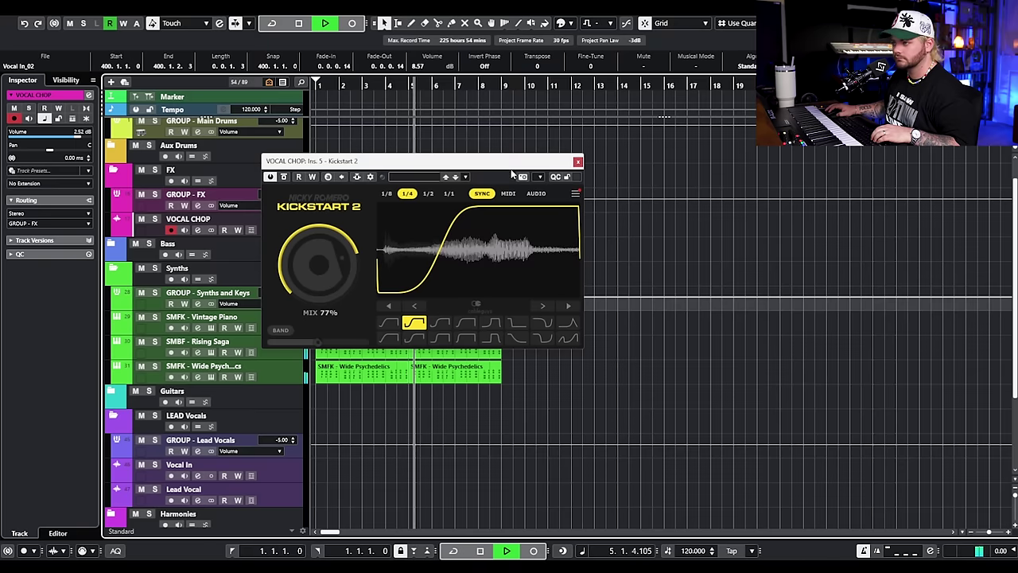
left_click(577, 162)
key("space")
key("h")
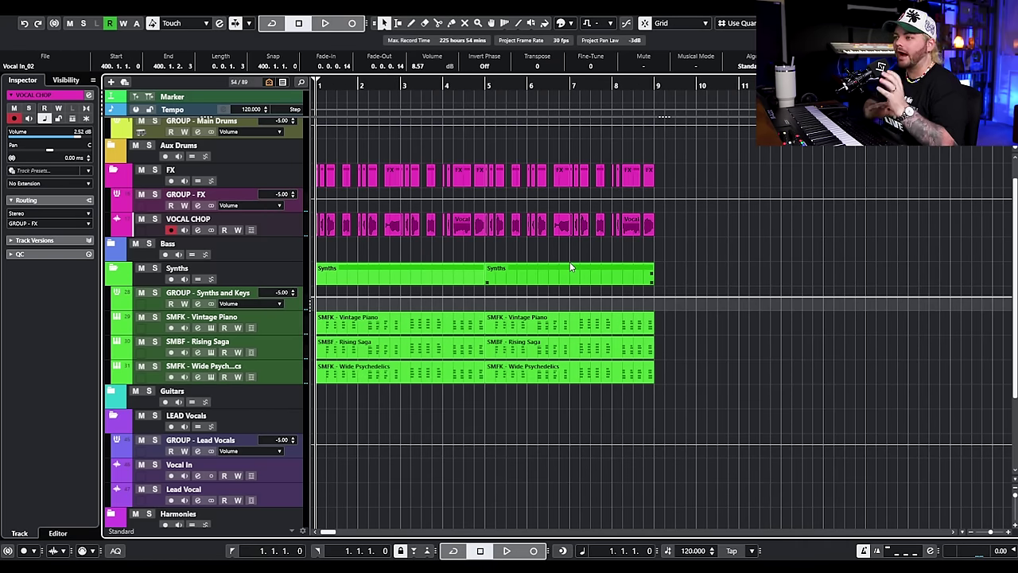
Step: Show the media file browser beside the project
scroll(570, 266, "up", 1)
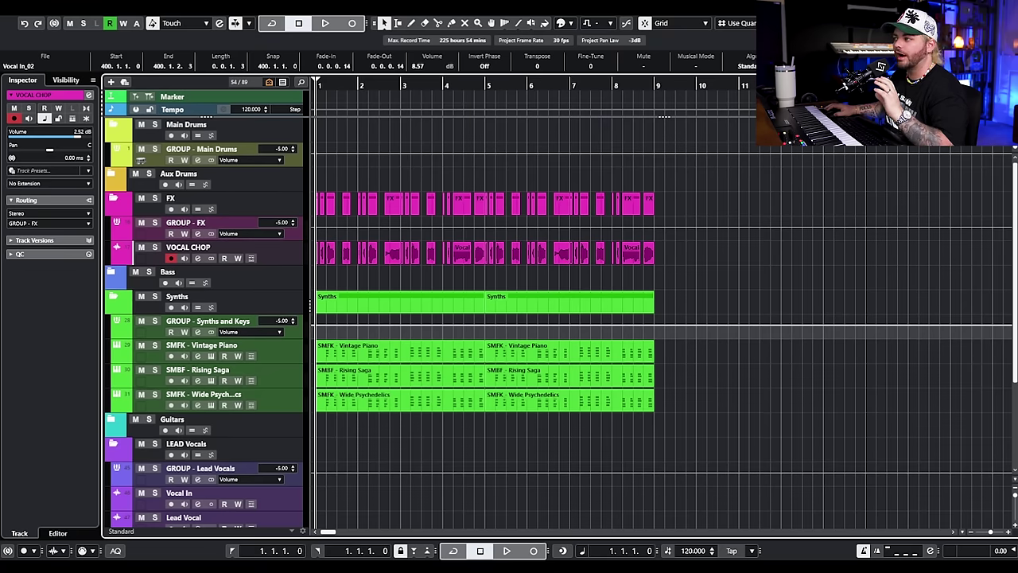
key("ctrl+alt+r")
left_click(964, 290)
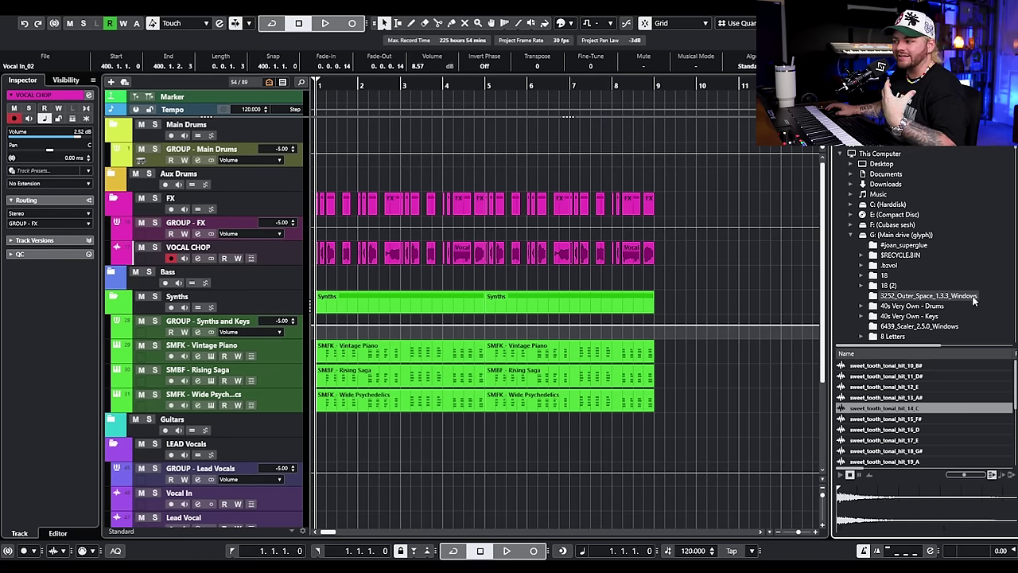
Step: Find Make Pop Music - Y2K among the sample libraries and open the Kick folder in its samples
scroll(957, 288, "down", 2)
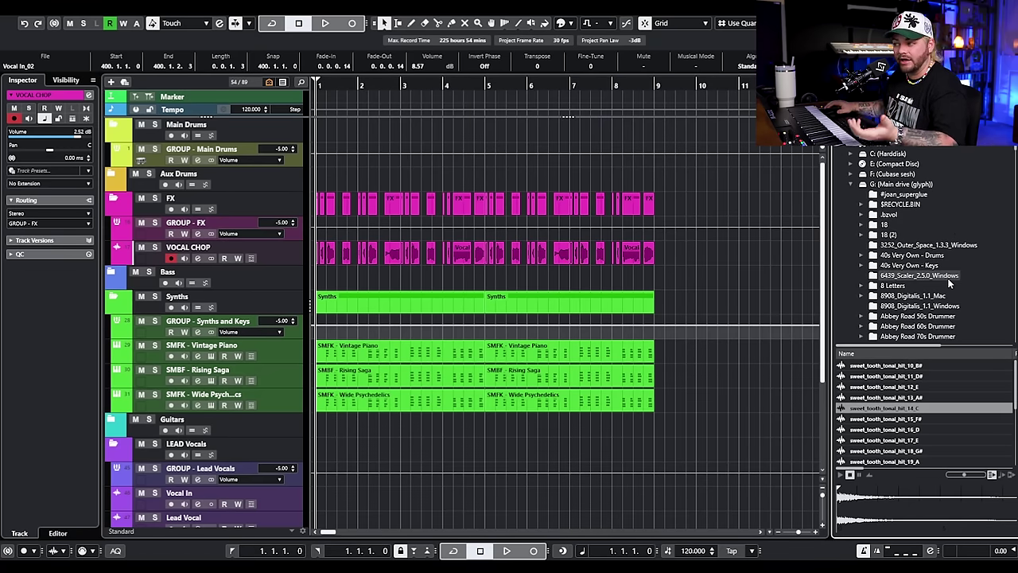
scroll(949, 283, "down", 10)
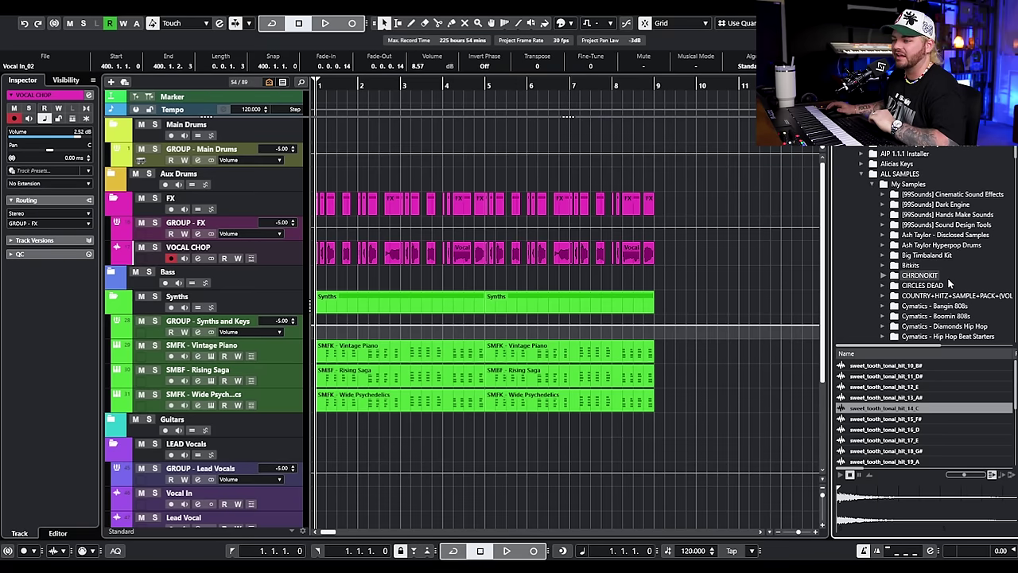
scroll(949, 283, "down", 3)
scroll(949, 282, "down", 12)
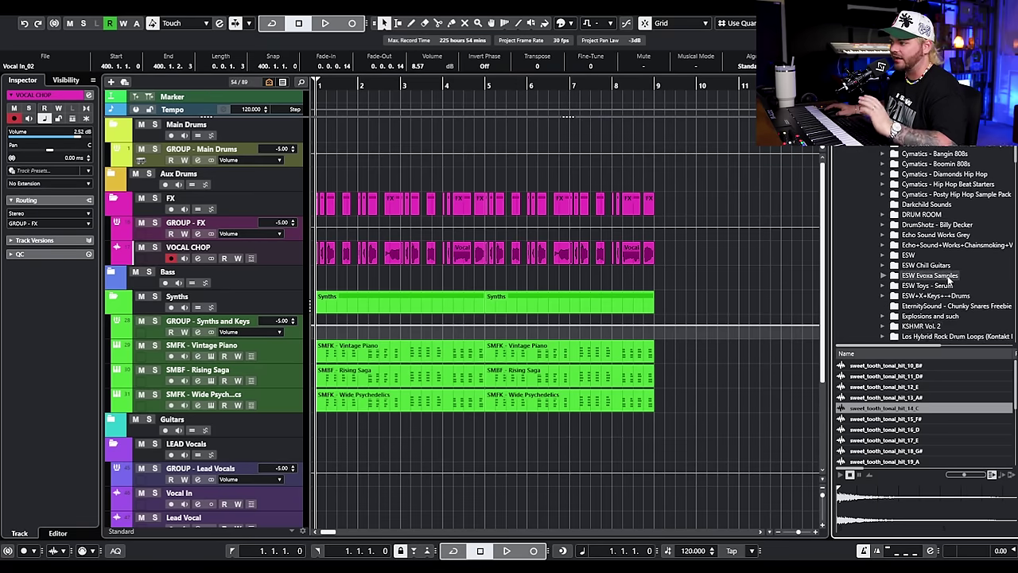
scroll(949, 280, "down", 2)
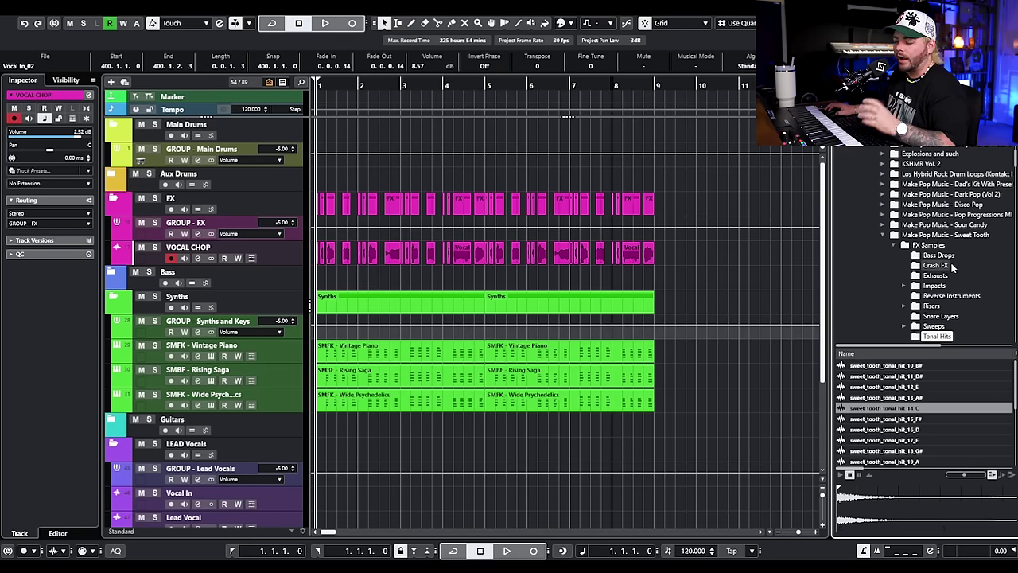
scroll(959, 255, "down", 3)
scroll(953, 205, "up", 3)
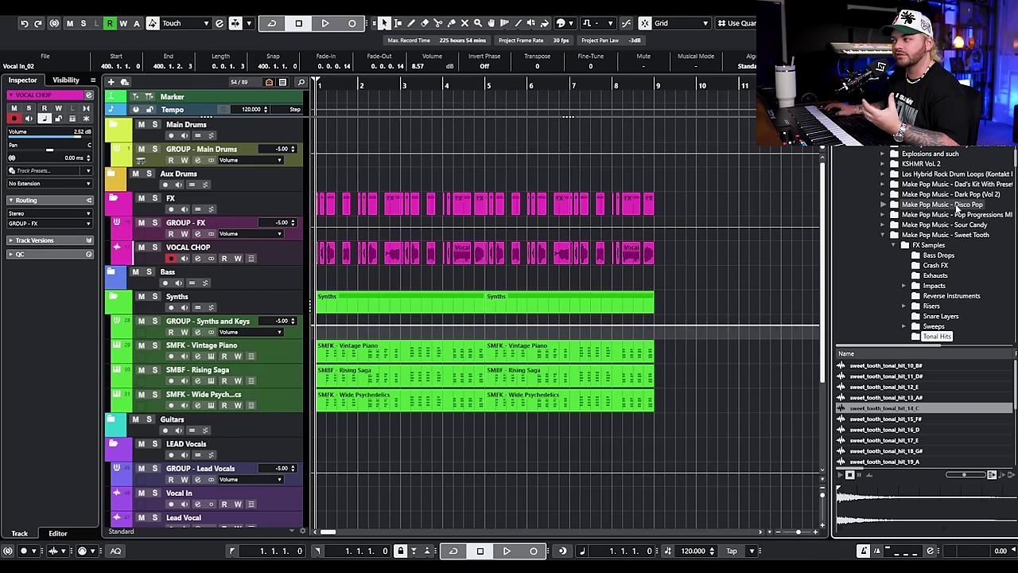
scroll(975, 185, "down", 5)
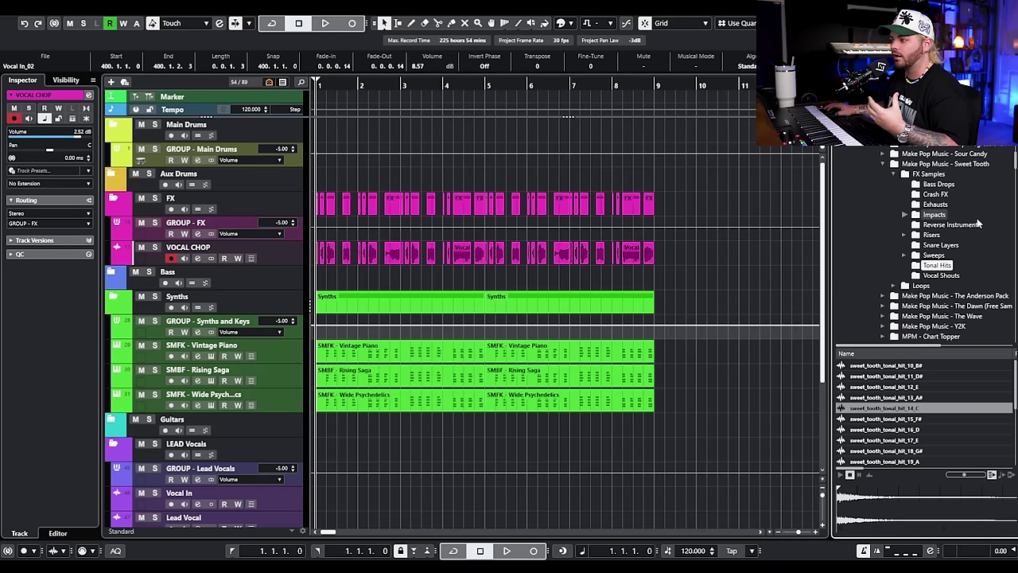
left_click(934, 276)
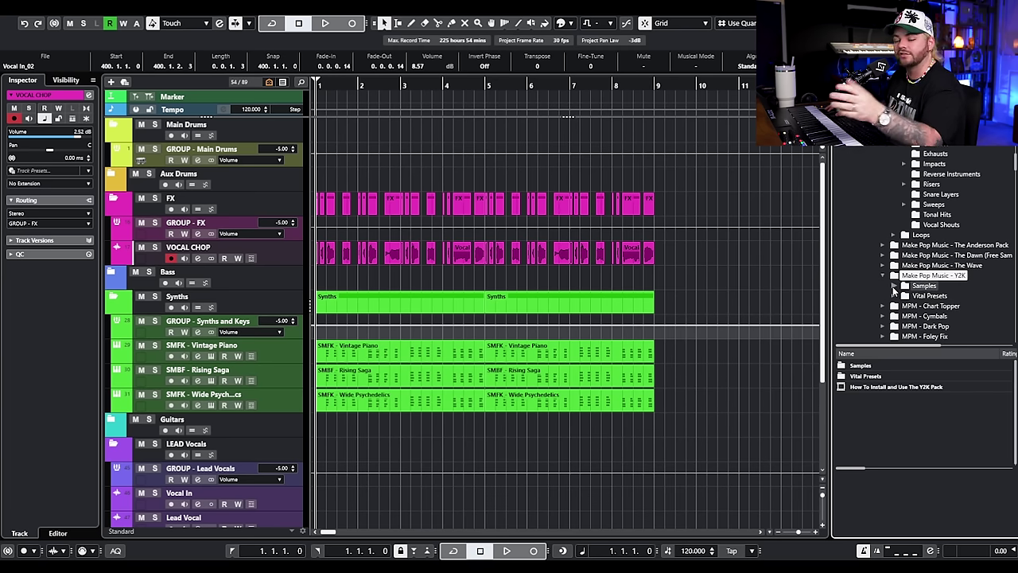
left_click(894, 286)
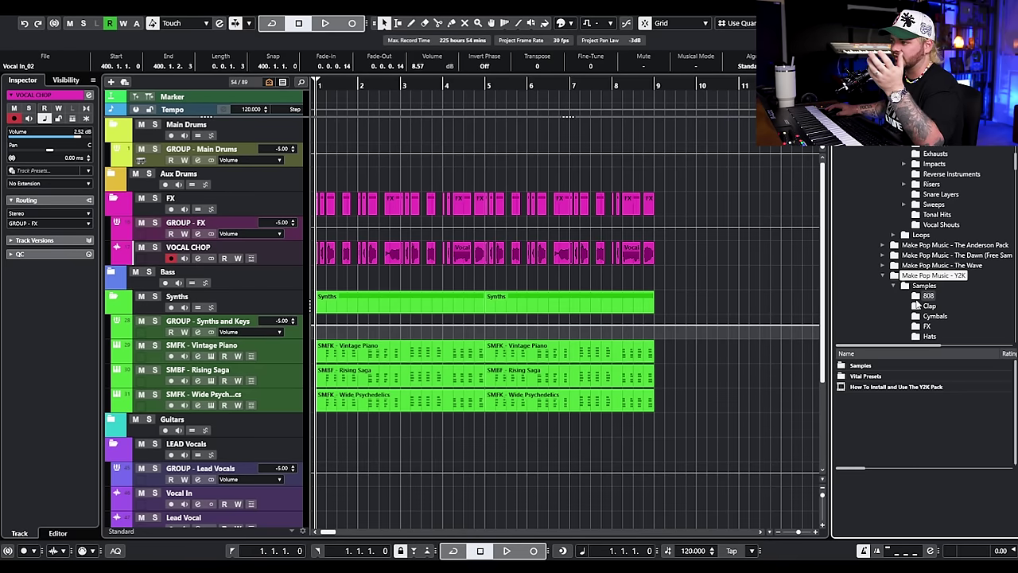
scroll(917, 303, "down", 3)
left_click(929, 306)
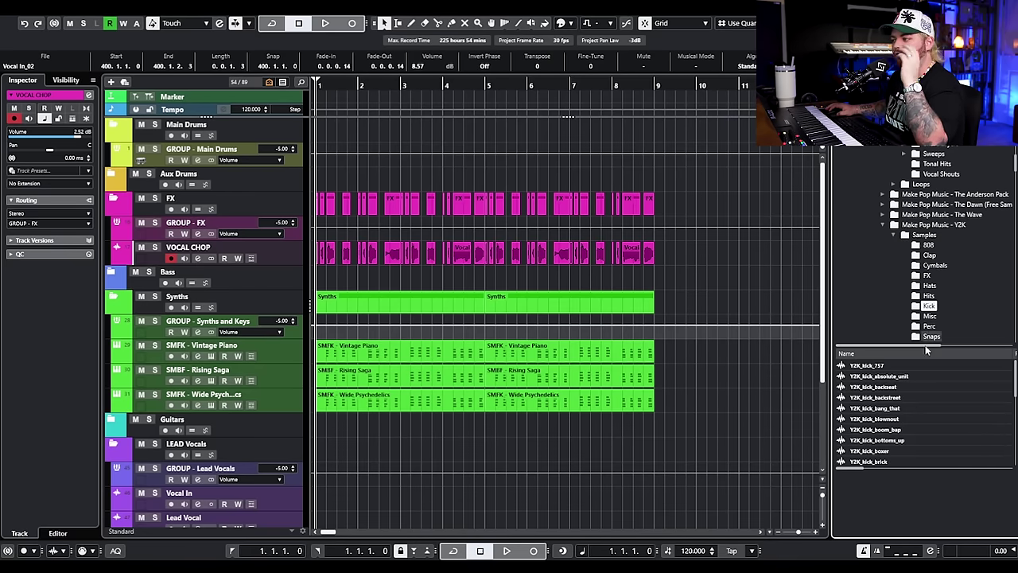
Step: Audition the Y2K kick samples from Y2K_kick_blownout through Y2K_kick_brick
scroll(916, 402, "down", 10)
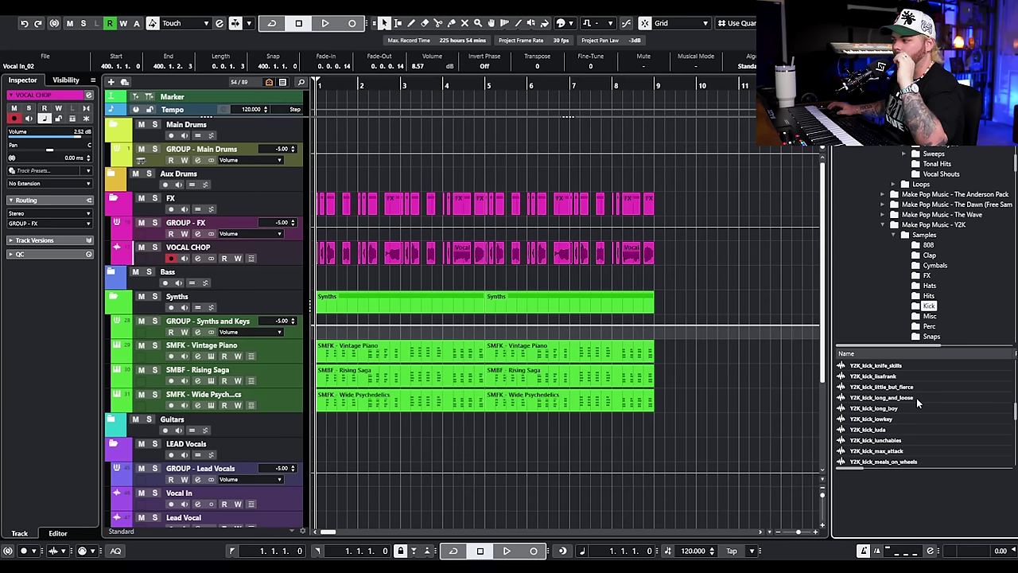
scroll(916, 398, "up", 10)
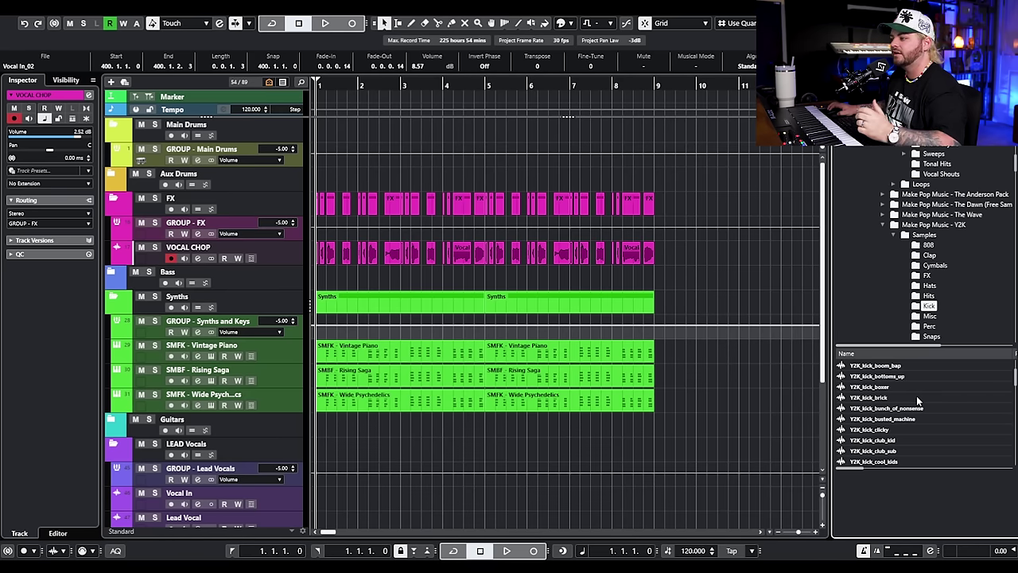
left_click(888, 419)
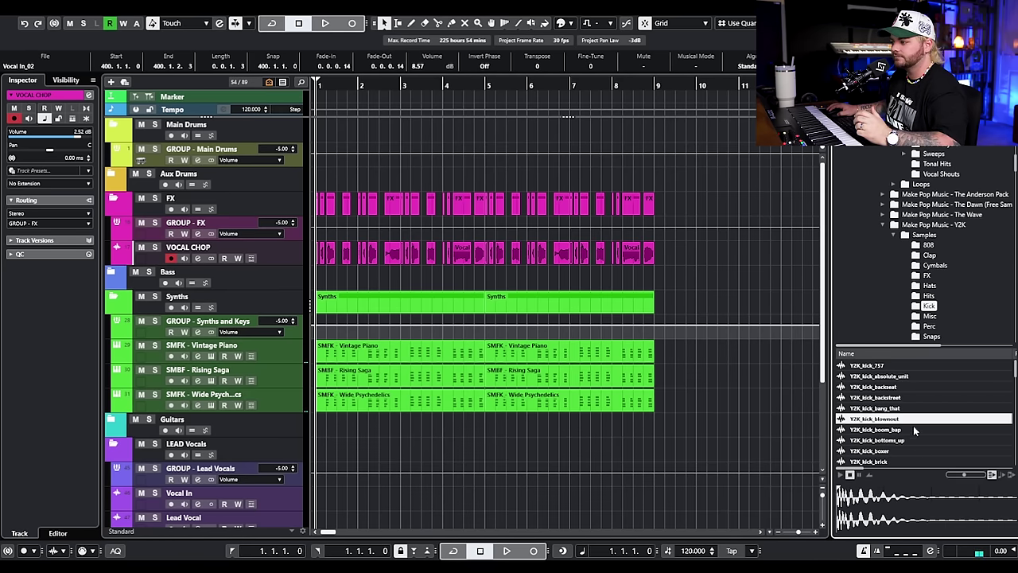
left_click(915, 430)
left_click(917, 440)
left_click(916, 450)
left_click(917, 461)
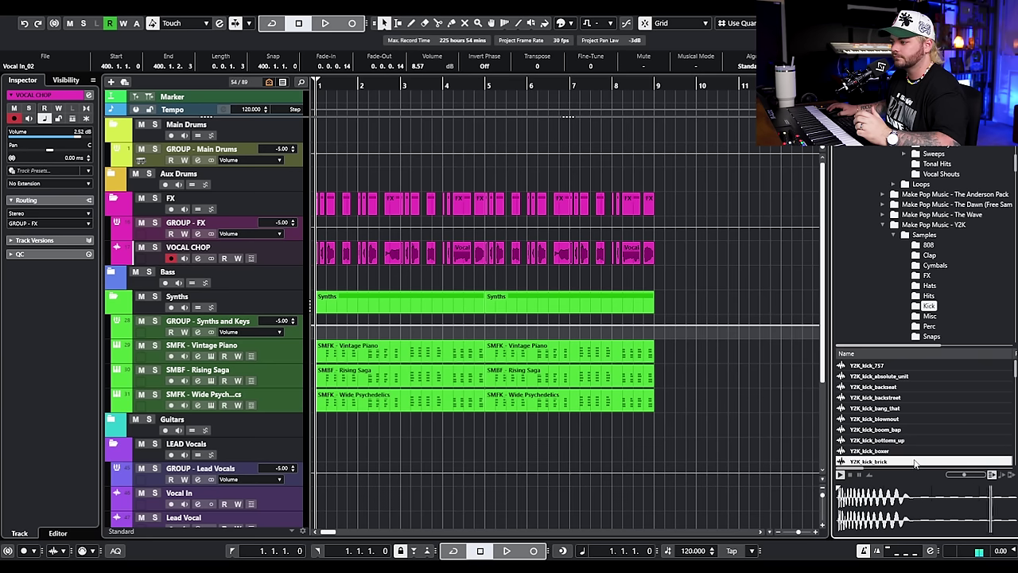
Step: Place Y2K_kick_brick at the start of bar 1 on a new Main Drums track and duplicate it onto beat 2
left_click_drag(514, 305, 416, 183)
key("h")
key("h")
key("h")
key("ctrl+d")
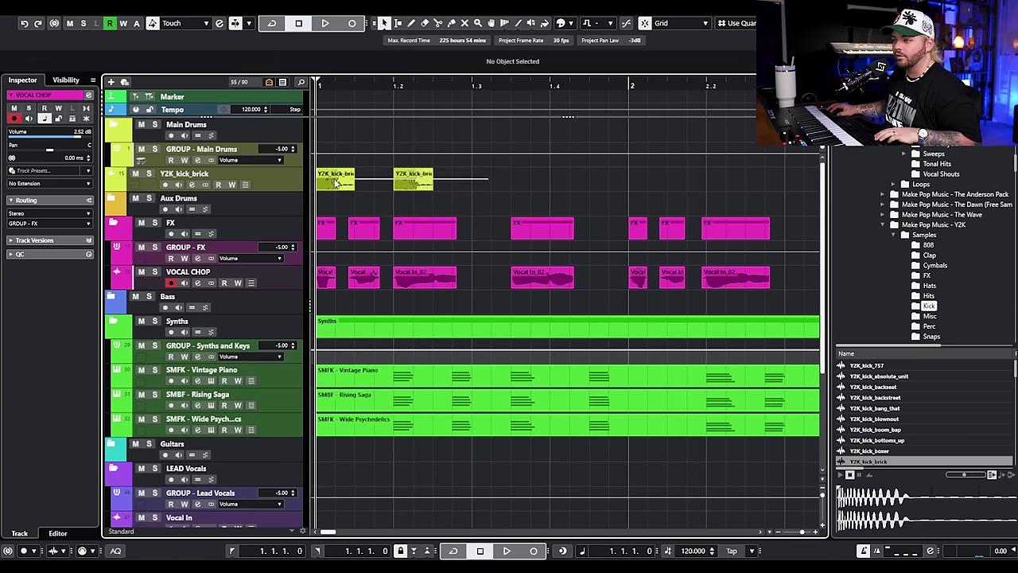
Step: Copy the first two kicks to beats 3 and 4 of bar 1
left_click_drag(538, 184, 334, 176)
key("ctrl+c")
key("ctrl+v")
left_click_drag(491, 271, 491, 177)
Step: Copy the four kicks of bar 1 to bar 2, and copy both bars to bars 3 and 4
left_click_drag(604, 183, 334, 176)
key("ctrl+c")
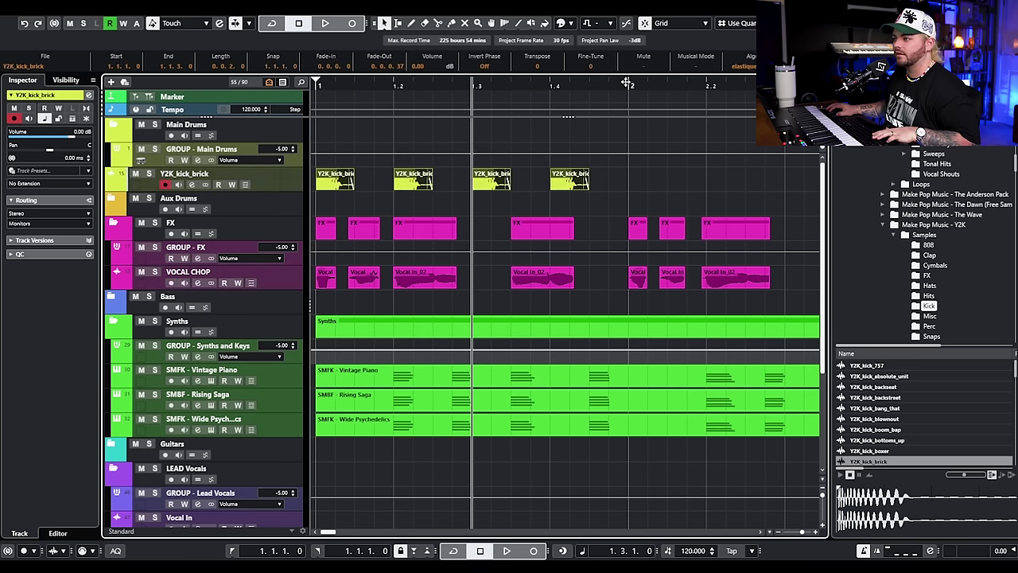
left_click(627, 82)
key("ctrl+v")
key("g")
key("g")
key("g")
left_click_drag(548, 187, 318, 172)
left_click(443, 84)
key("ctrl+v")
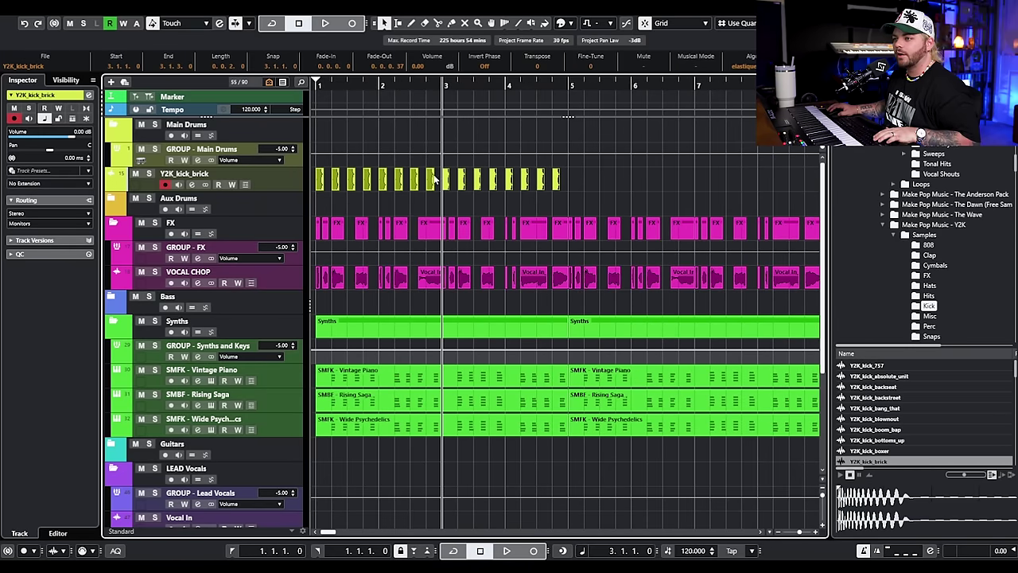
Step: Audition the Y2K clap samples Y2K_clap_trapin, Y2K_clap_to_the_left, Y2K_clap_timberland and Y2K_clap_swedish
scroll(929, 285, "down", 2)
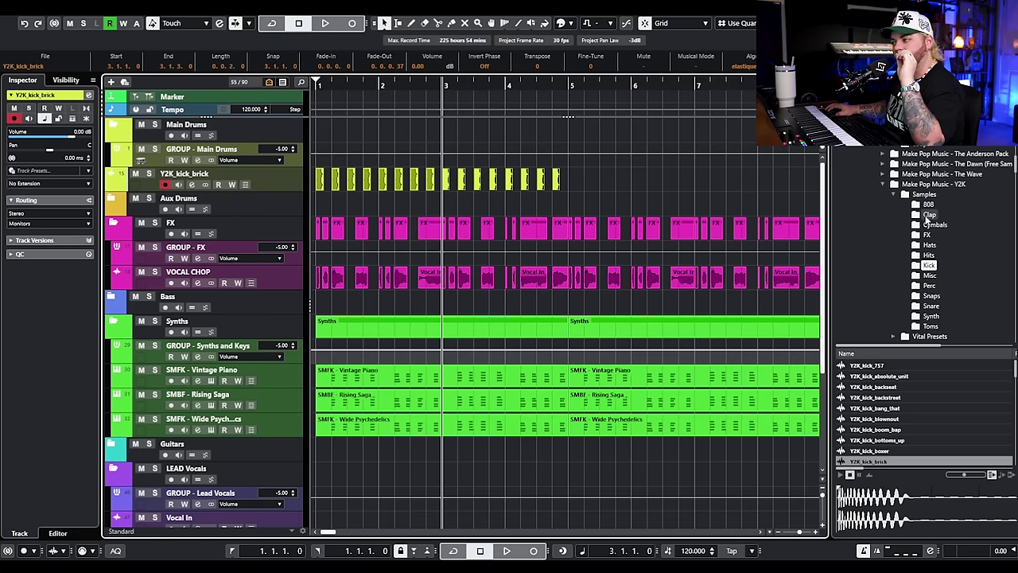
left_click(928, 216)
scroll(888, 412, "down", 1)
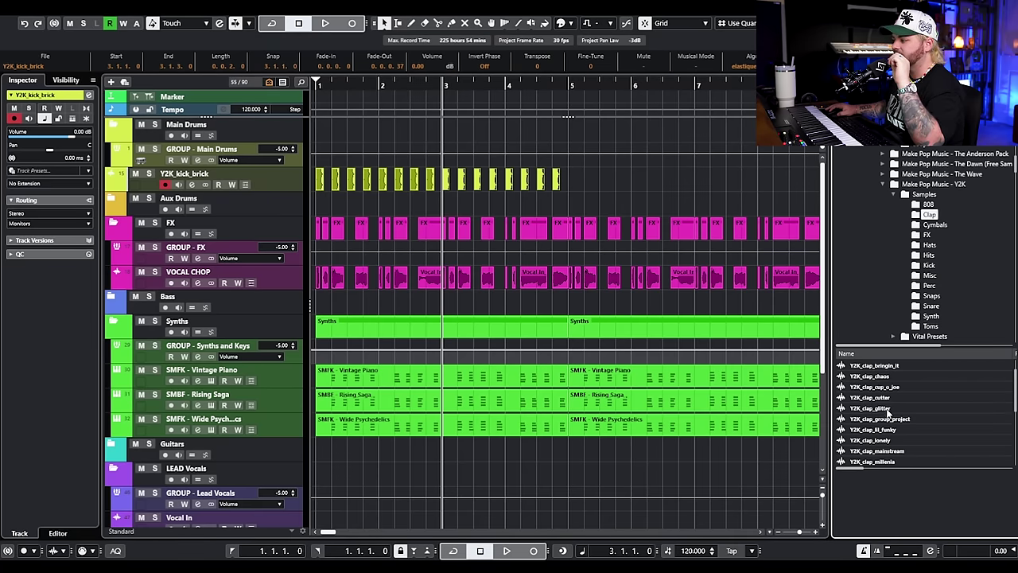
scroll(891, 426, "down", 5)
left_click(899, 428)
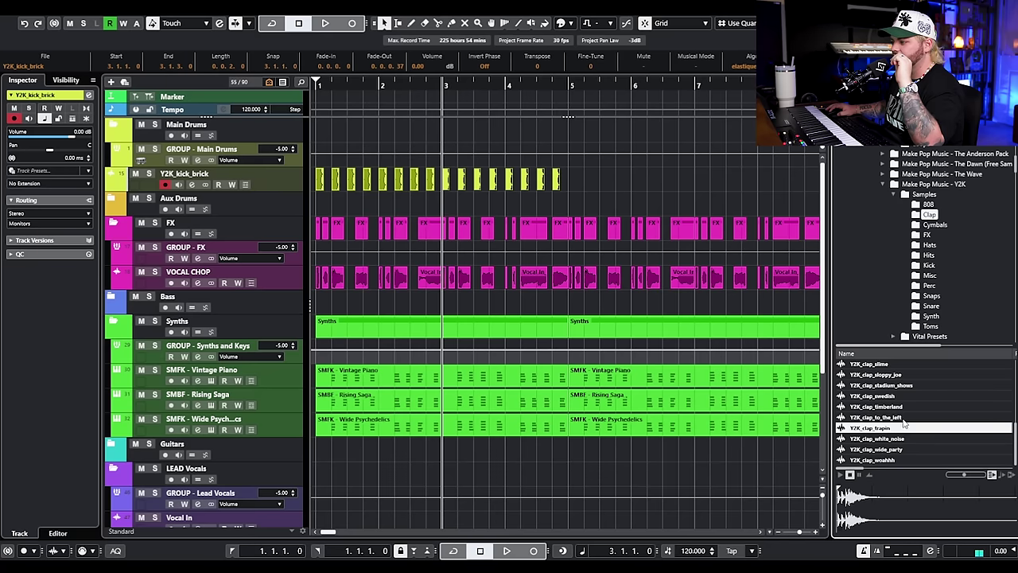
left_click(903, 418)
left_click(904, 406)
left_click(903, 396)
left_click(899, 428)
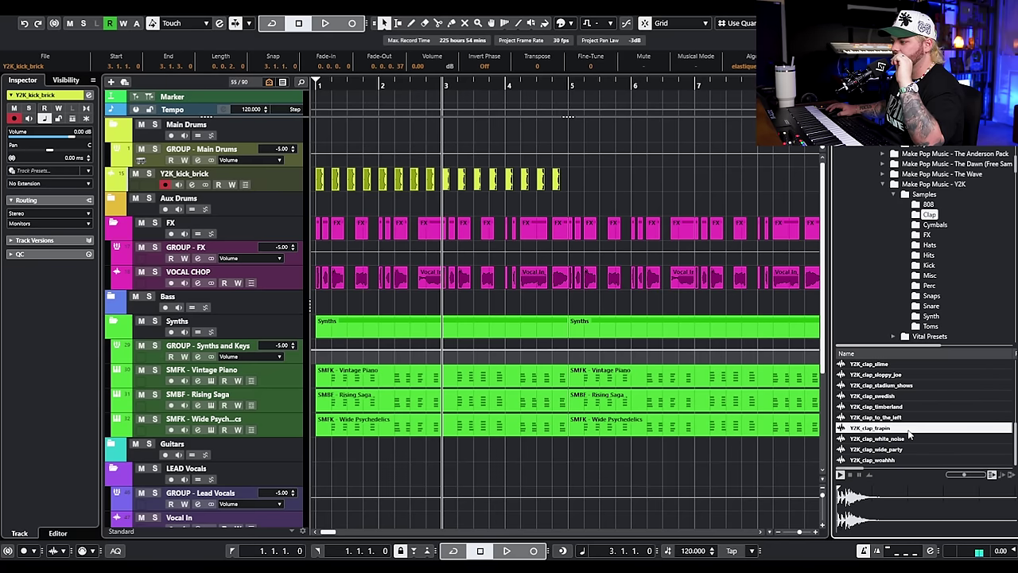
Step: Place Y2K_clap_trapin on a new track below the kick and copy it to beats 2 and 4 of bars 1 and 2
left_click_drag(910, 434, 243, 195)
key("h")
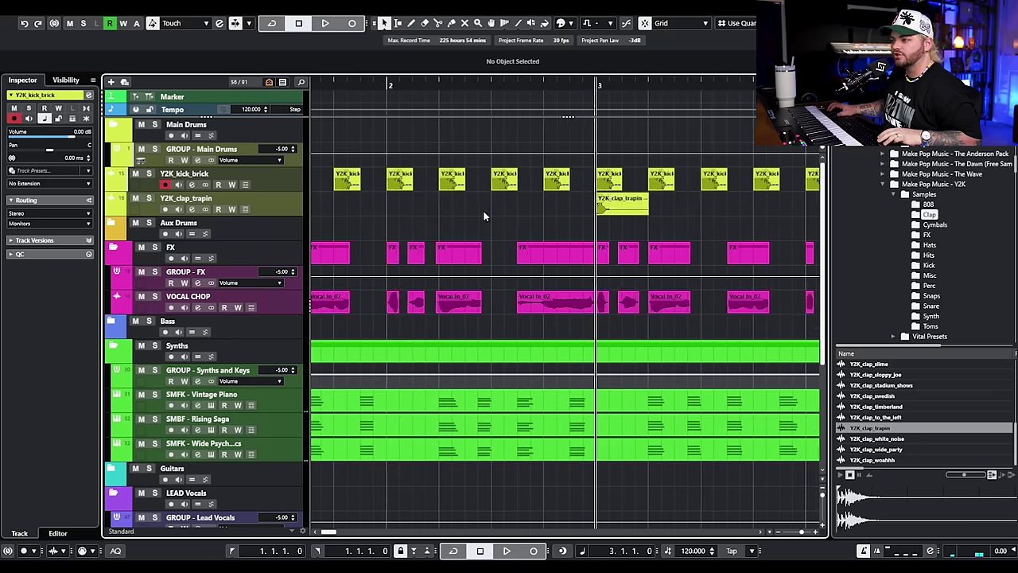
key("g")
left_click_drag(567, 209, 431, 210)
left_click_drag(446, 210, 300, 203)
key("ctrl+c")
key("ctrl+v")
left_click_drag(560, 181, 474, 206)
Step: Route the kick and clap tracks to GROUP - Main Drums and set their volume to -6.80 dB
left_click(223, 202, "shift")
left_click(48, 223)
left_click(95, 475)
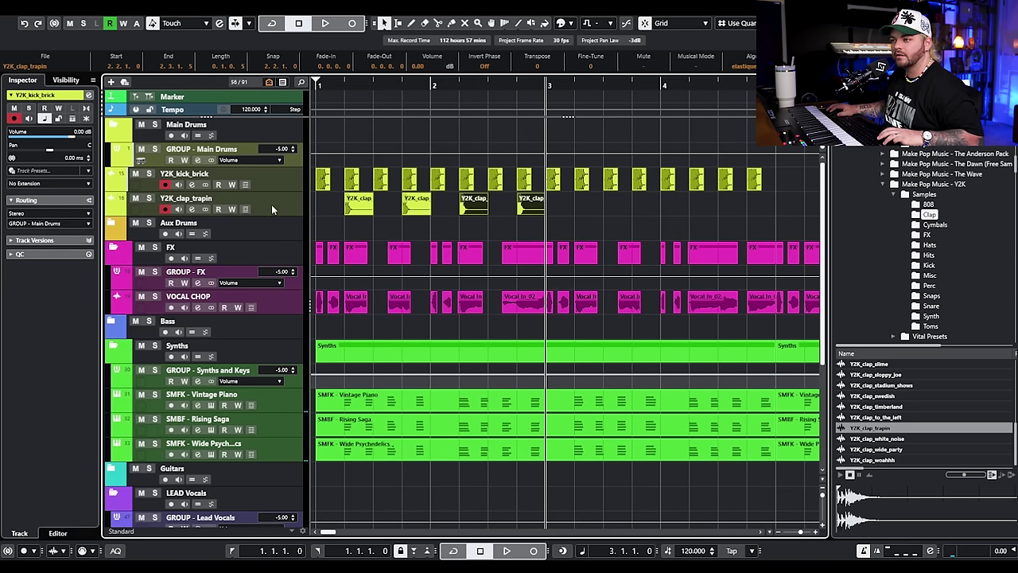
left_click_drag(73, 139, 54, 140)
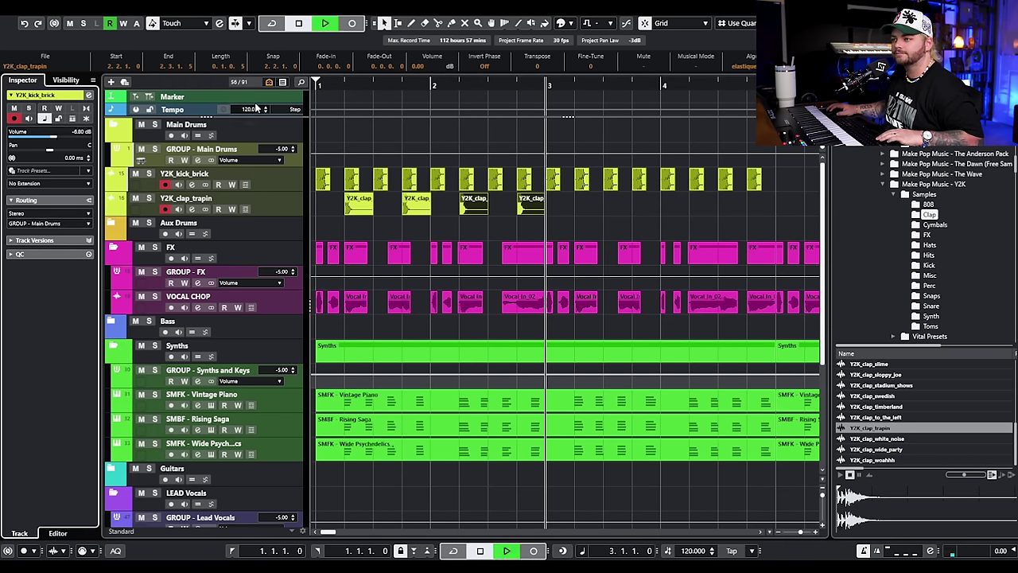
Step: Play the song from bar 1 and solo the Y2K_kick_brick and Y2K_clap_trapin tracks
left_click(323, 84)
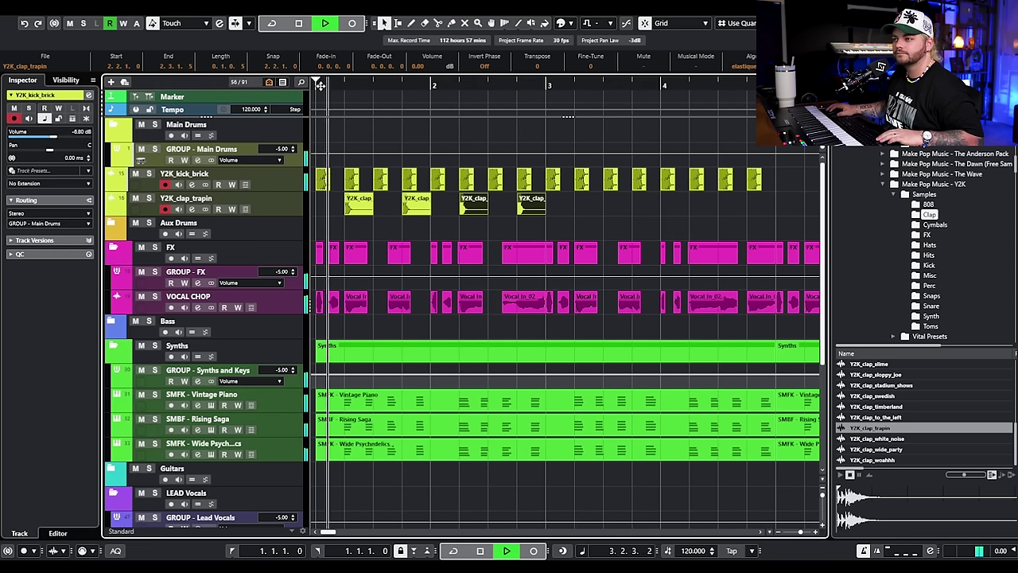
left_click(149, 174)
left_click(149, 198)
key("g")
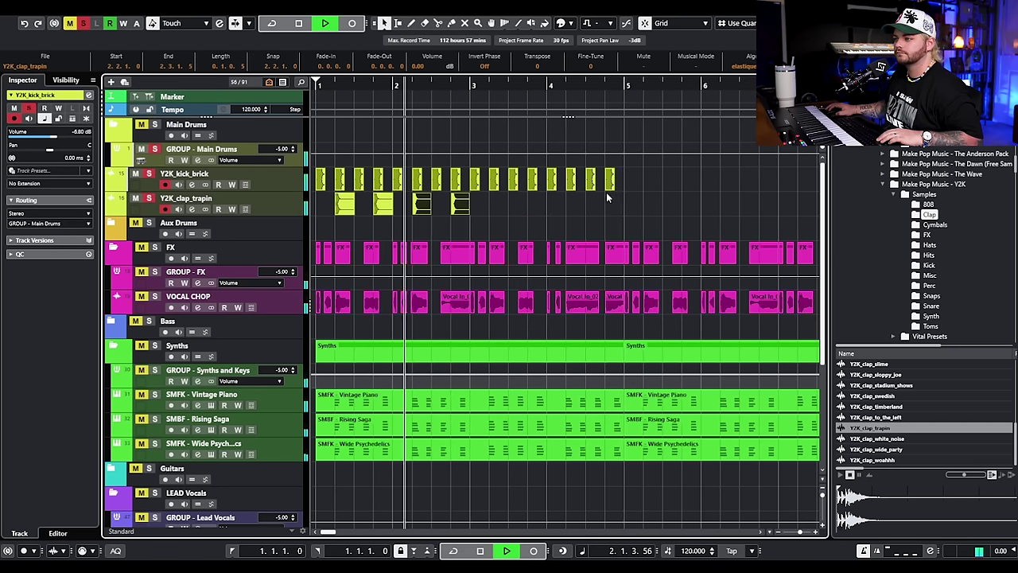
Step: Transpose all the Y2K_kick_brick events to -2 and check the sound in playback
key("space")
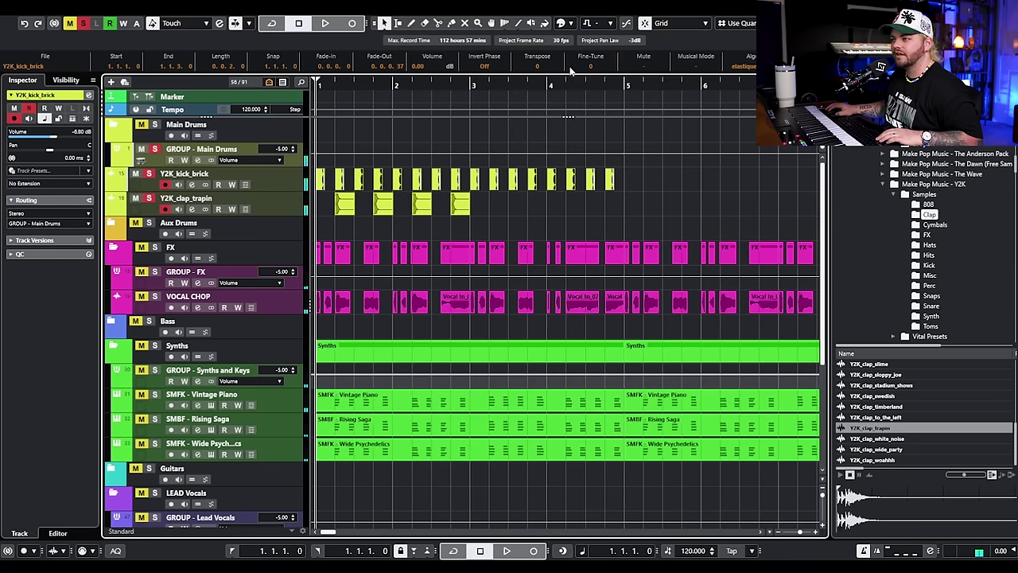
key("space")
key("space")
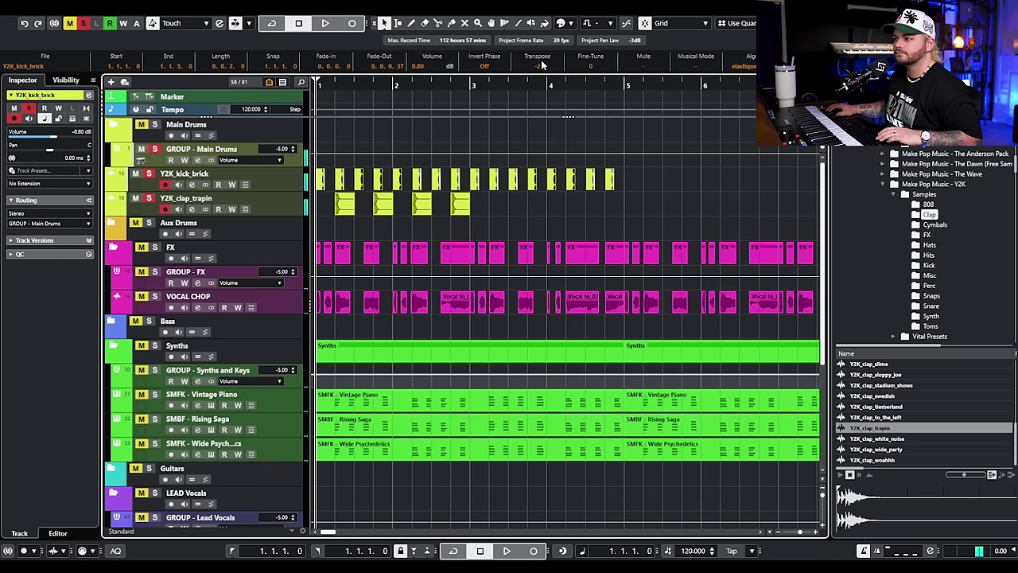
Step: Audition the Y2K snare samples down the list through Y2K_snare_timeless
scroll(950, 294, "down", 1)
left_click(930, 287)
scroll(912, 441, "down", 2)
left_click(912, 441)
scroll(911, 444, "down", 1)
left_click(910, 443)
scroll(913, 449, "down", 2)
left_click(916, 448)
scroll(919, 452, "down", 2)
left_click(922, 452)
left_click(918, 388)
scroll(917, 397, "down", 4)
key("Down")
key("Down")
key("Down")
key("Down")
key("Down")
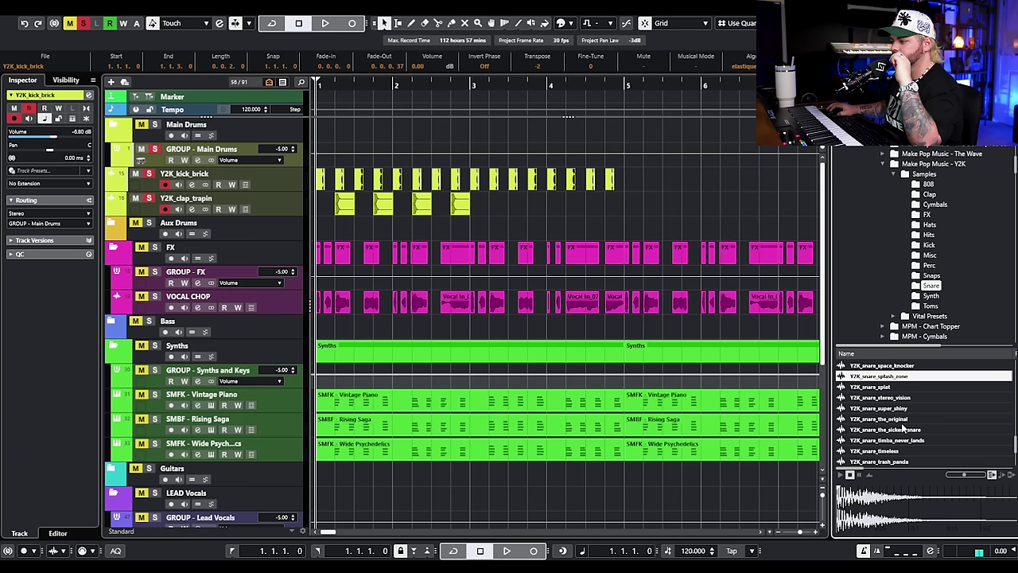
key("Down")
key("Down")
key("Down")
key("Down")
key("Down")
key("Down")
key("Down")
key("Down")
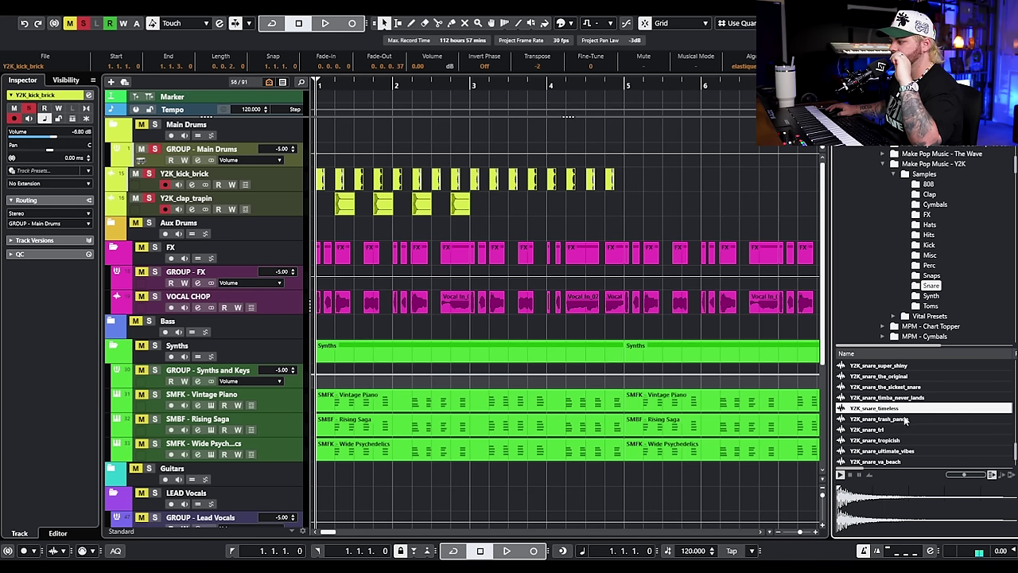
Step: Place Y2K_snare_timeless on a new track between the kick and clap, on beats 2 and 4 of bar 1
left_click_drag(901, 410, 232, 215)
key("h")
key("h")
left_click_drag(361, 211, 487, 208)
Step: Route the Y2K_snare_timeless track to GROUP - Main Drums
left_click(208, 198)
left_click(48, 224)
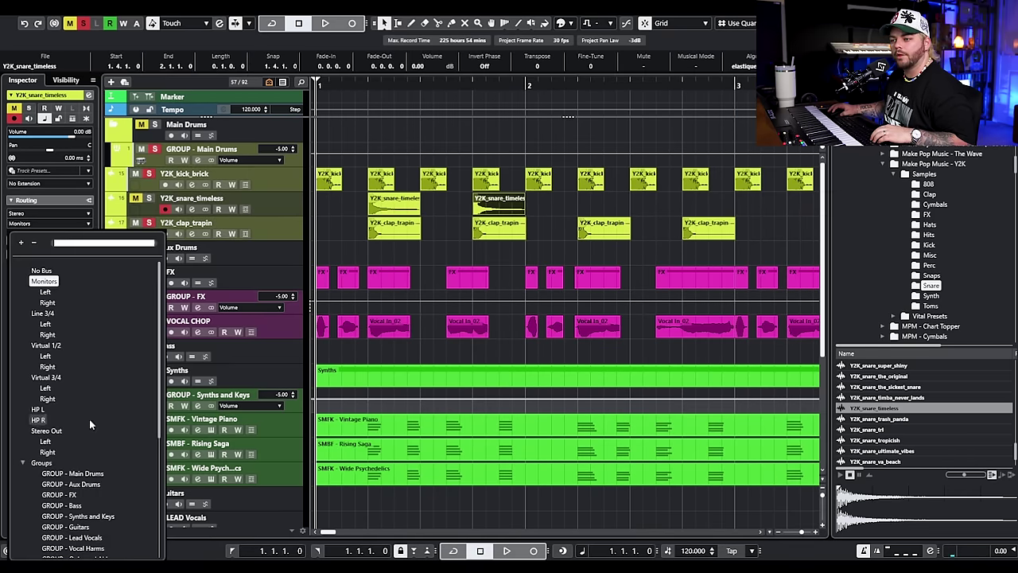
left_click(72, 473)
Step: Solo the whole Main Drums folder and play the kick, snare and clap together
left_click(154, 125)
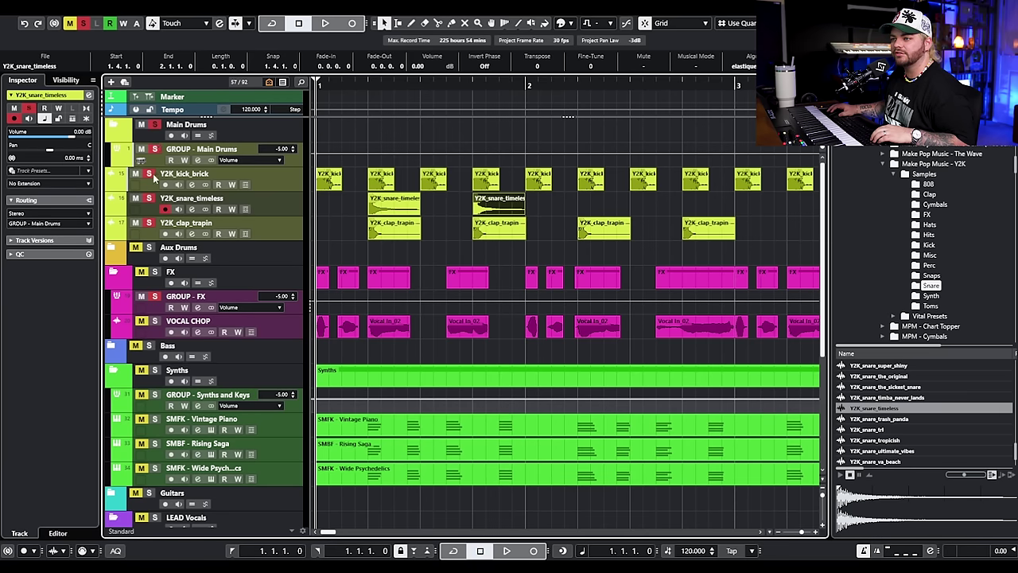
key("space")
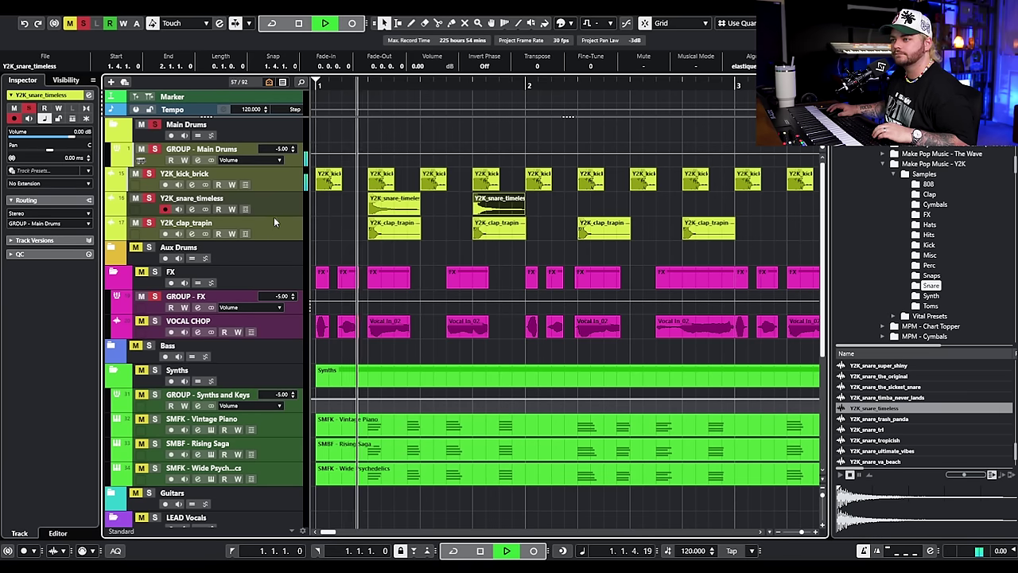
key("space")
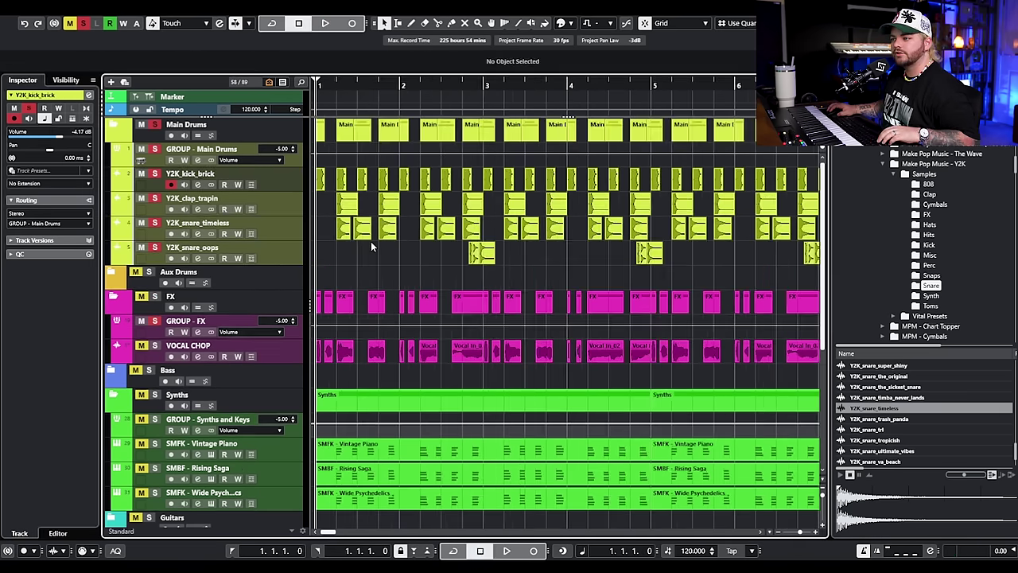
Step: Examine the Y2K_snare_timeless hits in bar 1 and the Y2K_snare_oops hit ending bar 2, and play the soloed drums
left_click_drag(396, 237, 402, 237)
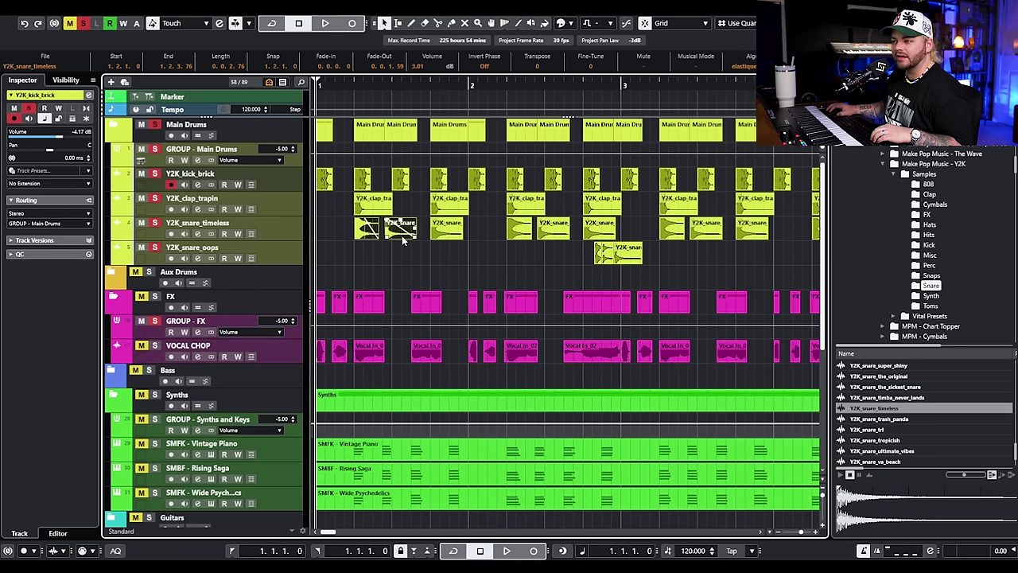
left_click(403, 271)
scroll(402, 267, "up", 2)
left_click(401, 229)
scroll(405, 239, "down", 2)
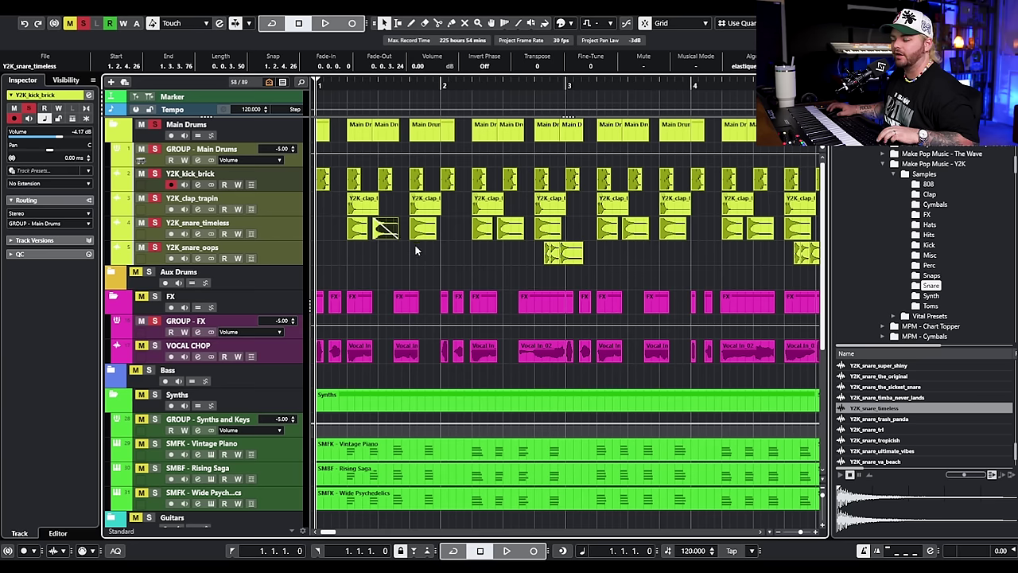
left_click(559, 255)
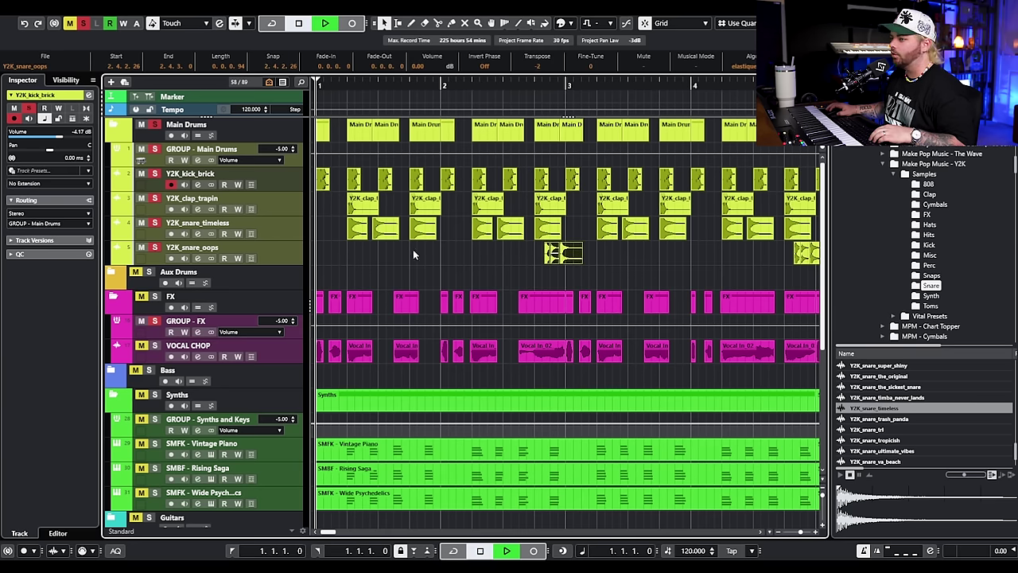
key("space")
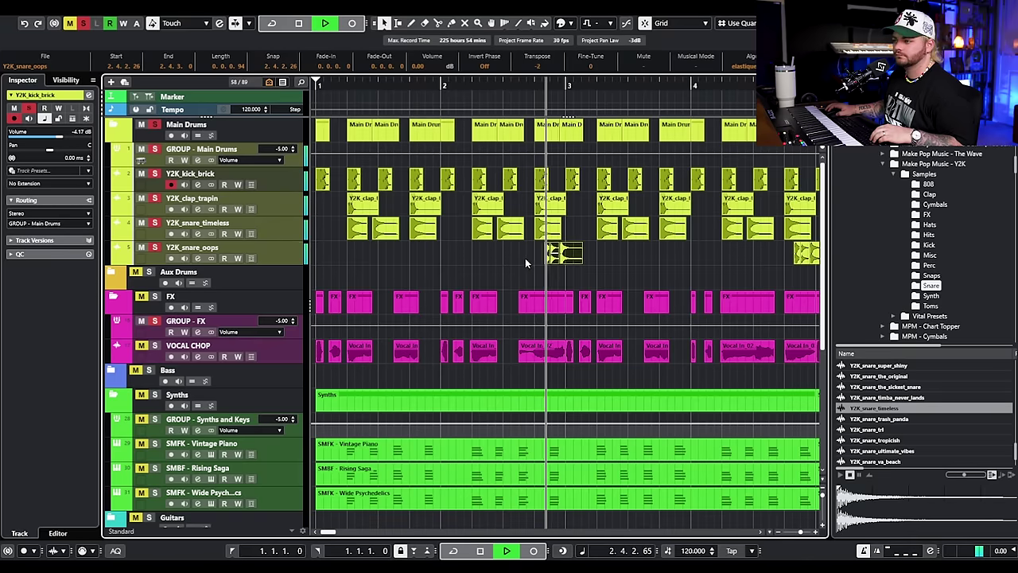
key("space")
Step: Clear all solo and mute states and play the drums together with the vocal chop and synths
left_click(82, 23)
left_click(69, 23)
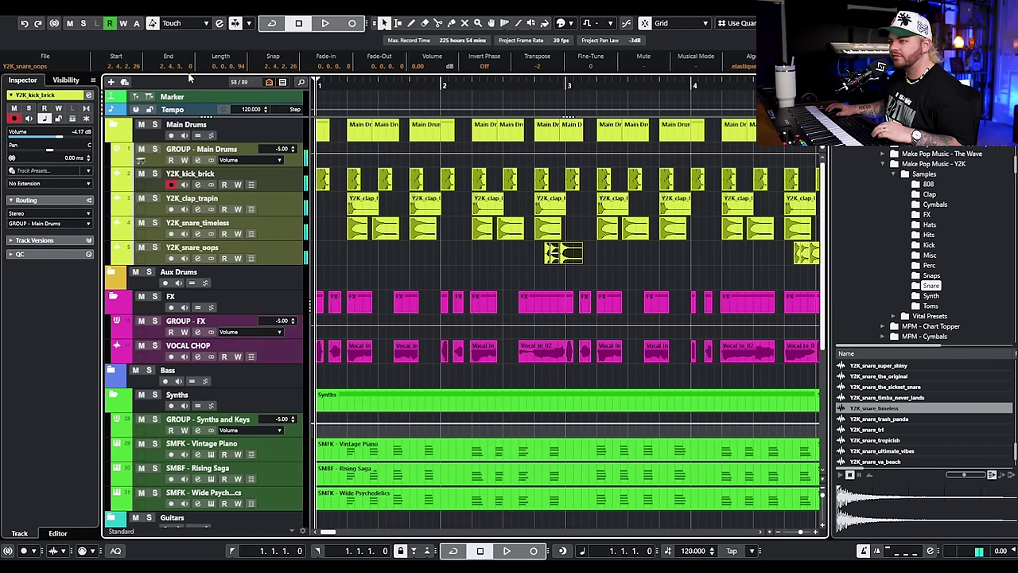
key("space")
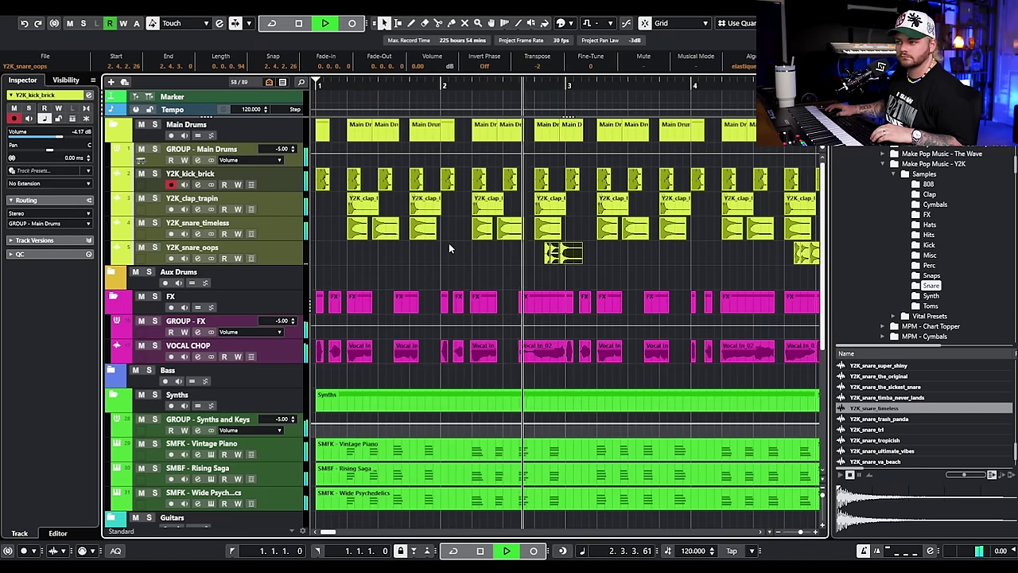
key("space")
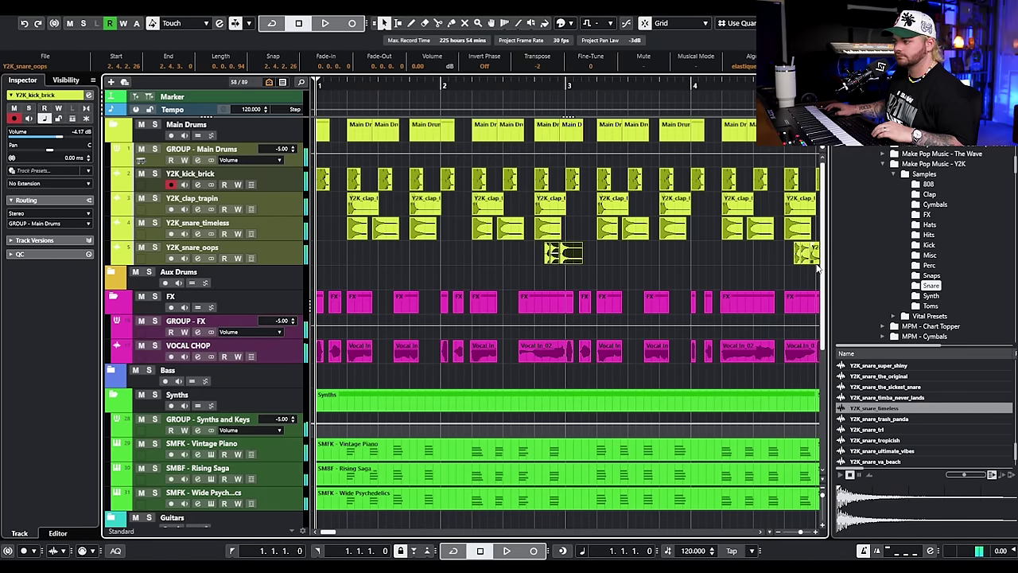
Step: Audition the Y2K open hat samples Y2K_op_hat_groovin, Y2K_op_hat_face_off, Y2K_op_hat_extendo and Y2K_op_hat_electroid
left_click(929, 225)
scroll(914, 406, "down", 5)
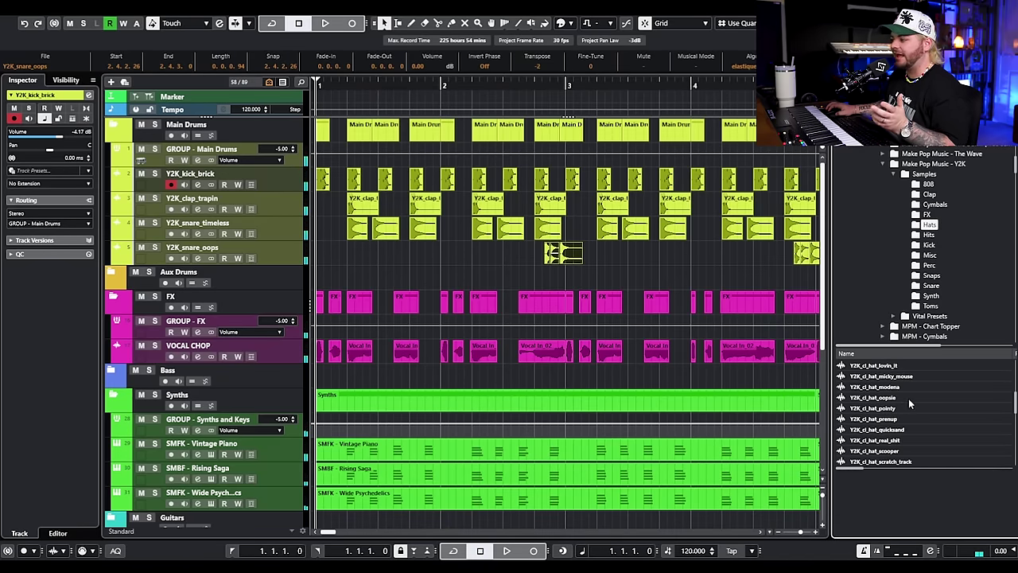
scroll(910, 405, "down", 5)
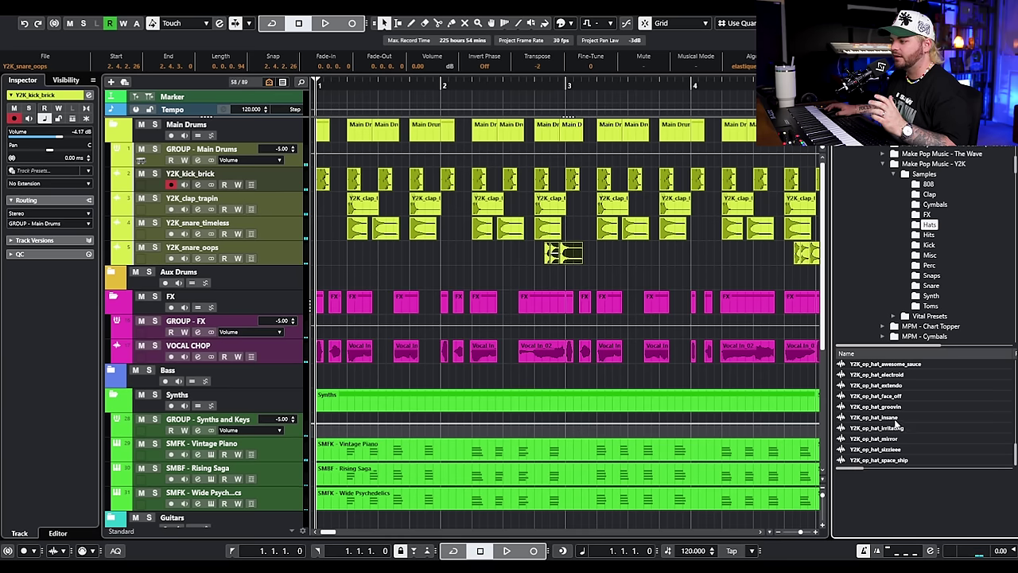
left_click(896, 406)
left_click(901, 395)
left_click(907, 385)
left_click(909, 375)
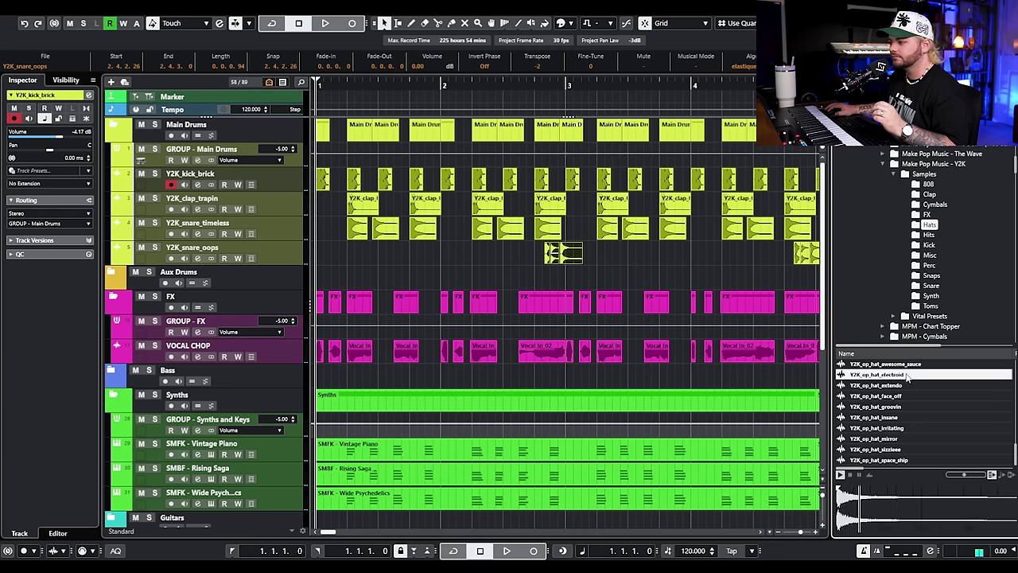
left_click(908, 405)
Step: Place Y2K_op_hat_groovin on a new track below the snares and move it to the first offbeat, 1.1.3
left_click_drag(909, 410, 249, 277)
scroll(341, 296, "right", 3)
scroll(335, 301, "left", 5)
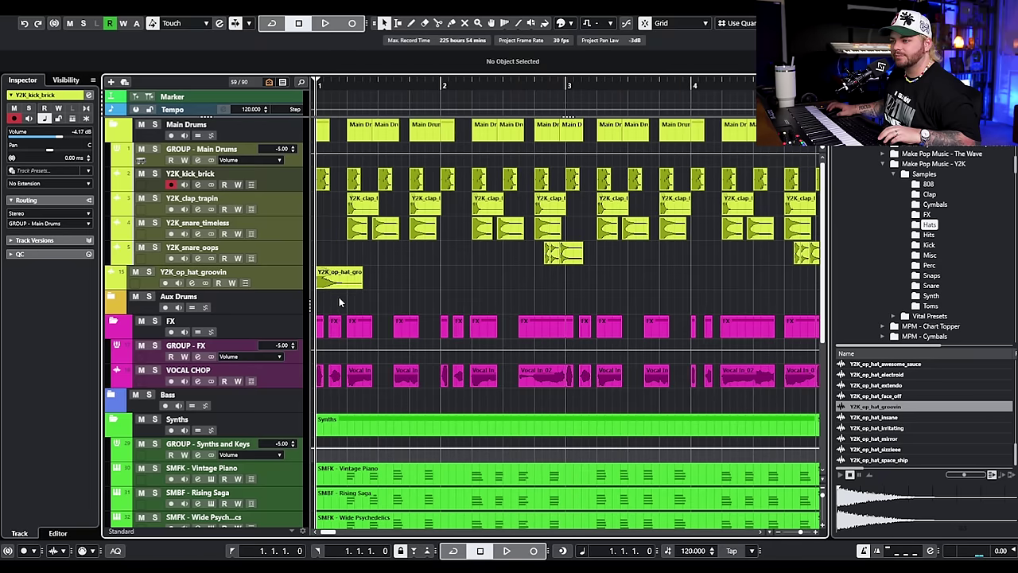
scroll(334, 301, "up", 4)
left_click(390, 282)
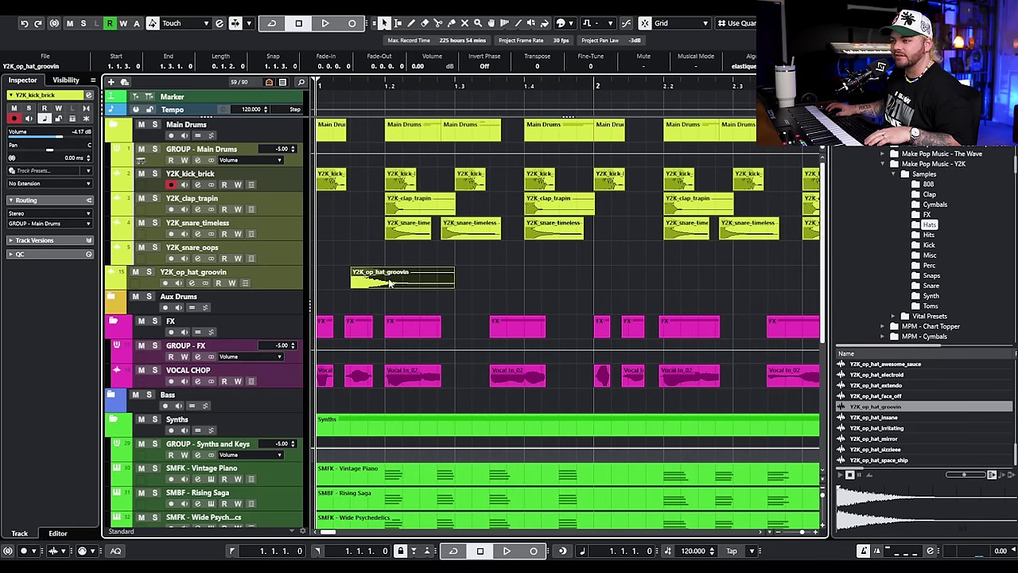
Step: Trim the open hat to one beat with a short fade-out and repeat it on every offbeat through bar 8
double_click(450, 285)
key("Return")
left_click_drag(453, 286, 416, 273)
key("ctrl+d")
left_click_drag(545, 275, 817, 286)
key("g")
key("g")
key("g")
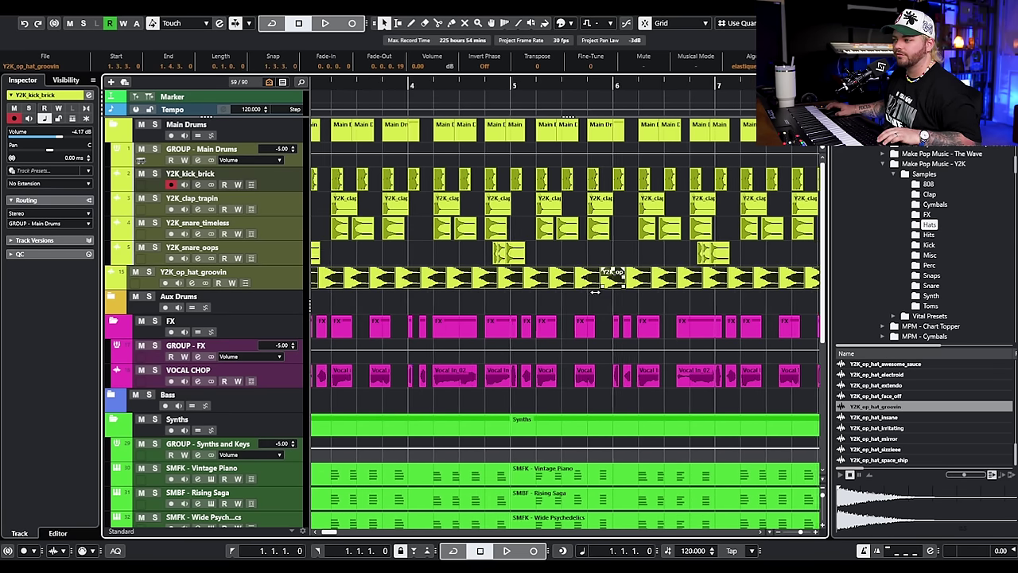
Step: Pan the Y2K_op_hat_groovin track to L48 and route it to GROUP - Main Drums
scroll(607, 286, "left", 3)
left_click(275, 282)
left_click(31, 149)
left_click(50, 224)
left_click(57, 473)
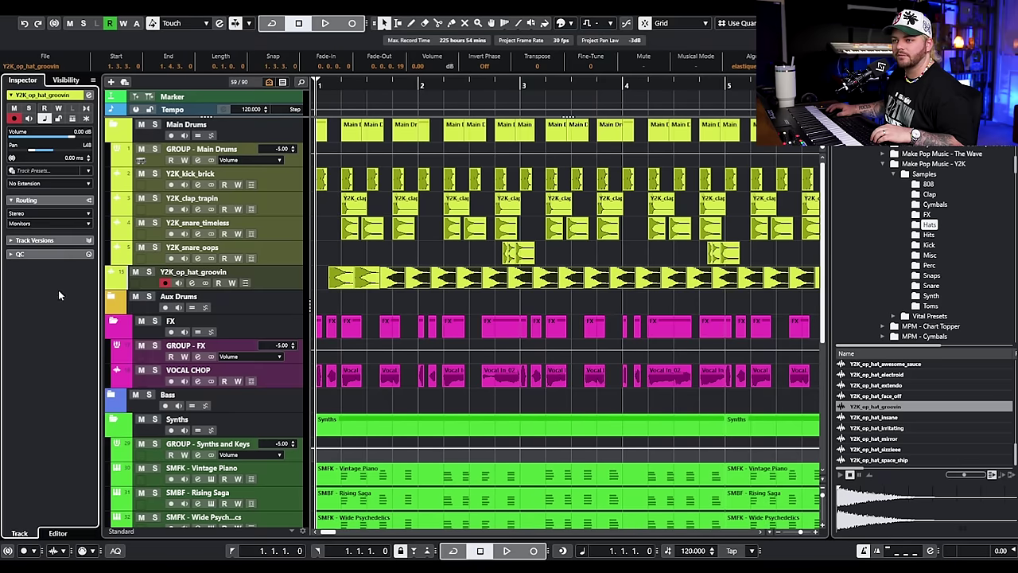
Step: Set the open hat track's volume to -9.44 dB and its pan to L19 during playback
left_click_drag(34, 140, 41, 148)
key("space")
left_click(47, 137)
left_click(43, 149)
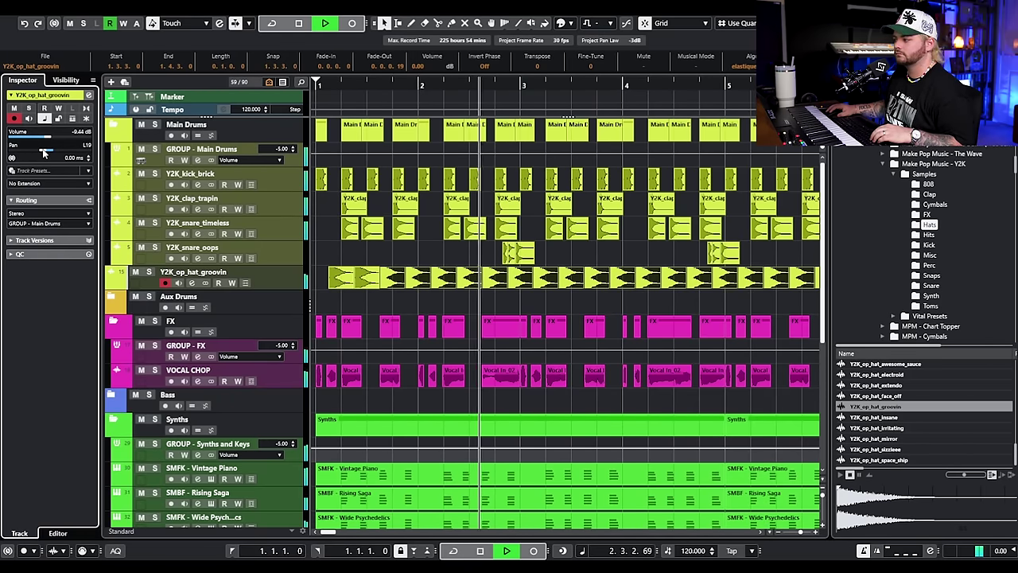
Step: Transpose all the Y2K_op_hat_groovin events to -1, check them in playback, and deselect them
key("g")
key("g")
key("g")
key("space")
left_click_drag(622, 277, 311, 270)
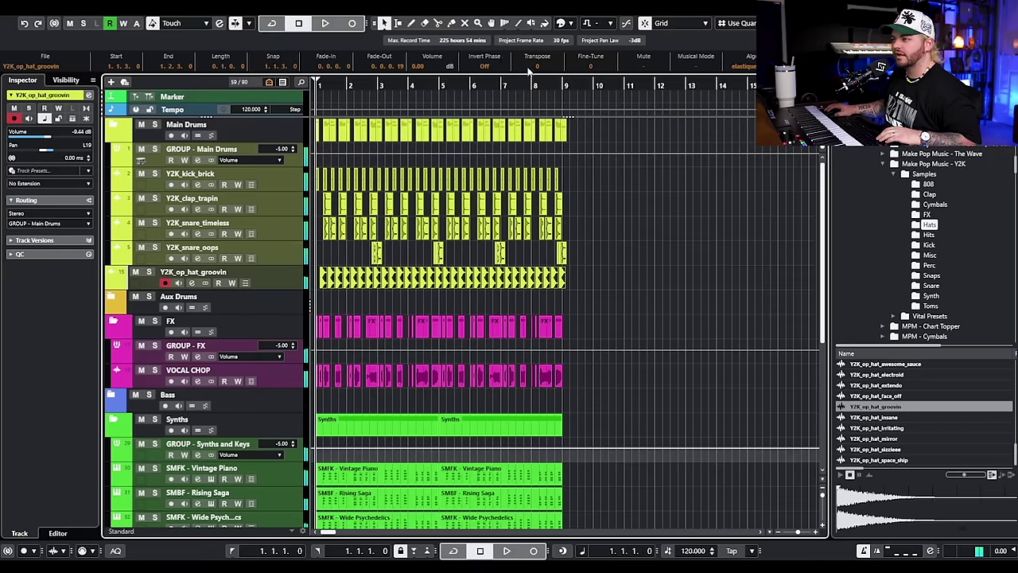
key("space")
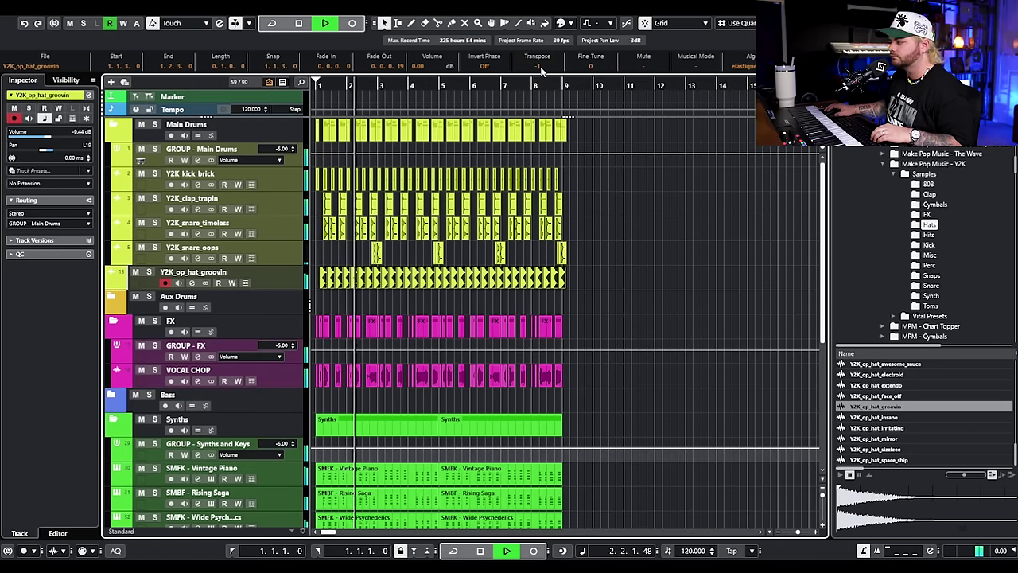
key("space")
left_click(693, 280)
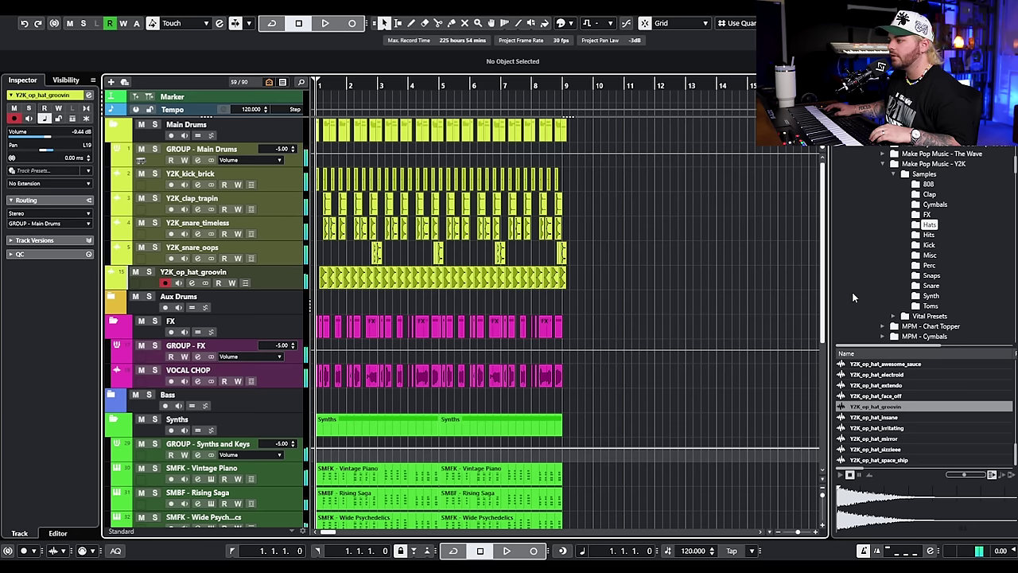
Step: Audition the closed hats in the Y2K Hats folder and place Y2K_cl_hat_modena on a new track at bar 1
scroll(941, 335, "down", 1)
scroll(916, 401, "up", 5)
left_click(916, 388)
left_click(914, 376)
scroll(913, 384, "up", 2)
left_click(913, 385)
left_click(910, 376)
left_click(932, 366)
left_click(937, 373)
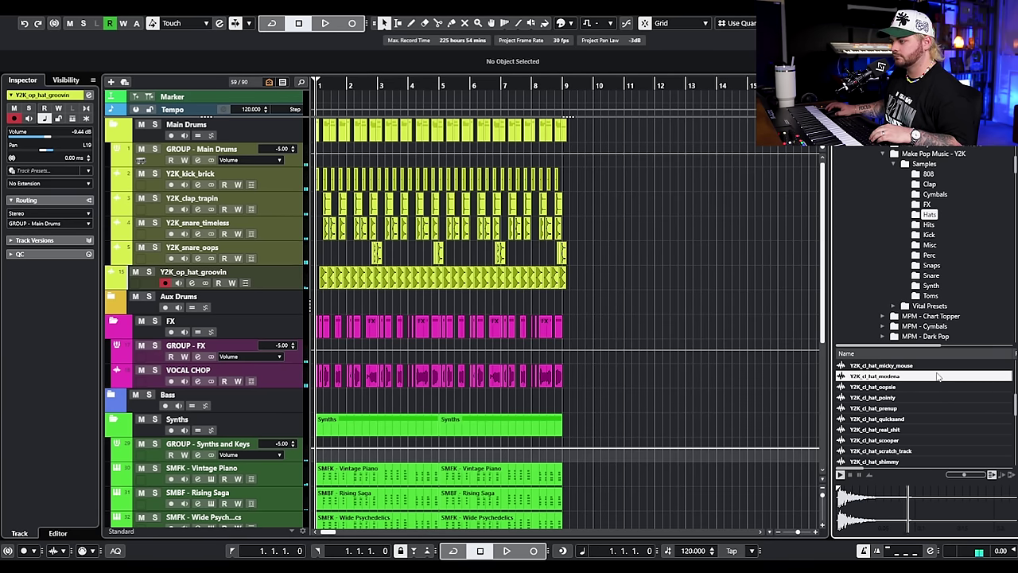
left_click_drag(415, 335, 263, 304)
Step: Set the swing of the 1/16 quantize grid to 66%
key("h")
key("h")
key("h")
key("h")
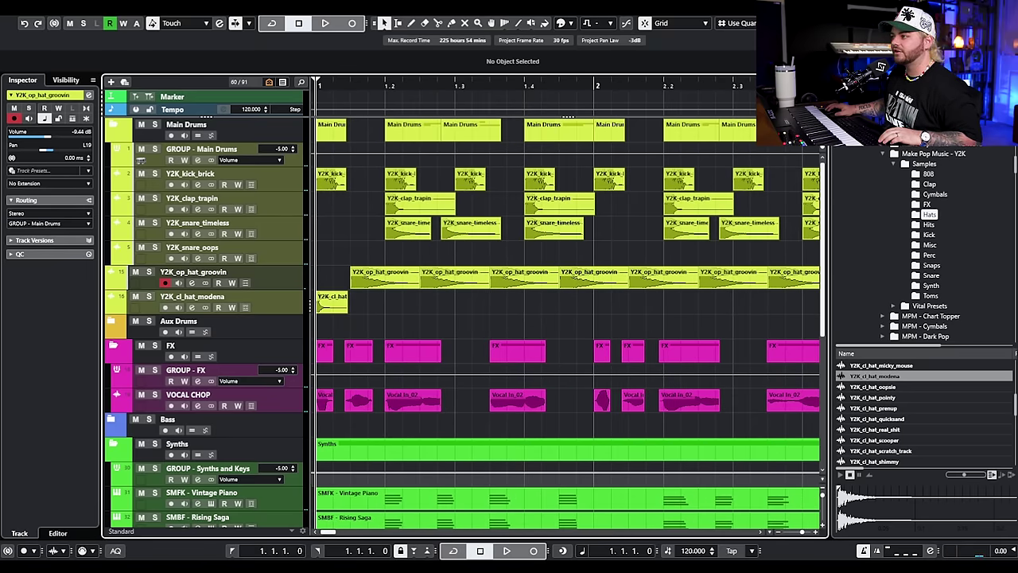
key("shift+q")
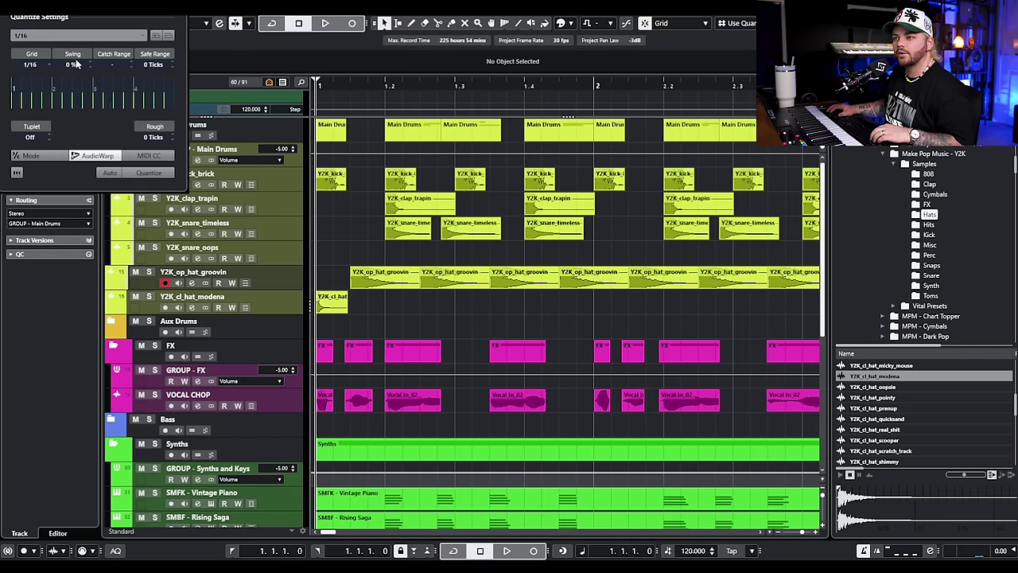
scroll(73, 65, "up", 10)
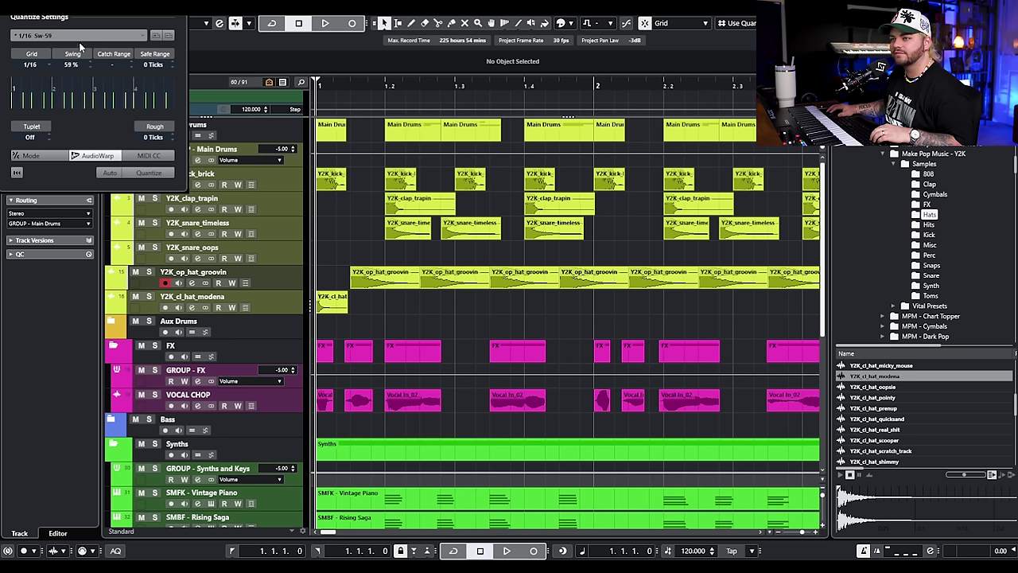
left_click(355, 239)
Step: Trim the closed hat event to one swung sixteenth and repeat it to make four hits across the first beat
key("h")
key("h")
key("h")
left_click(374, 309, "alt")
key("Delete")
left_click_drag(370, 304, 524, 307)
left_click(435, 311)
left_click(426, 312)
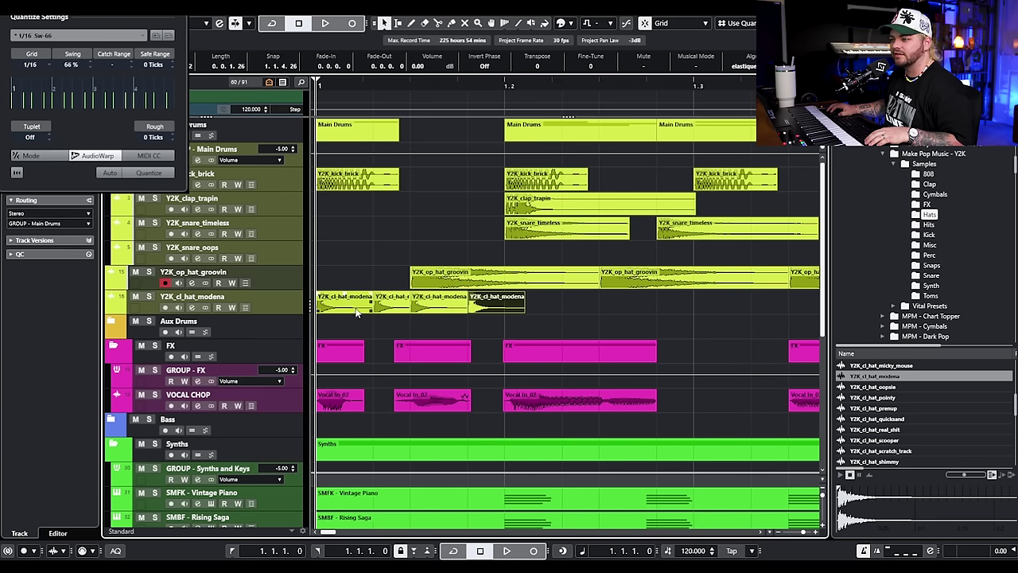
Step: Lower the volume of the second and fourth closed hat hits and repeat the four-hit pattern through bar 8
left_click_drag(392, 303, 393, 305)
left_click_drag(496, 294, 498, 307)
left_click(506, 309, "alt")
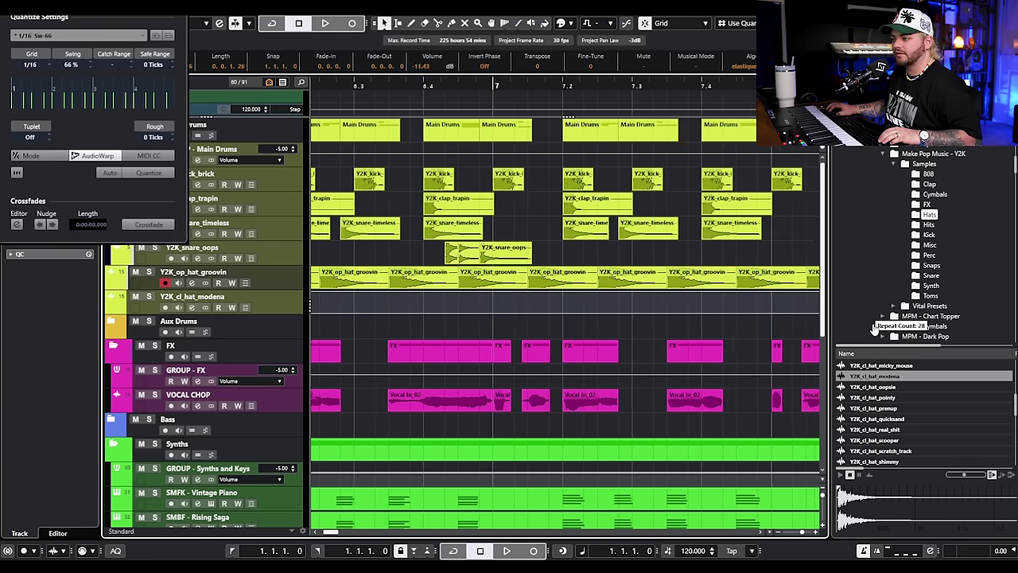
left_click_drag(875, 325, 667, 327)
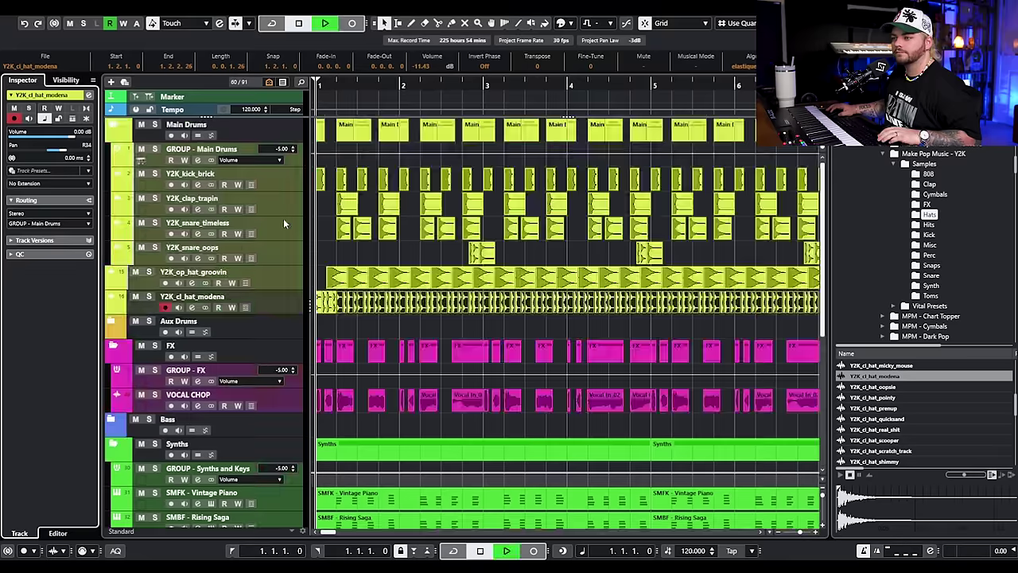
Step: Set the Y2K_cl_hat_modena track's volume to -14.5 dB during playback
left_click_drag(70, 137, 41, 139)
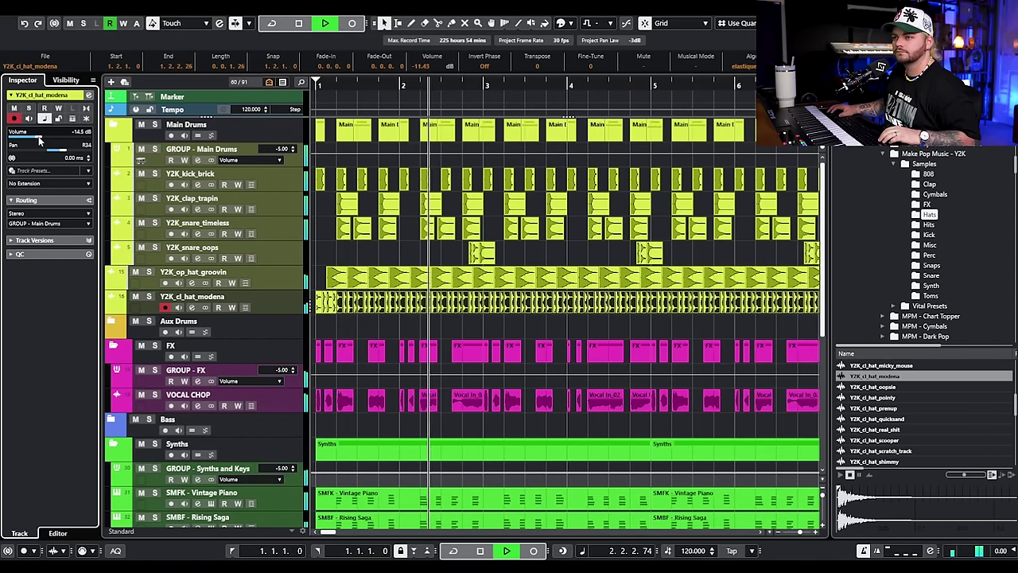
key("space")
key("g")
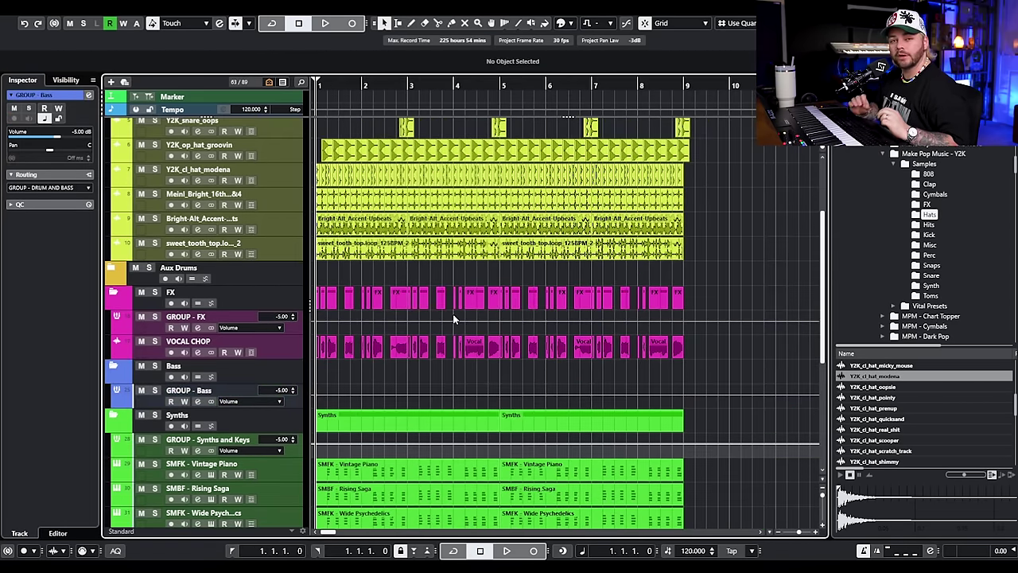
Step: Add a State Machine Low End instrument track below GROUP - Bass and route its output to GROUP - Bass
scroll(454, 319, "down", 5)
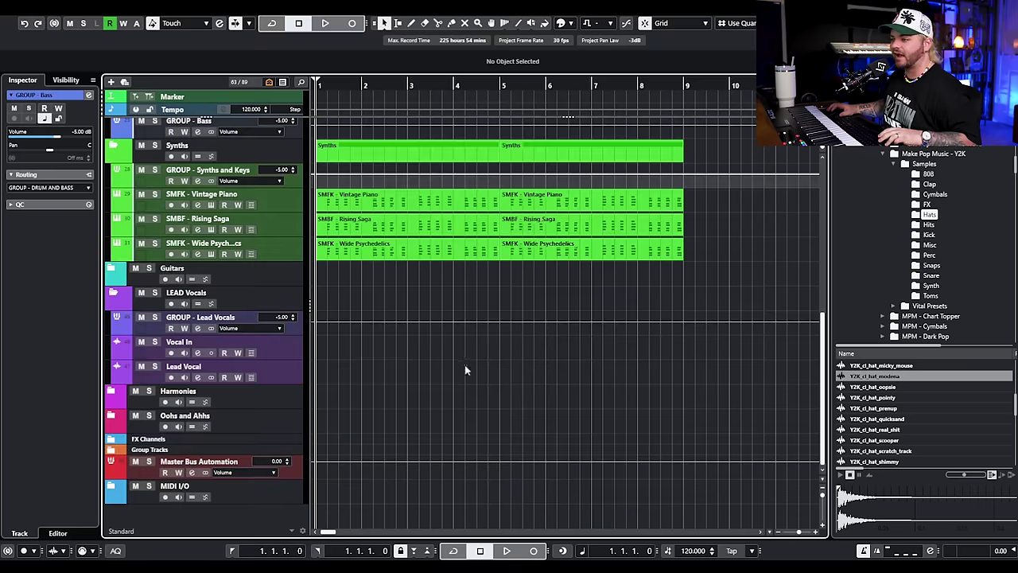
scroll(281, 241, "up", 3)
right_click(294, 296)
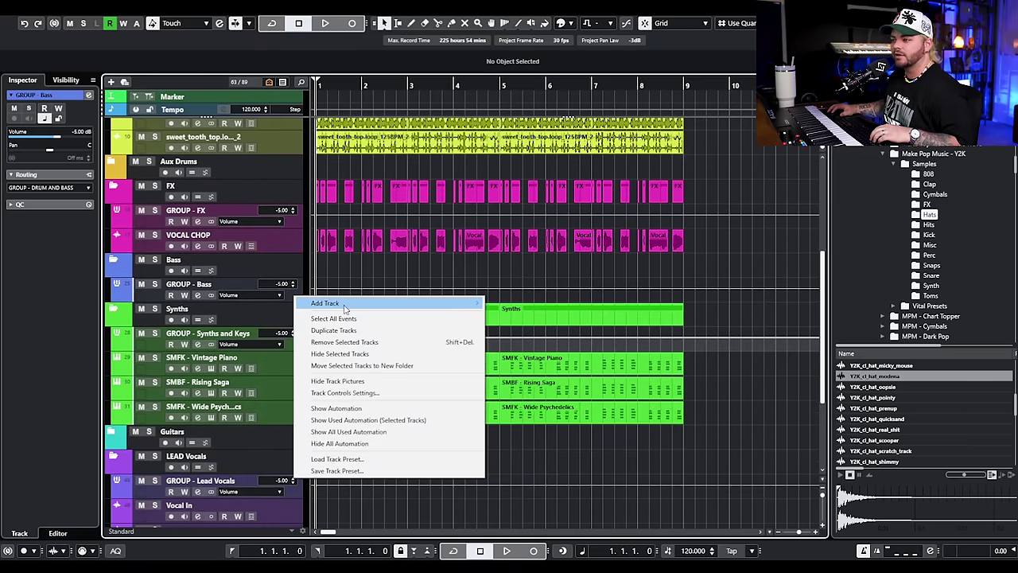
mouse_move(477, 303)
left_click(525, 315)
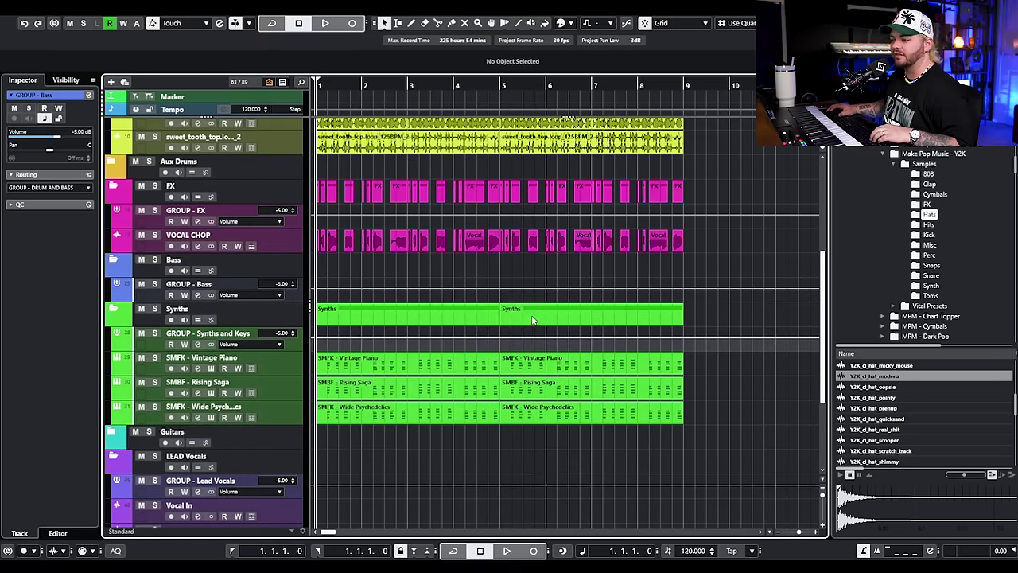
left_click(568, 228)
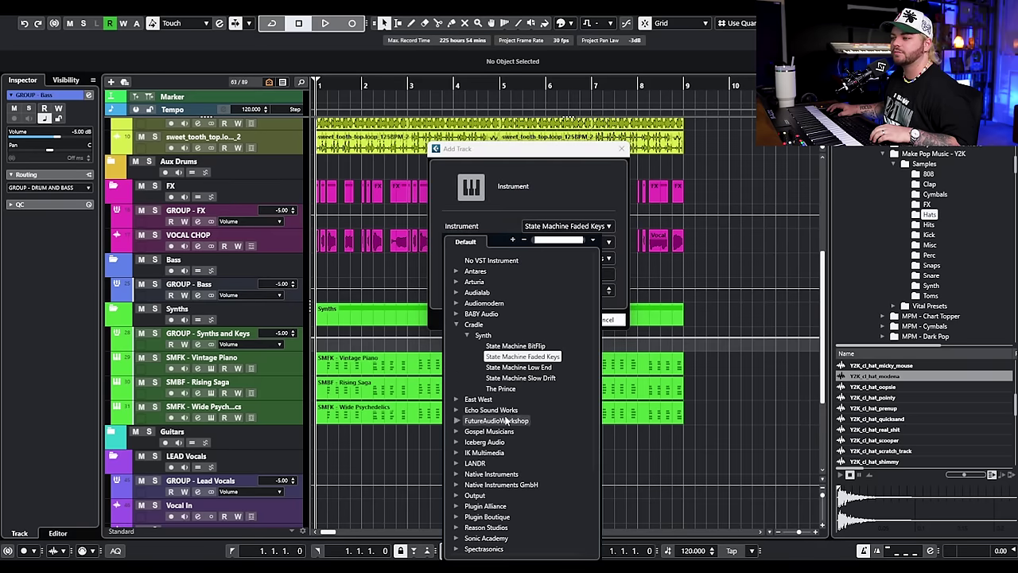
left_click(518, 367)
left_click(561, 260)
left_click(574, 535)
left_click(557, 320)
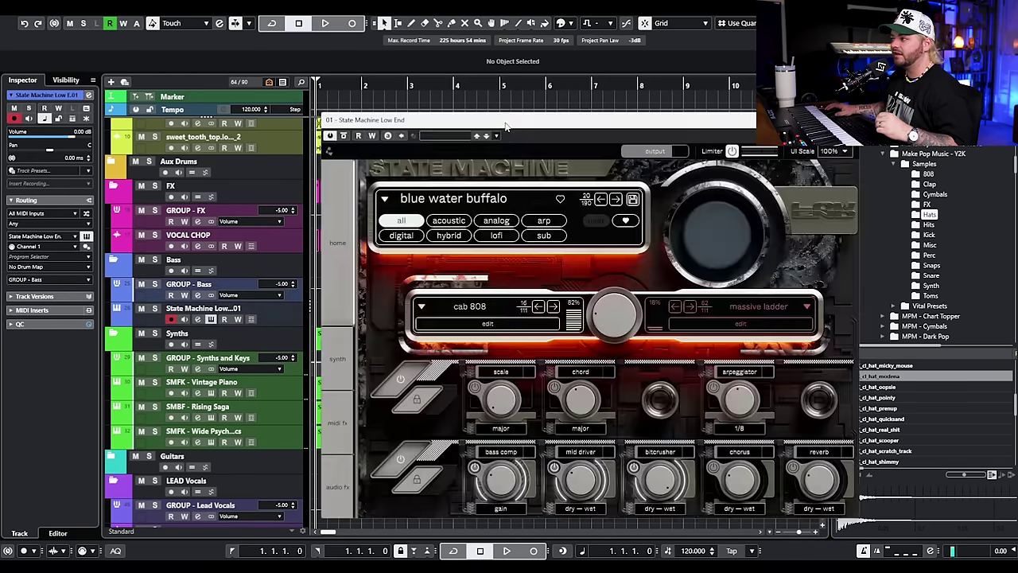
Step: Filter the bass presets to digital, try accidental spoiler, and set the bass track's volume to -6.80 dB
left_click_drag(620, 129, 475, 117)
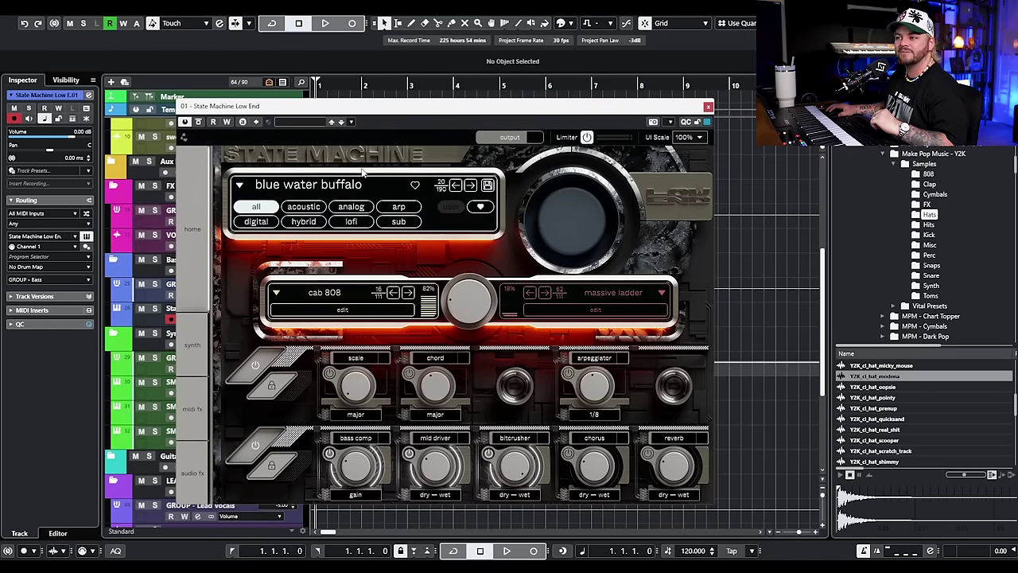
left_click(262, 222)
left_click(316, 192)
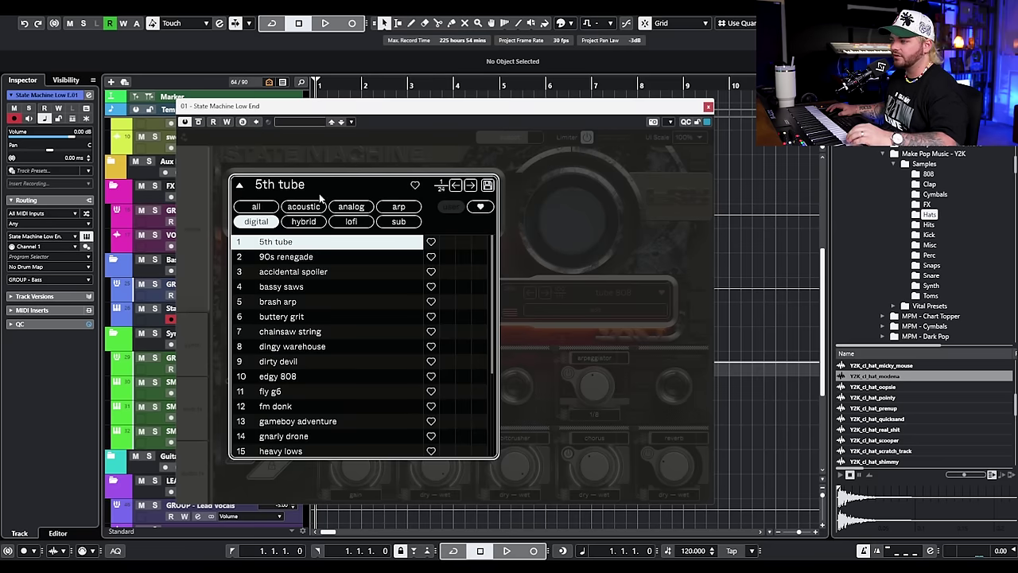
left_click(318, 273)
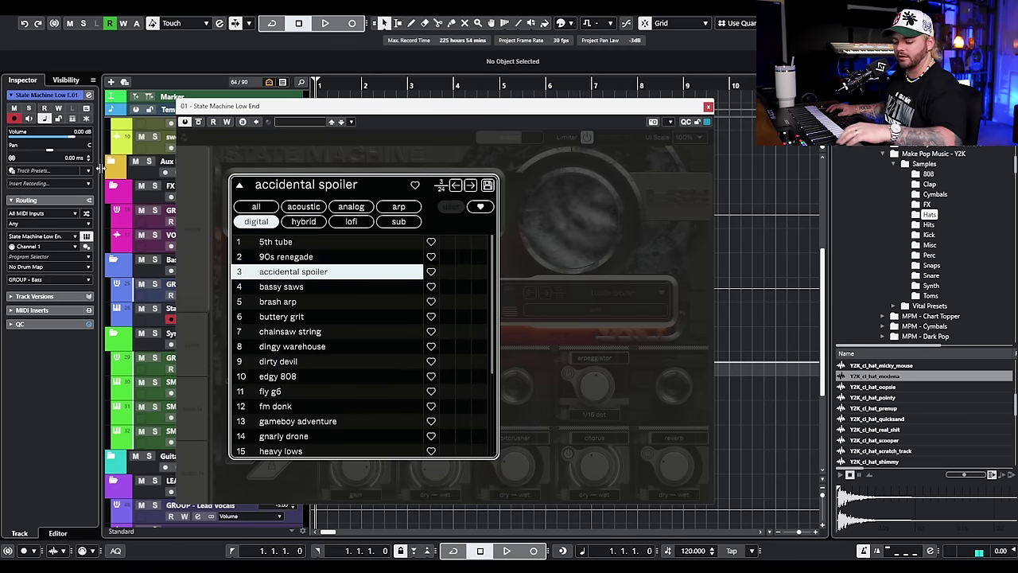
left_click_drag(52, 140, 50, 141)
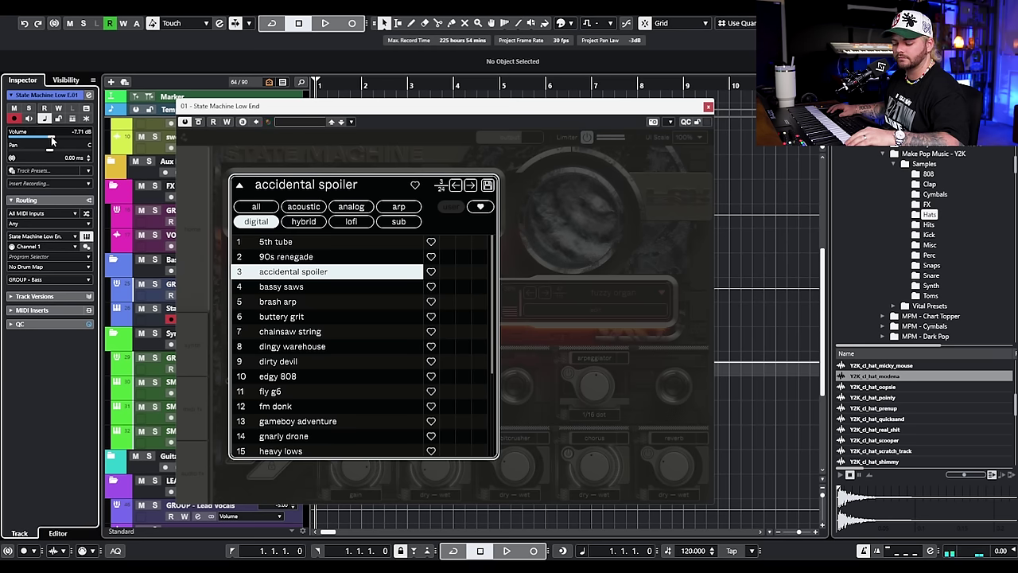
Step: Audition the gnarly drone and organically fuzzed presets, load shark fin, and close the instrument
scroll(323, 332, "down", 4)
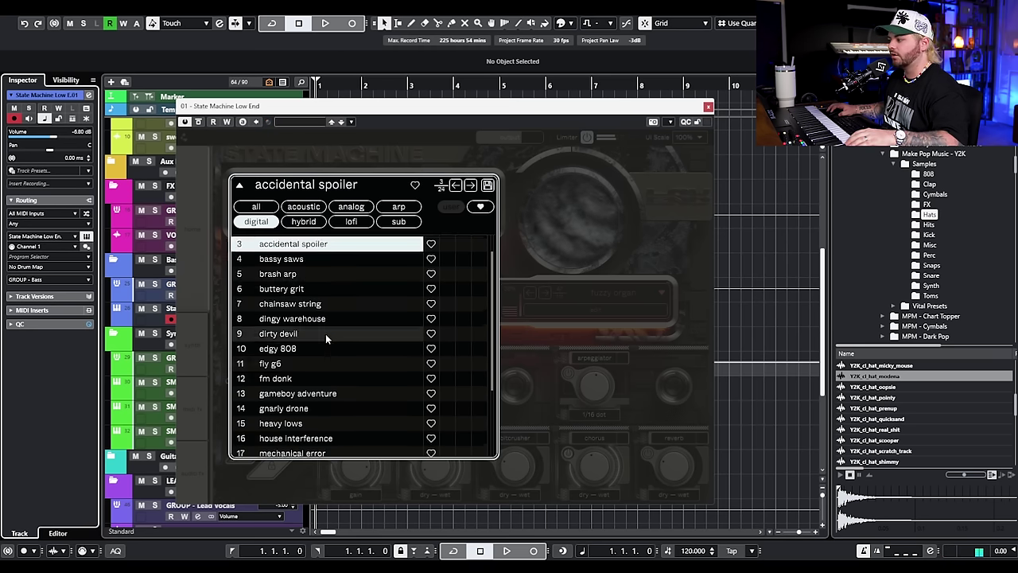
left_click(315, 326)
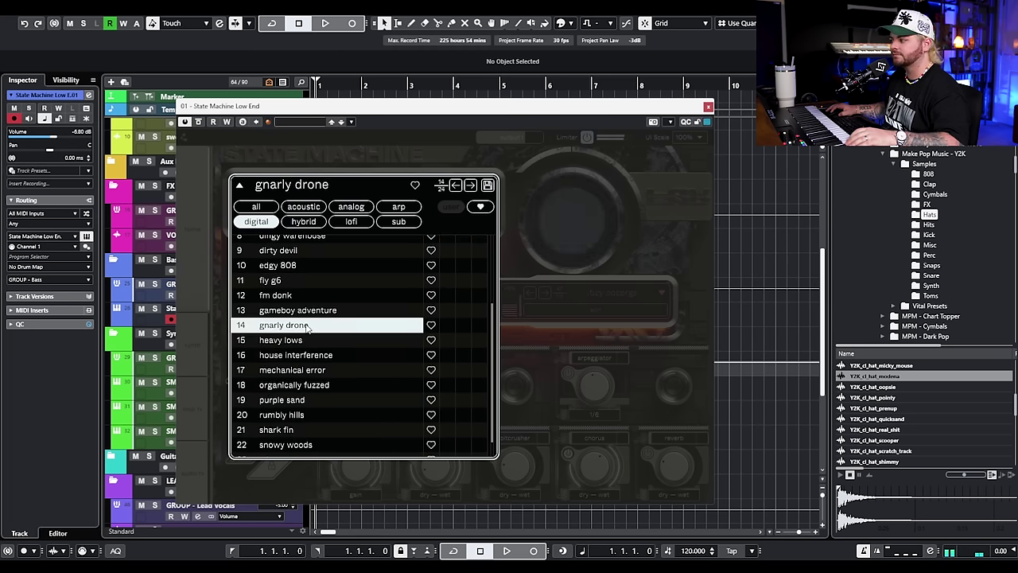
scroll(318, 366, "down", 1)
left_click(318, 362)
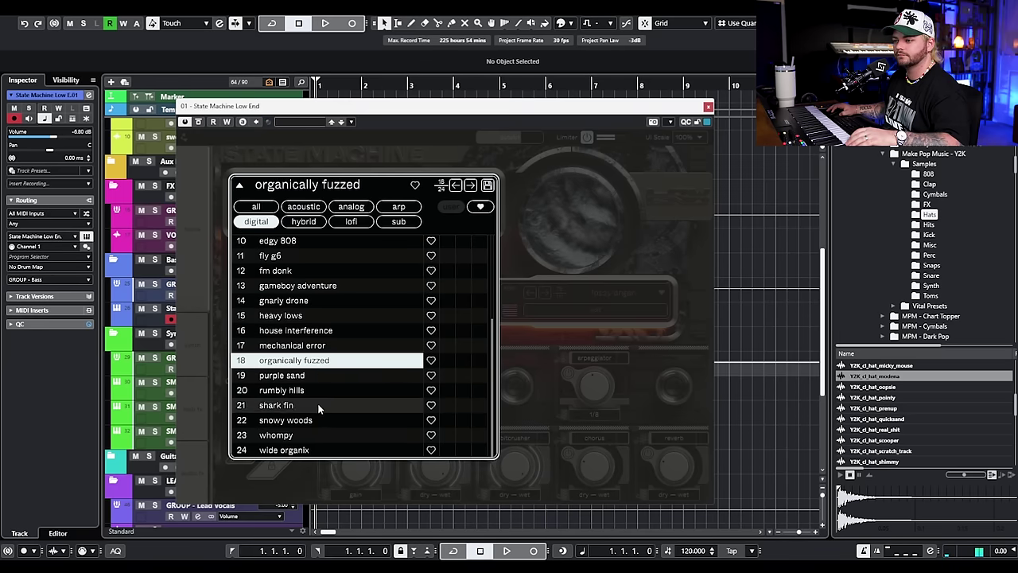
left_click(317, 404)
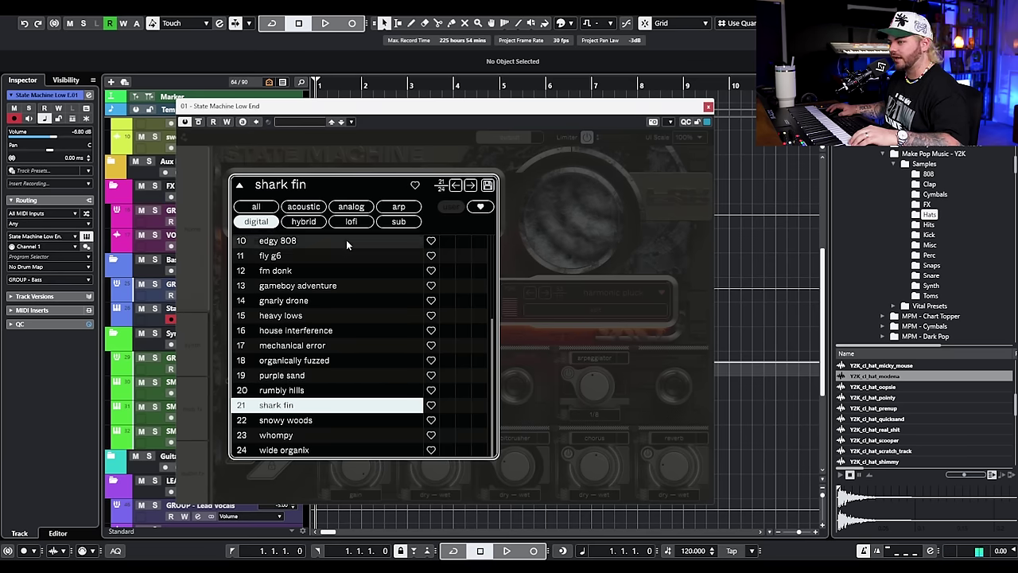
left_click(297, 191)
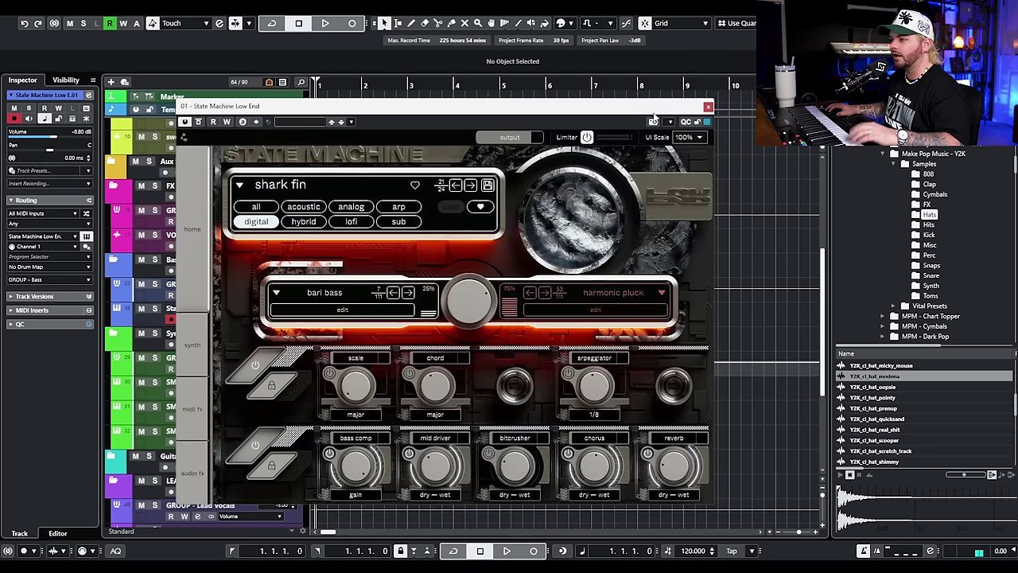
left_click(709, 106)
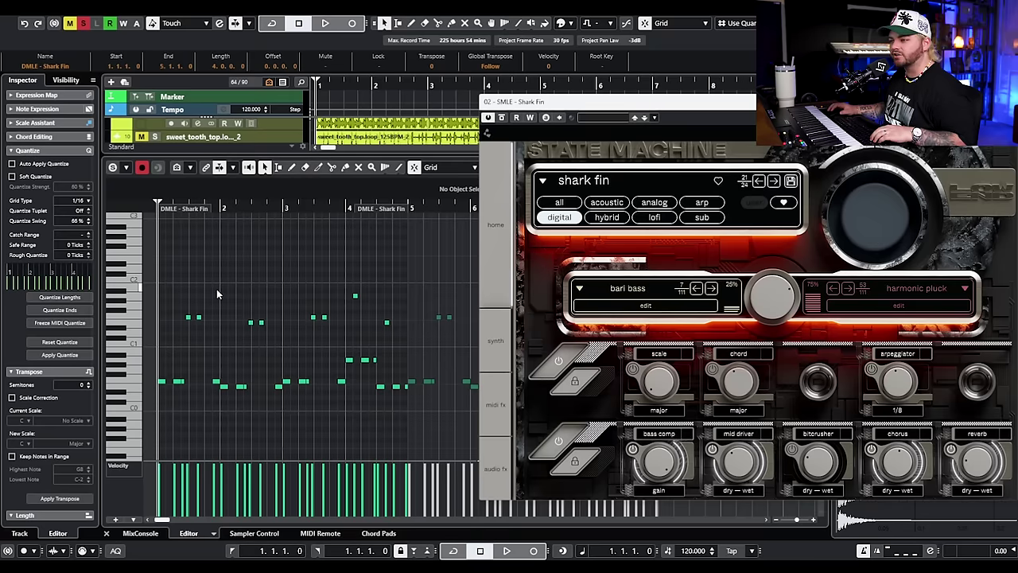
Step: Play back the soloed Shark Fin bass part, and close its instrument and the note editor
key("space")
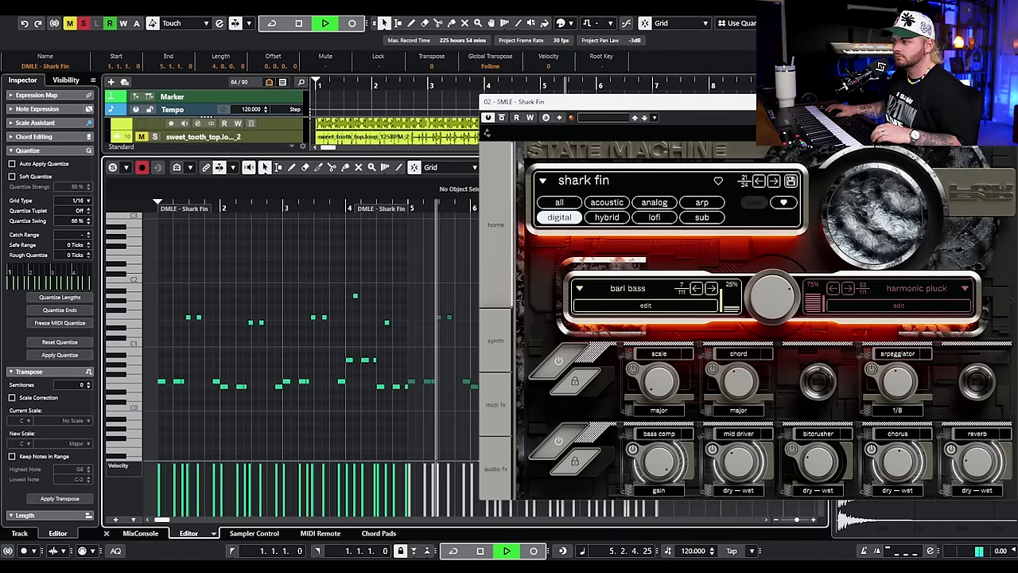
key("space")
key("ctrl+w")
key("ctrl+alt+b")
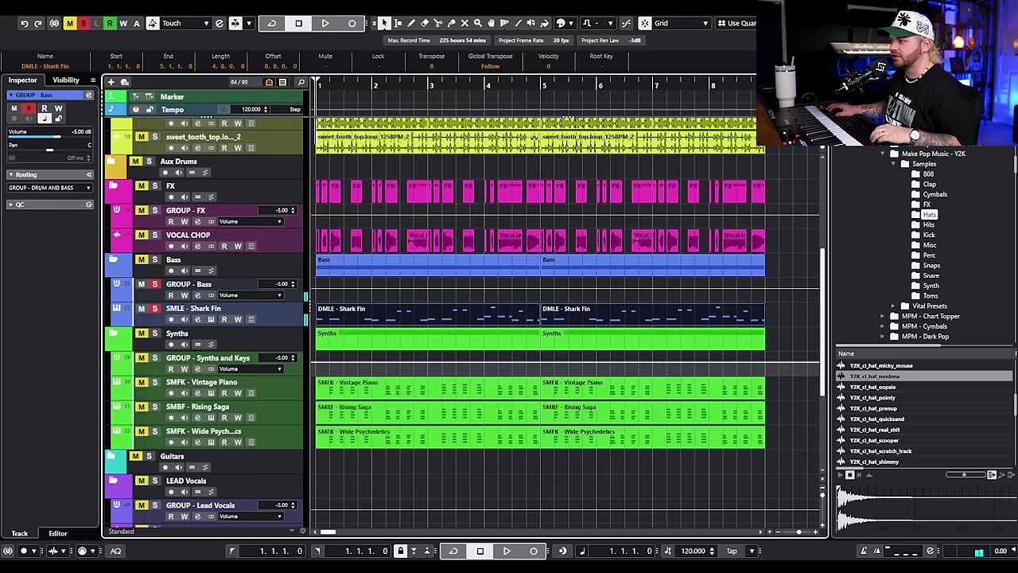
Step: Unsolo GROUP - Bass and listen to the Shark Fin bass with the full arrangement
key("ctrl+alt+r")
key("g")
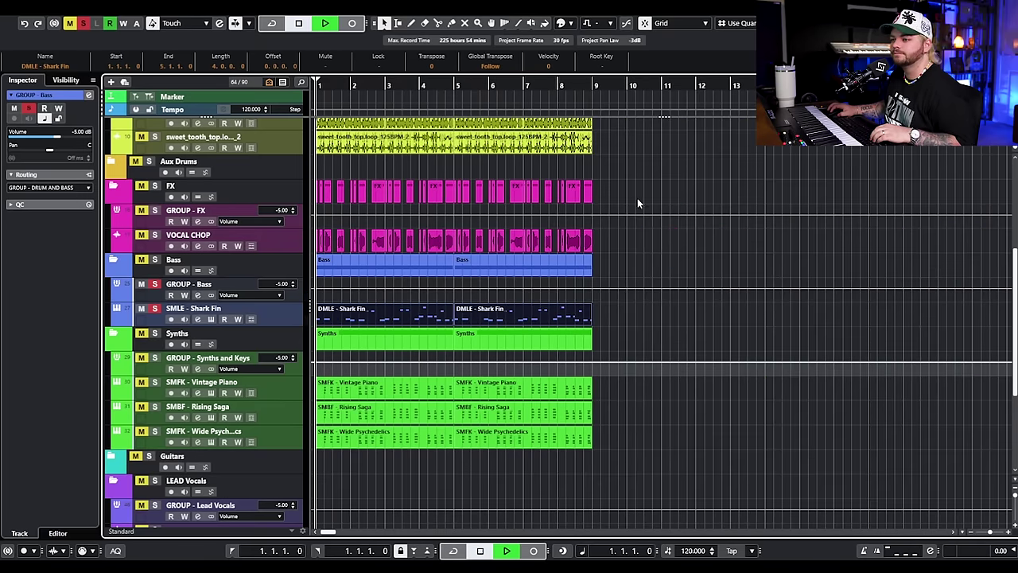
key("space")
left_click(155, 284)
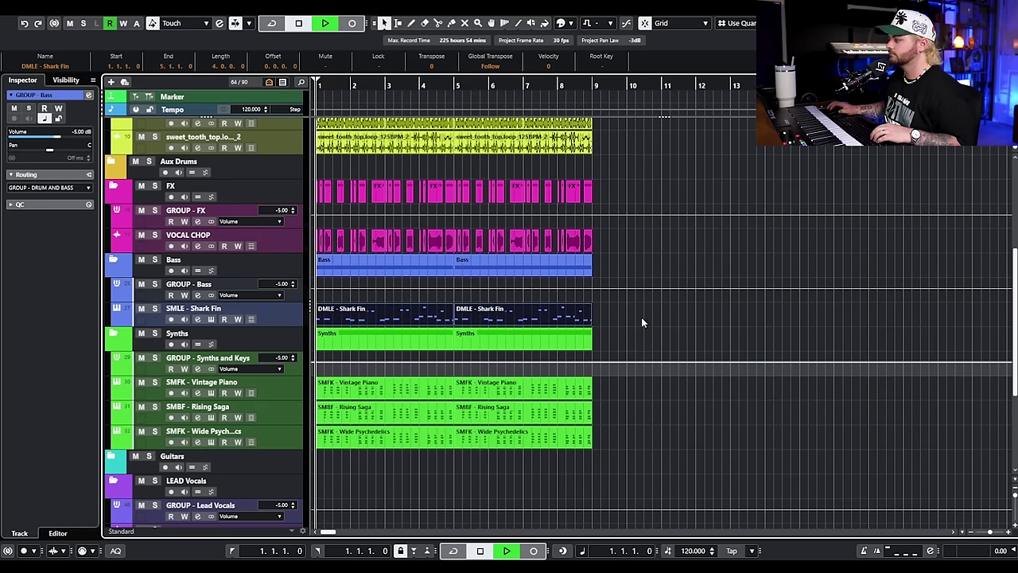
key("space")
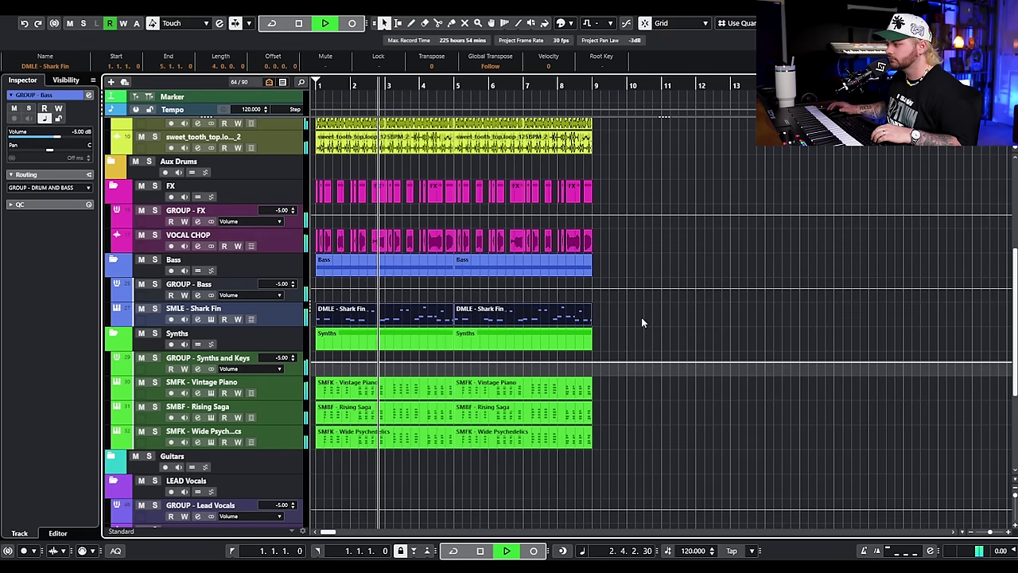
key("space")
Step: Duplicate the SMLE - Shark Fin track, solo the duplicate, and open its instrument
right_click(297, 315)
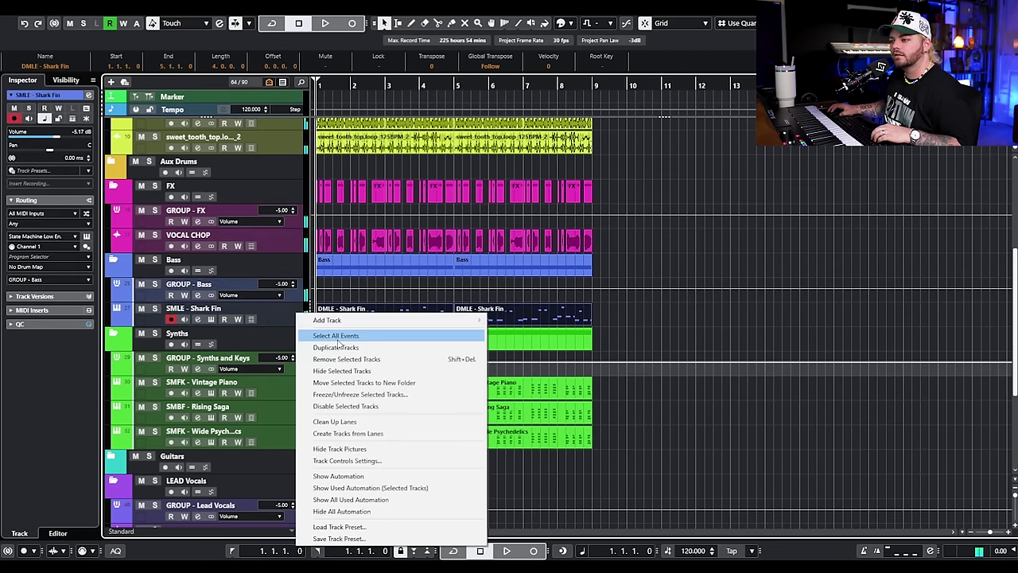
left_click(344, 347)
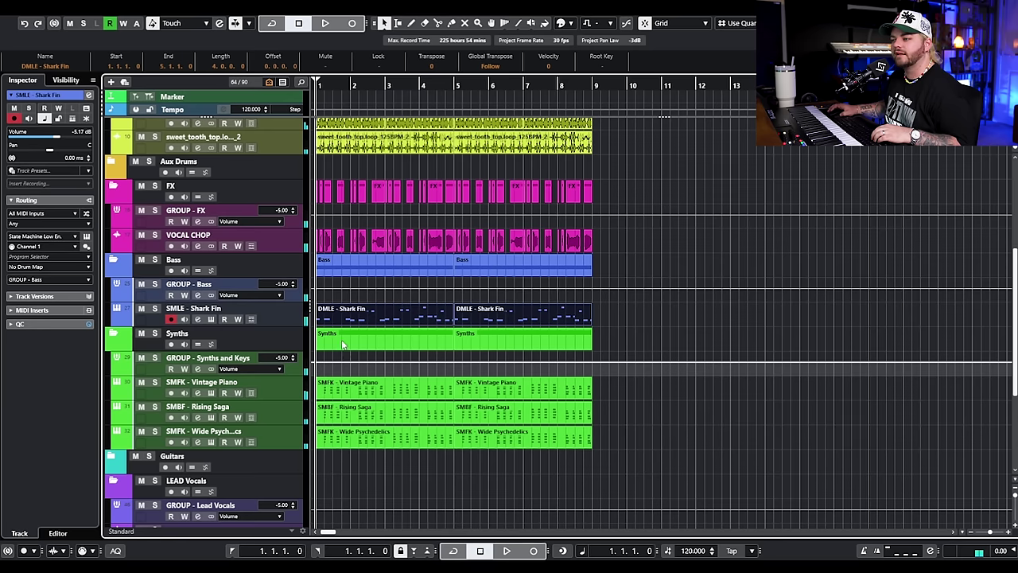
left_click(154, 333)
left_click(211, 344)
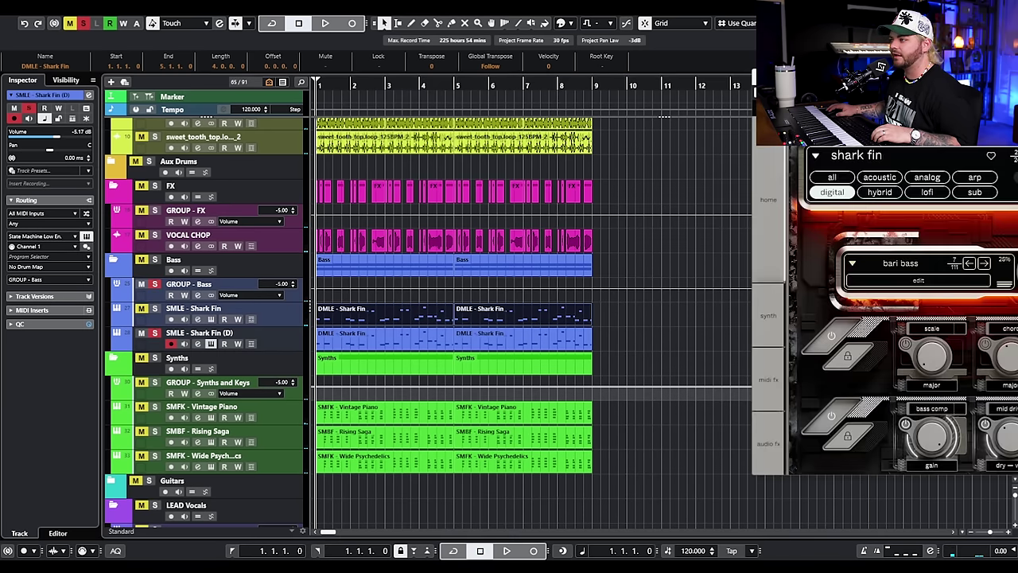
Step: Audition heavy lows, grey ice and fuzzy 808 from the full preset list, load fm donk, and close the instrument
left_click_drag(796, 76, 362, 97)
left_click(262, 133)
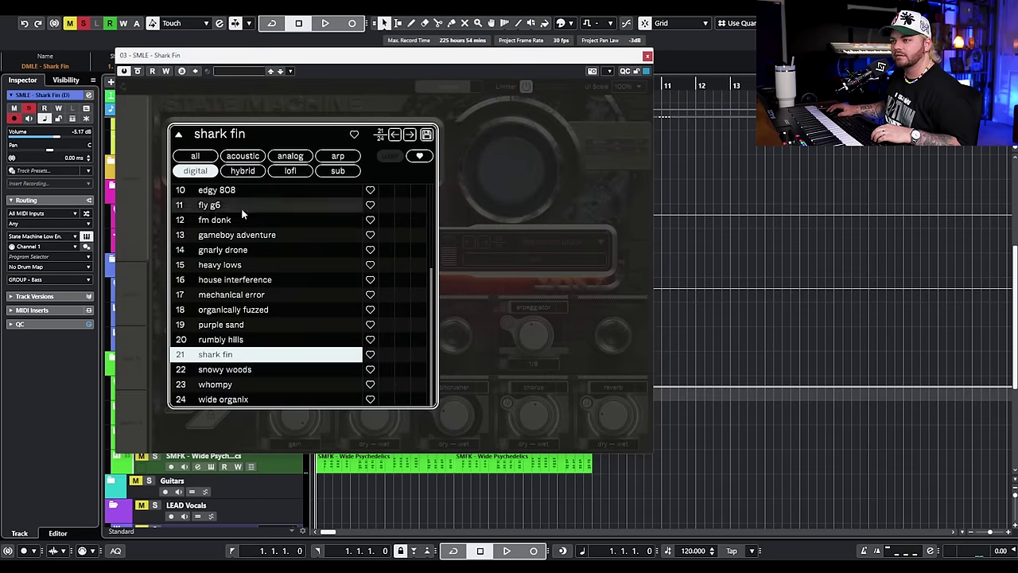
left_click(194, 158)
scroll(247, 295, "up", 15)
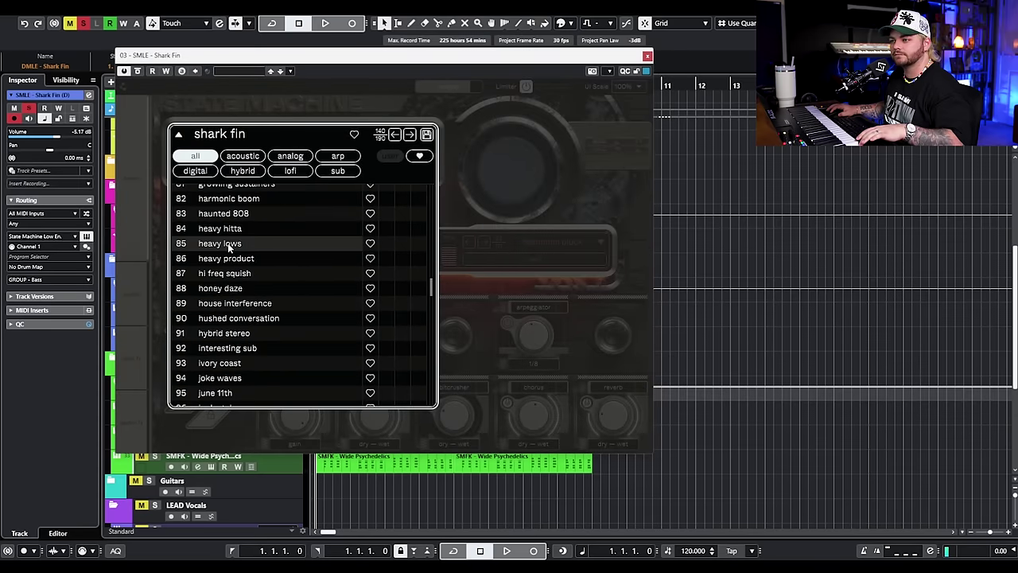
left_click(230, 245)
scroll(248, 229, "up", 3)
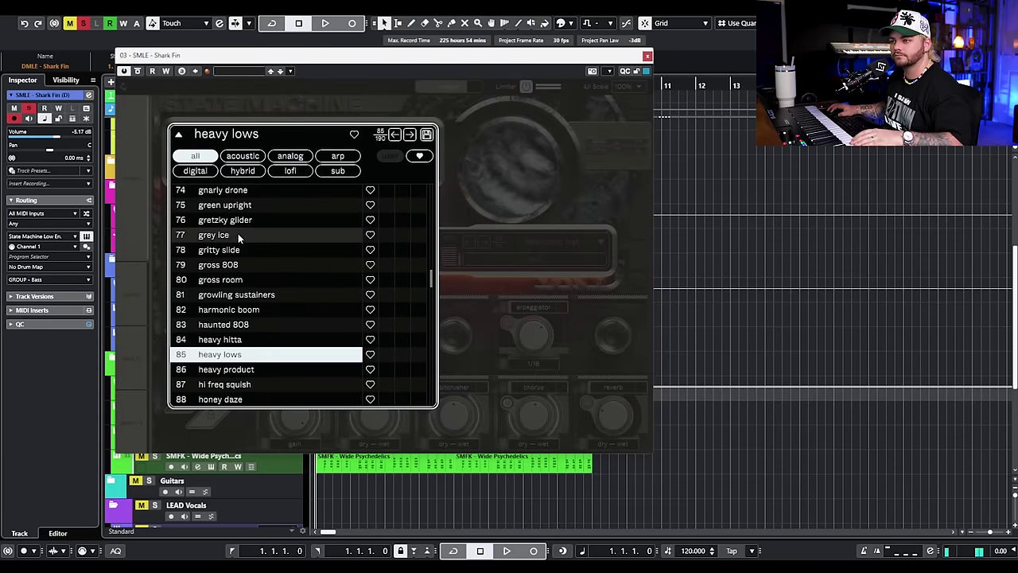
left_click(262, 235)
scroll(269, 219, "up", 3)
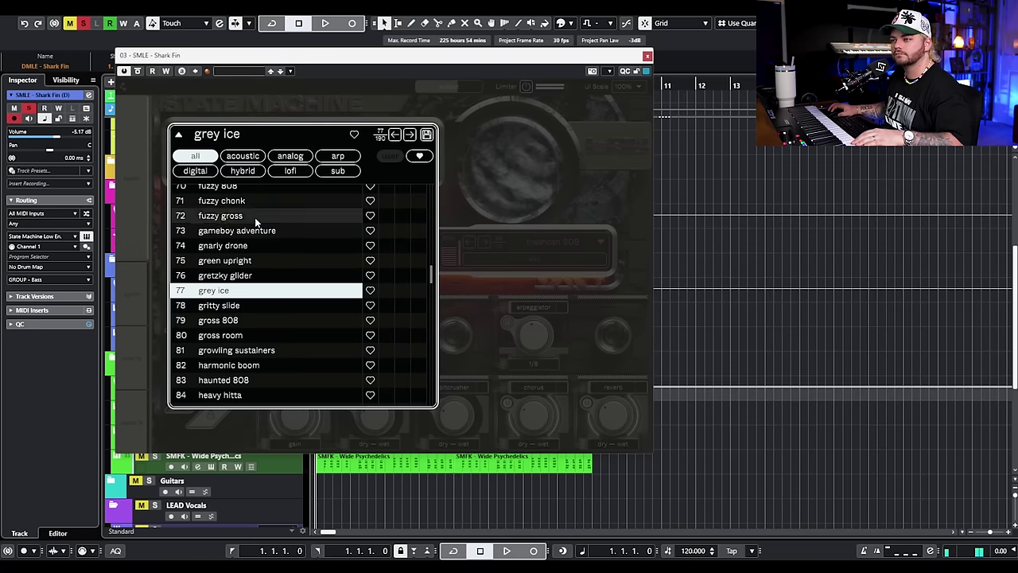
left_click(260, 218)
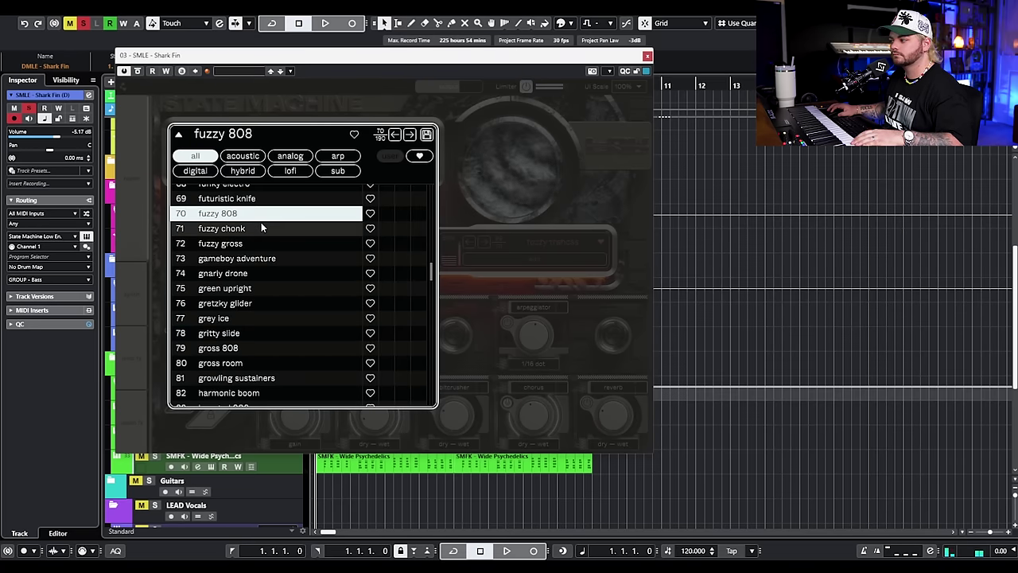
scroll(246, 231, "up", 2)
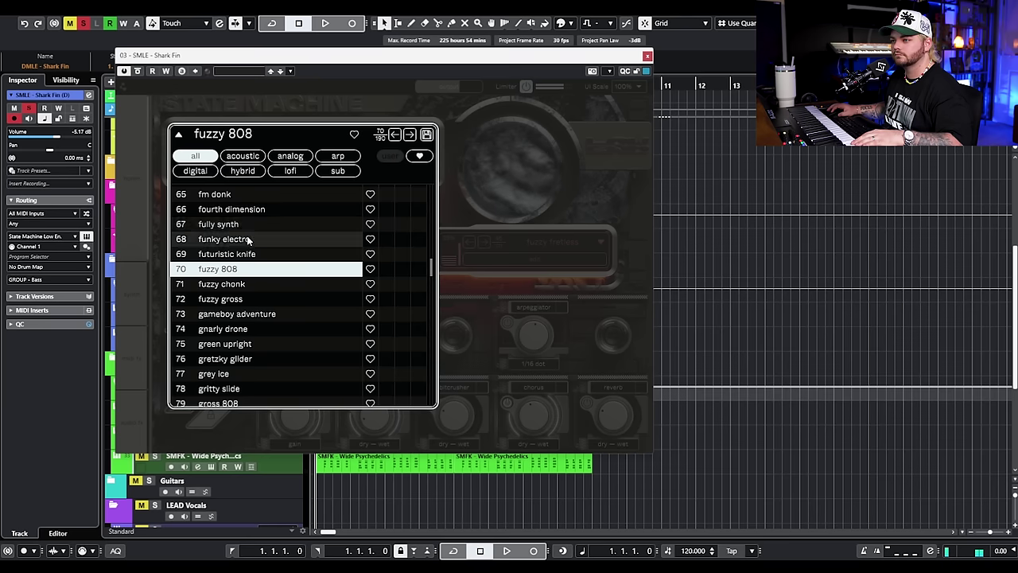
left_click(238, 194)
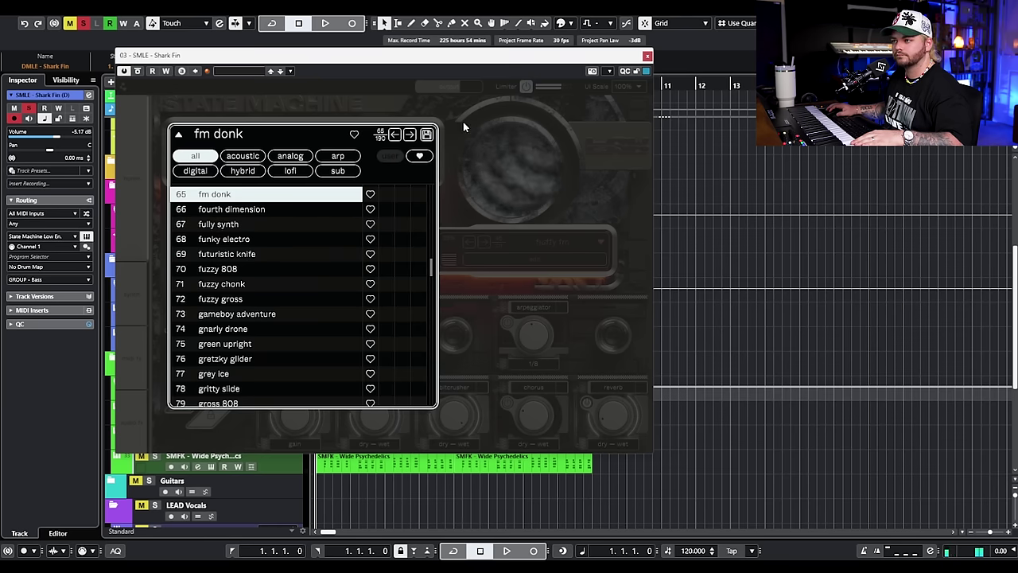
left_click(647, 56)
Step: Transpose all notes of the duplicated Shark Fin part up two octaves, play it back, and leave the note editor and solo
left_click_drag(616, 340, 352, 340)
double_click(353, 340)
left_click_drag(516, 293, 44, 451)
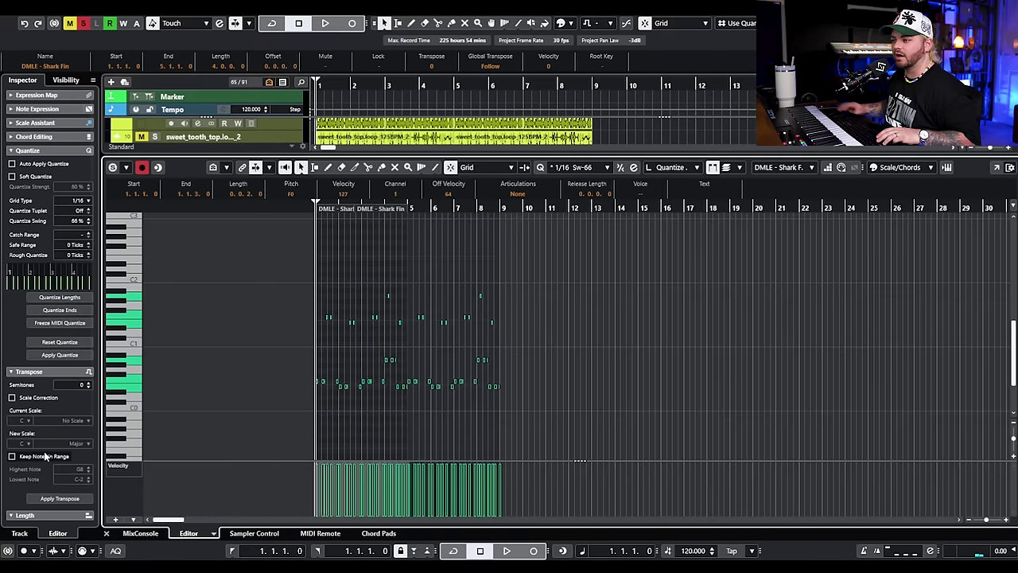
key("shift+Up")
key("space")
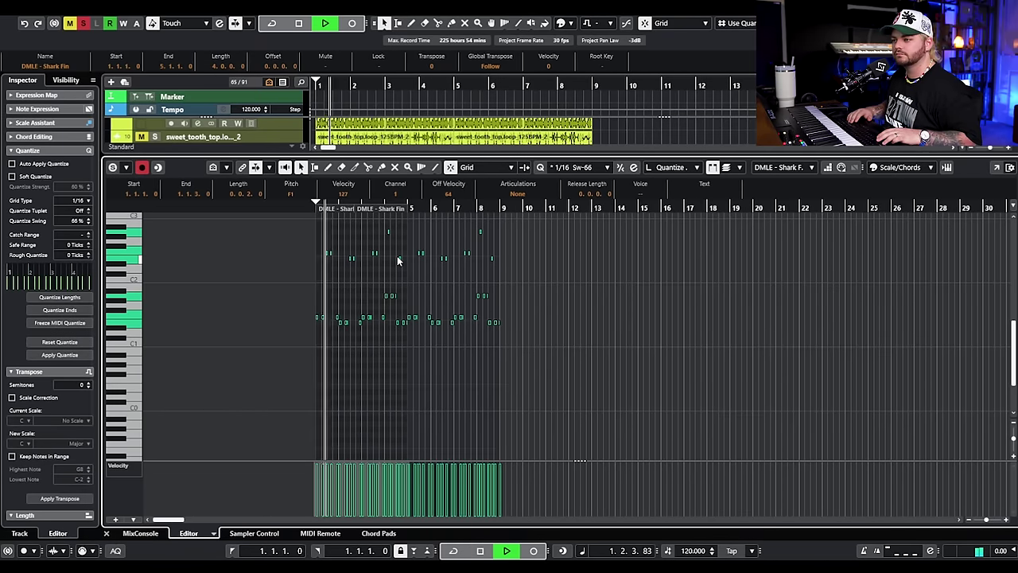
scroll(398, 261, "up", 2)
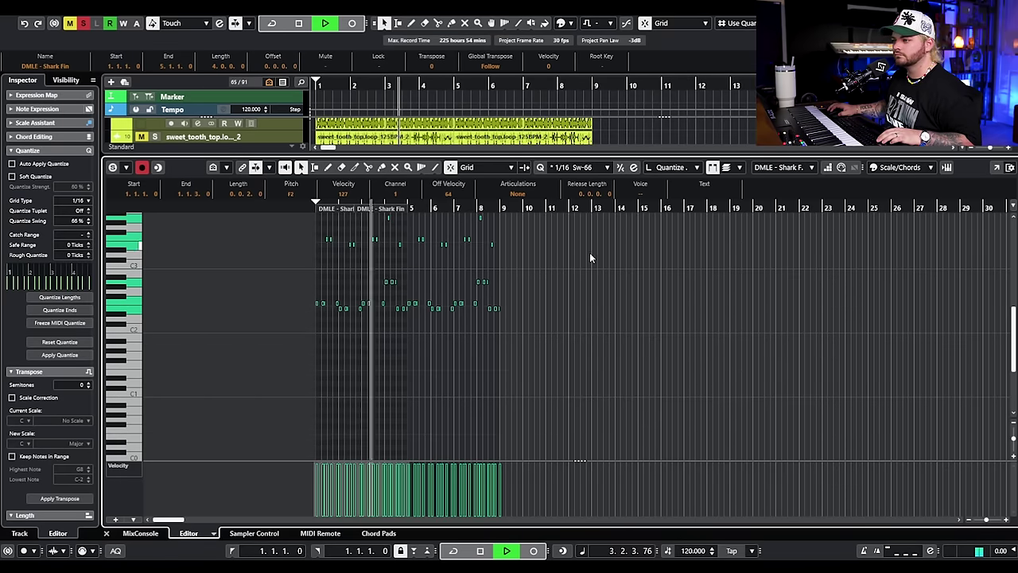
scroll(590, 252, "up", 4)
left_click_drag(590, 248, 173, 454)
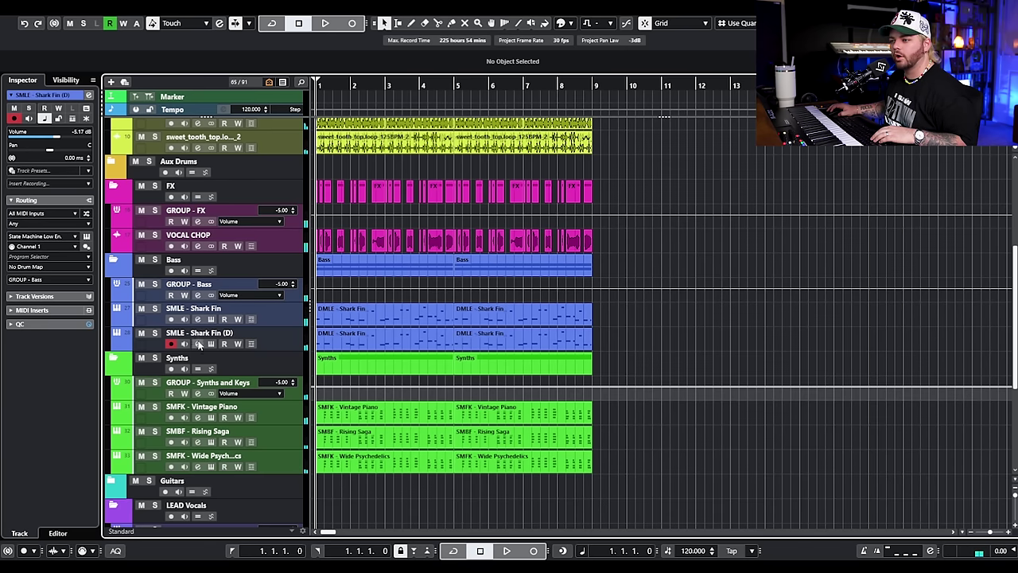
Step: Equalize the duplicated bass track: LO -14.6 dB at 244 Hz, LMF -2.0 dB at 237.7 Hz, HI +4.9 dB at 1819 Hz
left_click(198, 343)
left_click_drag(423, 266, 488, 314)
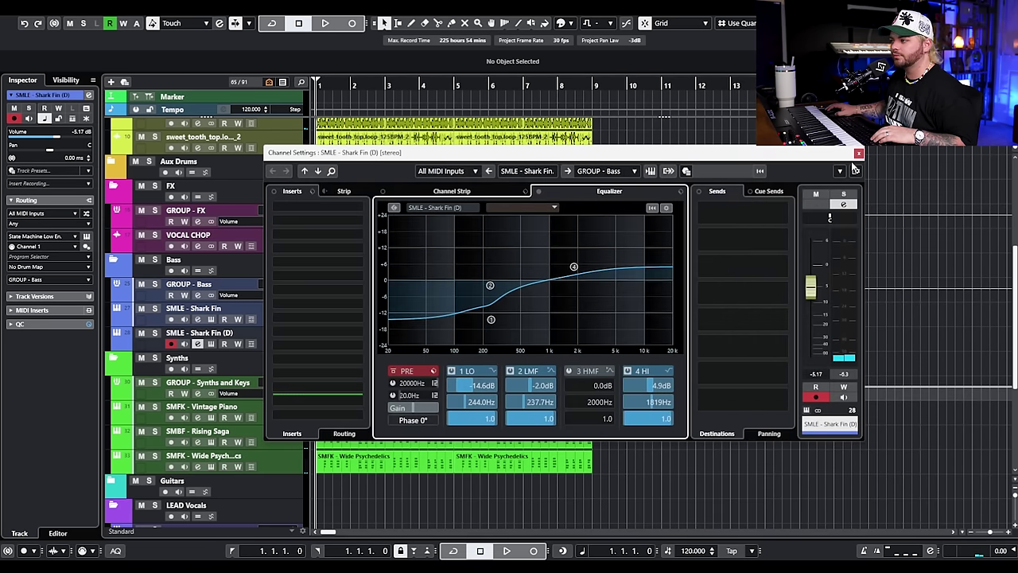
left_click(859, 152)
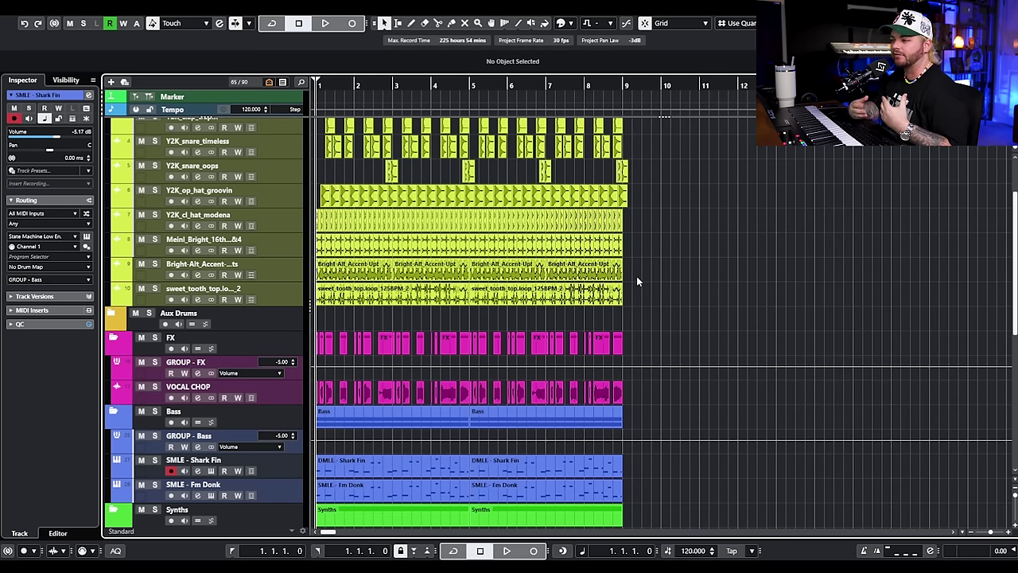
Step: Duplicate the whole eight-bar arrangement and move the copy so it starts exactly at bar 9
scroll(641, 290, "down", 5)
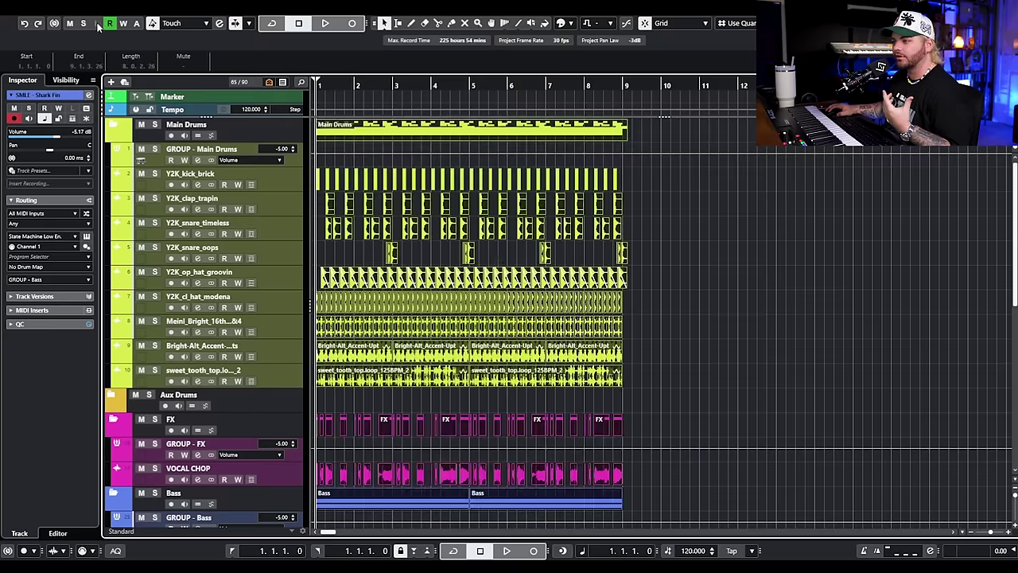
scroll(617, 306, "up", 4)
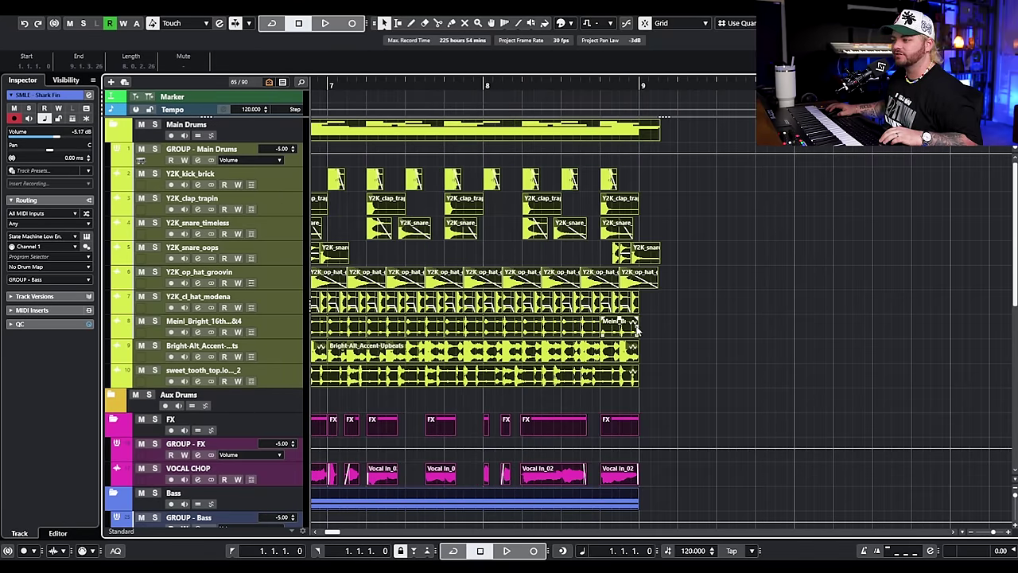
scroll(637, 326, "down", 5)
scroll(825, 375, "down", 10)
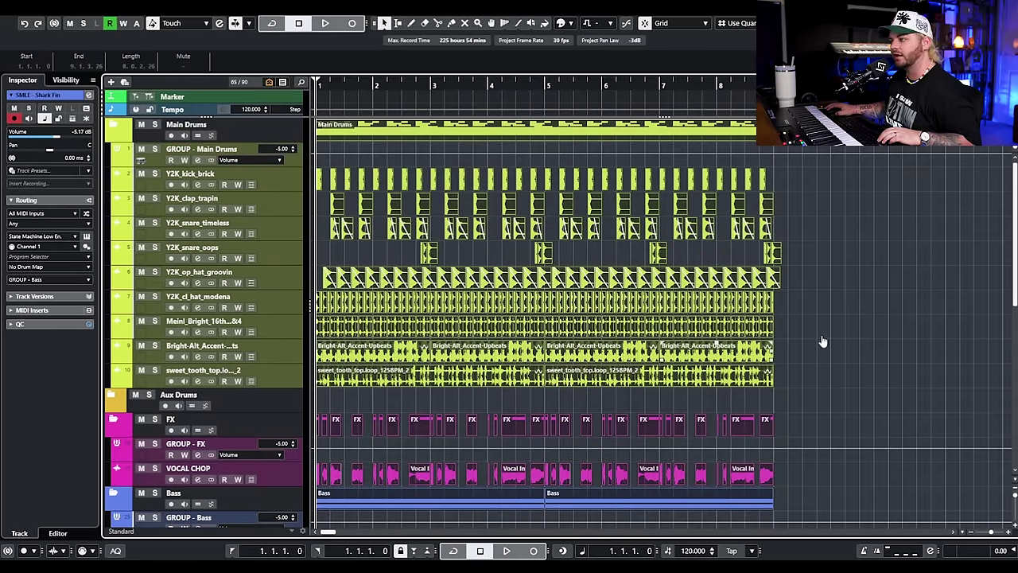
key("ctrl+d")
scroll(813, 324, "right", 3)
scroll(514, 278, "up", 2)
left_click_drag(725, 184, 686, 180)
scroll(720, 239, "down", 2)
scroll(734, 296, "right", 2)
scroll(735, 296, "down", 3)
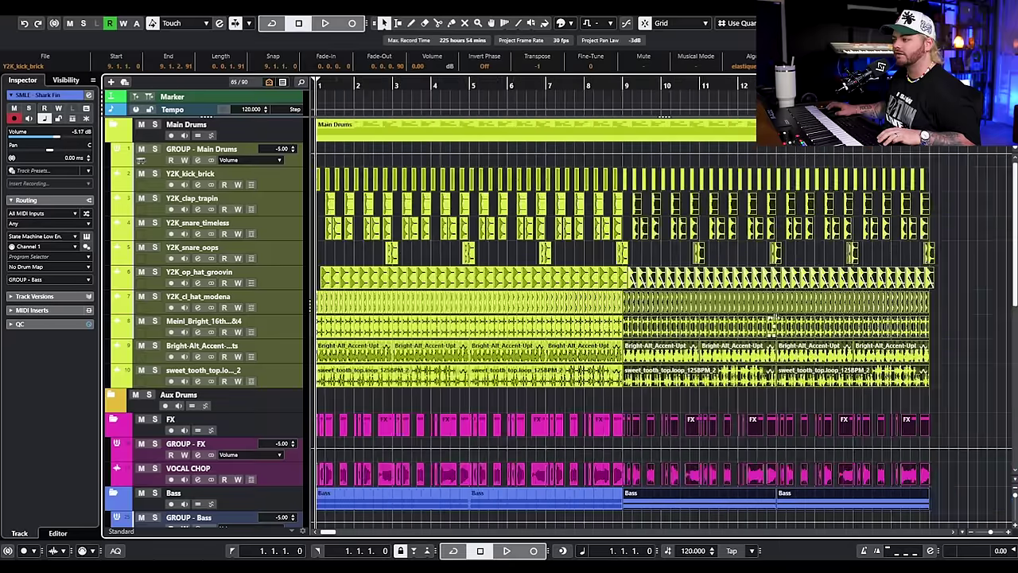
Step: Delete the copied hats, Meinl, Bright-Alt and sweet_tooth loops, and vocal chops from bar 9 onward
scroll(772, 321, "right", 1)
left_click_drag(883, 401, 549, 291)
key("Delete")
left_click_drag(874, 289, 563, 292)
key("Delete")
scroll(640, 294, "down", 5)
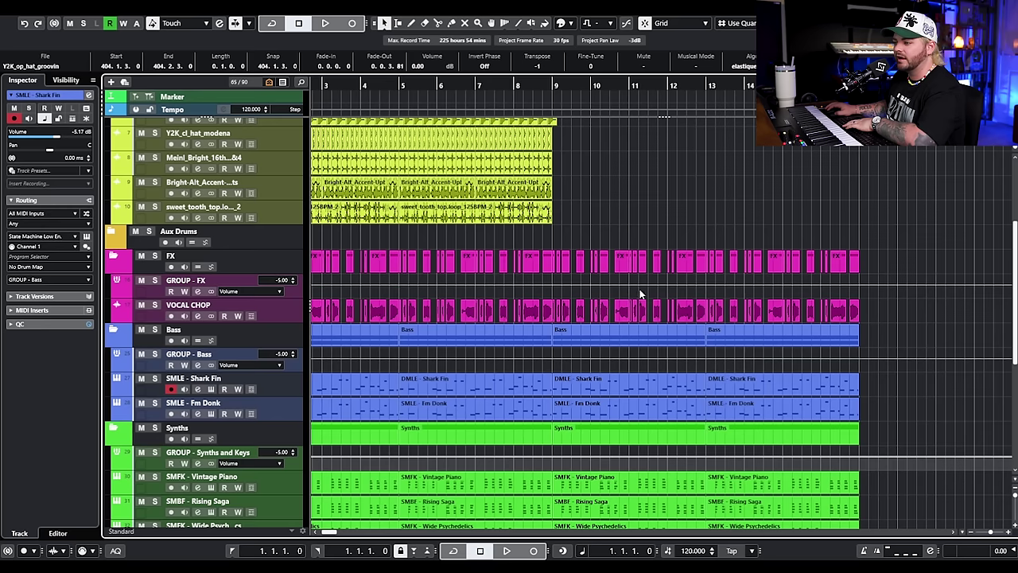
left_click_drag(897, 315, 553, 317)
key("Delete")
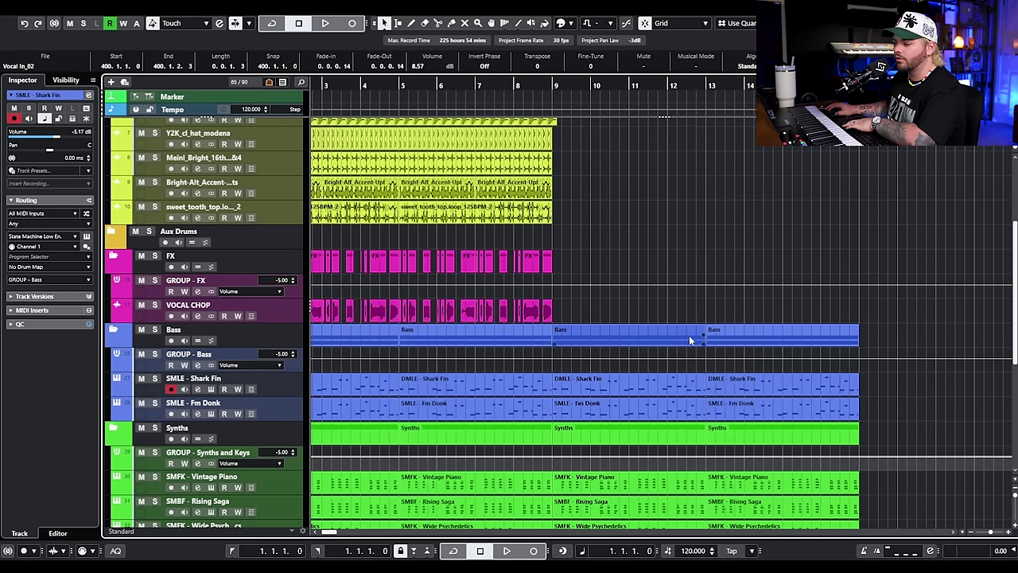
Step: Mute the copied bass and synth parts from bar 9 onward and listen to the transition into that section
scroll(795, 366, "down", 5)
left_click_drag(908, 401, 566, 219)
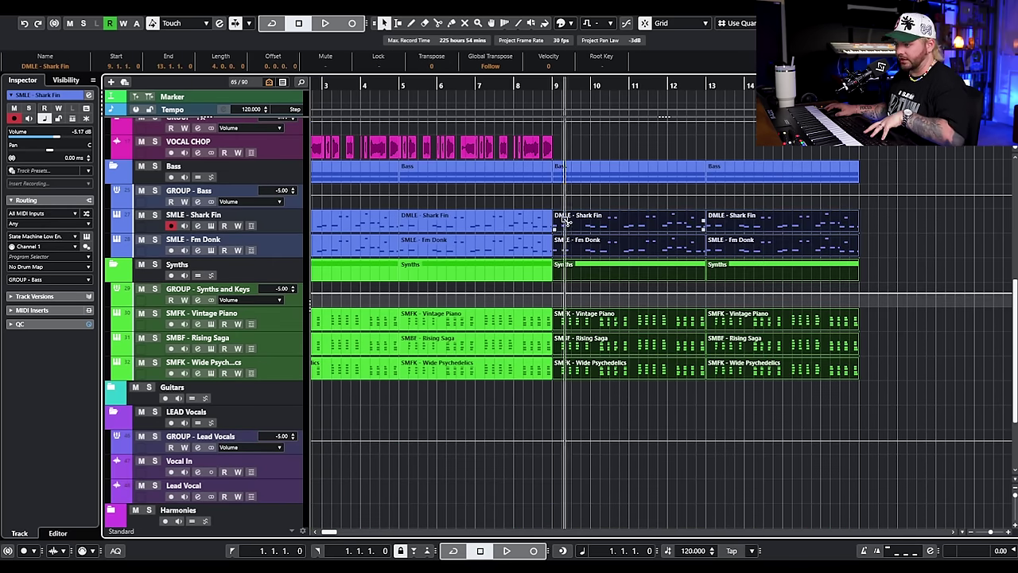
key("alt+m")
left_click(518, 89)
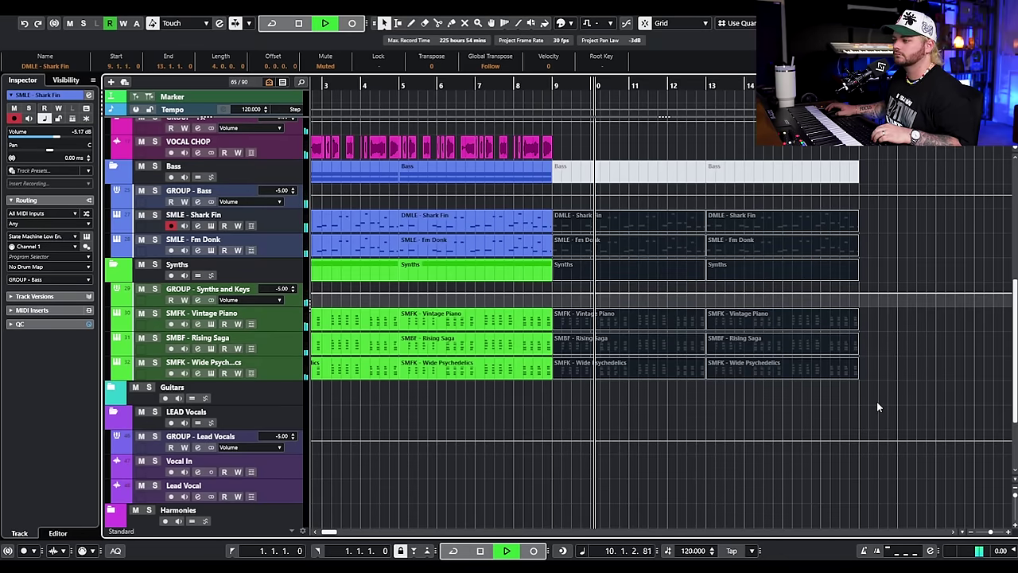
key("space")
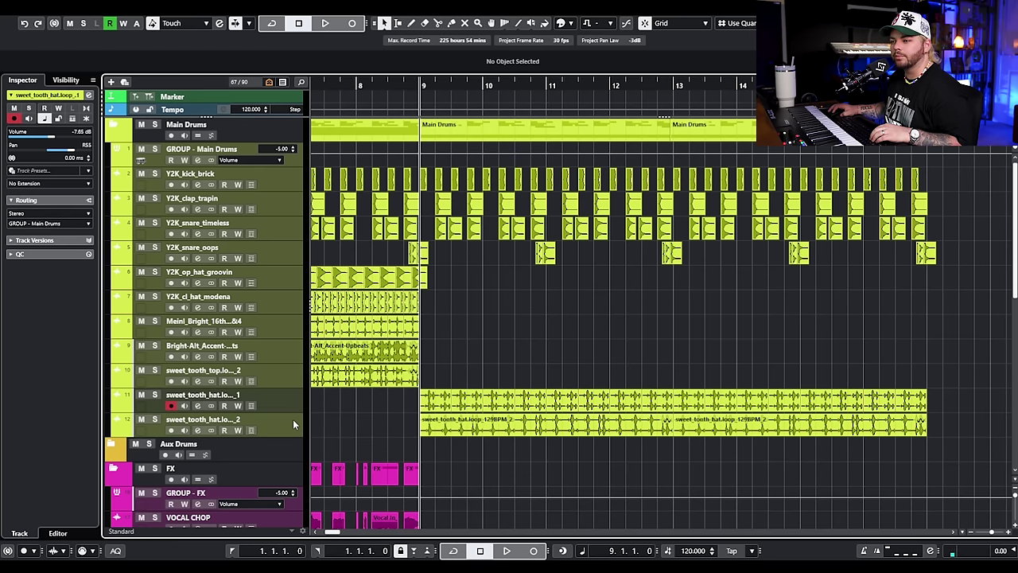
Step: Play back the two sweet_tooth_hat loops with the kick, clap and snares from bar 9
left_click(293, 419)
left_click(286, 403)
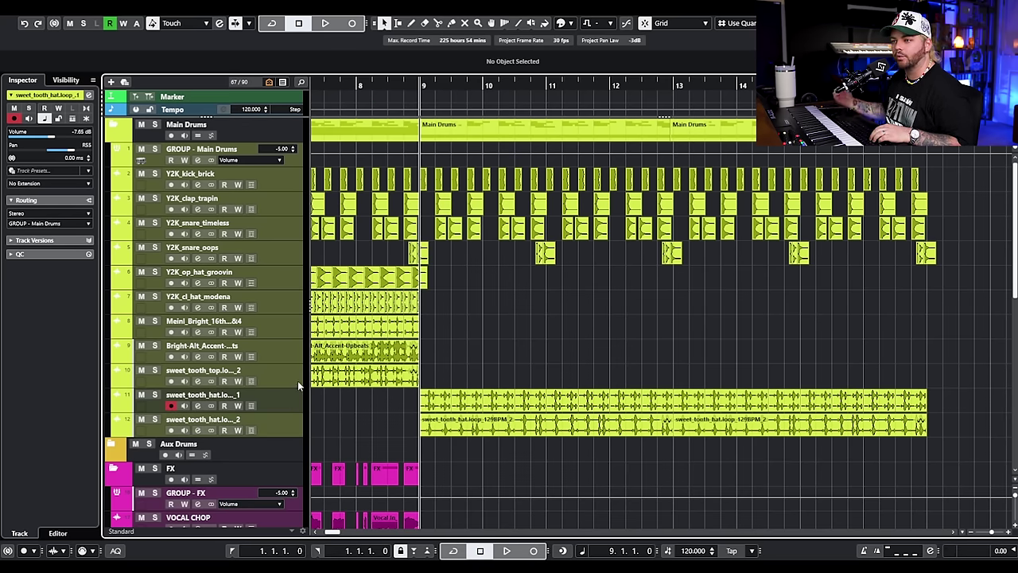
key("space")
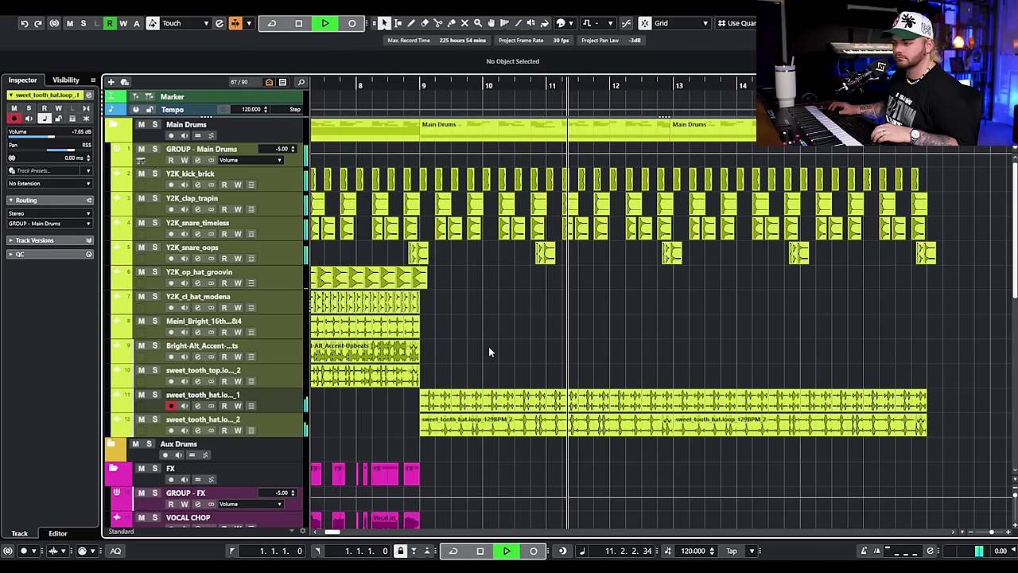
key("space")
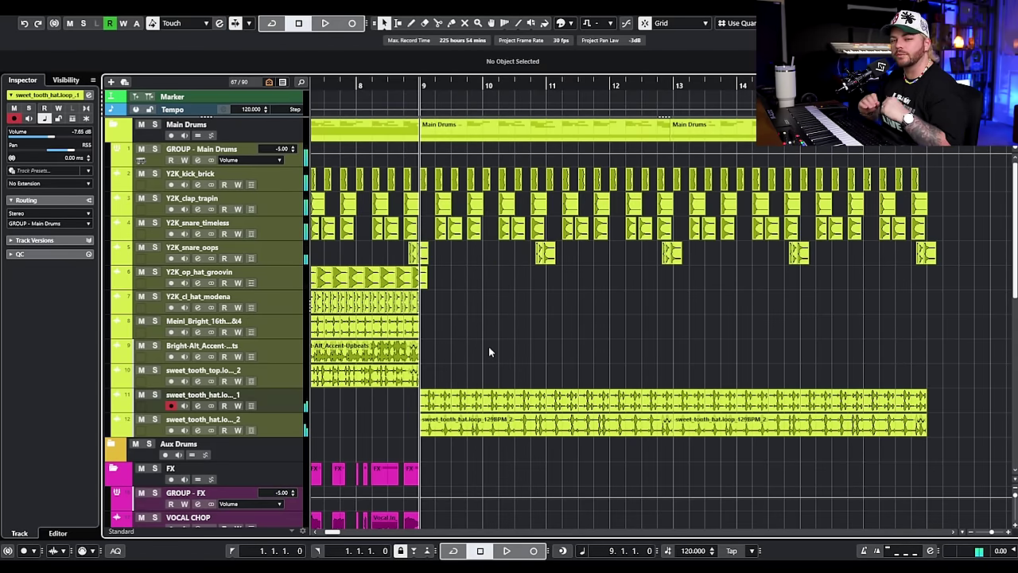
Step: Duplicate the SMFK - Vintage Piano track, keeping only its parts from bar 9 onward, and unmute those parts
scroll(478, 344, "down", 10)
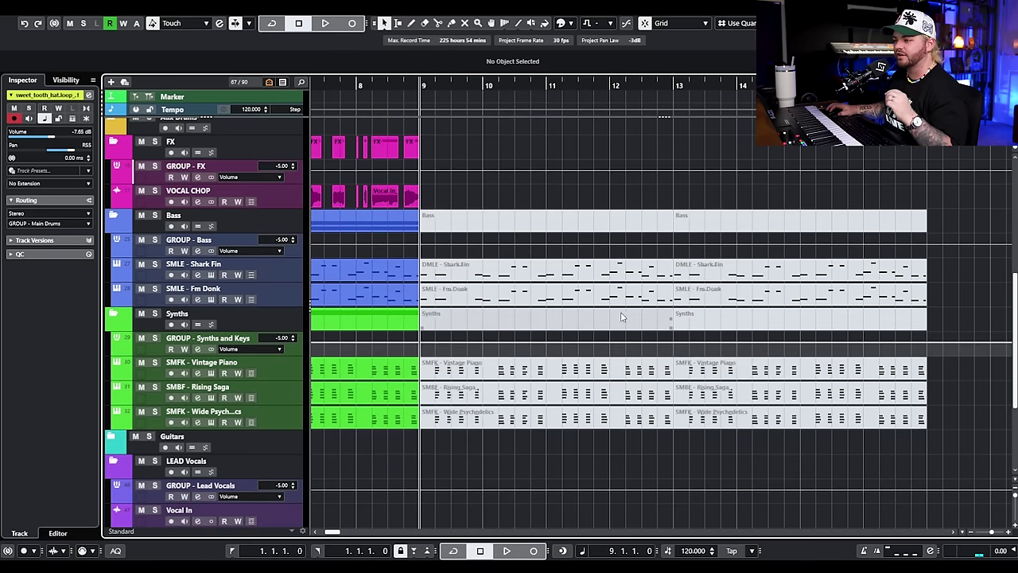
left_click_drag(955, 469, 489, 379)
right_click(280, 365)
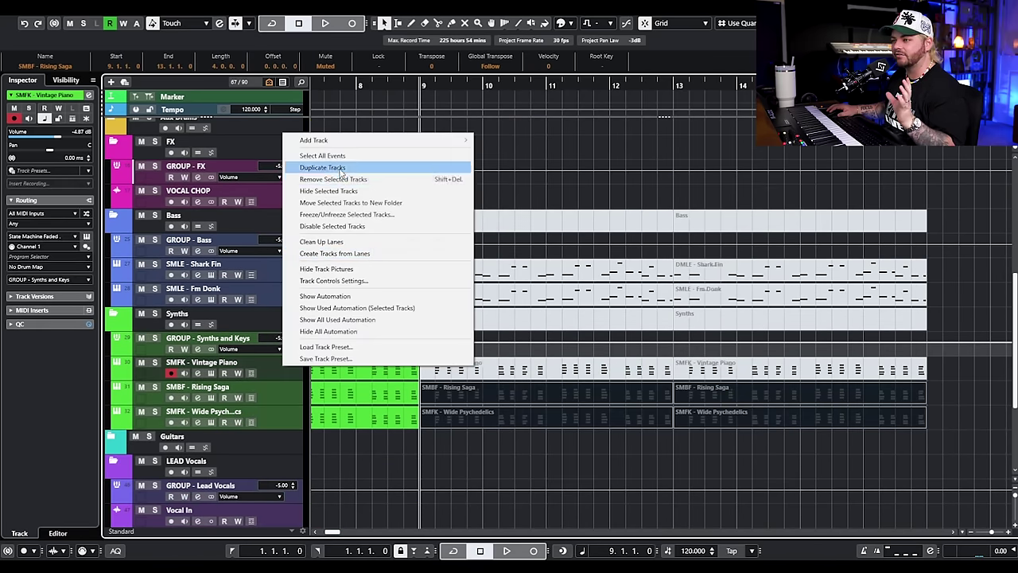
left_click(318, 164)
key("g")
key("g")
key("g")
left_click_drag(710, 465, 508, 431)
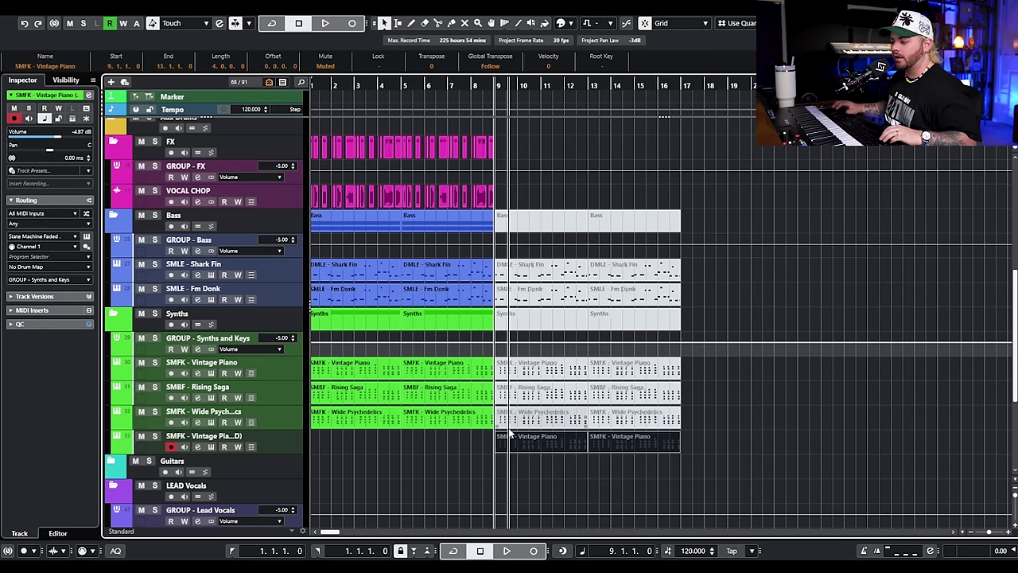
key("ctrl+m")
left_click(612, 259)
left_click(518, 461)
Step: Solo the duplicated Vintage Piano track and switch its instrument to State Machine Slow Drift
left_click(210, 447)
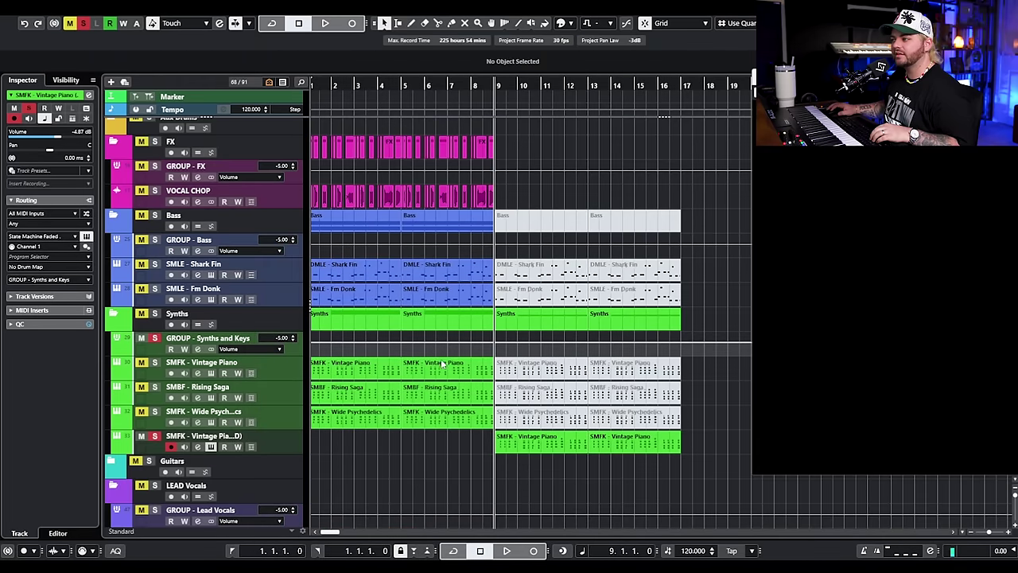
left_click(49, 238)
left_click(102, 386)
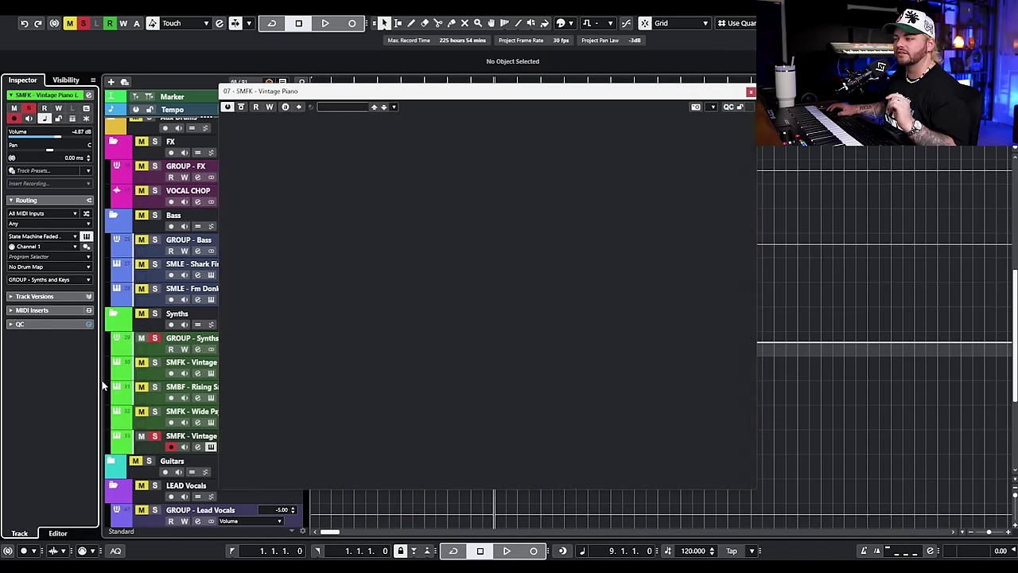
left_click_drag(938, 76, 453, 58)
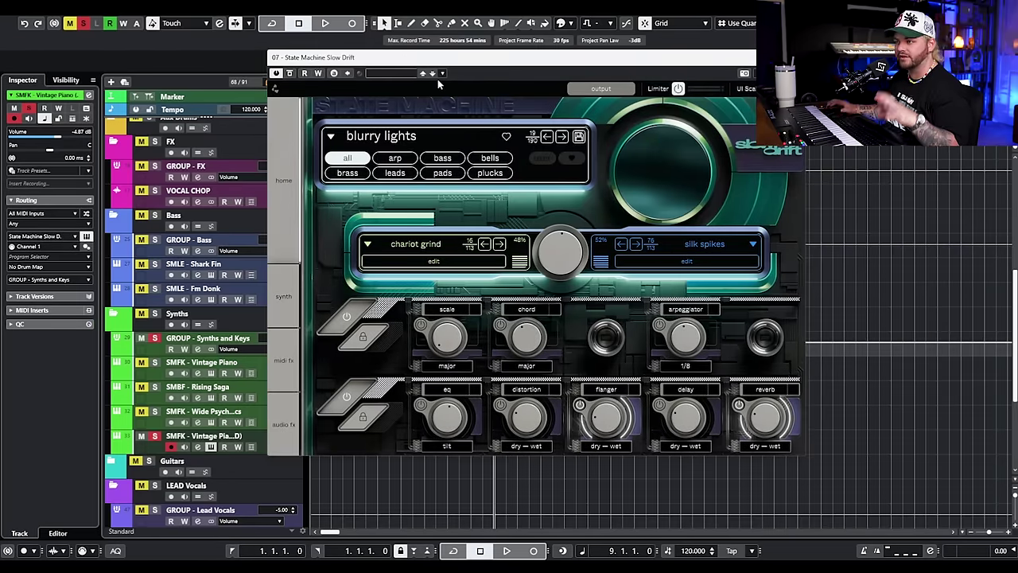
Step: Audition Slow Drift presets such as calm down, cloudly ambitions, dirt mcgirt and electric release, and load the wub preset
left_click(364, 138)
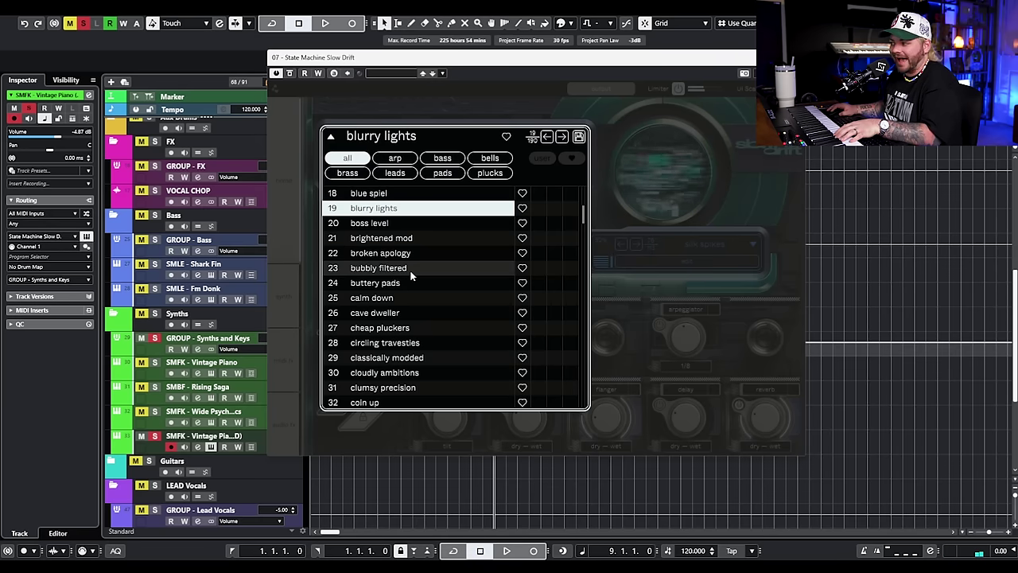
scroll(411, 275, "down", 2)
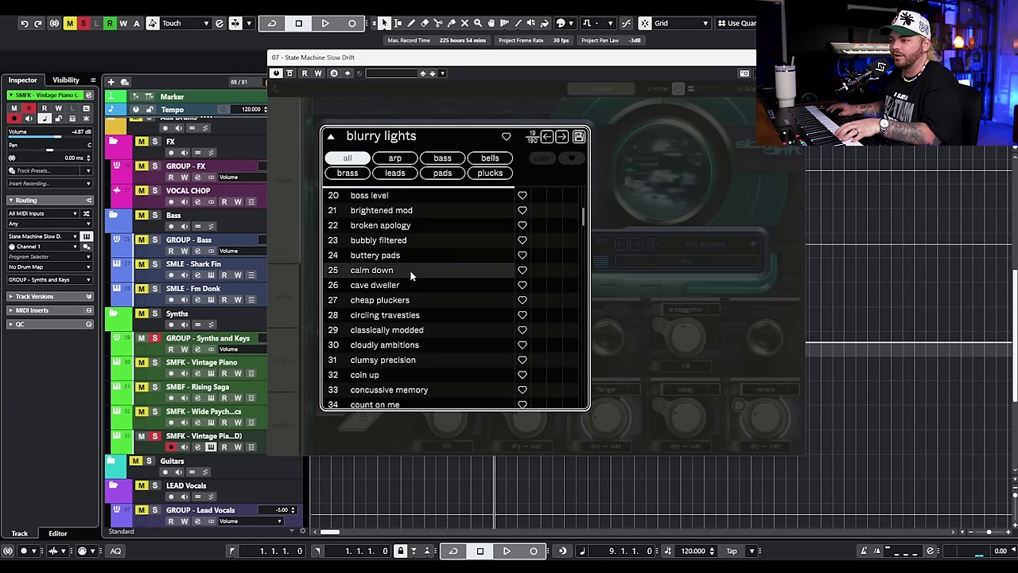
left_click(413, 271)
scroll(420, 326, "down", 4)
left_click(405, 289)
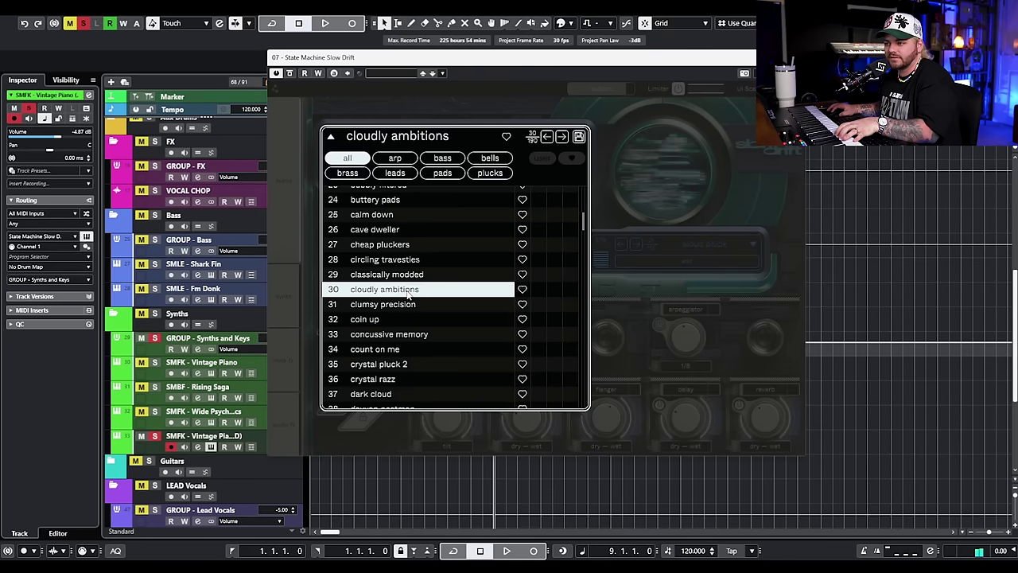
scroll(409, 330, "down", 7)
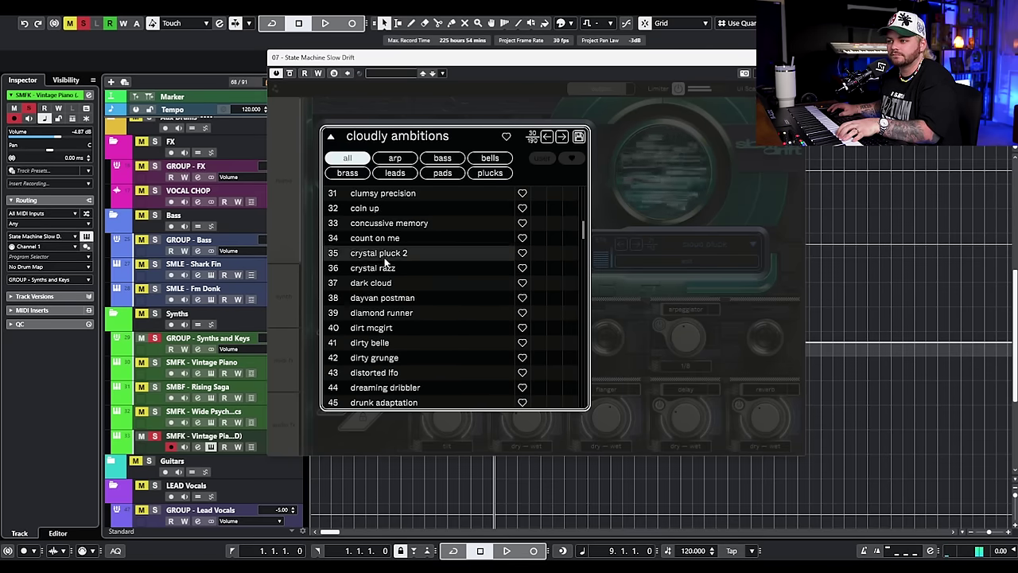
left_click(388, 330)
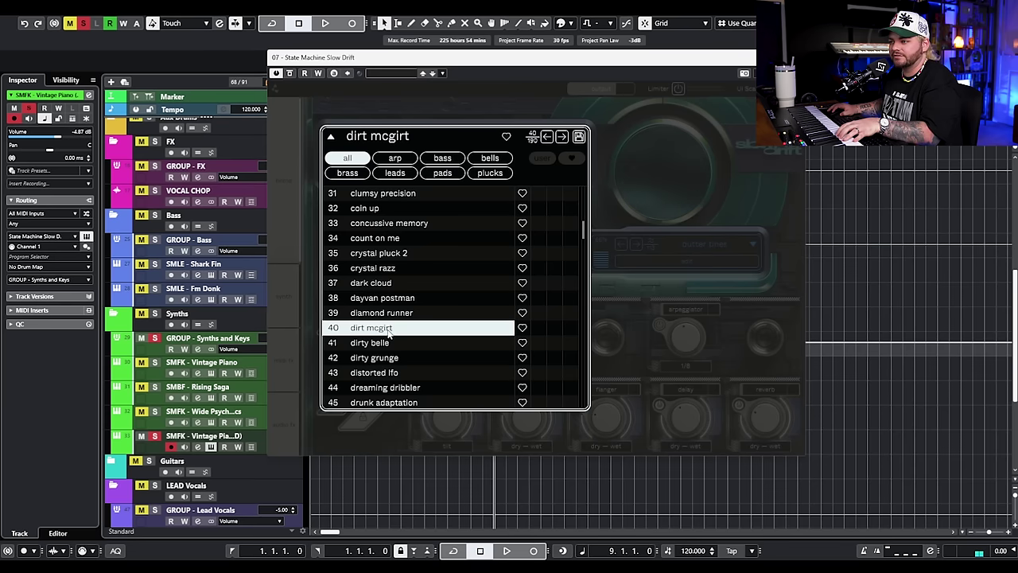
scroll(401, 330, "down", 5)
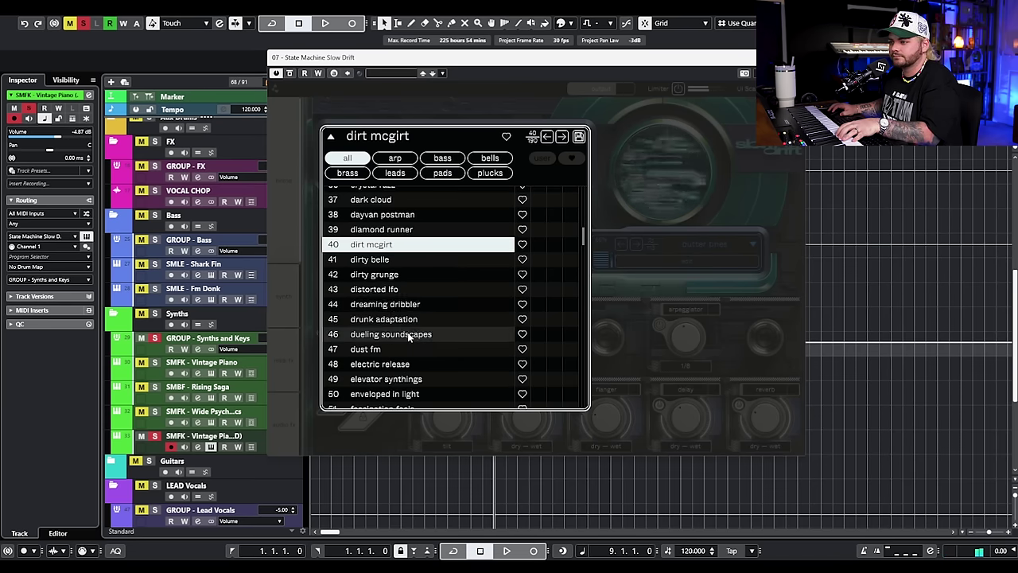
scroll(391, 313, "down", 5)
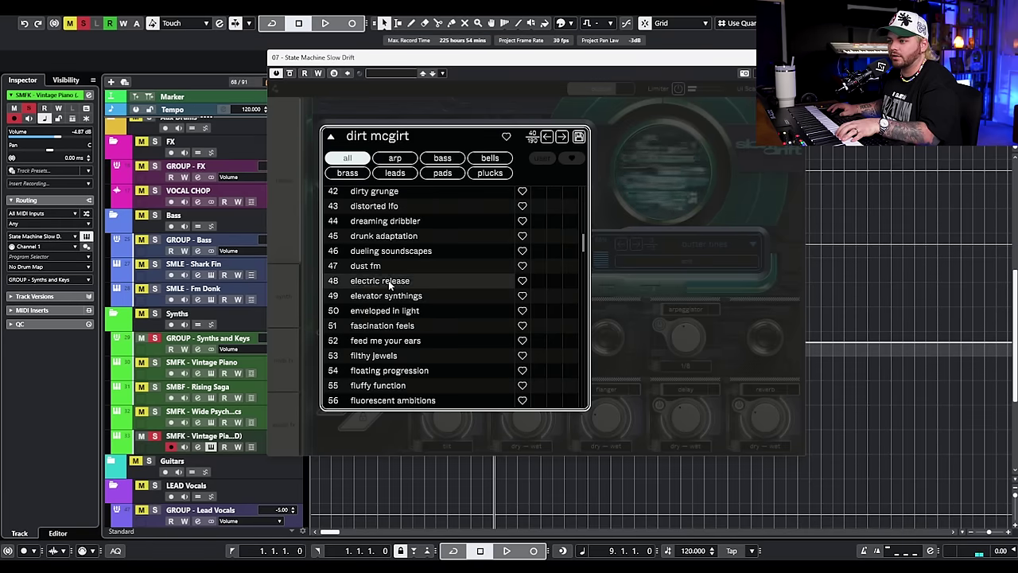
left_click(388, 280)
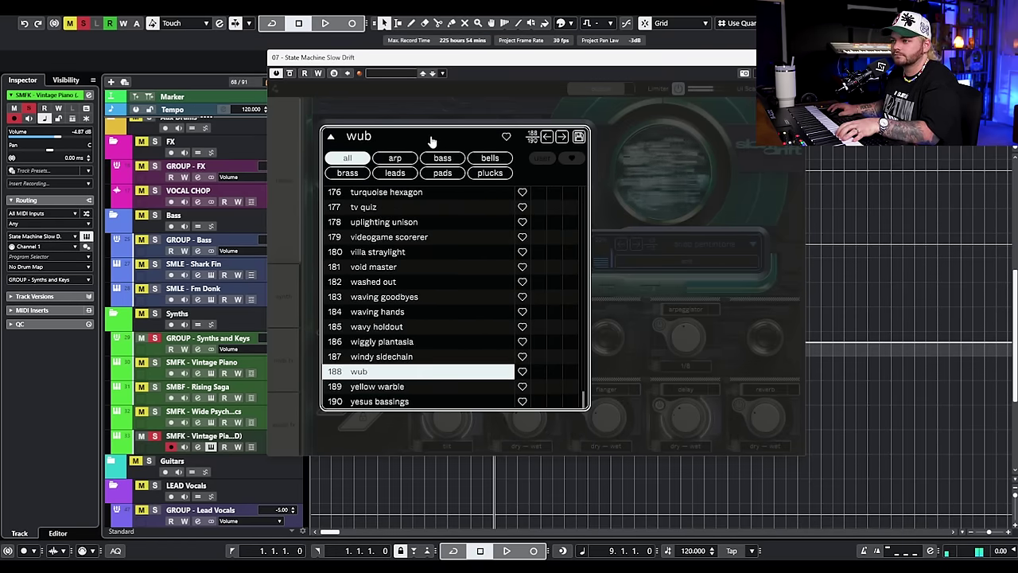
left_click(430, 141)
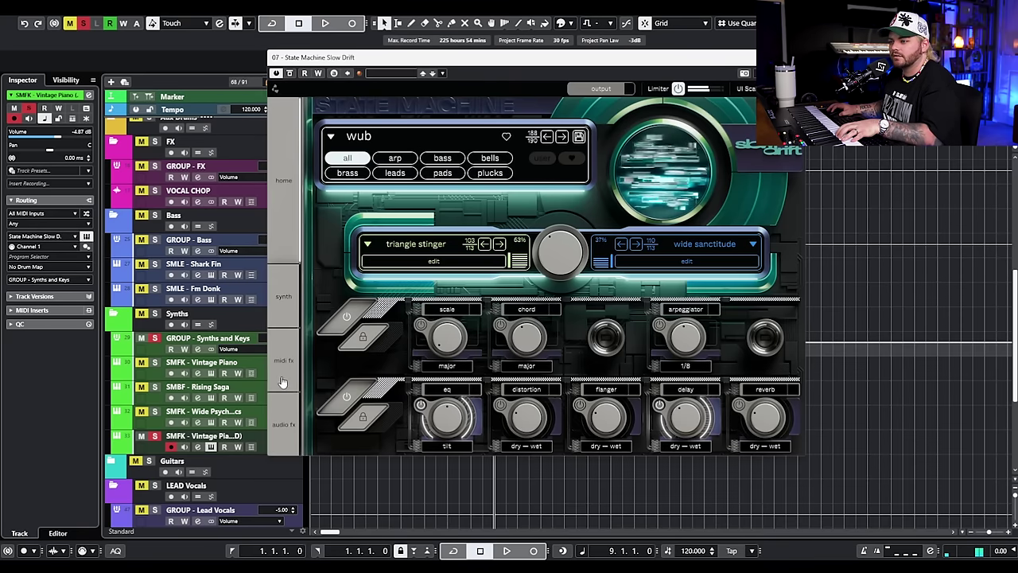
Step: Shorten the filter envelope's attack in the wub patch
left_click(281, 297)
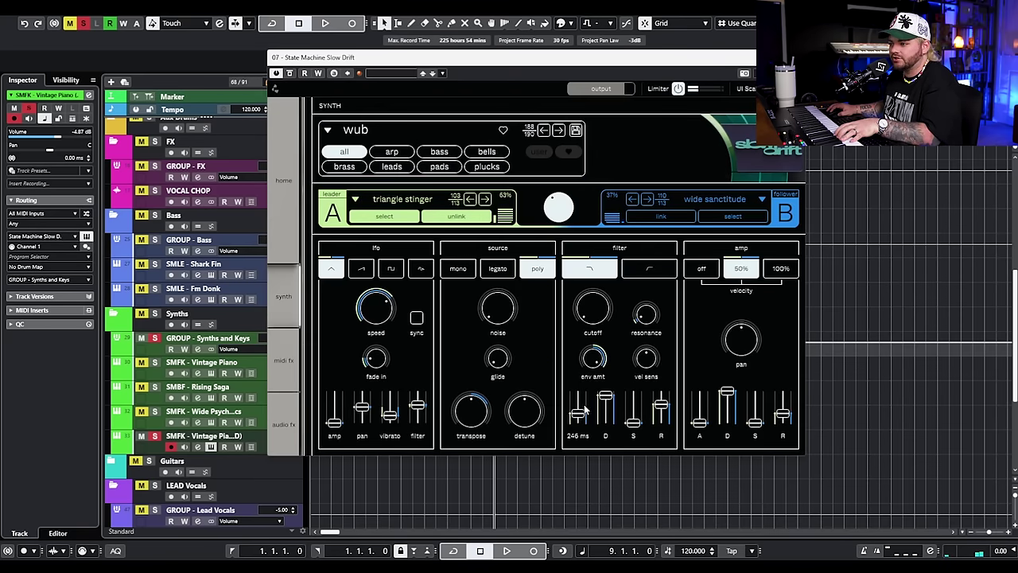
mouse_move(611, 420)
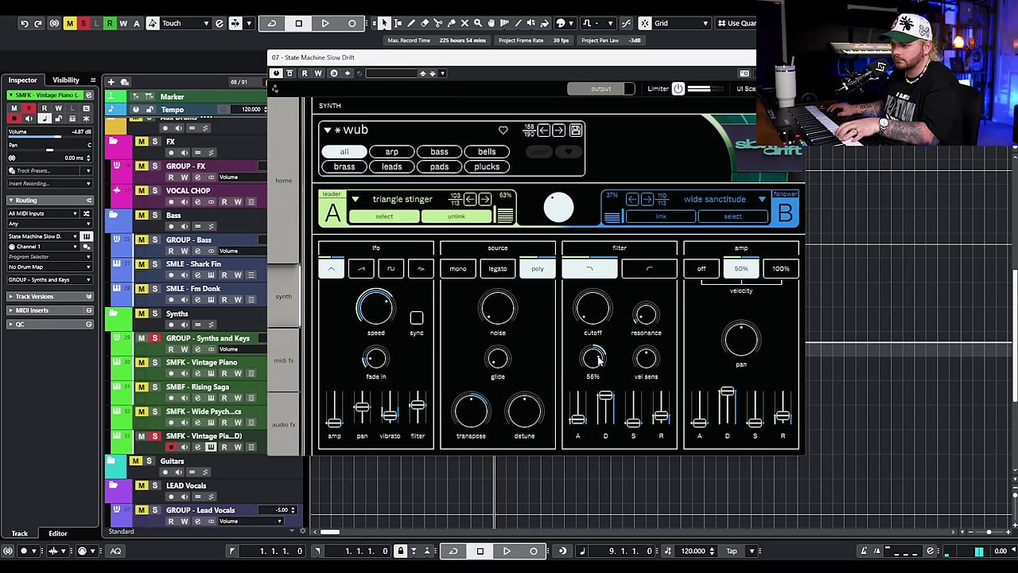
Step: Compare the wub patch's audio effects, leaving its delay switched off and its reverb switched on
left_click(284, 423)
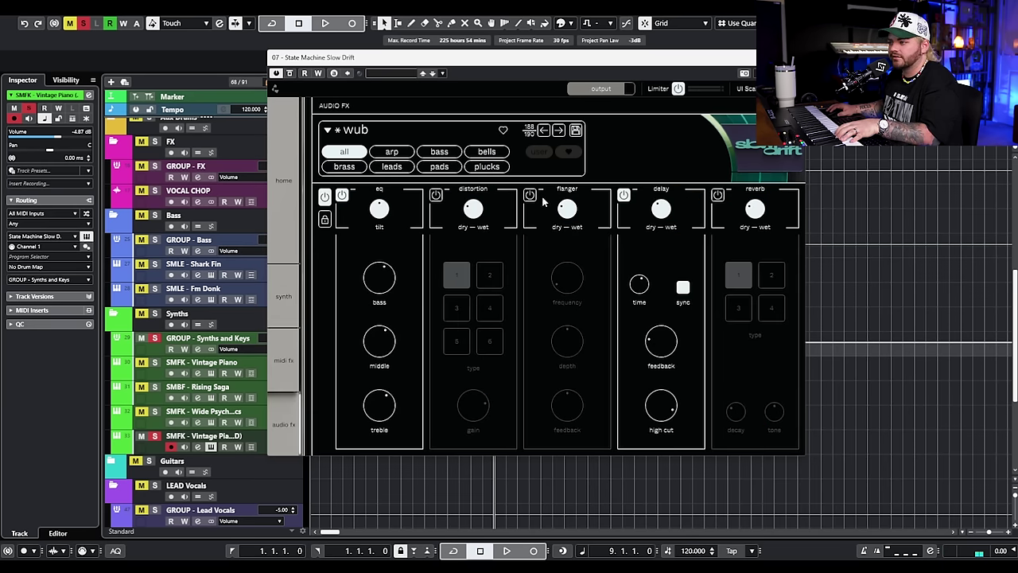
left_click(436, 195)
left_click(435, 197)
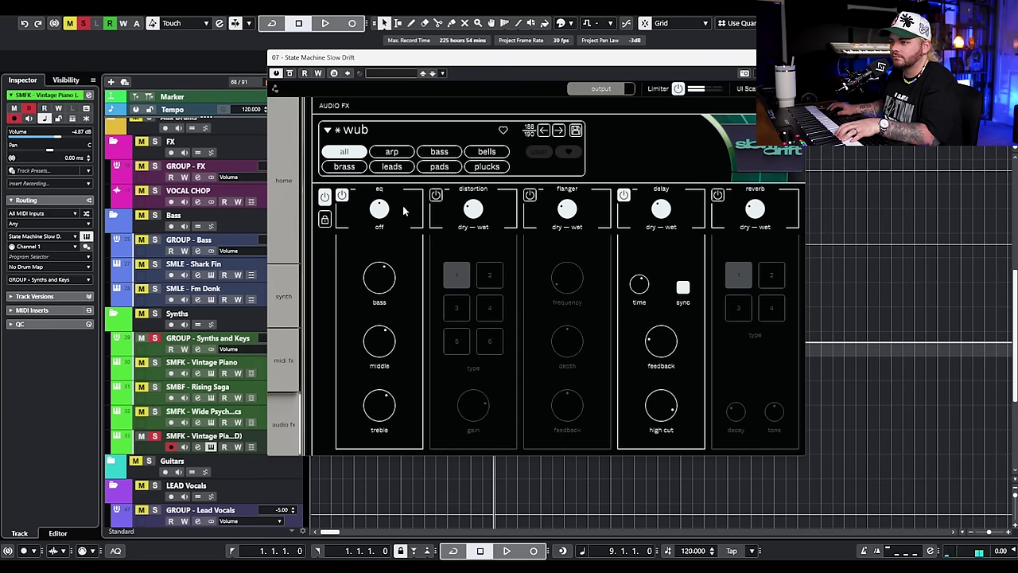
left_click(718, 195)
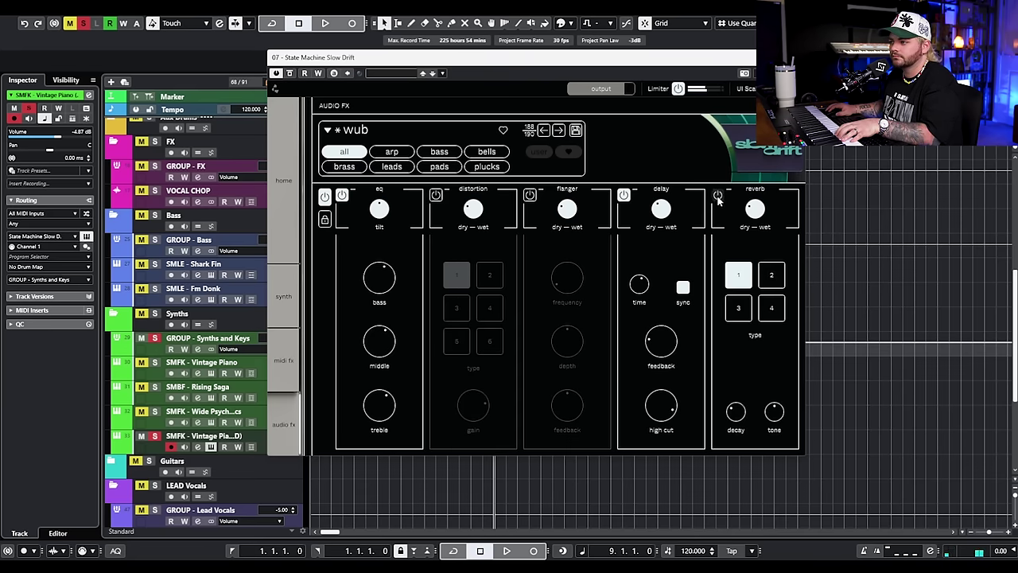
left_click(718, 197)
left_click(624, 197)
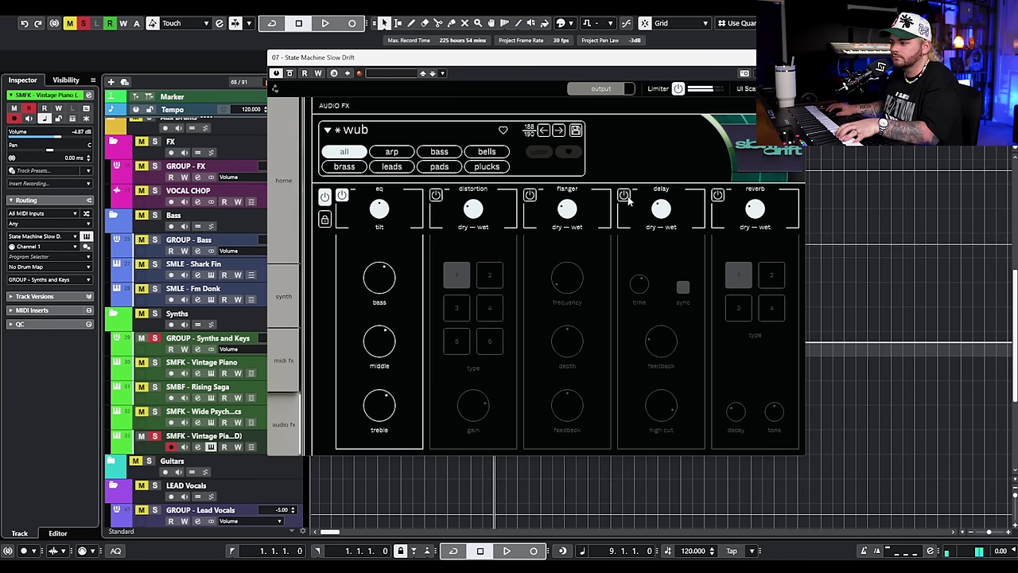
left_click(718, 196)
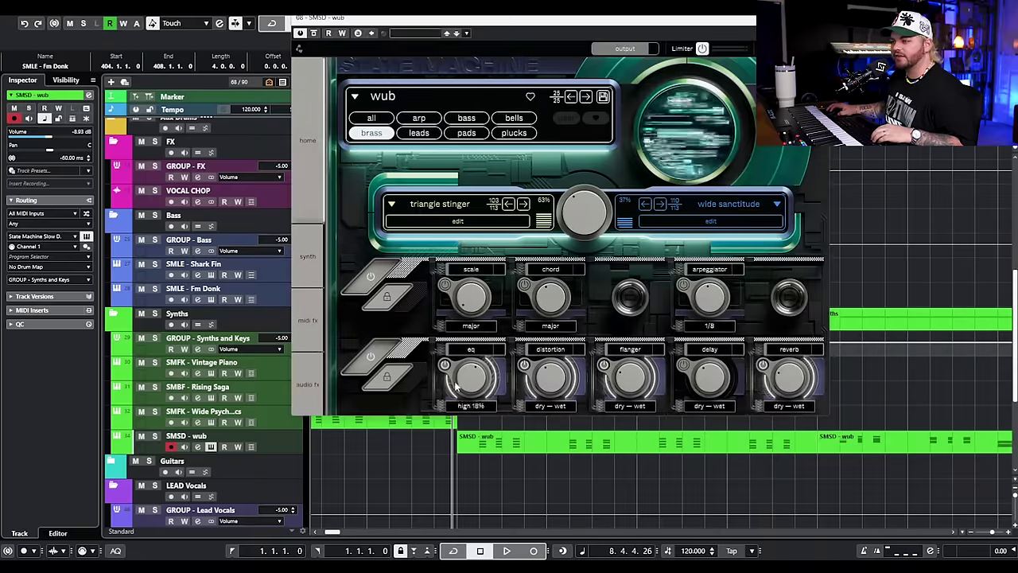
Step: Listen to the SMSD - wub part from bar 9 in the mix and set its track delay to -50 ms
key("space")
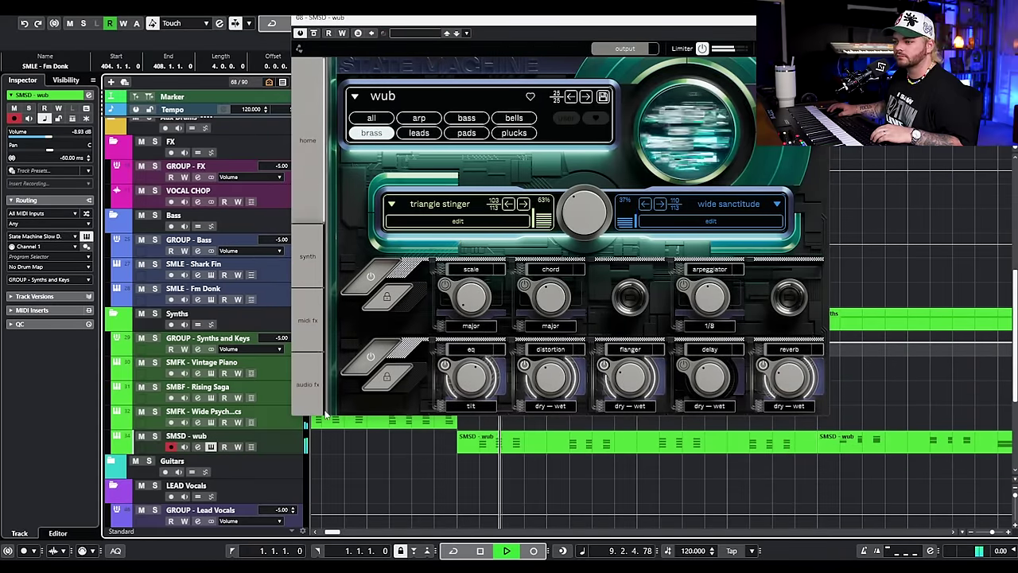
scroll(608, 482, "down", 2)
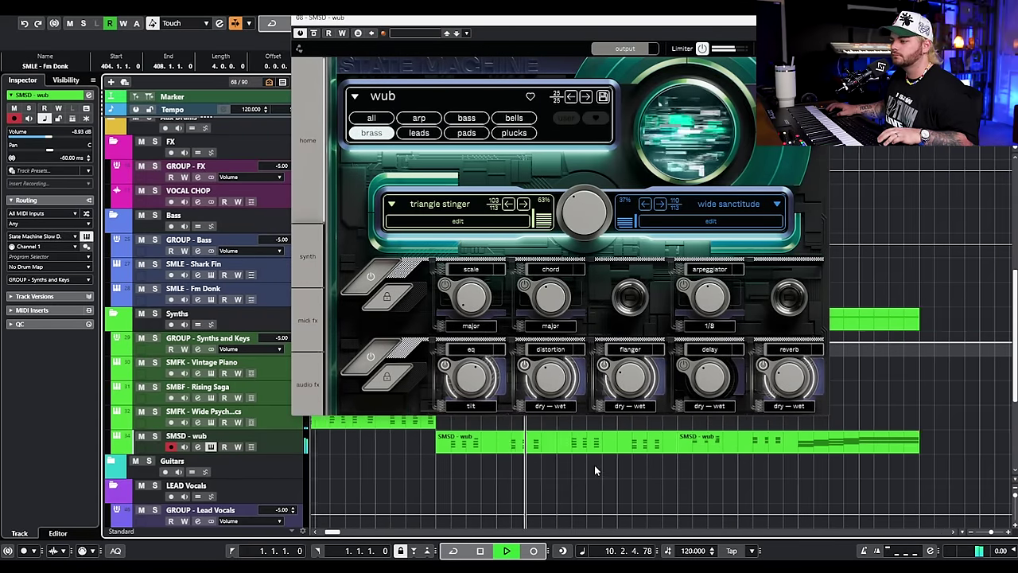
key("space")
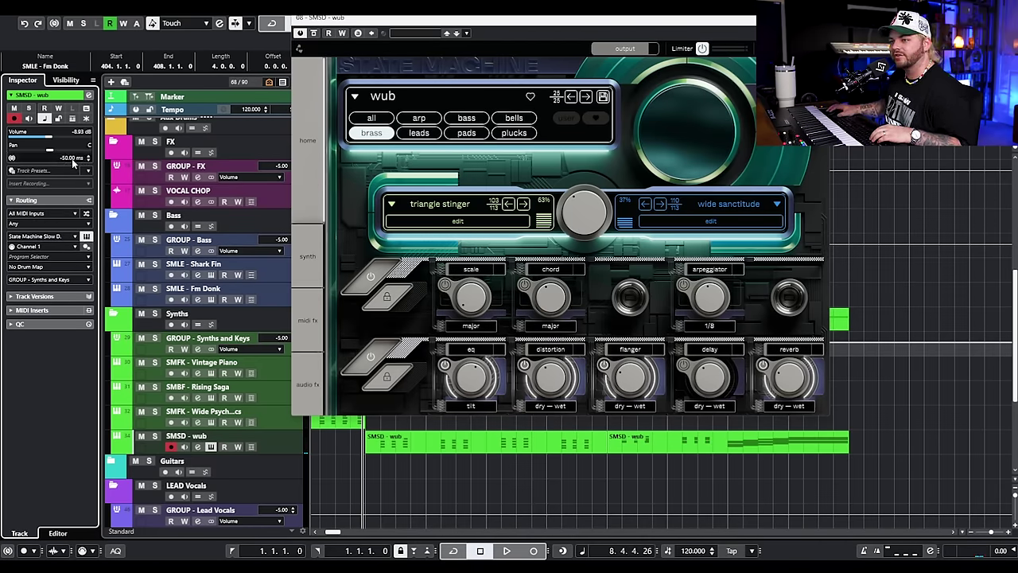
key("space")
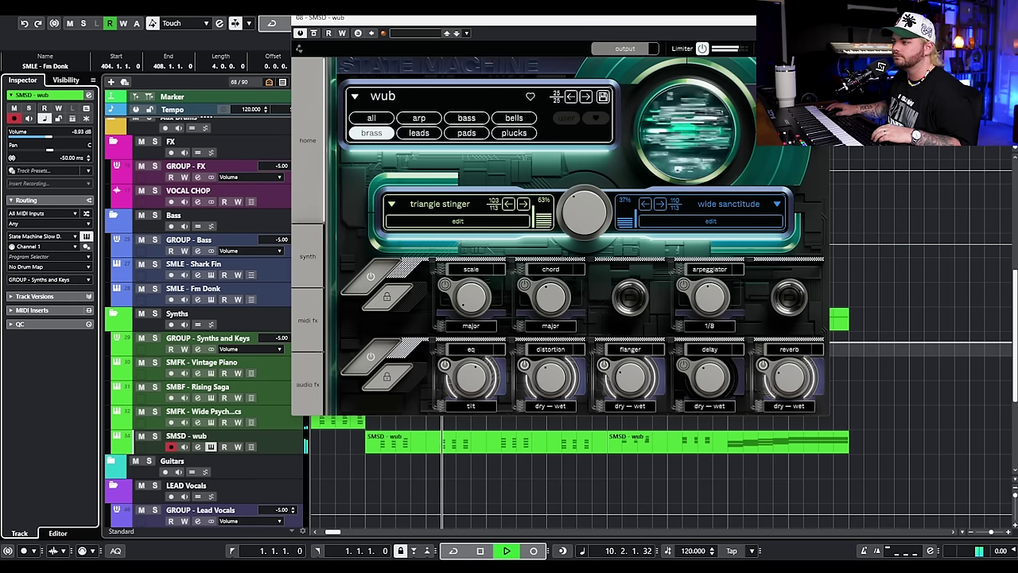
key("space")
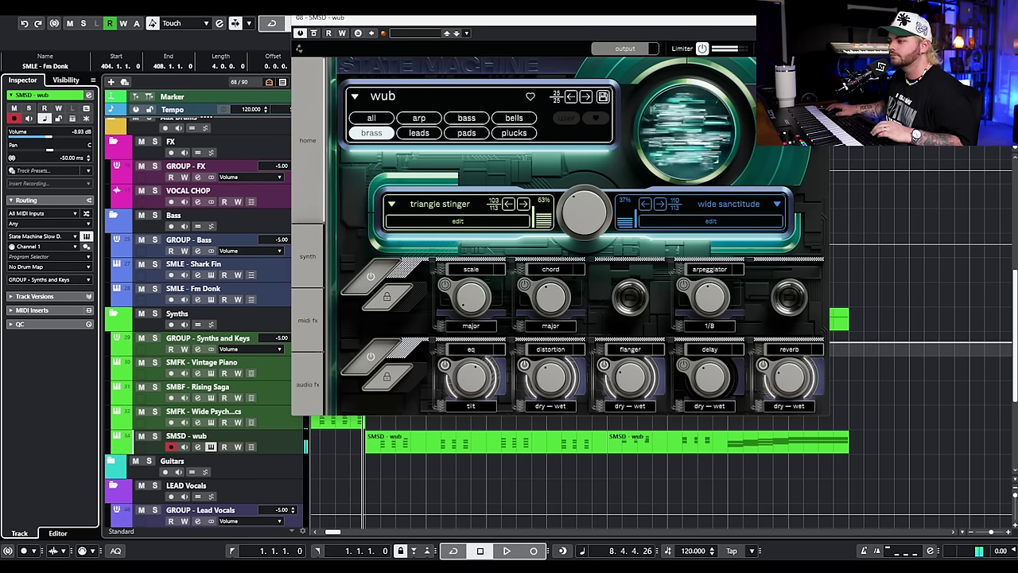
key("ctrl+w")
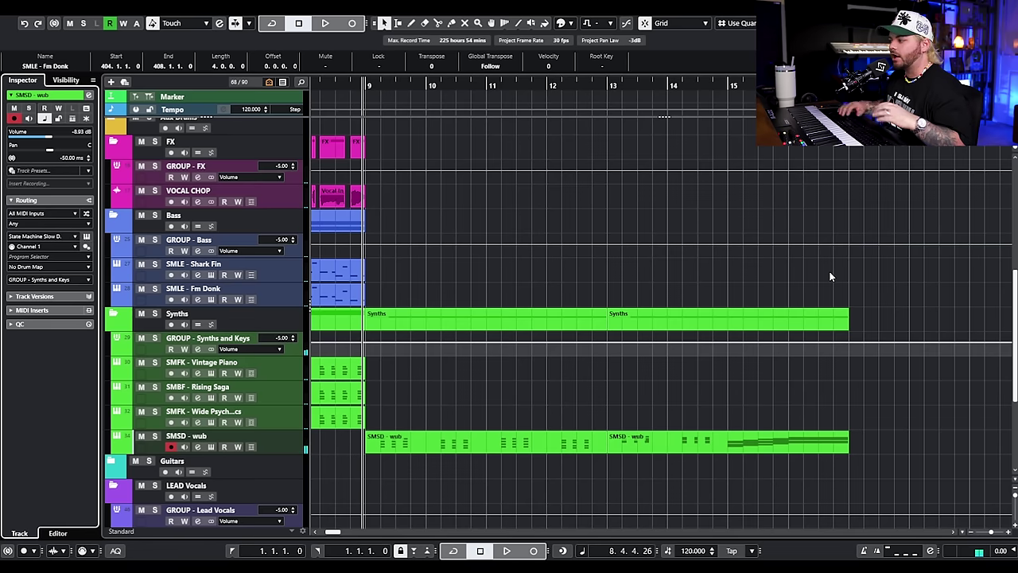
Step: Duplicate the SMSD - wub track as a soloed layer playing the State Machine eighties novella preset
right_click(271, 436)
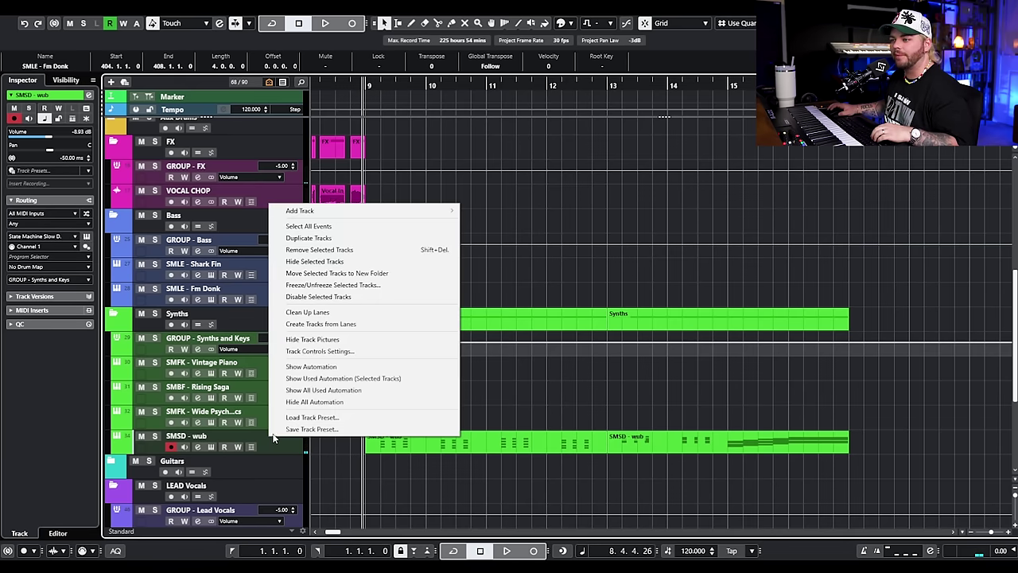
left_click(326, 233)
key("shift+d")
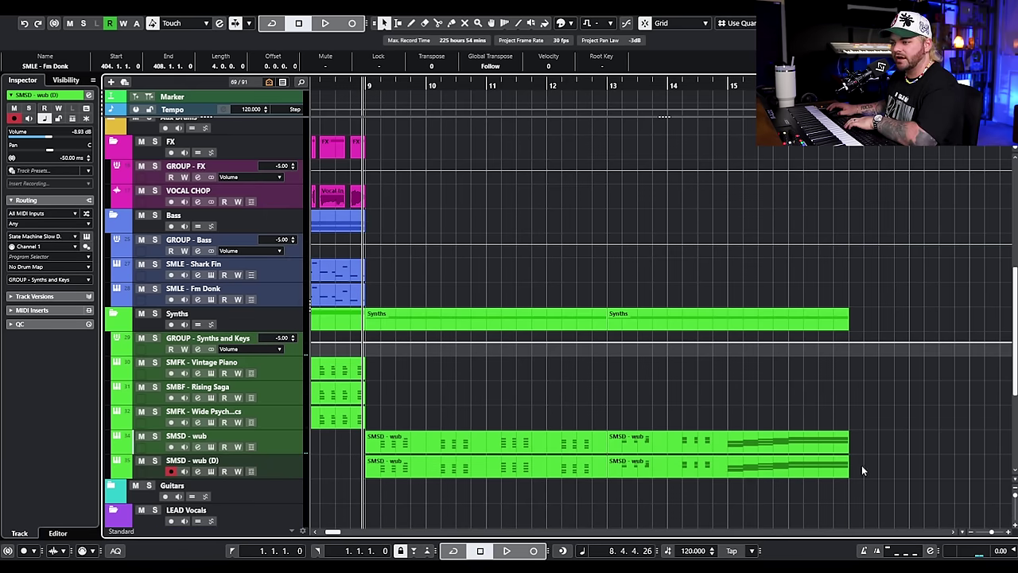
left_click(155, 462)
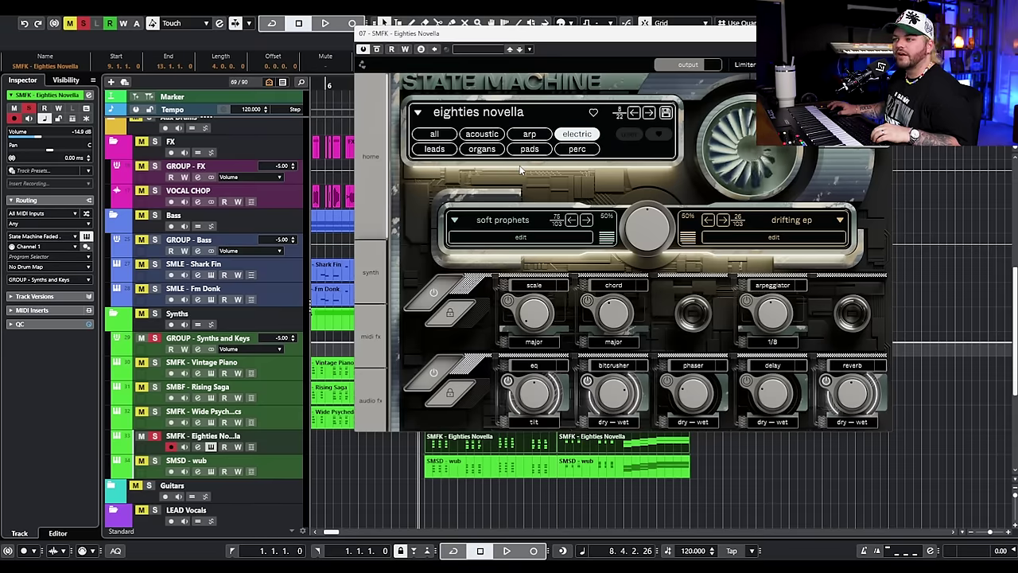
Step: Play the soloed Eighties Novella part from bar 9 while reviewing its audio effects and synth settings
left_click(387, 407)
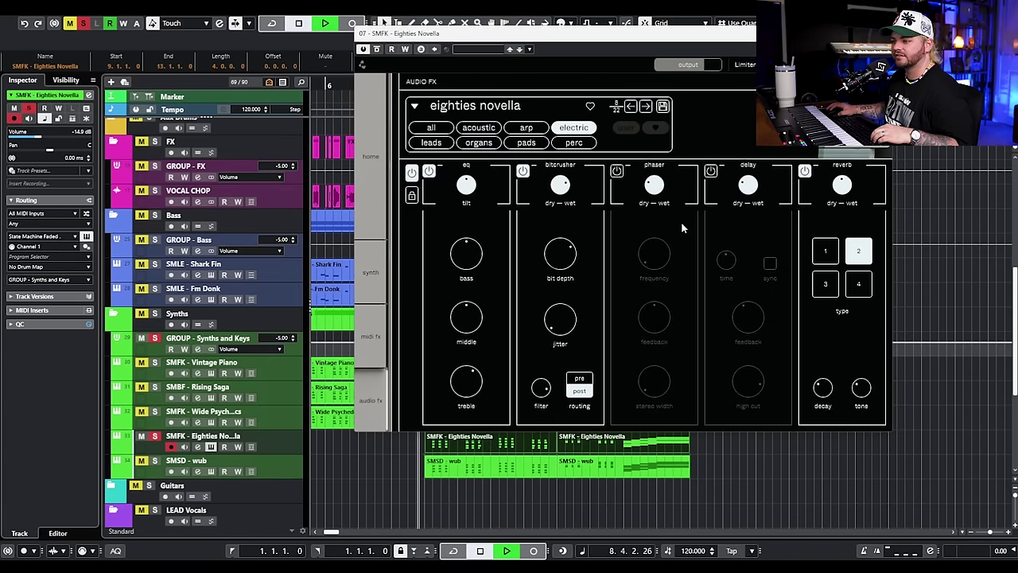
mouse_move(585, 292)
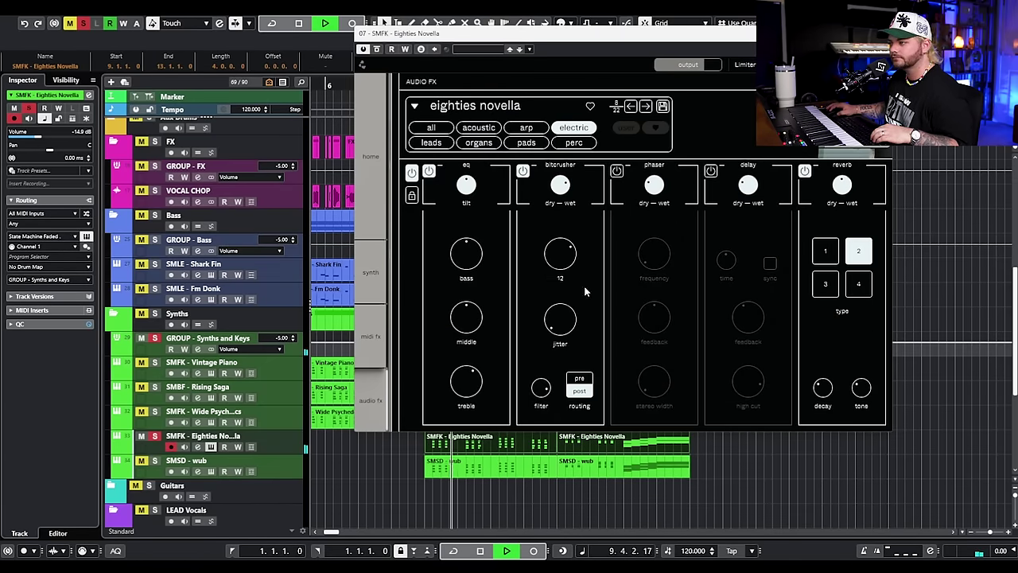
left_click(373, 273)
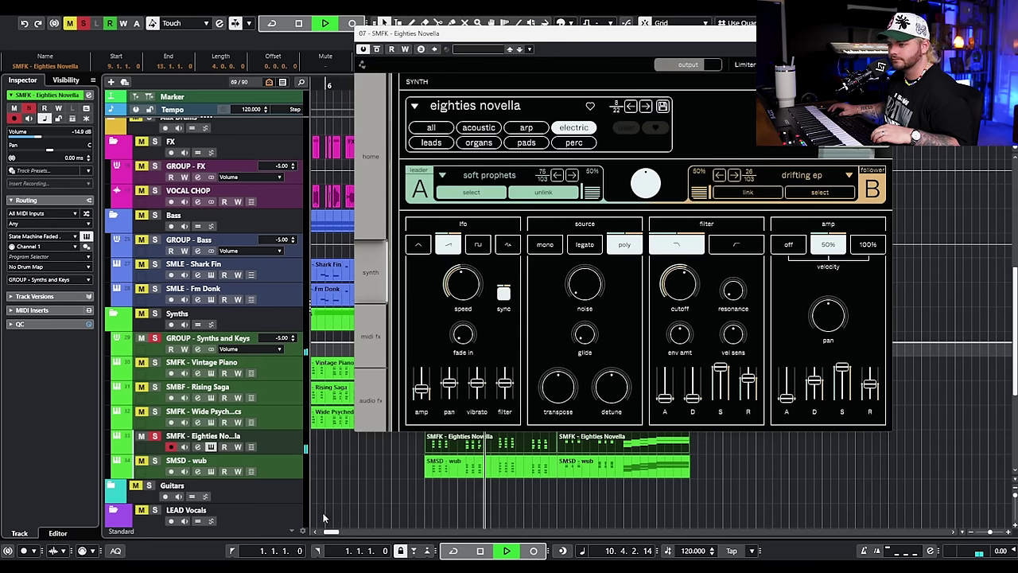
key("space")
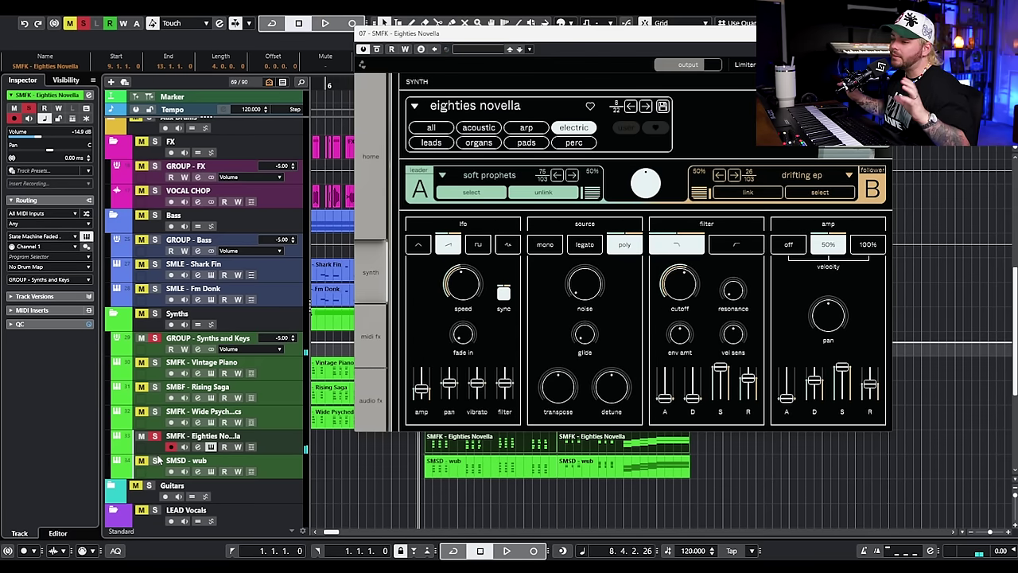
Step: Turn off the solo on SMFK - Eighties Novella and play the section from bar 9 with both new synth layers and the drums
left_click(146, 472)
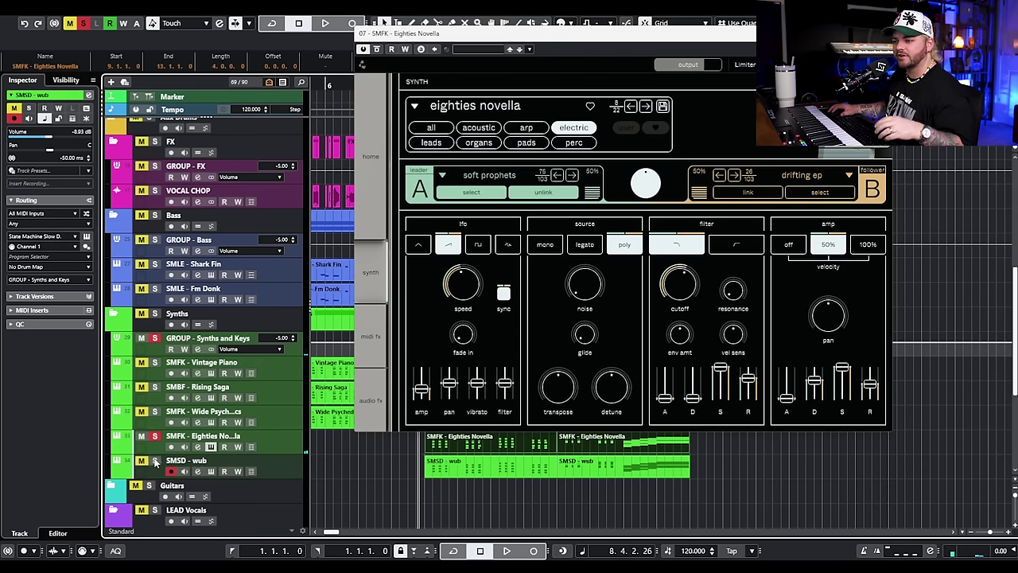
left_click(153, 436)
scroll(344, 487, "down", 2)
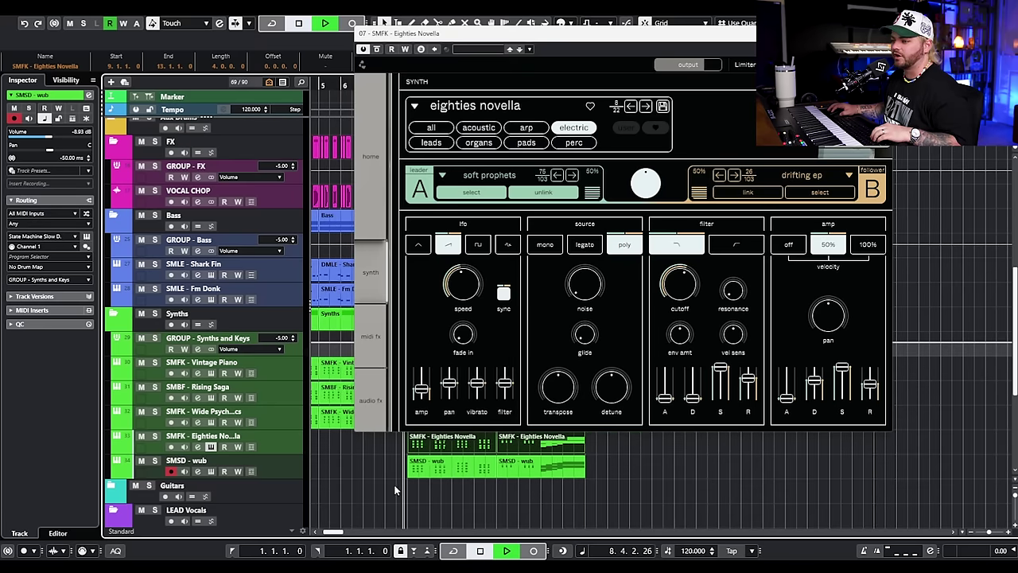
key("space")
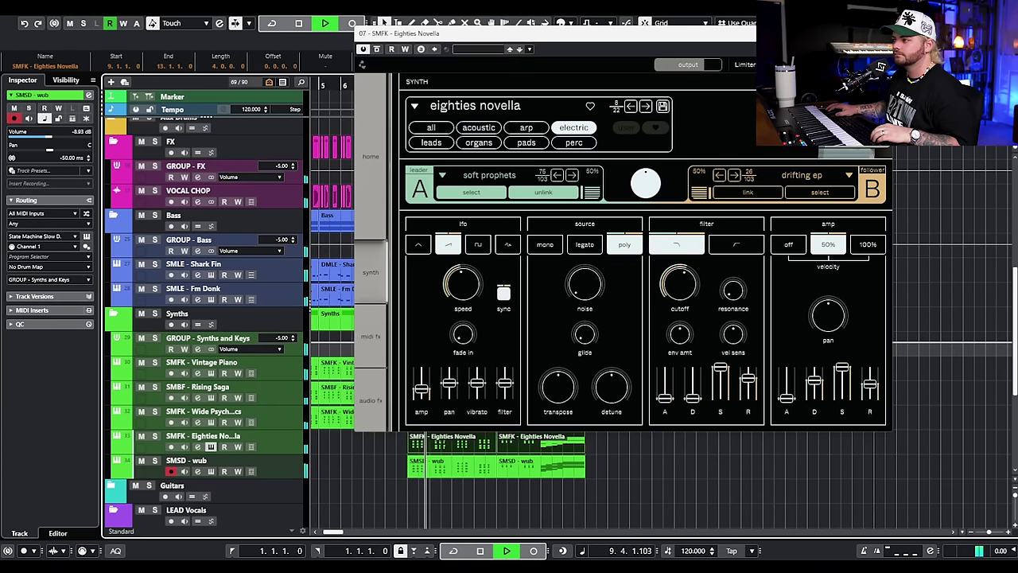
left_click(880, 33)
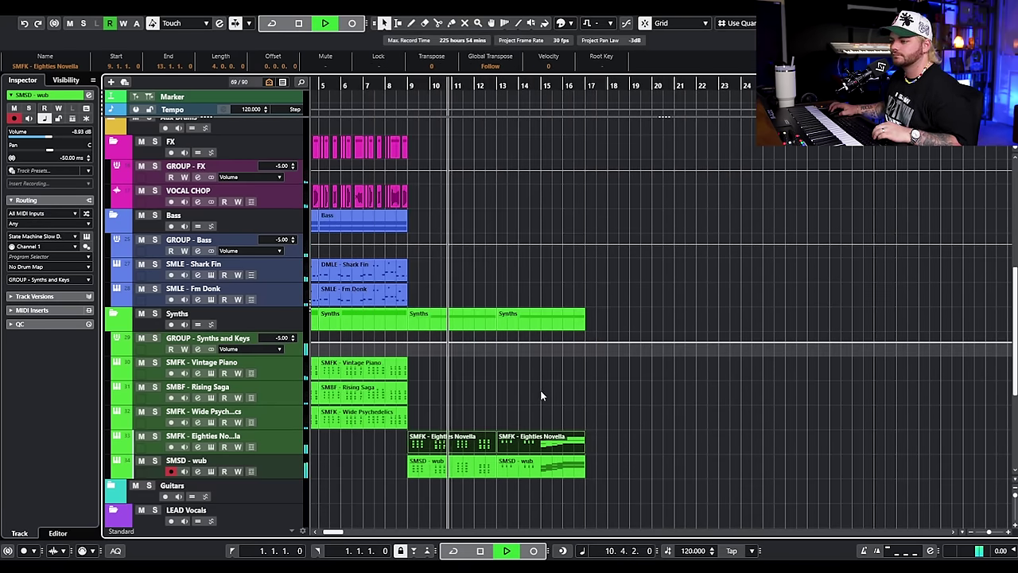
scroll(531, 398, "up", 4)
scroll(525, 406, "down", 10)
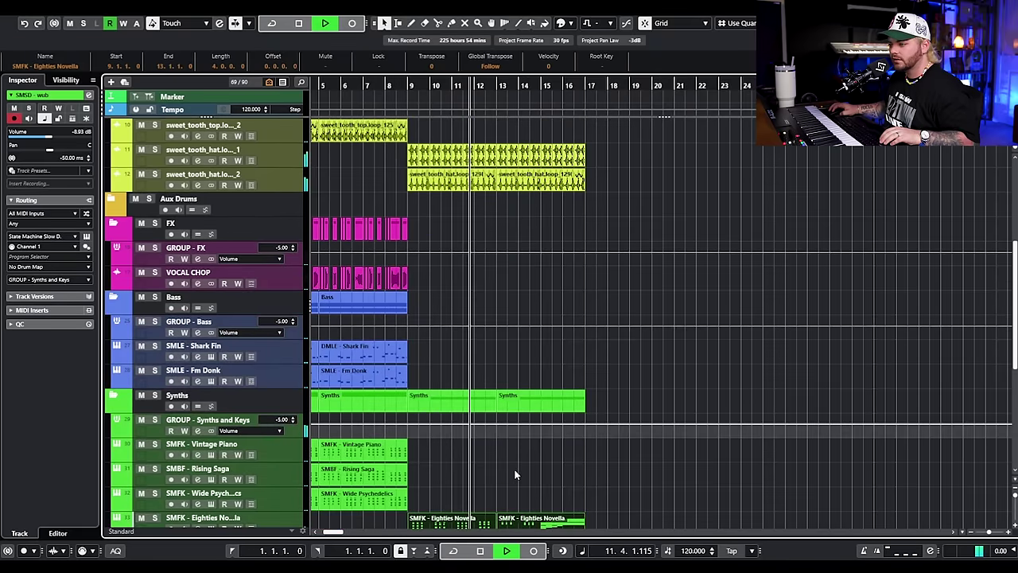
scroll(518, 469, "up", 2)
scroll(518, 470, "down", 3)
key("space")
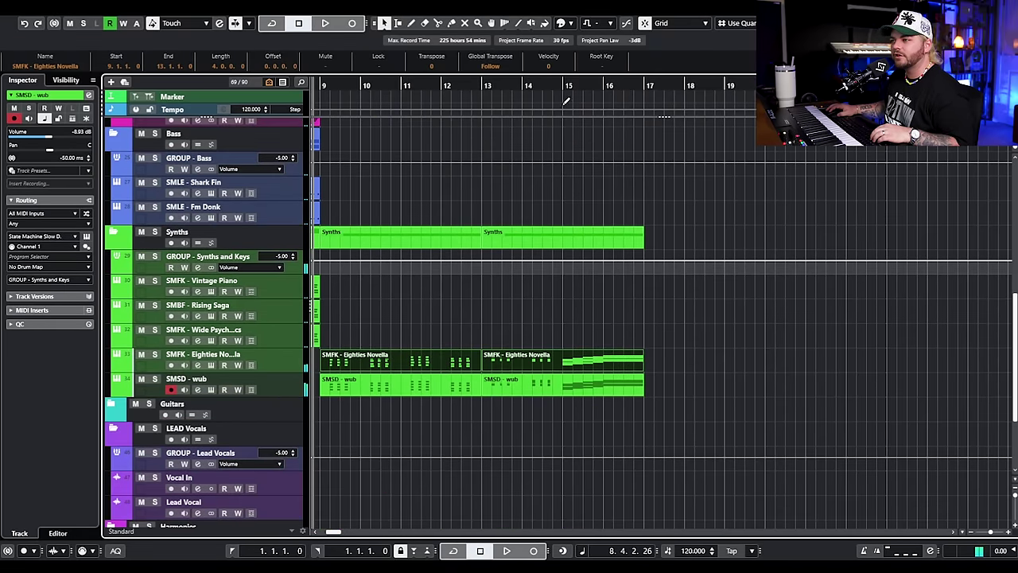
Step: Play the second half of the Eighties Novella and SMSD - wub parts, around bars 13 to 17
left_click(551, 85)
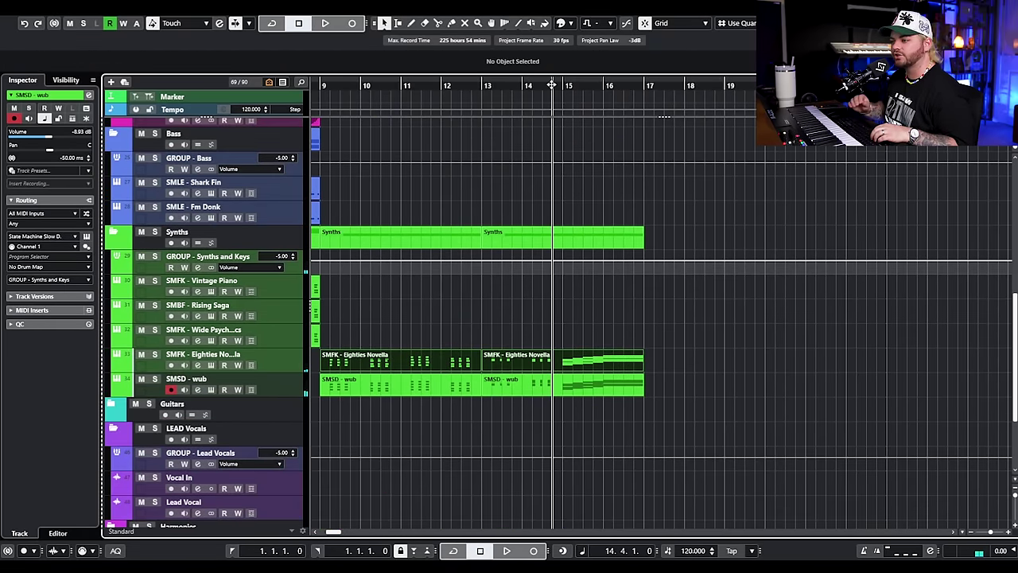
left_click_drag(725, 331, 596, 423)
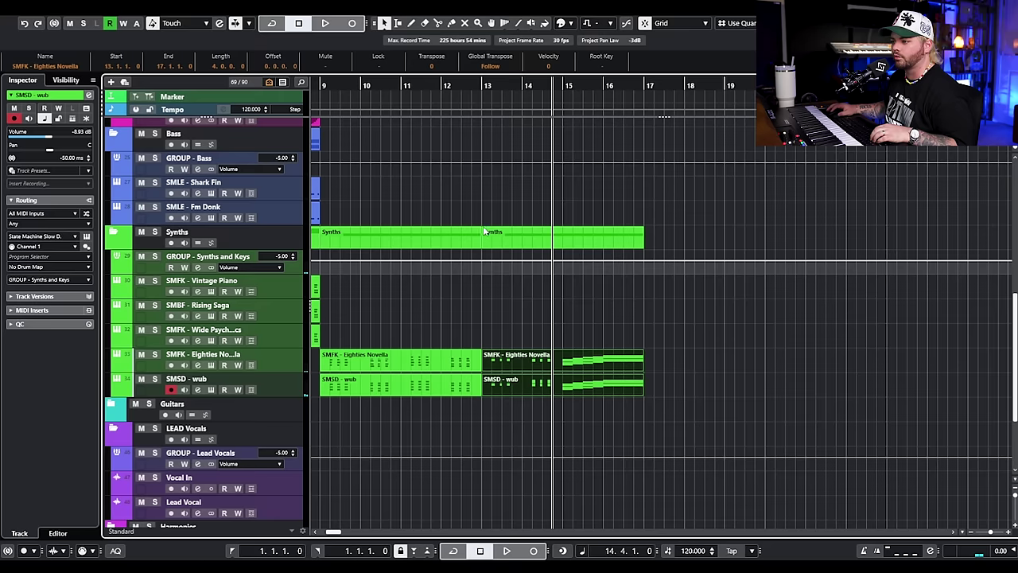
left_click(514, 93)
key("space")
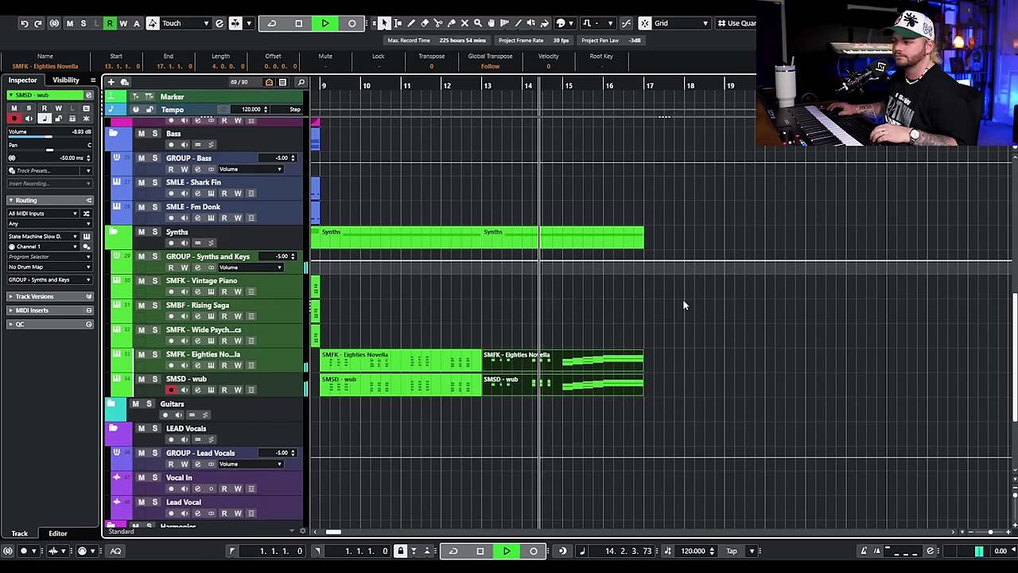
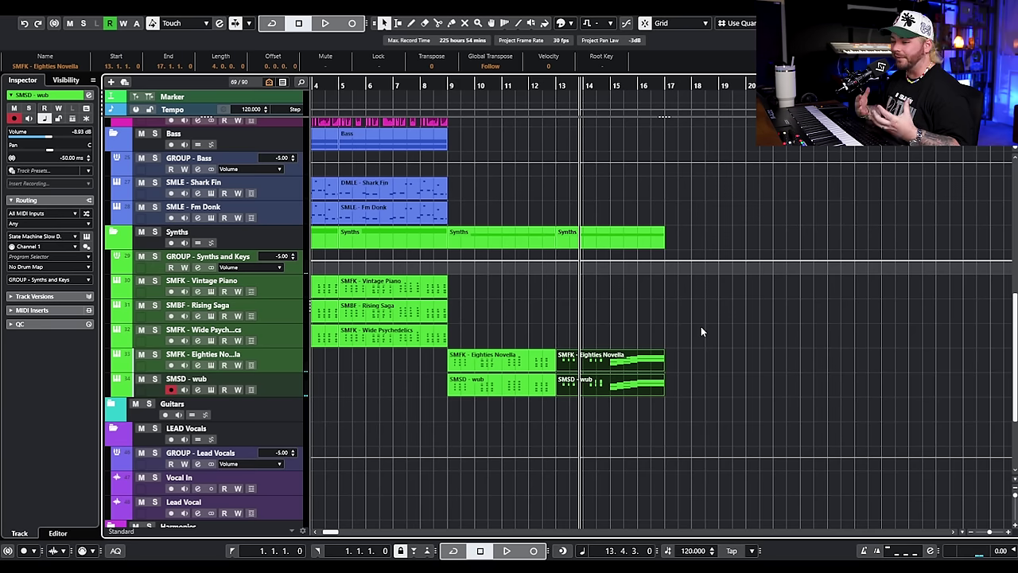
Step: Add Shark Fin and Fm Donk bass parts to the second section from bar 9 to bar 17
left_click(445, 185)
left_click_drag(448, 191, 614, 192)
left_click(708, 188)
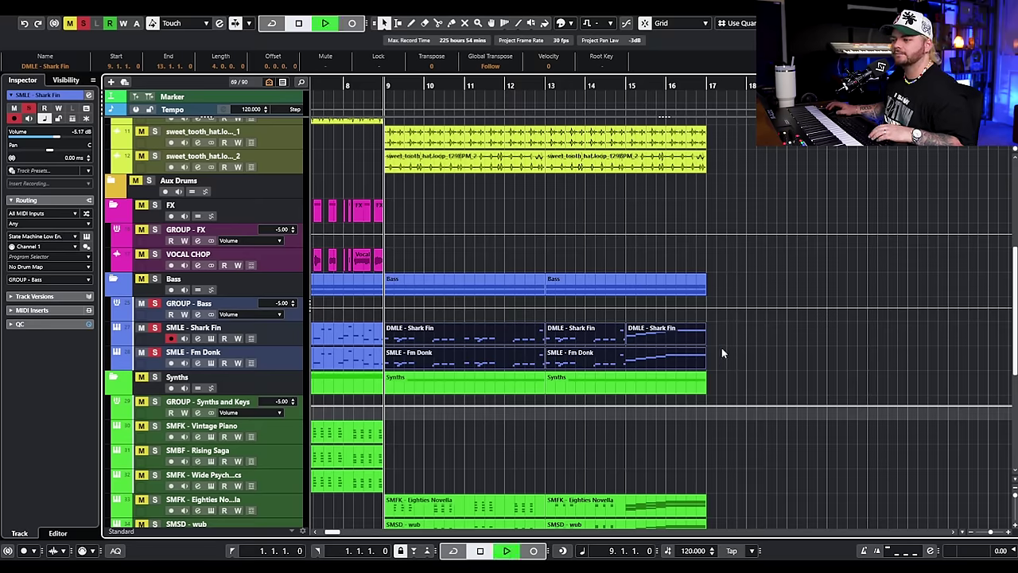
Step: Play the soloed bass tracks from bar 9 and clear all mutes and solos in the project
key("space")
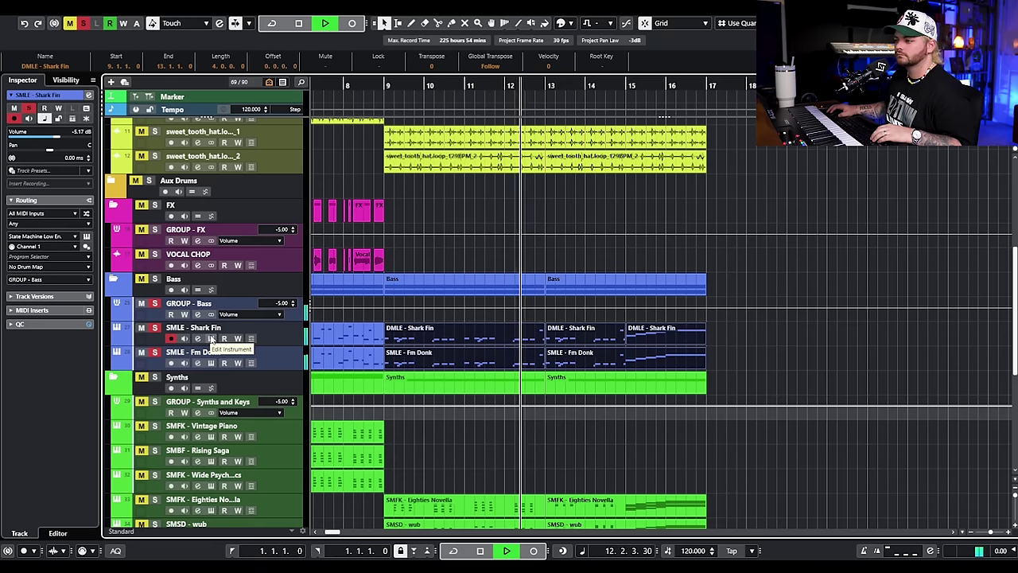
key("space")
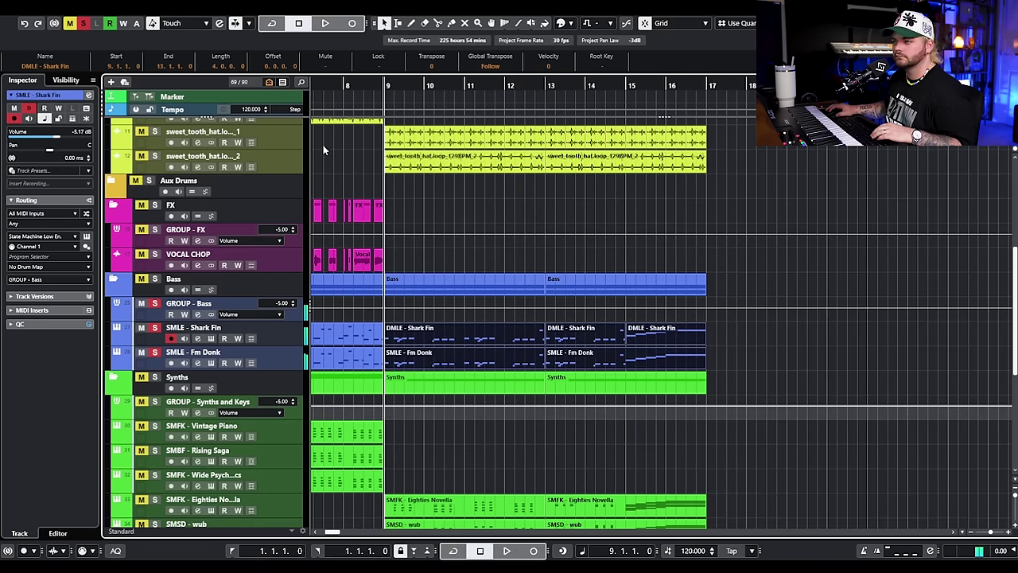
left_click(69, 23)
left_click(83, 23)
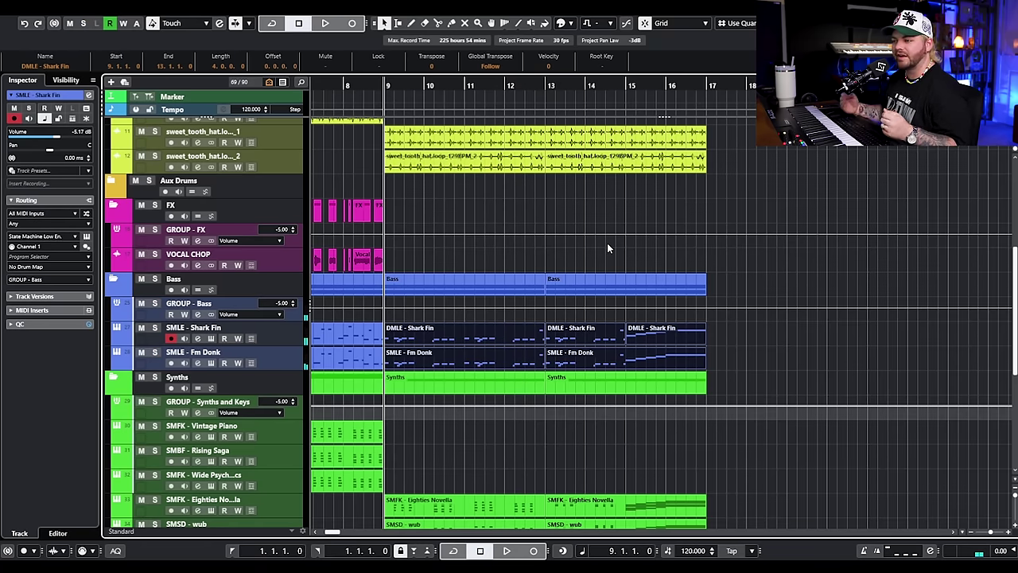
Step: Listen to the second section from bar 9 with the bass, drums and both synth layers together
key("space")
scroll(672, 360, "down", 3)
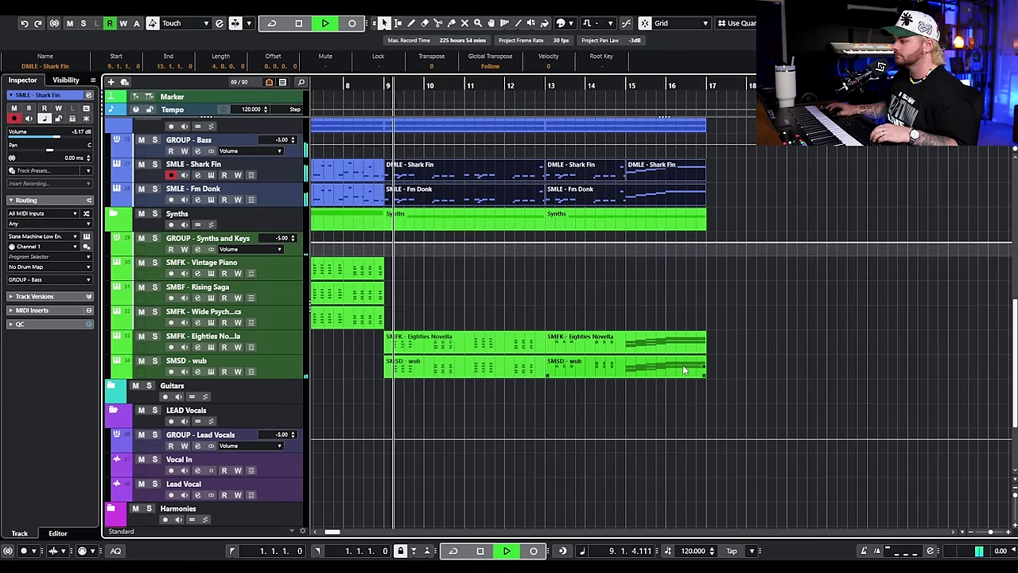
scroll(700, 374, "down", 3)
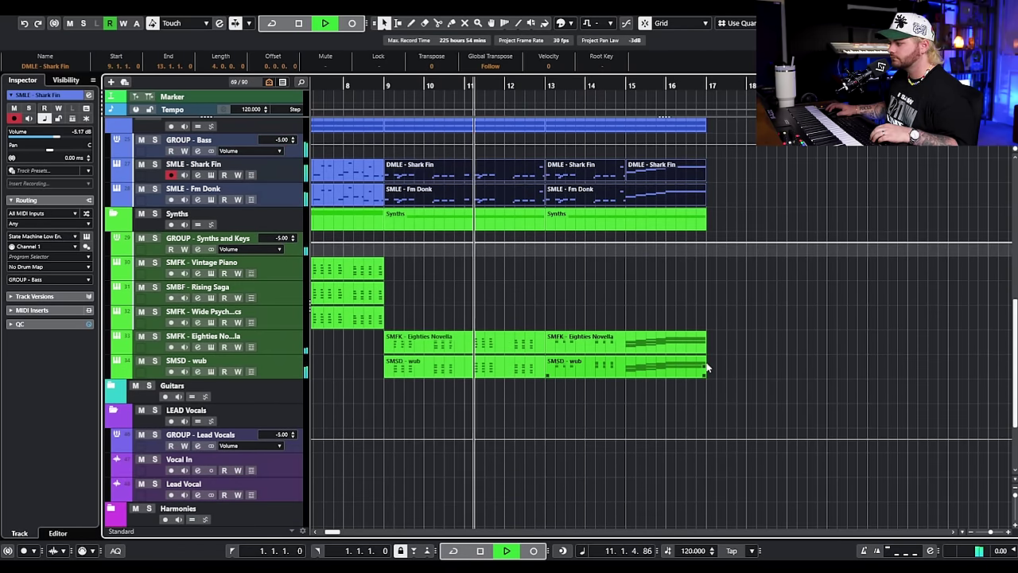
left_click(739, 355)
key("space")
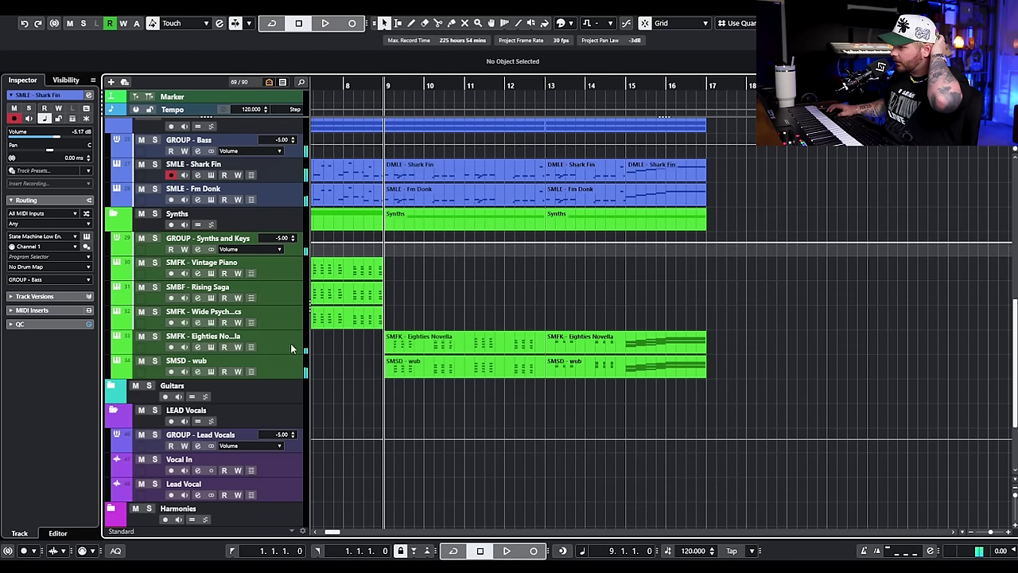
Step: Duplicate the SMSD - wub track and delete the copy's first part at bars 9 to 13
left_click(635, 343)
right_click(289, 365)
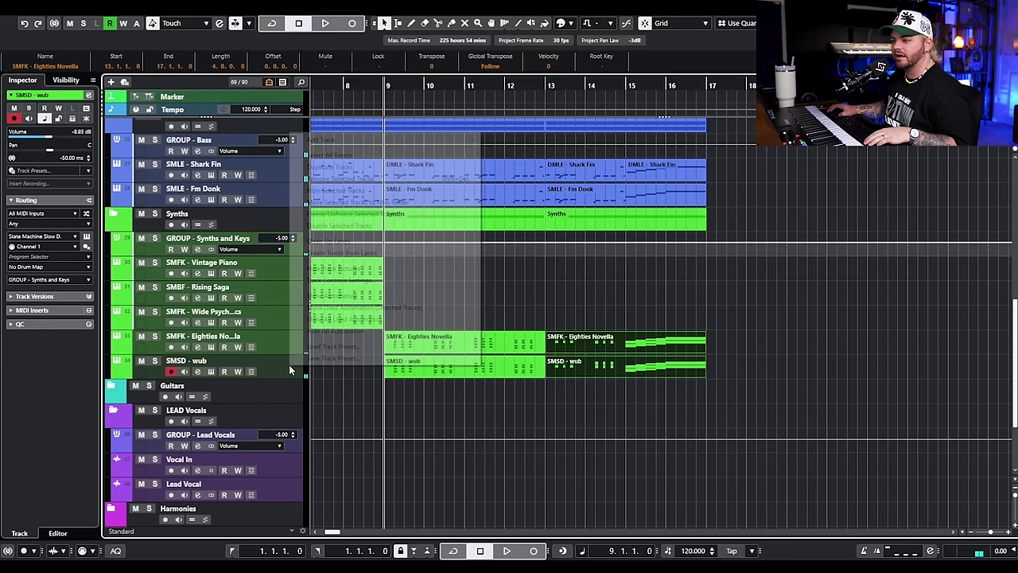
left_click(356, 169)
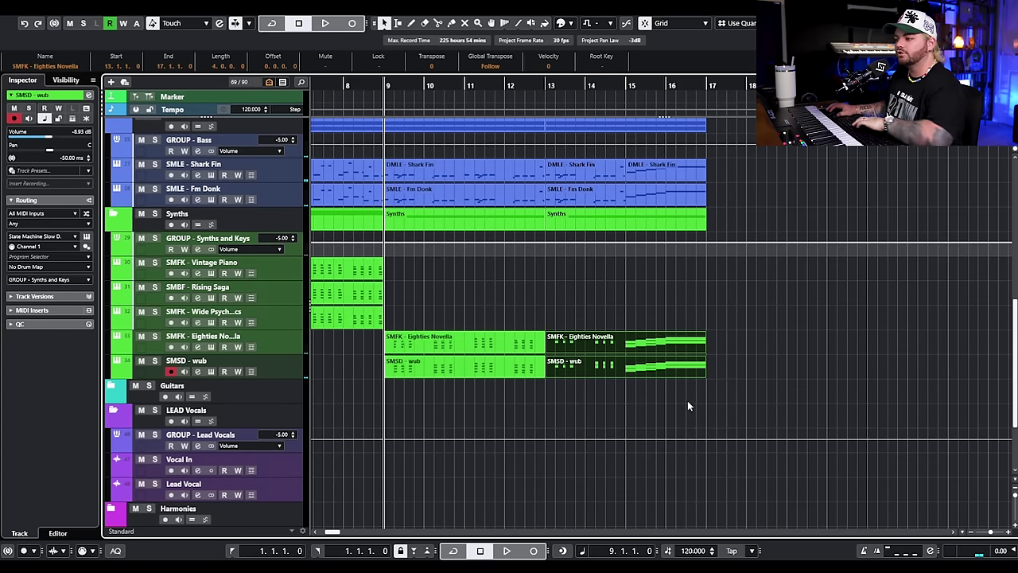
left_click(530, 391)
key("Delete")
Step: Split the remaining part on SMSD - wub (D) at bar 15 and delete the piece before the cut
left_click(637, 394)
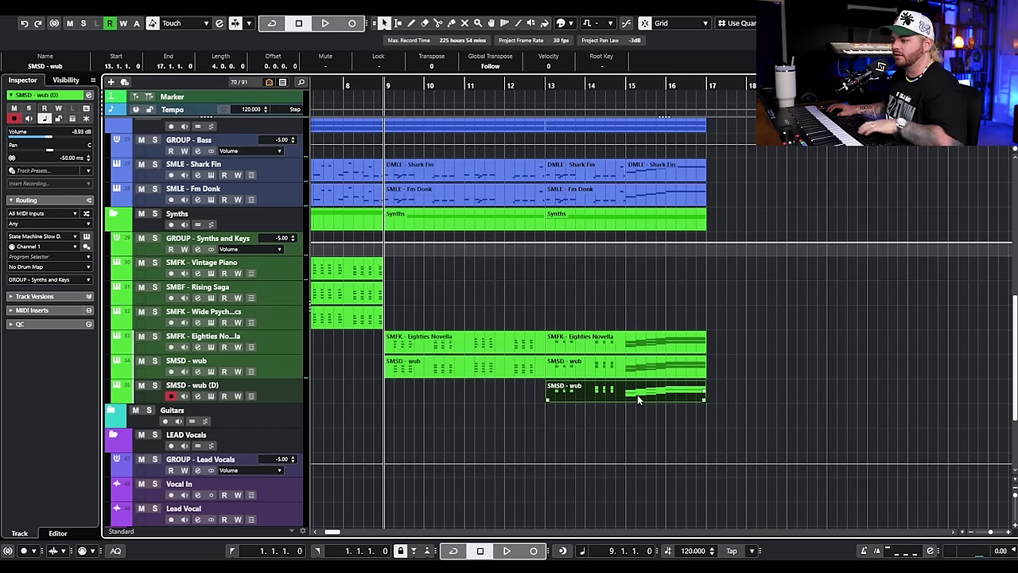
key("3")
left_click(627, 399)
key("1")
left_click(620, 400)
key("Delete")
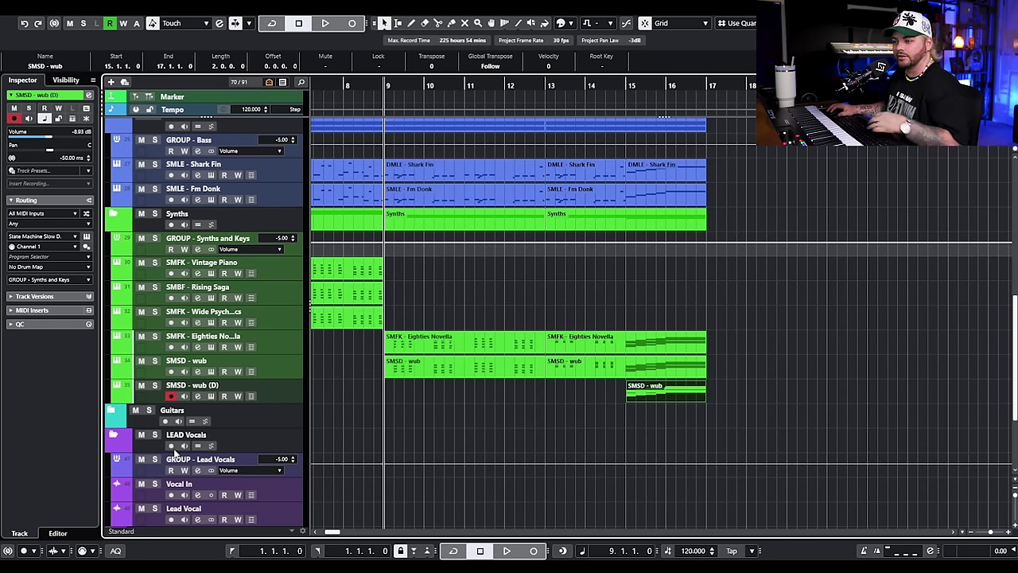
Step: Change the instrument of the SMSD - wub (D) track to State Machine BitFlip
left_click(52, 238)
left_click(337, 388)
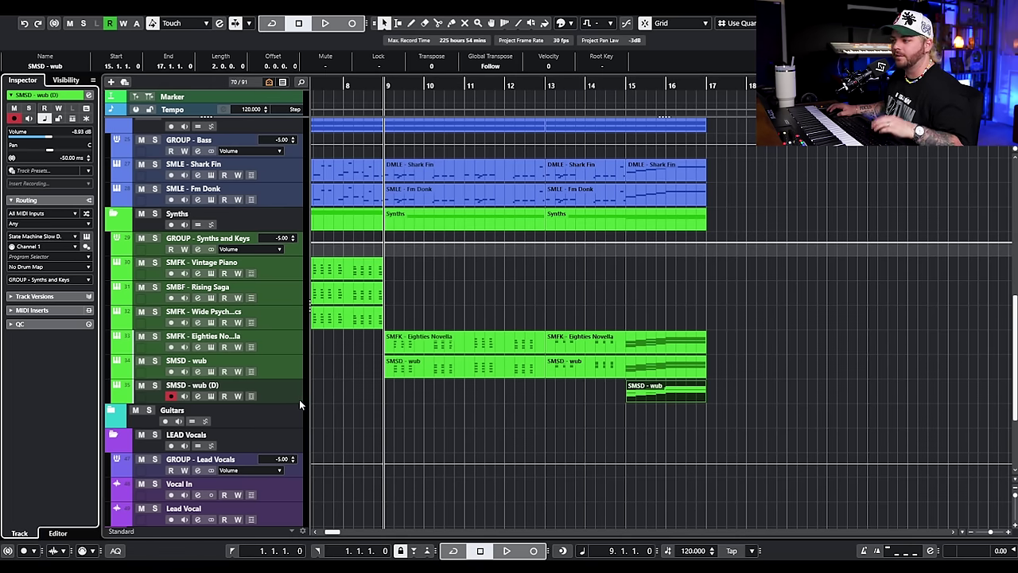
left_click(86, 236)
left_click_drag(488, 146, 455, 112)
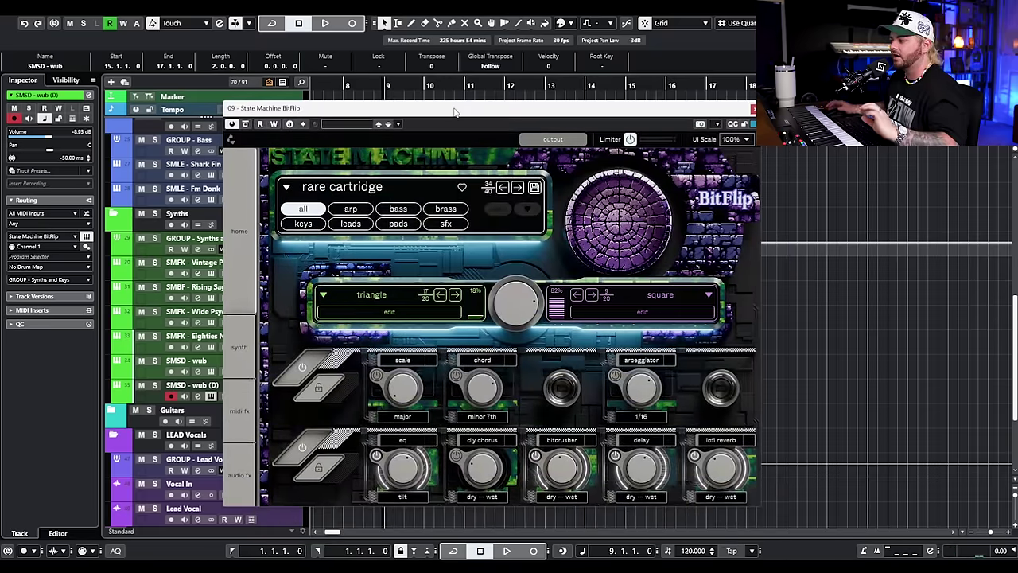
Step: Load the hyrule lament preset in BitFlip and close the instrument window
left_click(384, 189)
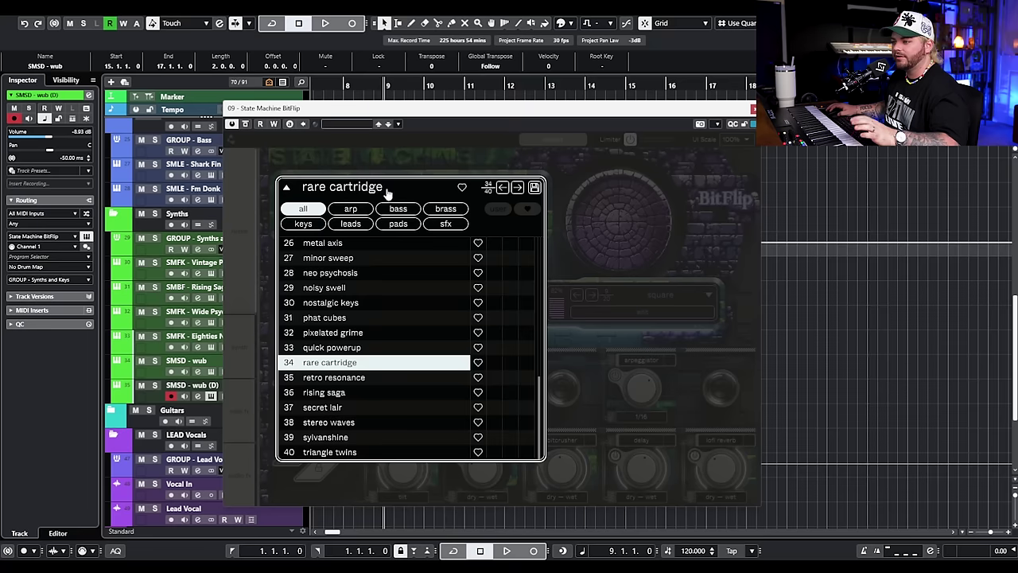
scroll(351, 314, "up", 3)
scroll(353, 312, "up", 1)
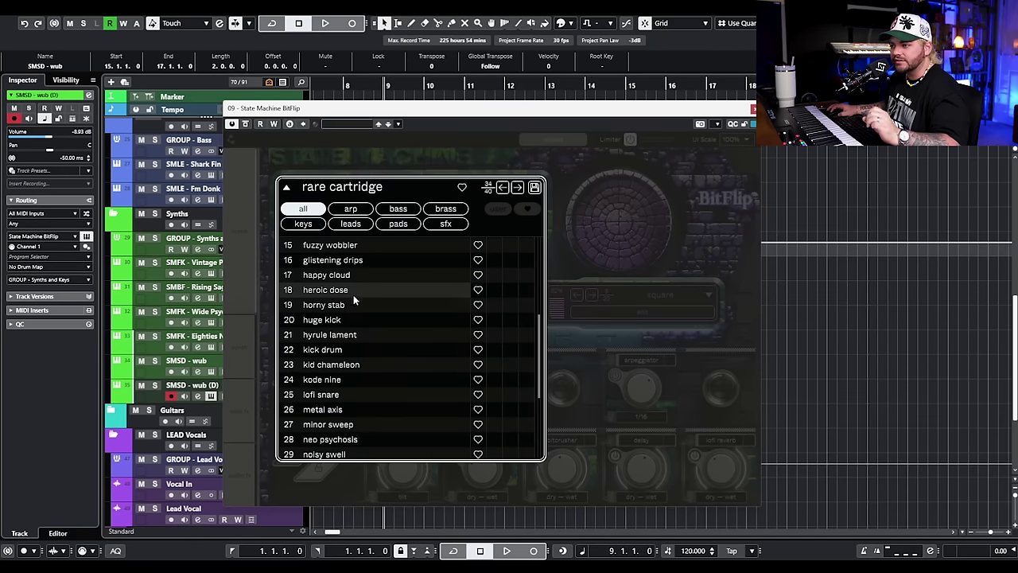
left_click(364, 334)
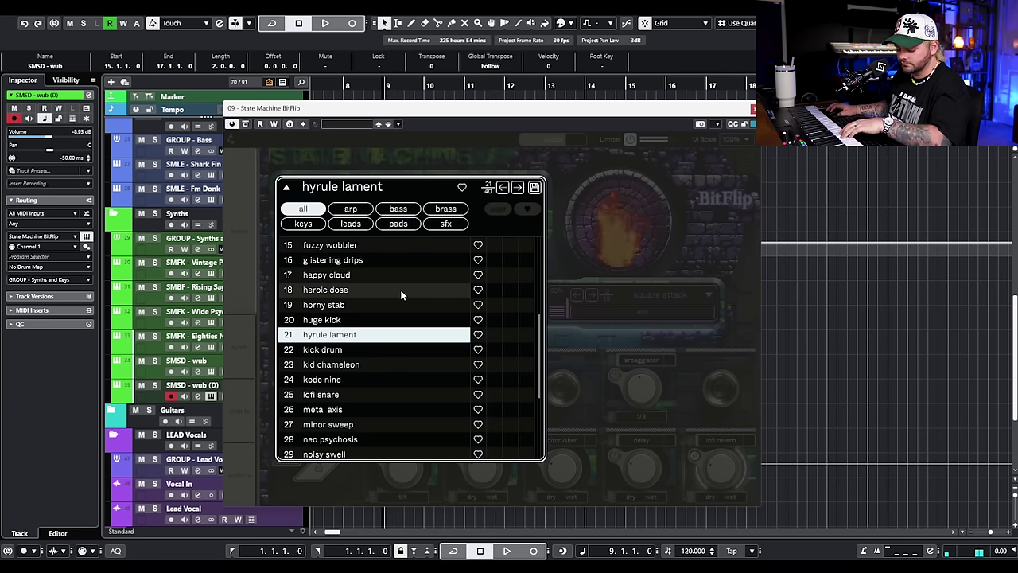
left_click(754, 109)
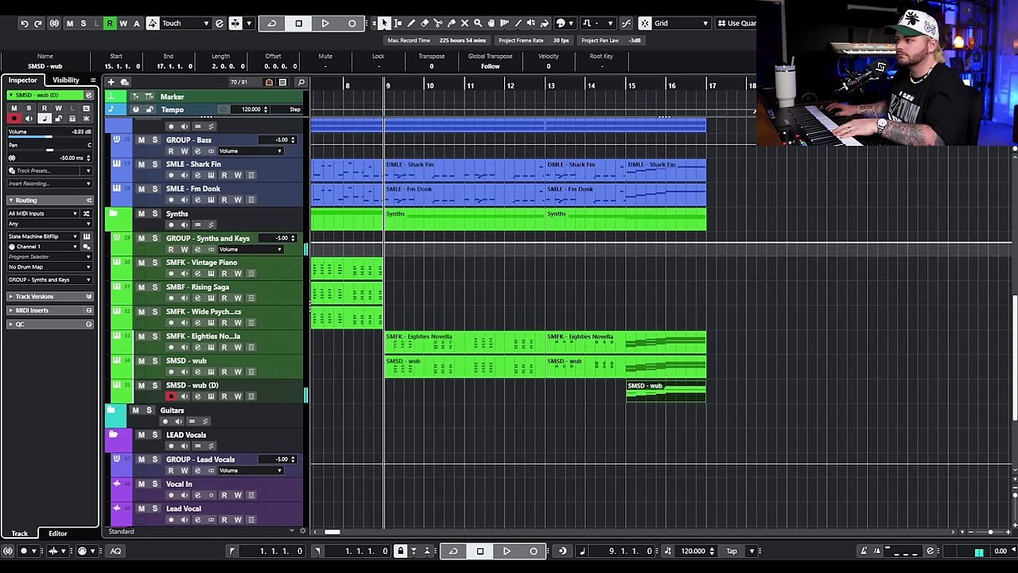
Step: Edit the duplicated part at bar 15, deleting the upper chord notes so only the lowest note of each chord remains
double_click(645, 396)
scroll(186, 340, "up", 3)
scroll(232, 329, "left", 2)
scroll(232, 333, "up", 4)
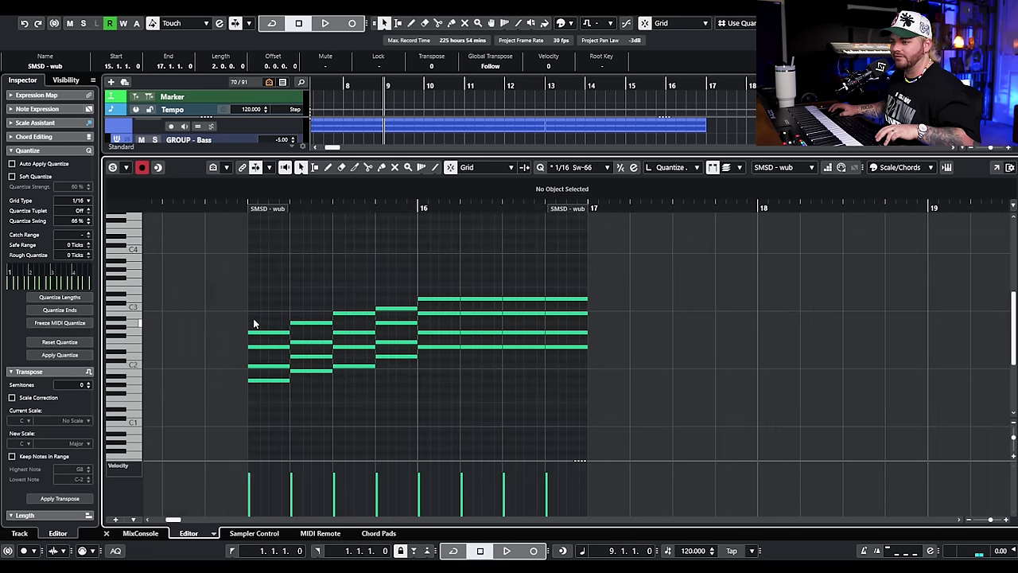
left_click_drag(178, 364, 178, 371)
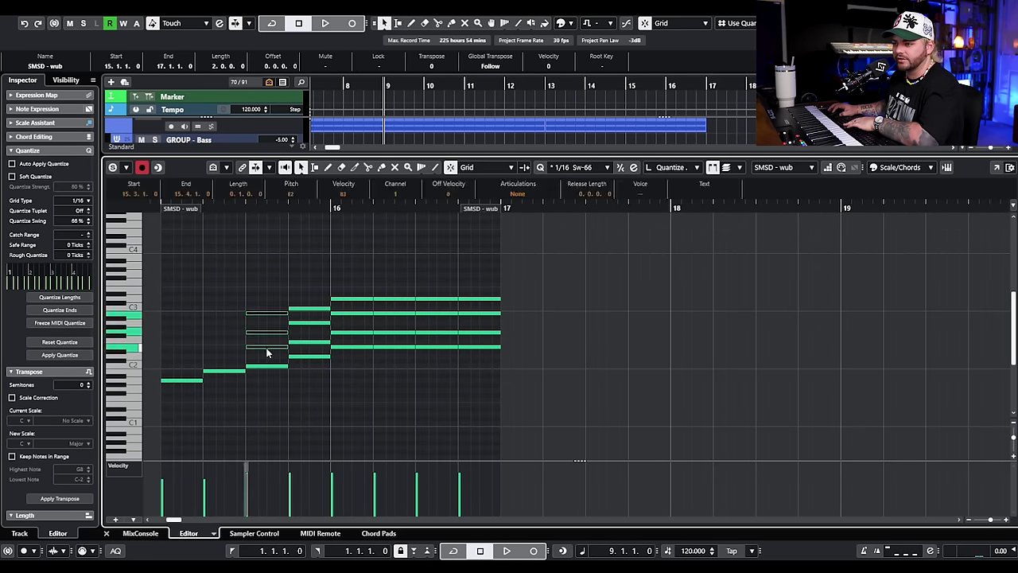
key("Delete")
left_click_drag(308, 278, 322, 350)
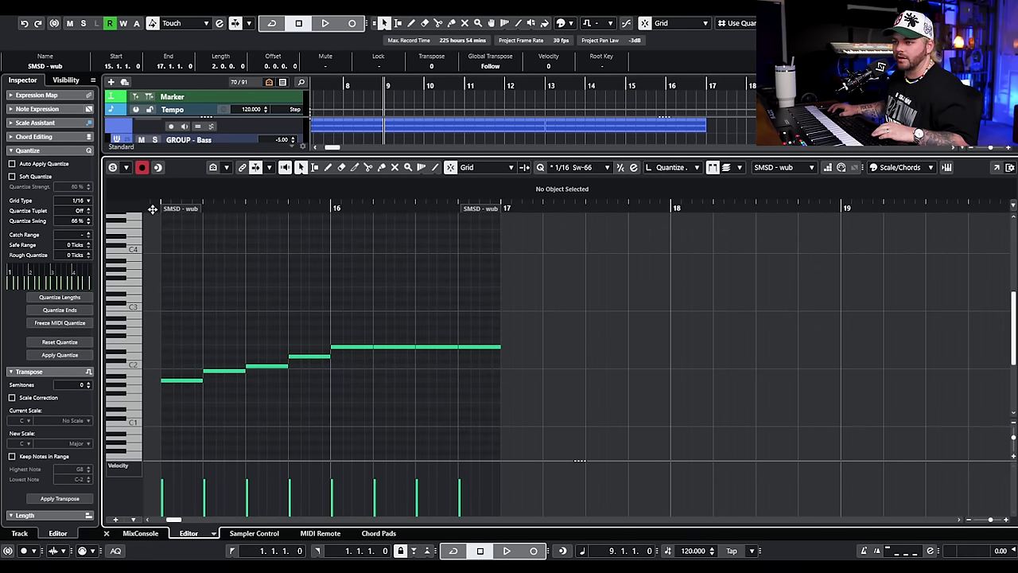
Step: Transpose all notes of the single-note line up one octave and listen to it from bar 15
left_click(157, 207)
left_click_drag(599, 307, 149, 406)
key("shift+Up")
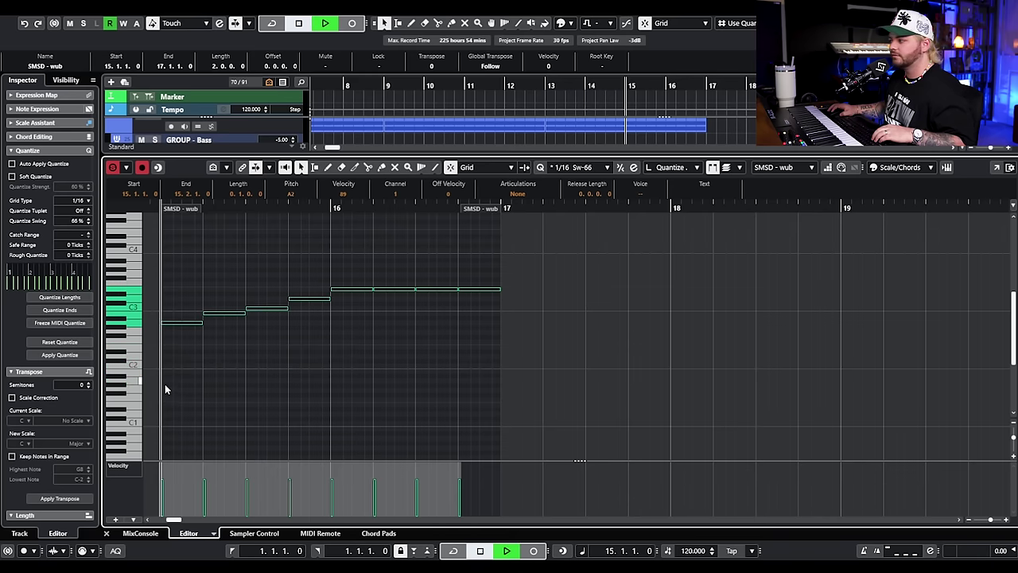
key("space")
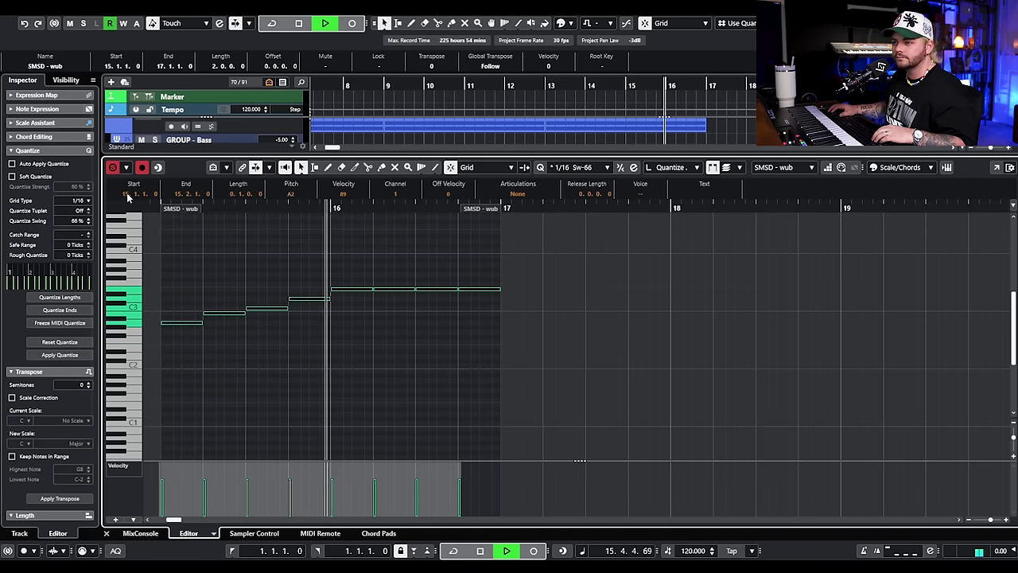
key("space")
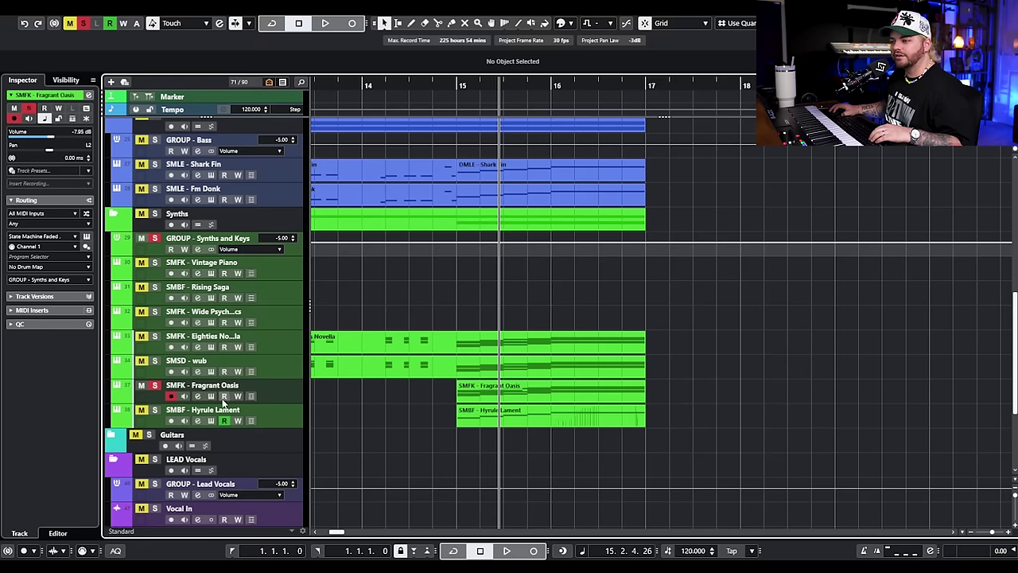
Step: Review the State Machine settings of the SMFK - Fragrant Oasis layer while playing it soloed
left_click(211, 395)
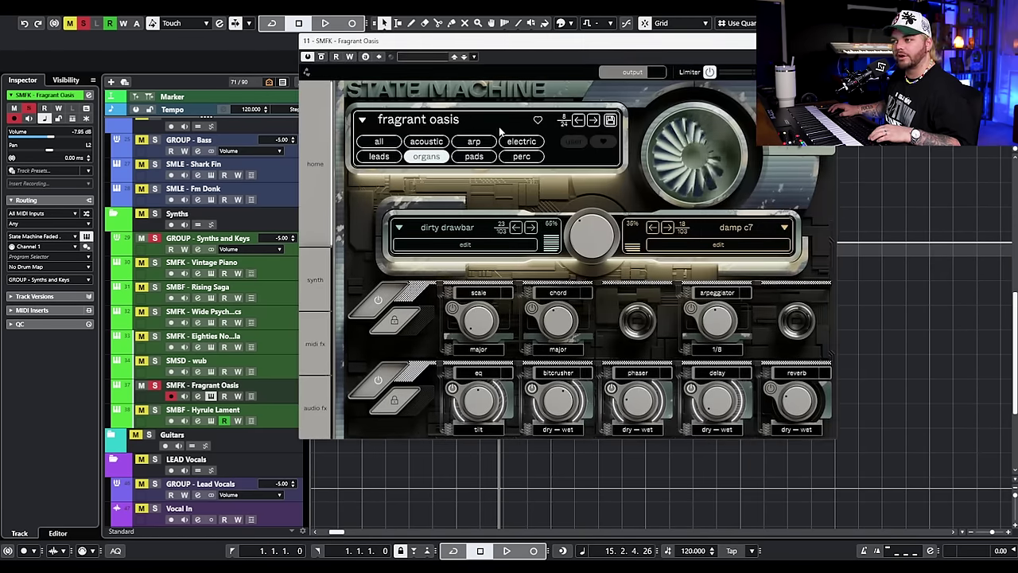
key("space")
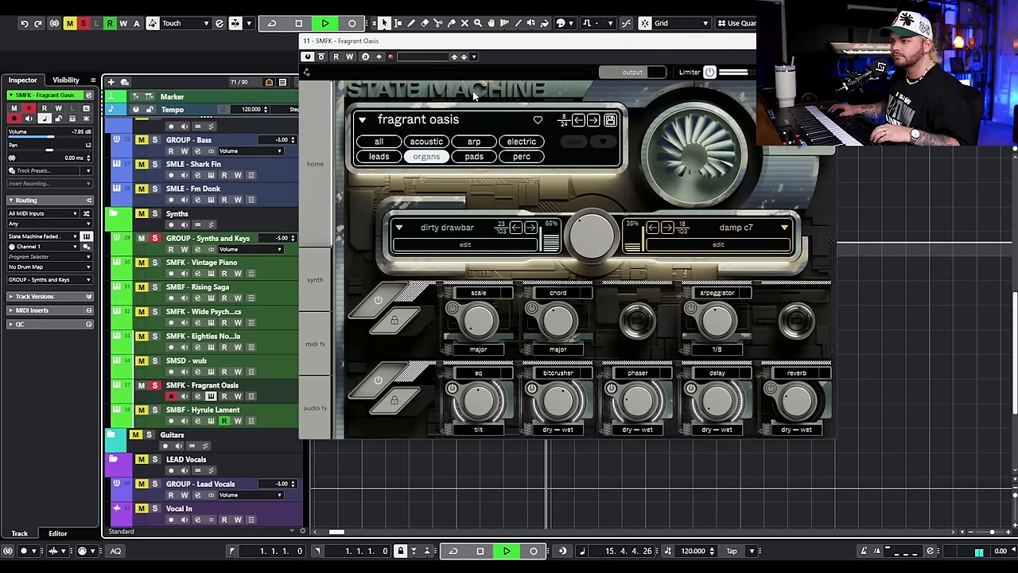
key("space")
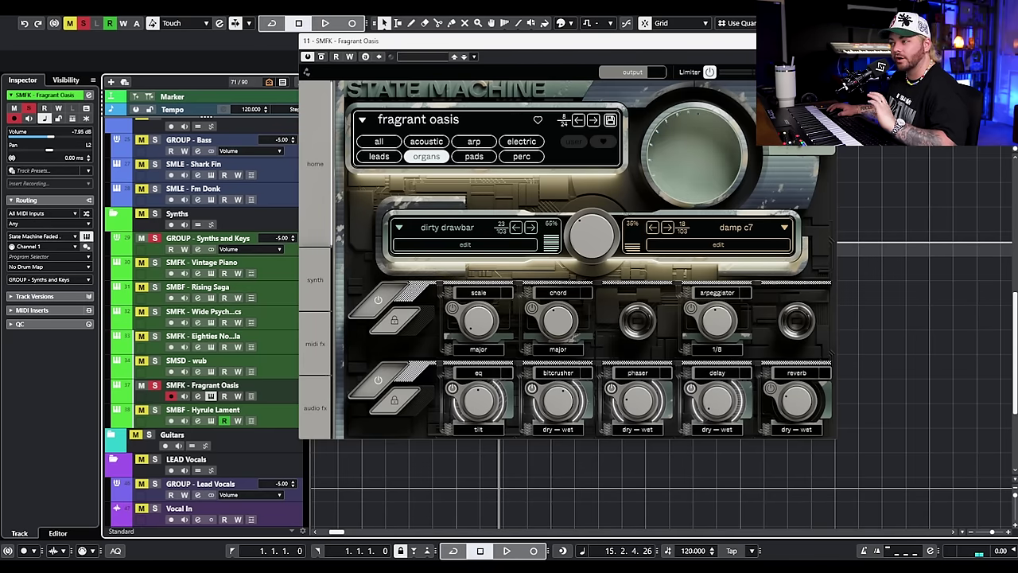
key("ctrl+w")
Step: Play from just before bar 15, solo the whole Synths folder to hear the layers together, and turn the solo off
left_click(452, 86)
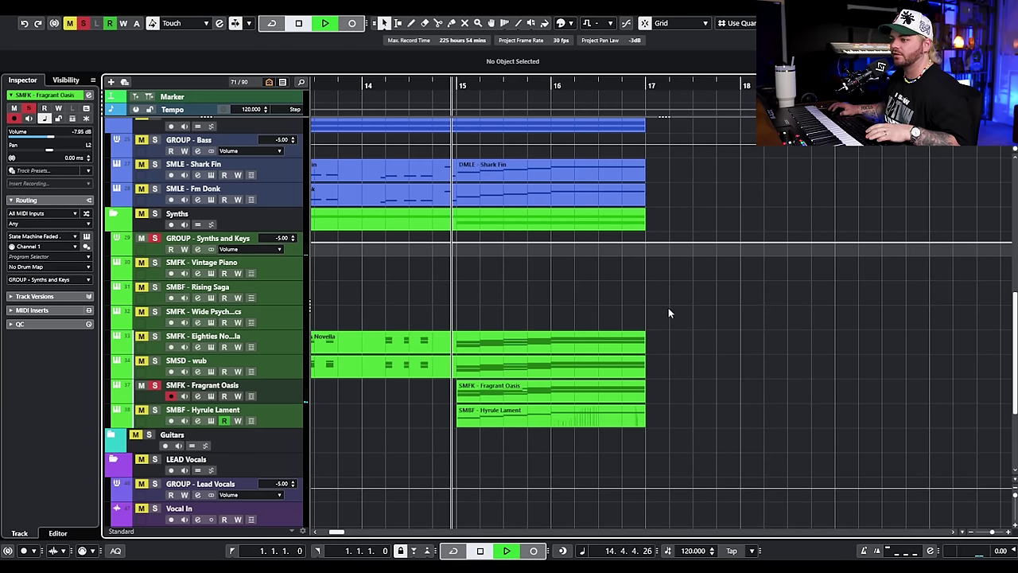
key("space")
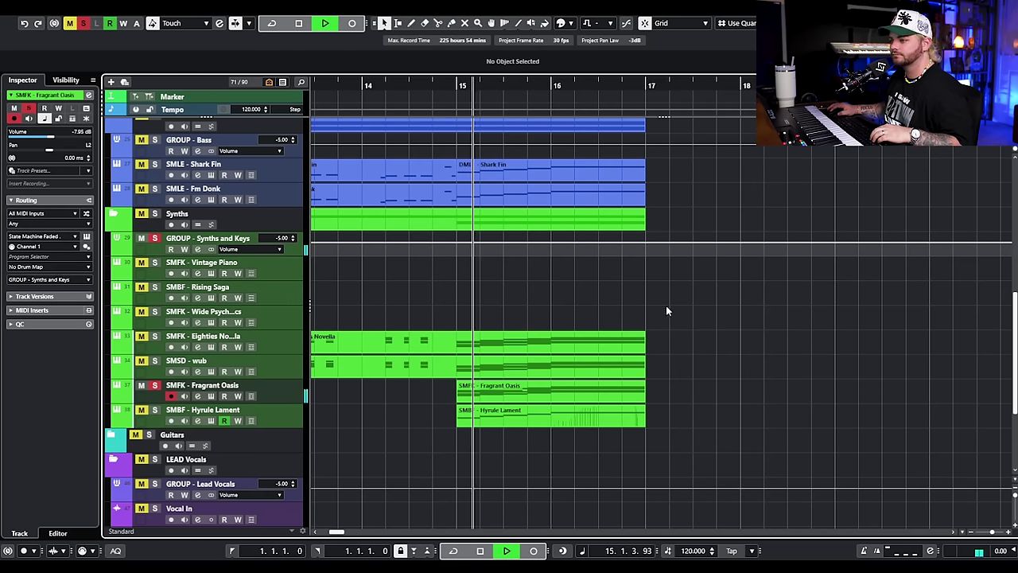
left_click(155, 213)
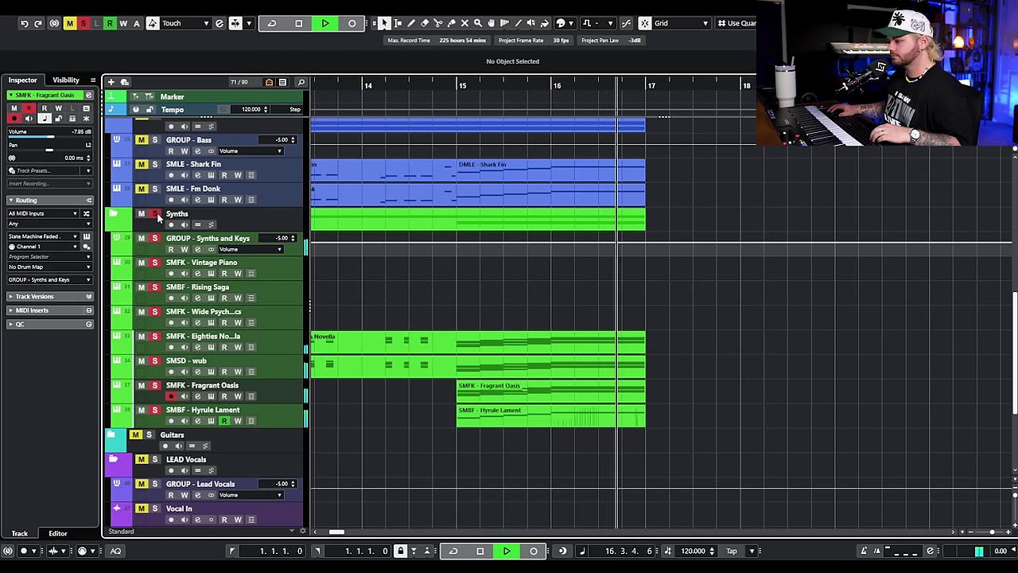
key("space")
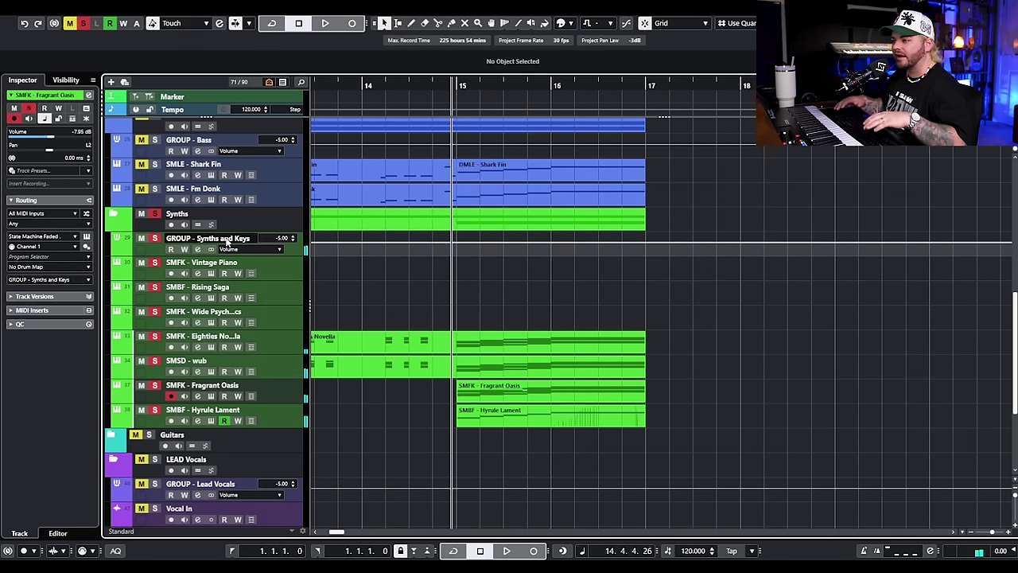
left_click(155, 216)
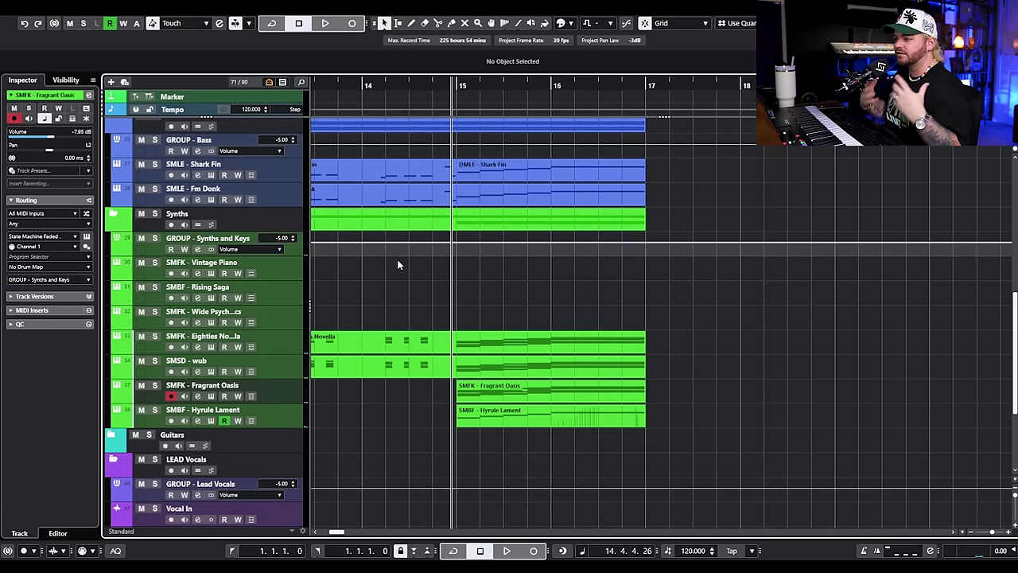
Step: Select the SMBF - Hyrule Lament track and check the channel settings of the Synths and Keys group
left_click(290, 417)
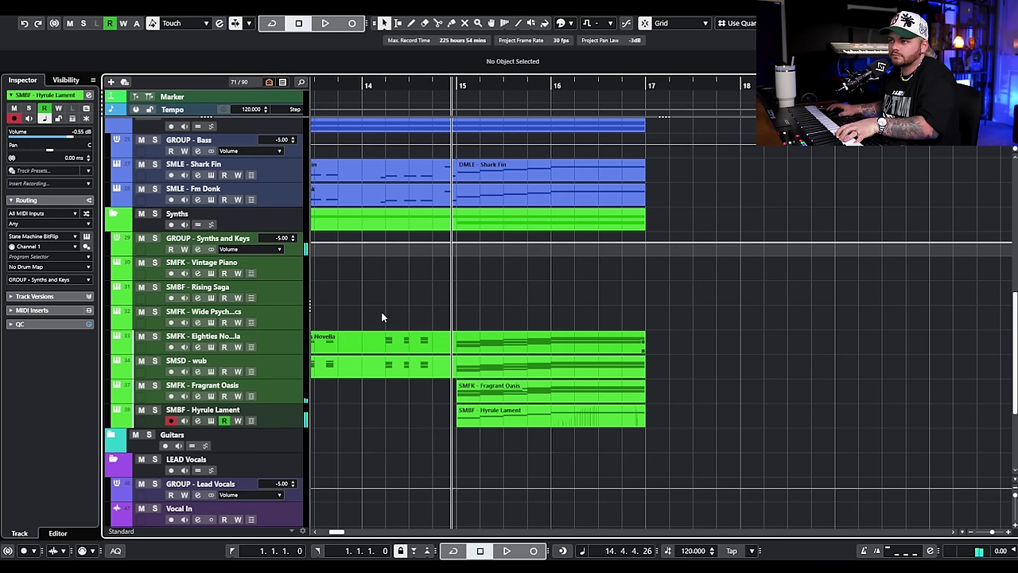
left_click(198, 249)
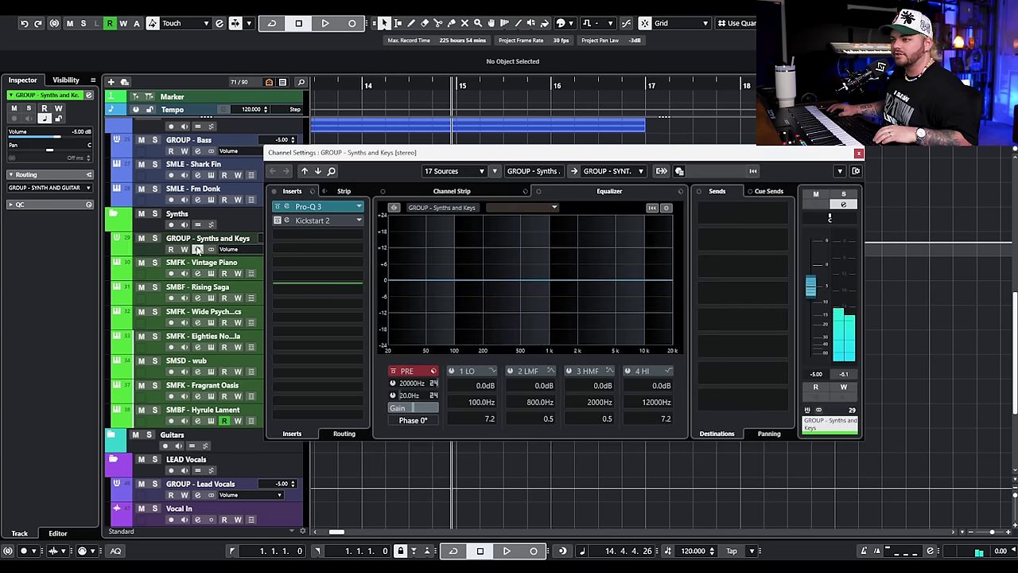
left_click(859, 154)
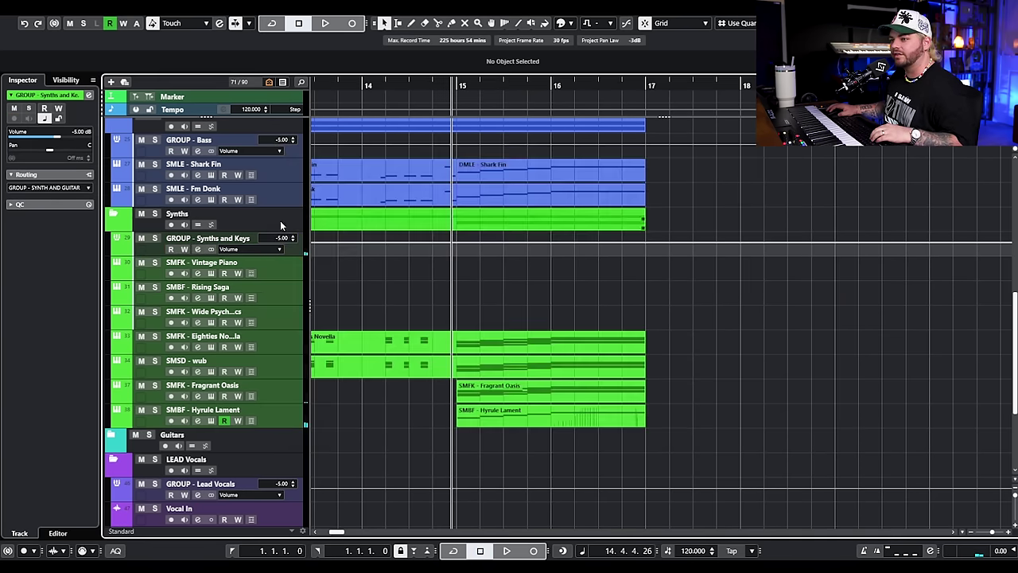
scroll(596, 330, "down", 3)
scroll(697, 252, "down", 3)
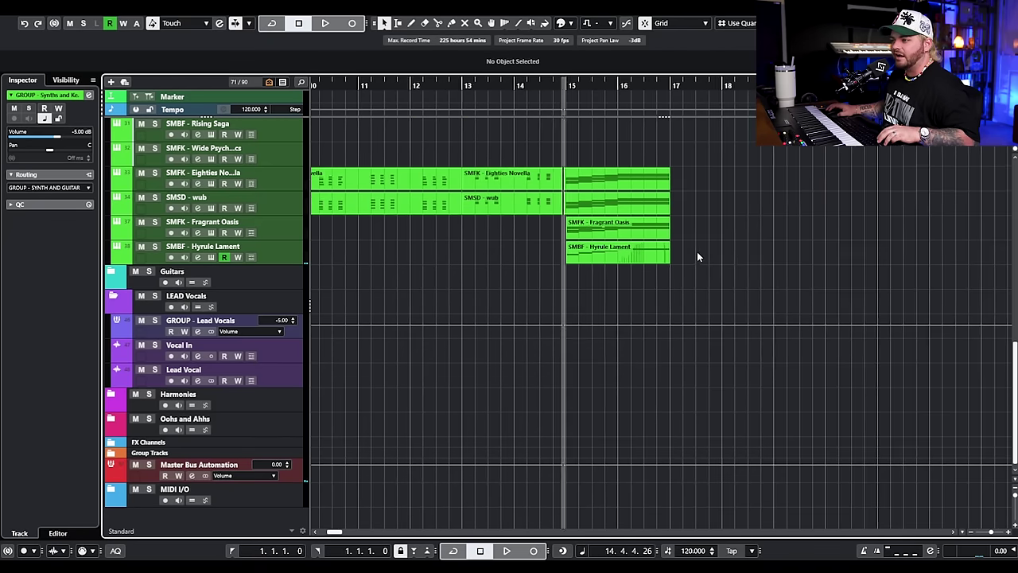
Step: Play the soloed SMSD - Calm Down pad from just before bar 9 while viewing its State Machine settings
scroll(697, 252, "left", 5)
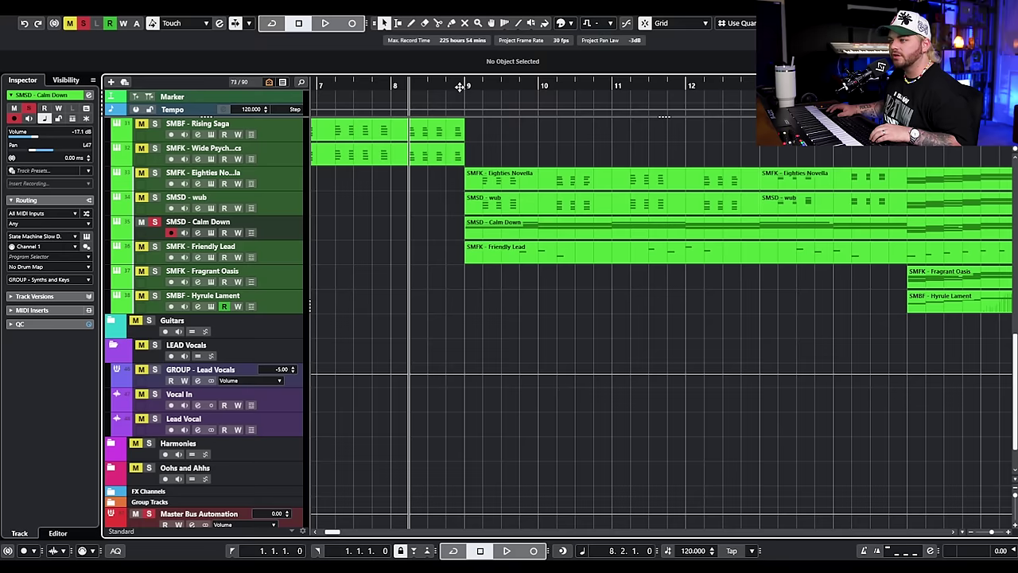
left_click(460, 86)
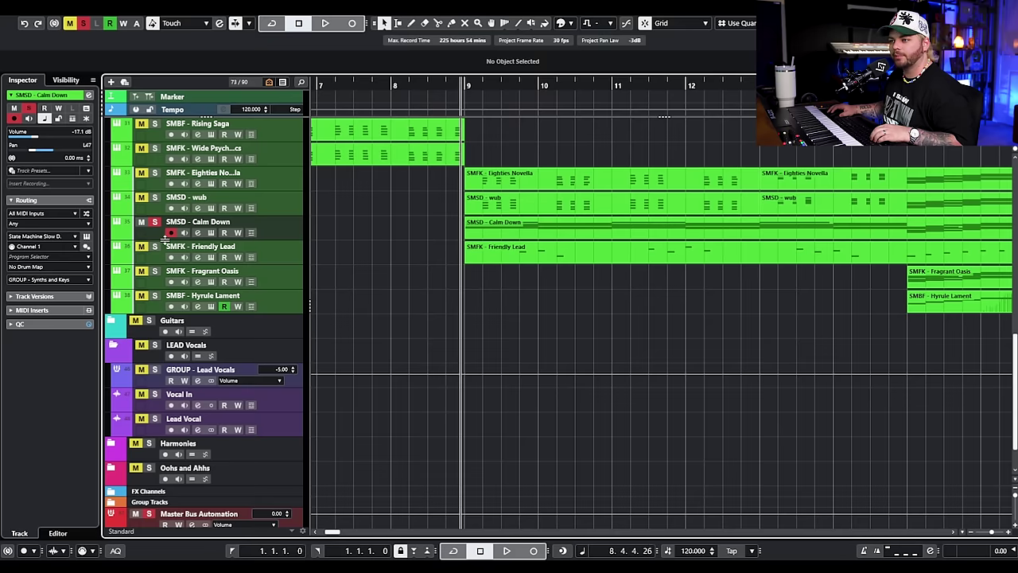
left_click(210, 233)
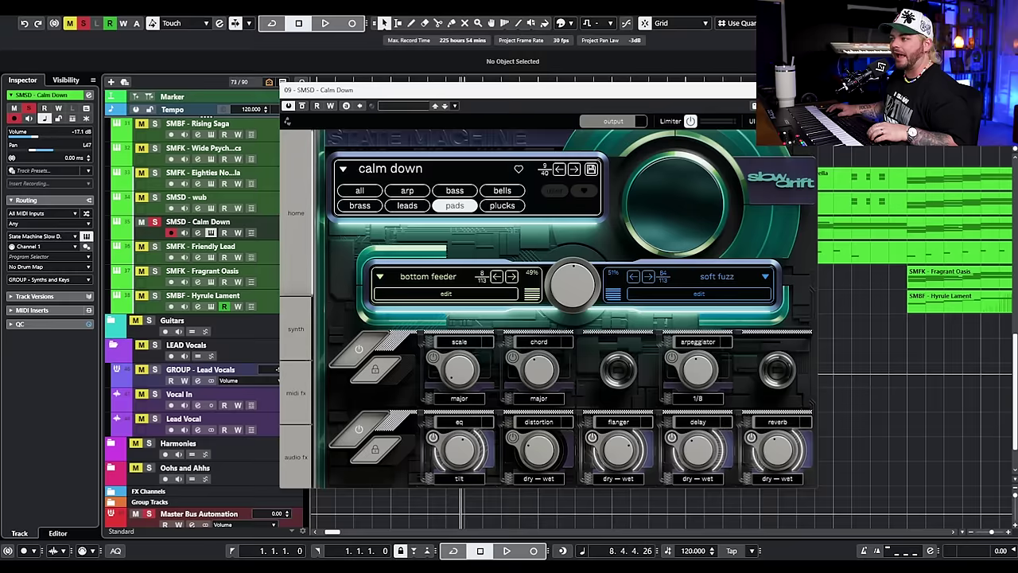
left_click_drag(789, 95, 766, 103)
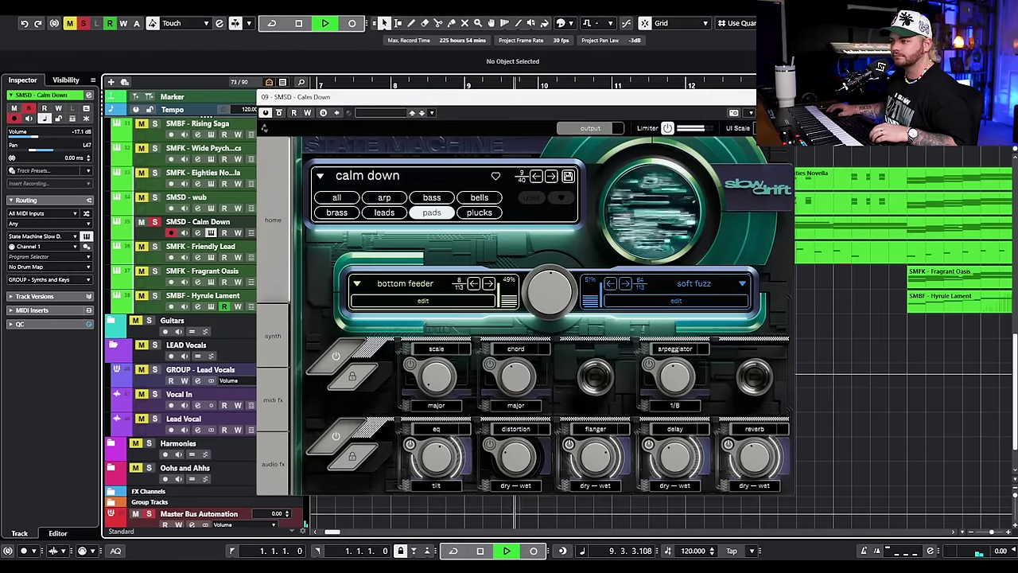
key("space")
Step: Switch the solo from Calm Down to SMFK - Friendly Lead, view its State Machine preset and listen to it from bar 9
left_click(155, 247)
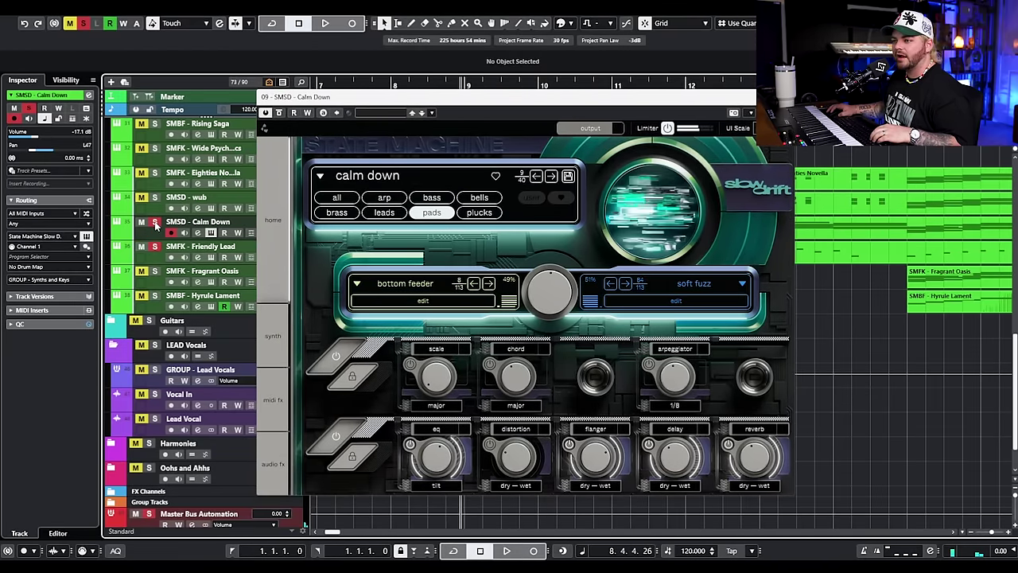
left_click(155, 222)
left_click(784, 96)
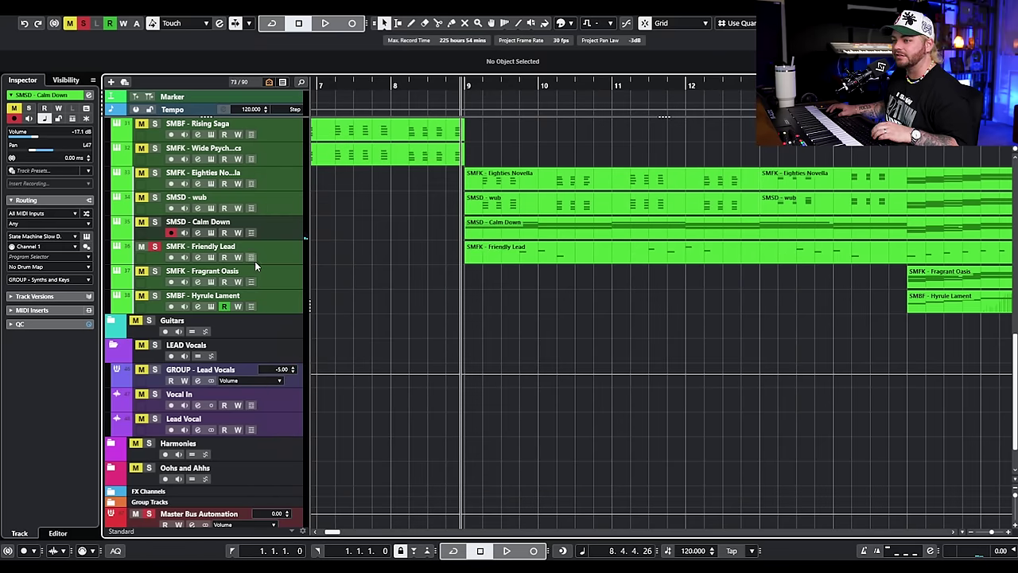
left_click(211, 258)
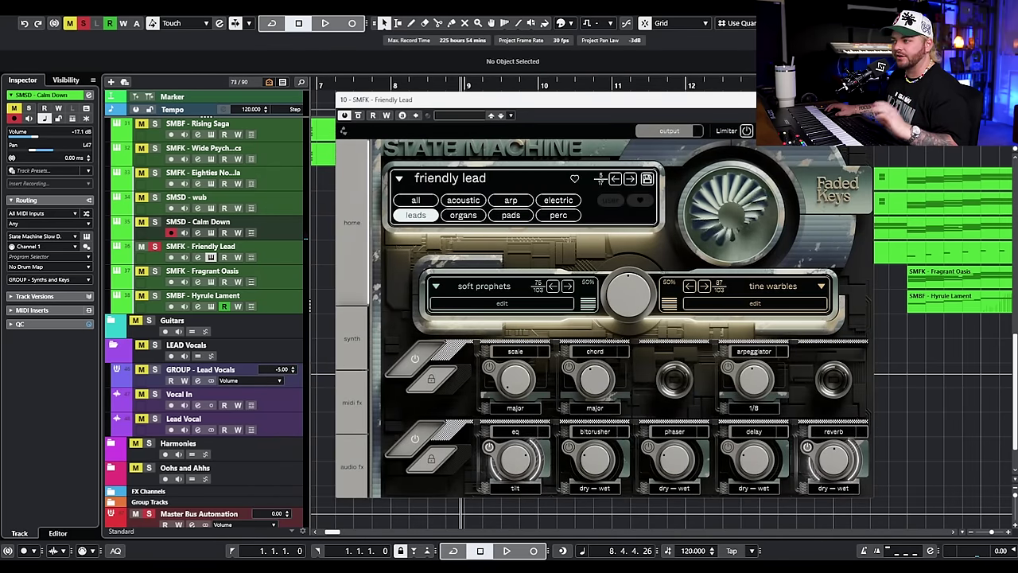
key("Escape")
key("space")
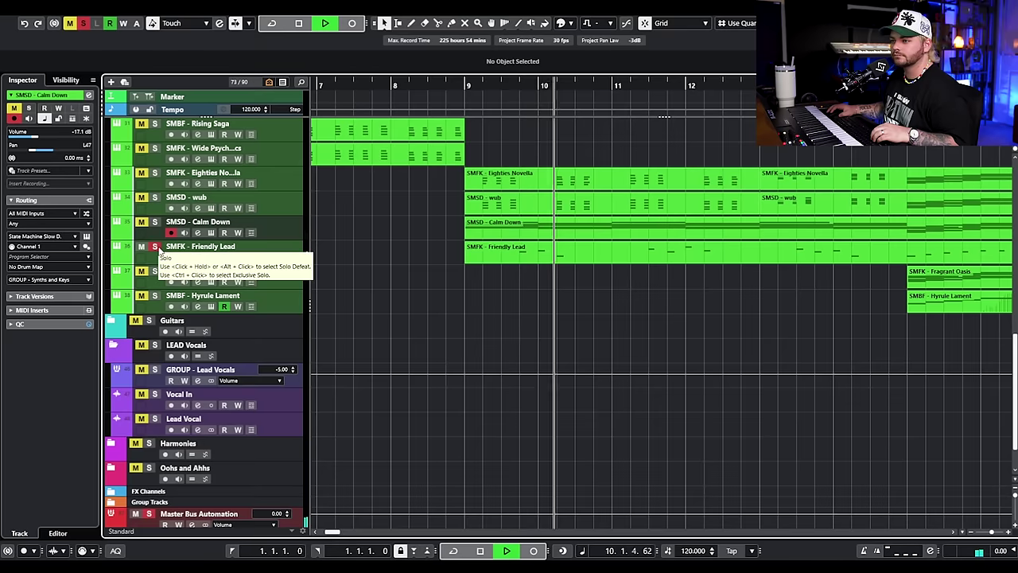
Step: Check the Friendly Lead channel's EQ, then clear the solo and play the full second section from bar 9
left_click(198, 257)
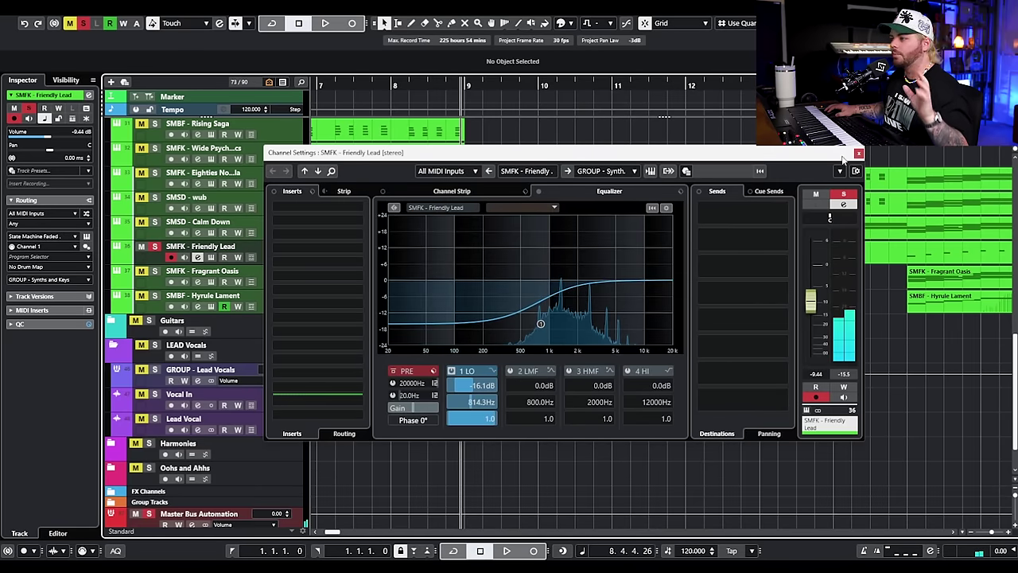
key("g")
key("g")
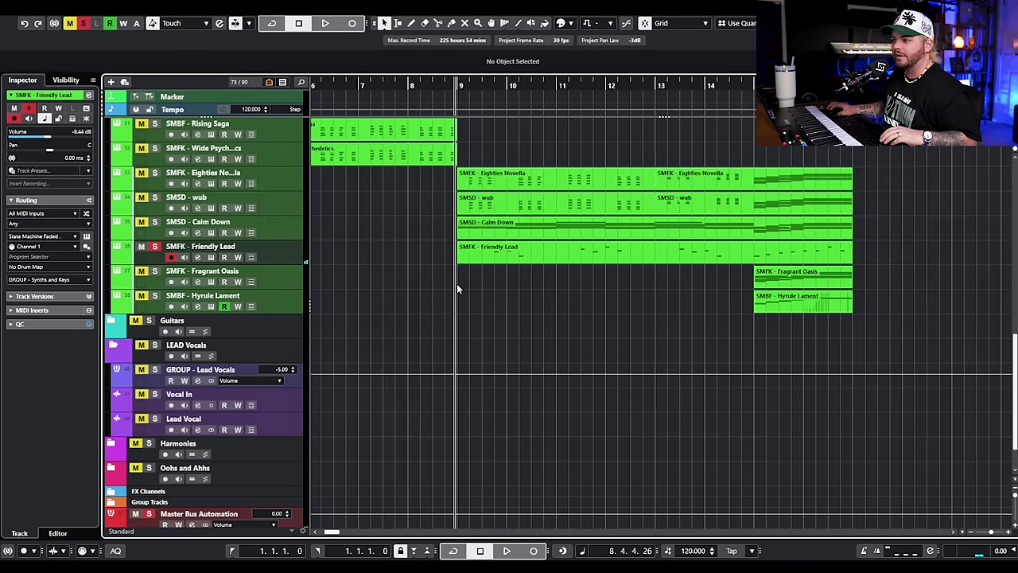
key("space")
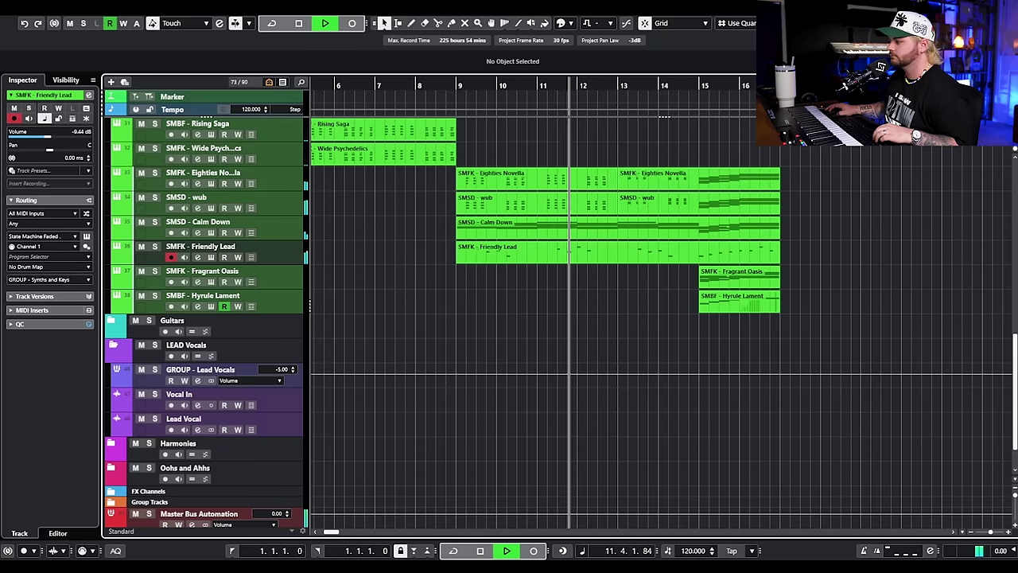
key("space")
Step: Duplicate the second section's parts from bars 9 to 17 so the section repeats from bar 17
key("g")
left_click_drag(767, 303, 495, 106)
scroll(567, 263, "up", 5)
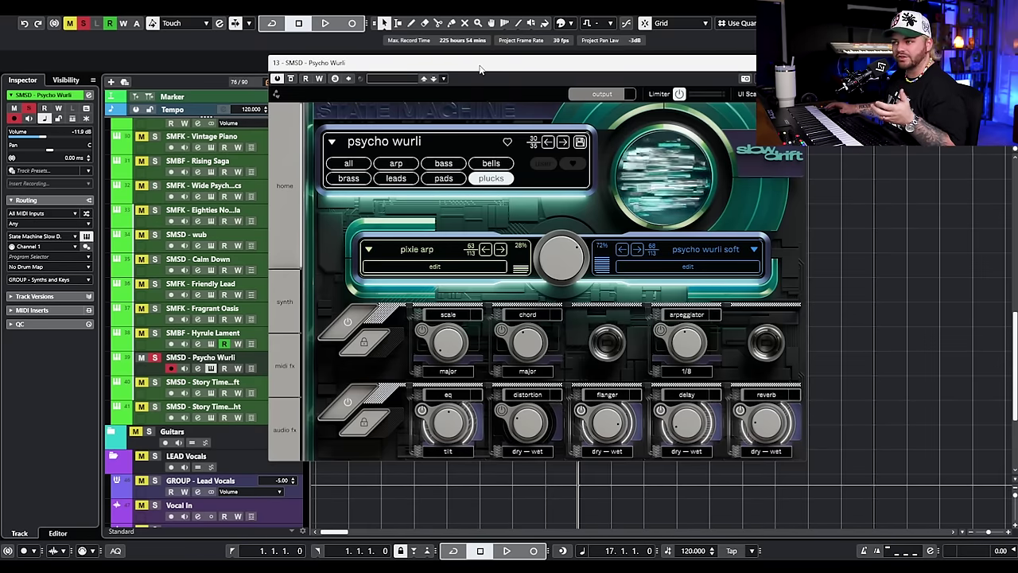
Step: Review the State Machine settings of SMSD - Psycho Wurli while playing it soloed from bar 17, and compare it with Friendly Lead
key("space")
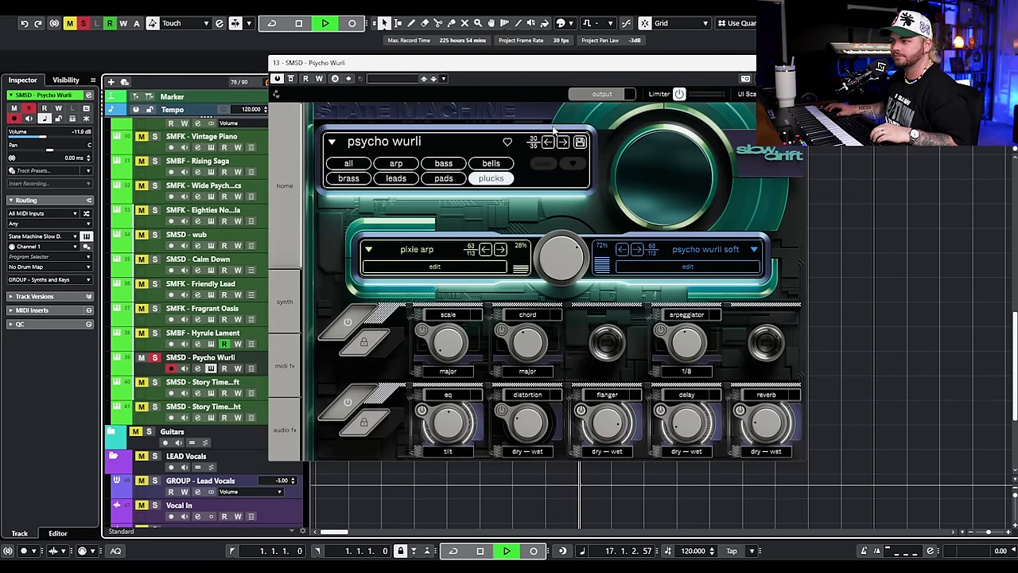
key("space")
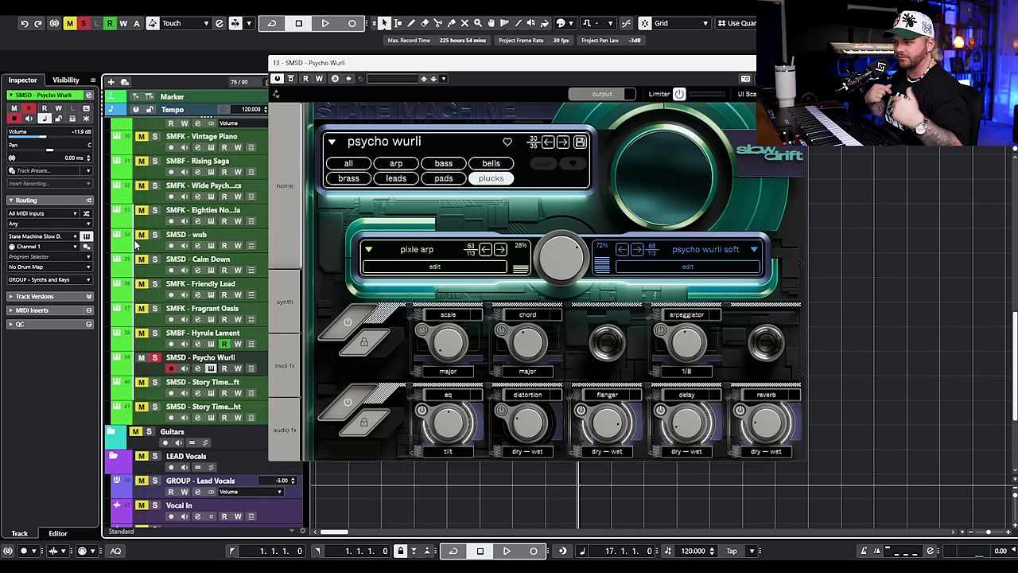
key("space")
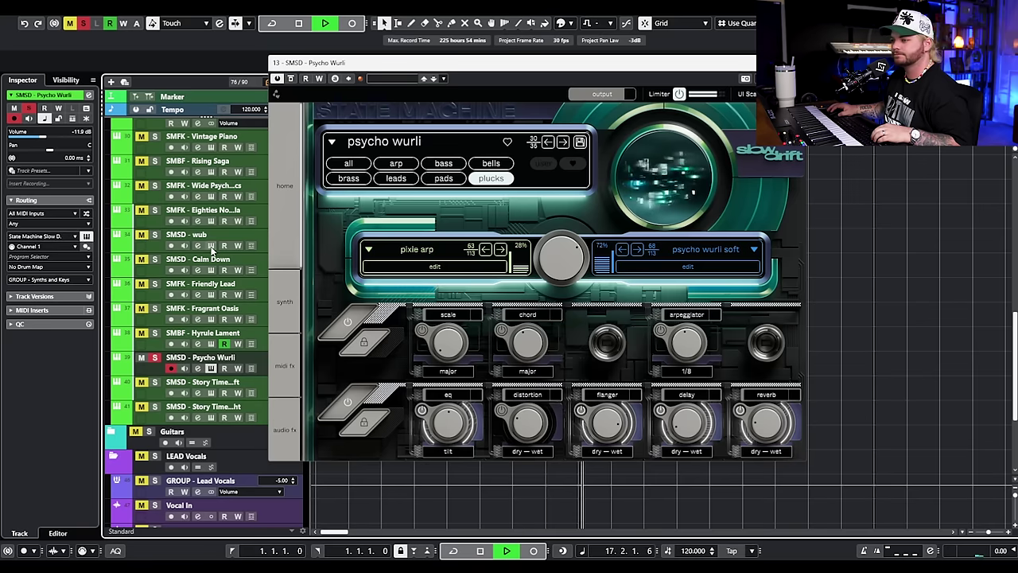
key("space")
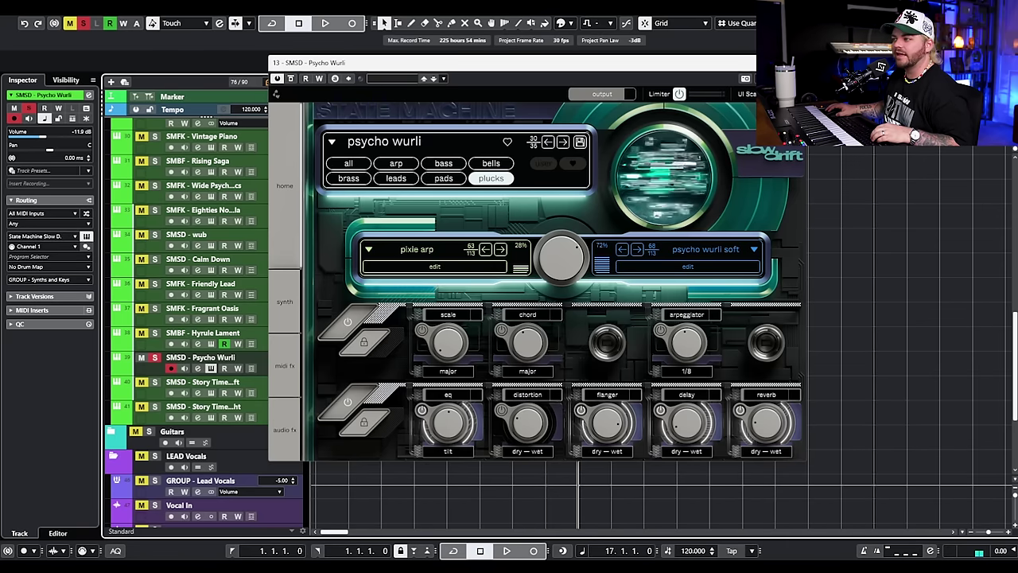
key("alt+F4")
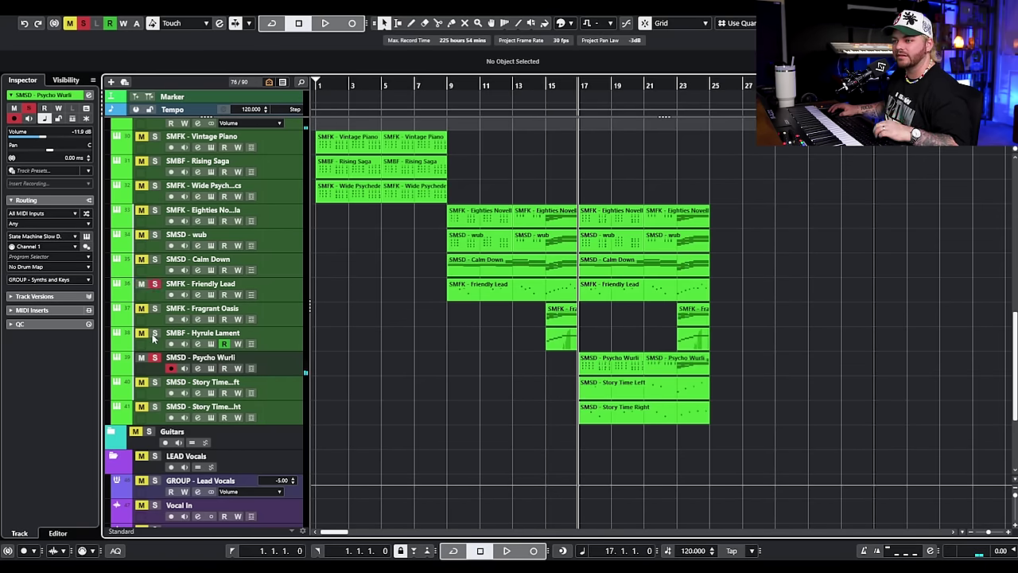
key("space")
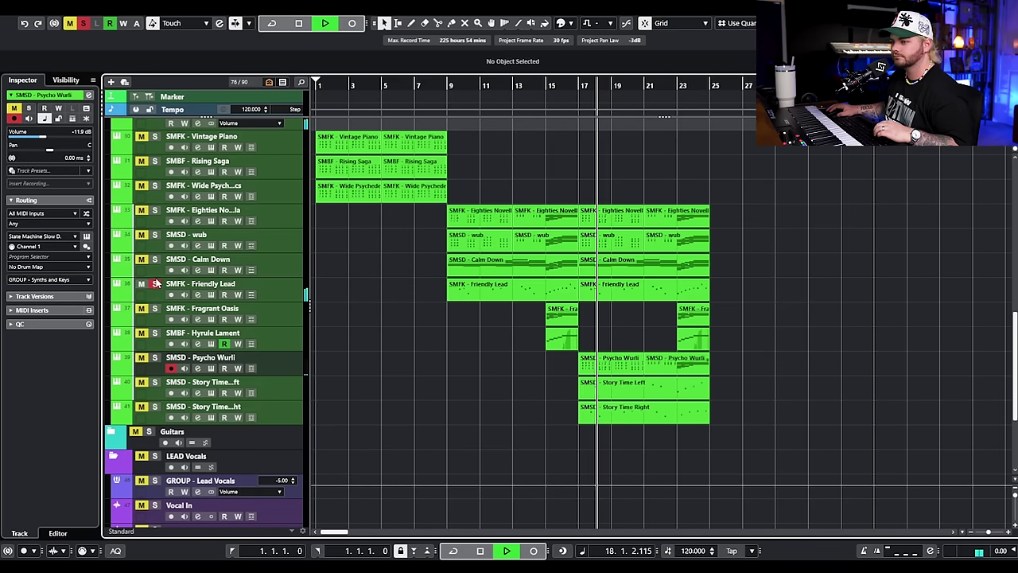
key("space")
Step: Replace the Friendly Lead solo with solos on Story Time Left and Story Time Right, and select both parts at bar 17
left_click(156, 287)
left_click(155, 383)
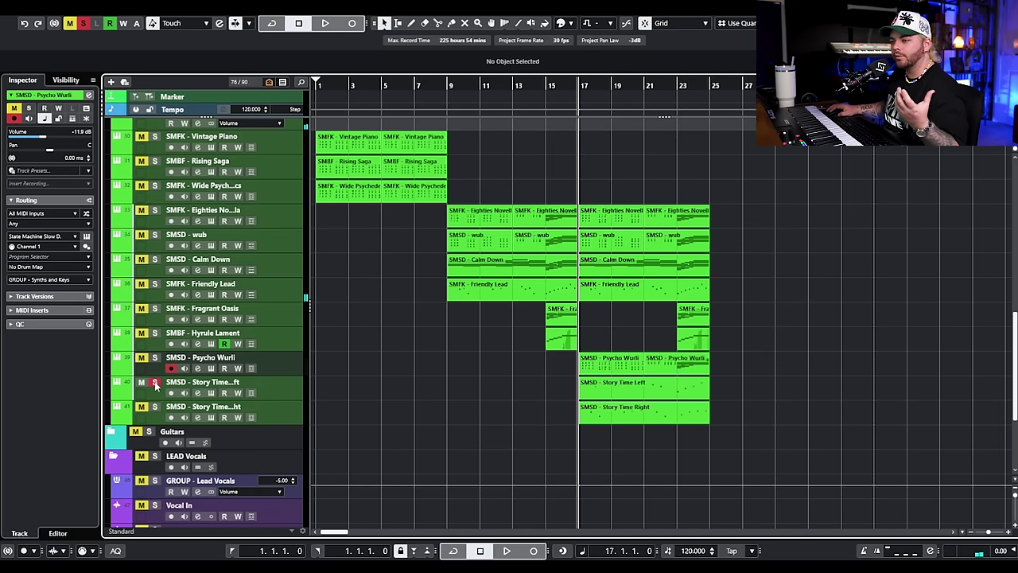
scroll(559, 405, "up", 5)
scroll(584, 460, "up", 3)
scroll(573, 439, "down", 5)
left_click_drag(448, 313, 447, 313)
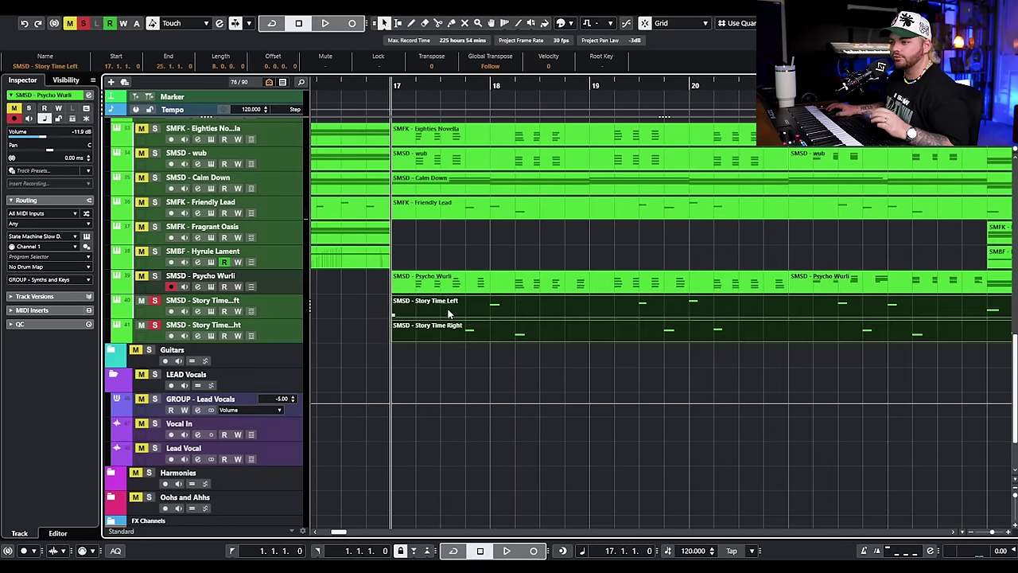
scroll(416, 343, "up", 3)
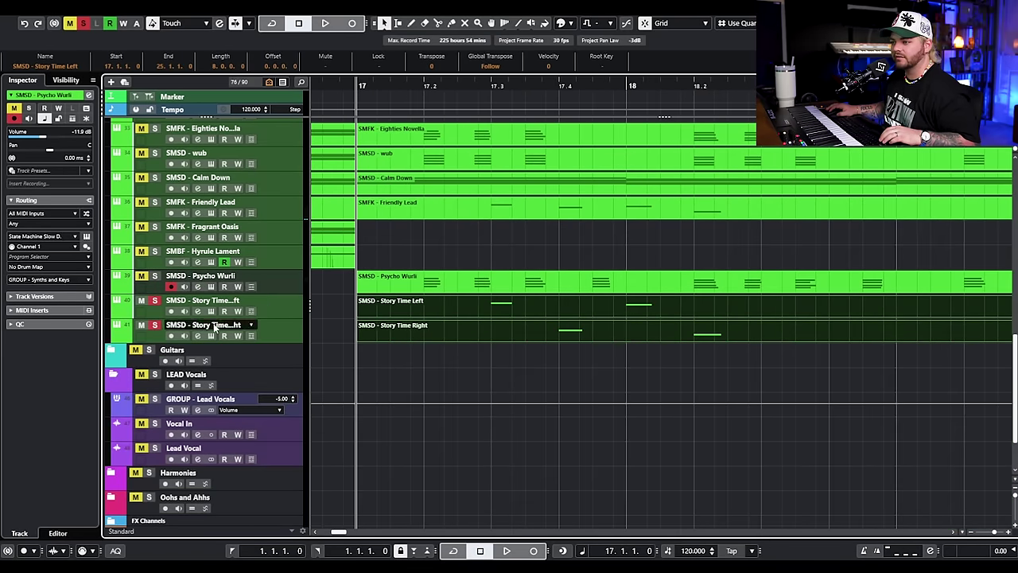
Step: Compare the notes of the Story Time Left and Story Time Right parts from bar 17 onward
left_click(339, 310)
left_click_drag(441, 296, 446, 327)
left_click(504, 304)
left_click(578, 338)
left_click(642, 313)
left_click(724, 339)
scroll(726, 339, "down", 3)
scroll(734, 358, "right", 4)
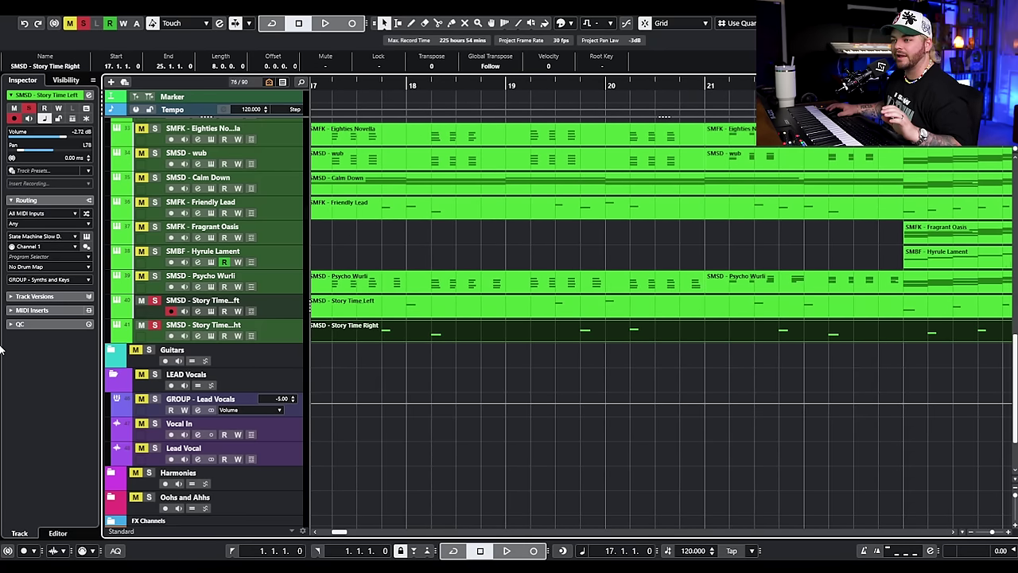
Step: View the Story Time Left instrument, play both soloed Story Time tracks from bar 17, and turn all solos off
left_click(211, 310)
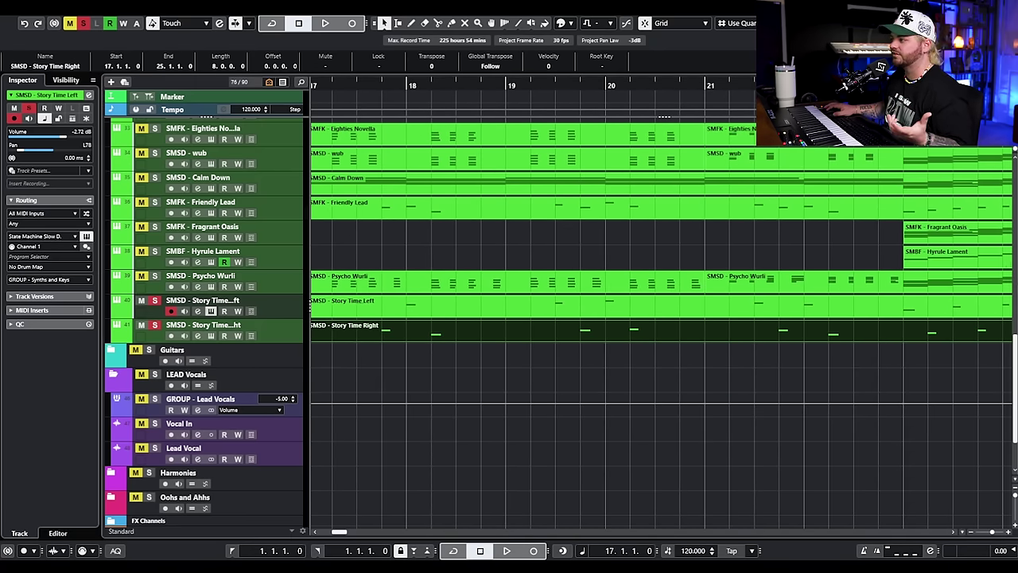
left_click_drag(1017, 91, 256, 91)
left_click(743, 91)
scroll(727, 241, "down", 3)
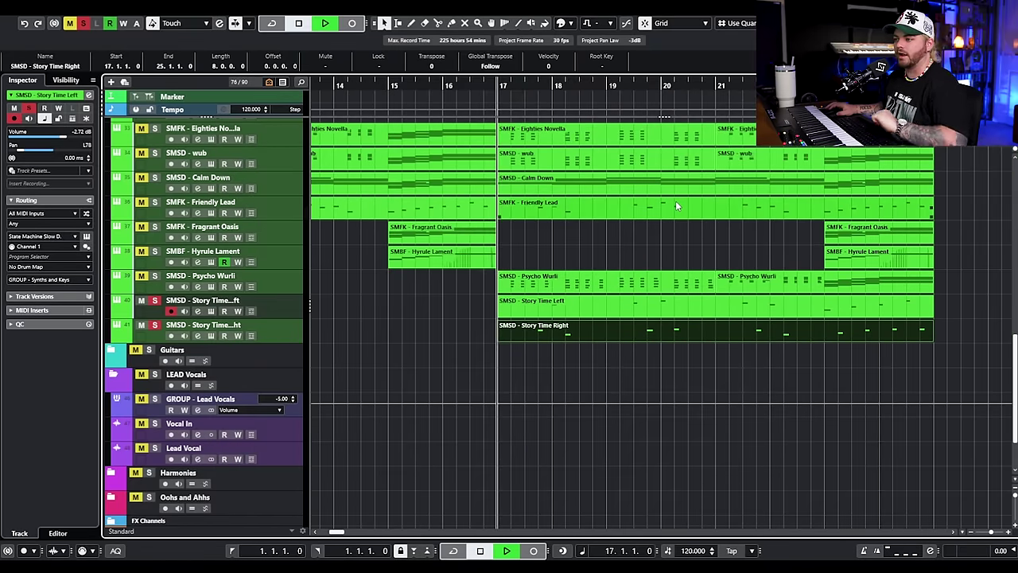
key("space")
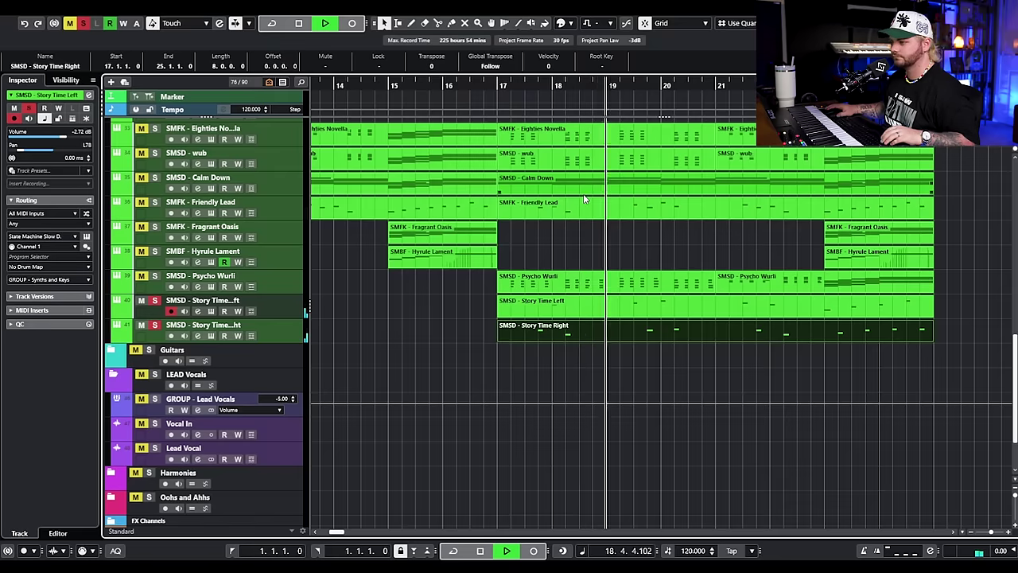
scroll(583, 193, "down", 2)
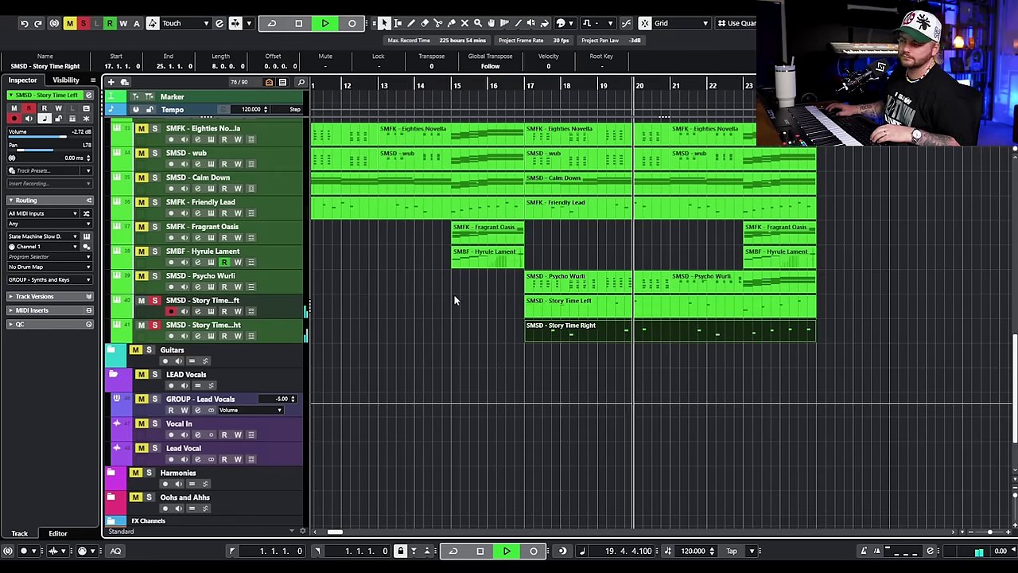
key("space")
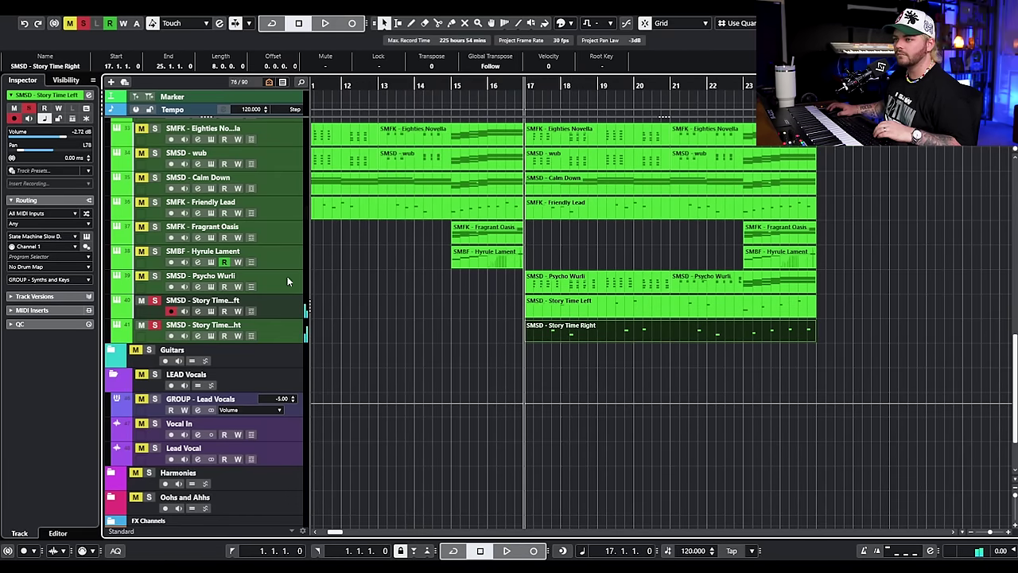
left_click(83, 24)
Step: Select the first section's parts in bars 1 to 9, including the main drums and vocal chops
scroll(677, 266, "down", 3)
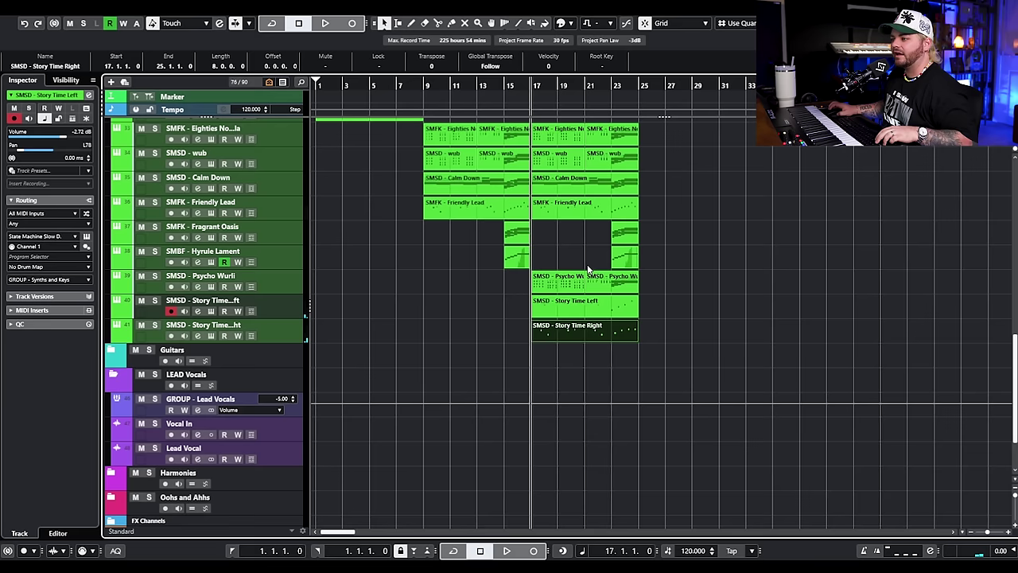
scroll(587, 250, "up", 10)
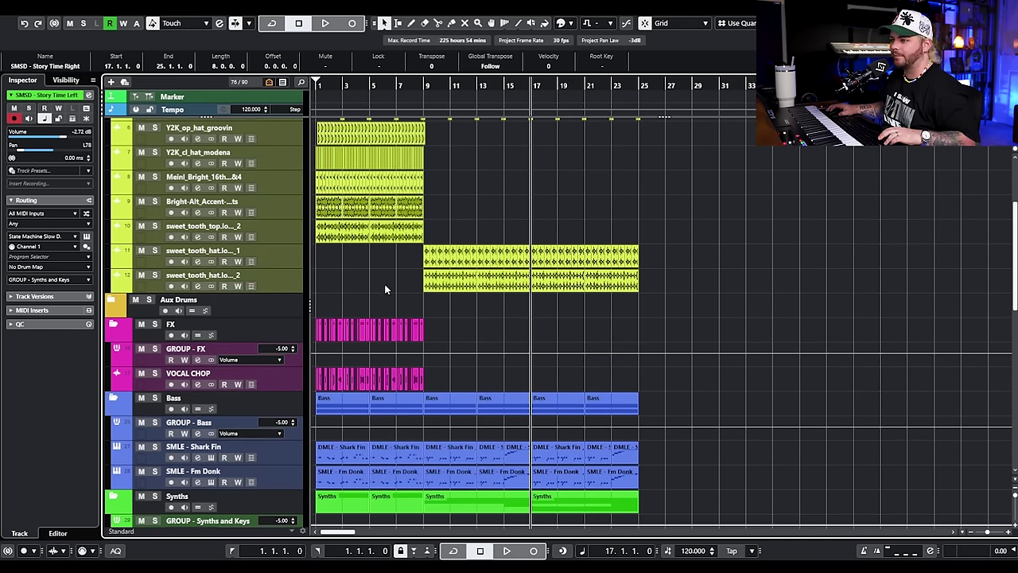
scroll(462, 266, "up", 2)
scroll(555, 312, "down", 8)
left_click(547, 222)
scroll(547, 222, "up", 10)
scroll(557, 257, "up", 5)
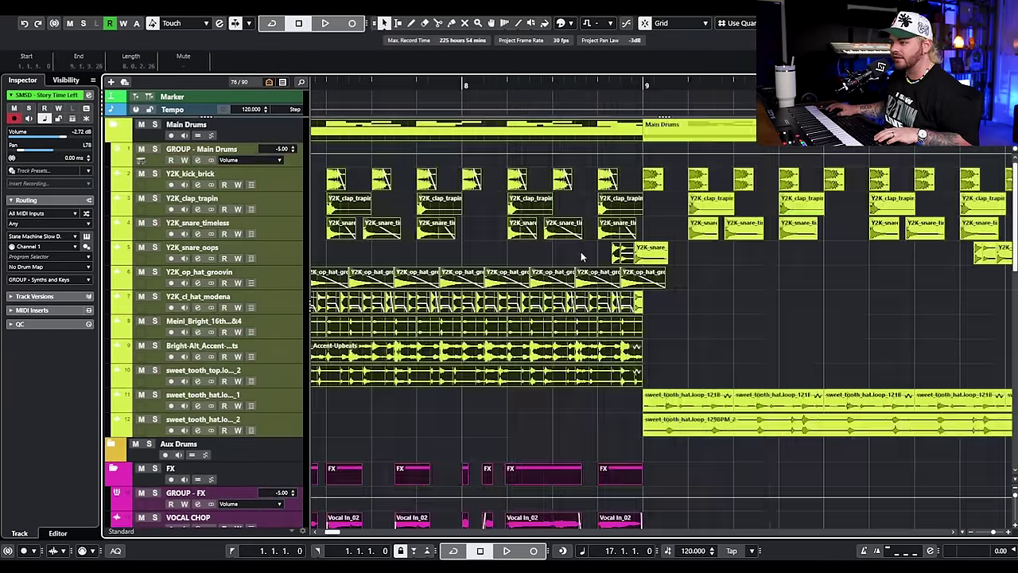
scroll(692, 283, "down", 7)
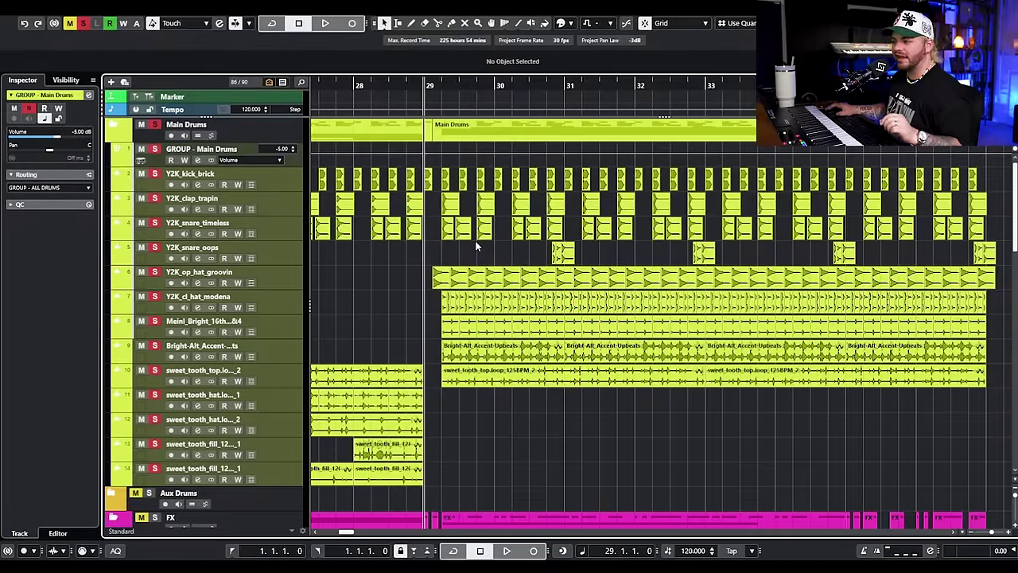
Step: Replace the Main Drums solo with a Synths folder solo, and select the Vintage Piano, Rising Saga and Wide Psychedelics parts in bars 5 to 13
scroll(476, 246, "down", 10)
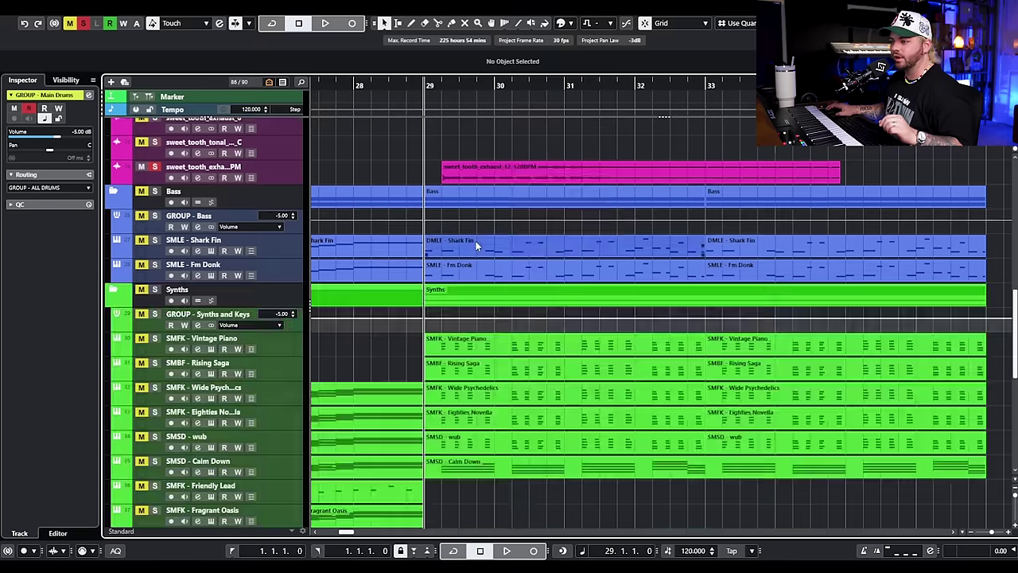
left_click(86, 24)
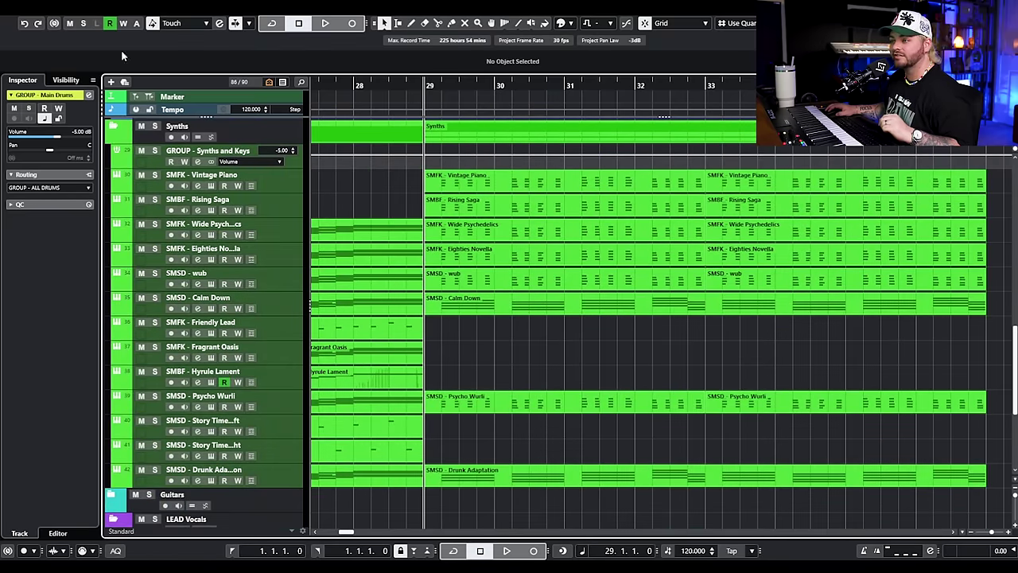
left_click(154, 125)
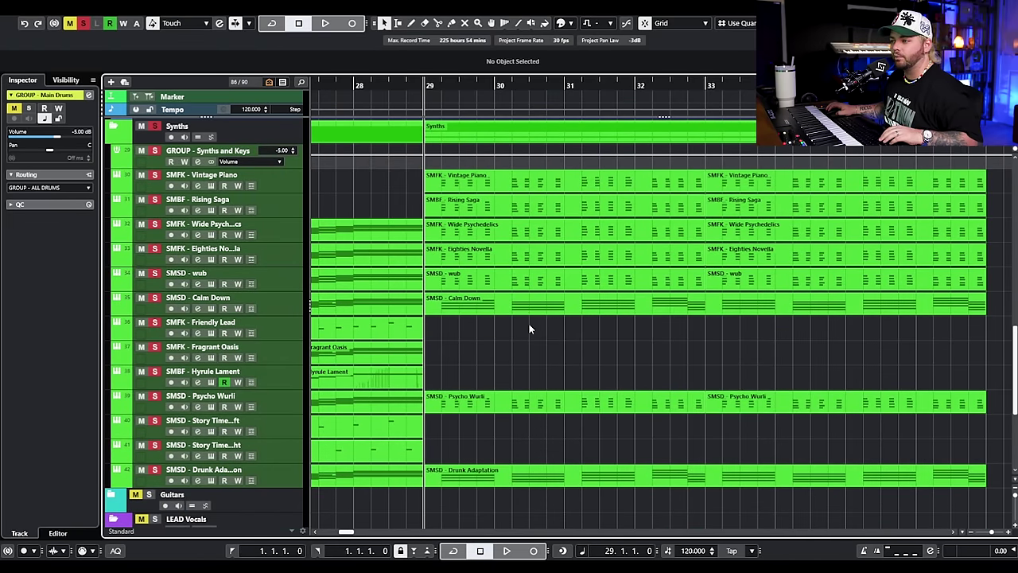
scroll(546, 346, "down", 4, "ctrl")
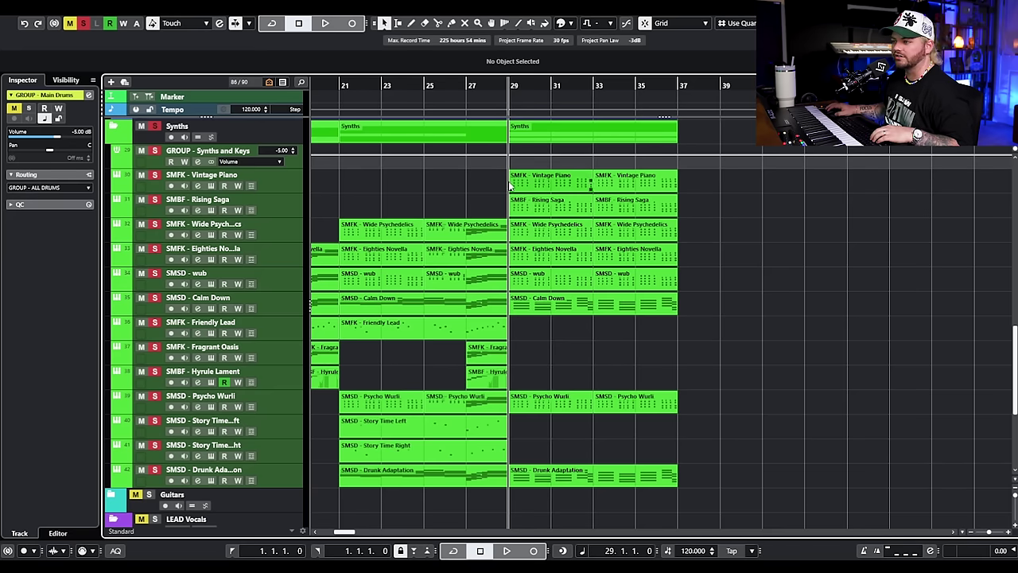
scroll(457, 251, "left", 10)
left_click_drag(547, 265, 447, 185)
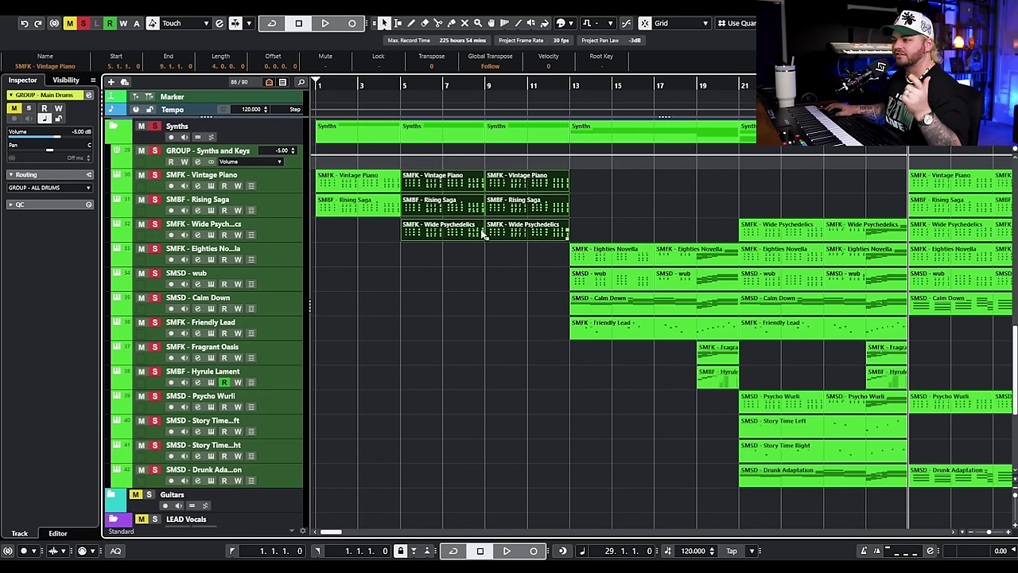
Step: Highlight the Psycho Wurli, Calm Down and Drunk Adaptation parts one after another in the section starting at bar 29
scroll(827, 275, "down", 6)
scroll(742, 275, "up", 3)
left_click_drag(761, 253, 435, 257)
left_click_drag(690, 347, 612, 424)
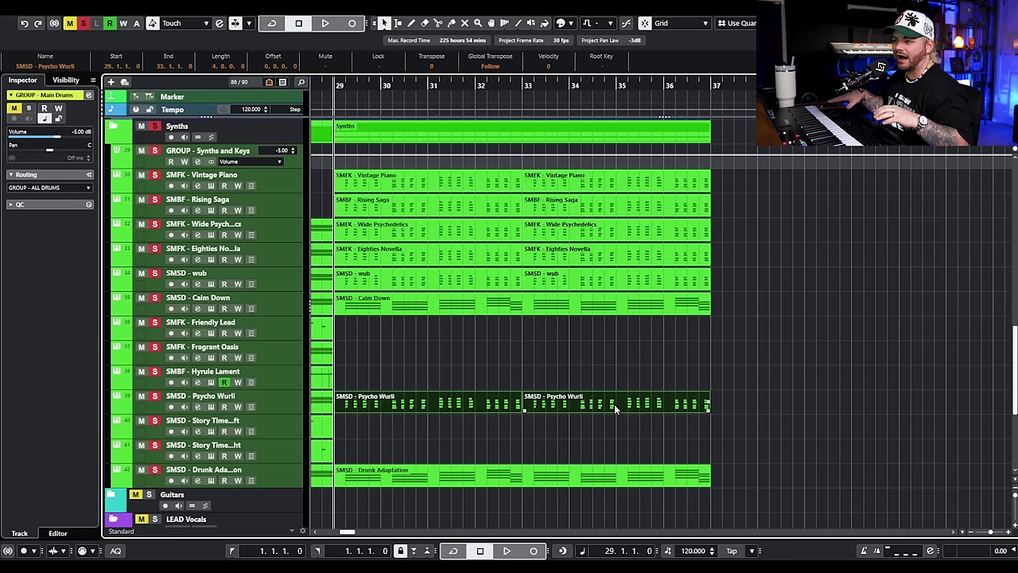
left_click_drag(564, 333, 494, 293)
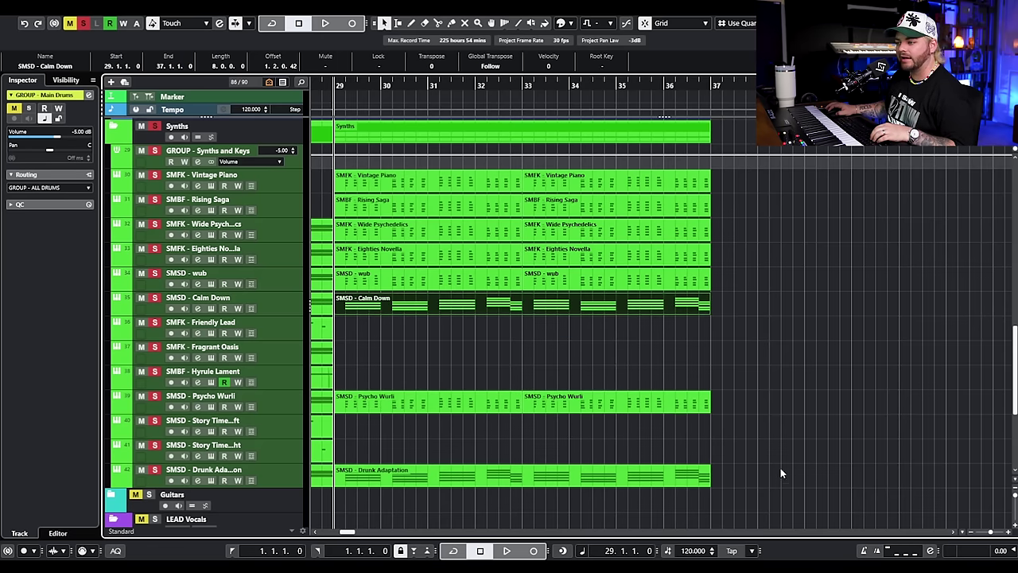
left_click_drag(780, 473, 494, 491)
Step: Play the soloed synth layers from bar 29
scroll(543, 448, "down", 3)
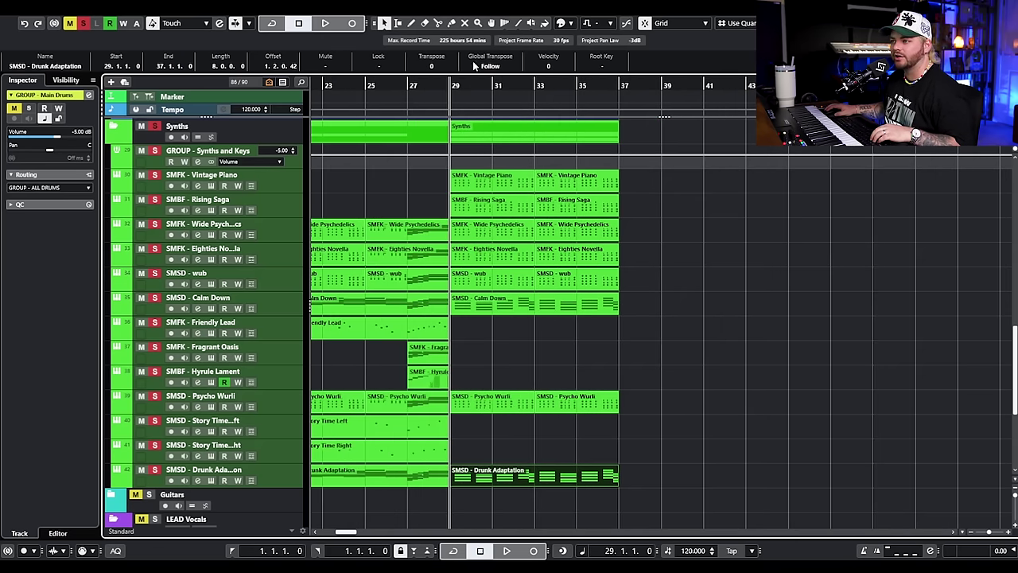
key("space")
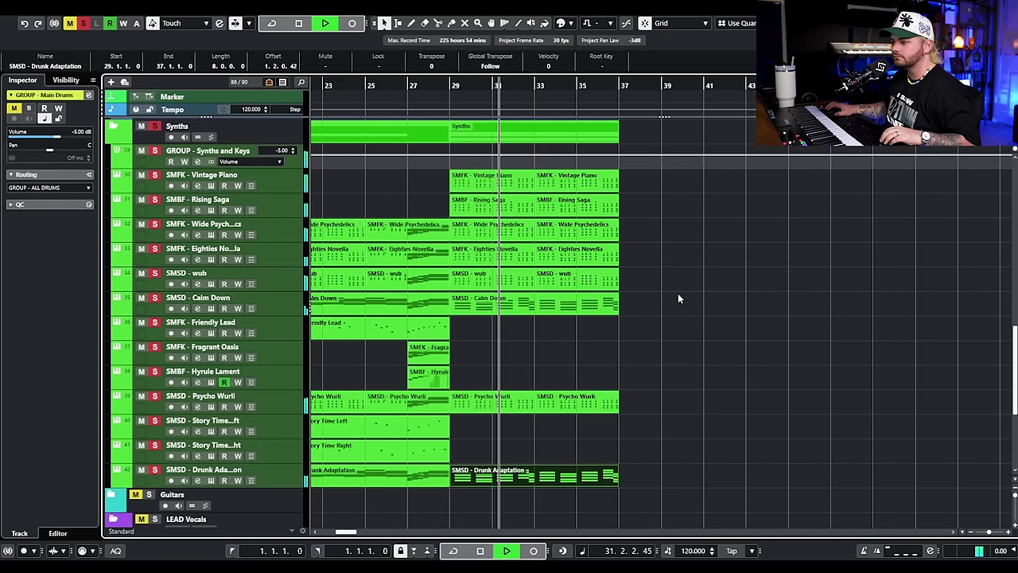
key("space")
Step: Add the Bass folder to the solo and play the bass and synths together from bar 29
scroll(654, 289, "up", 3)
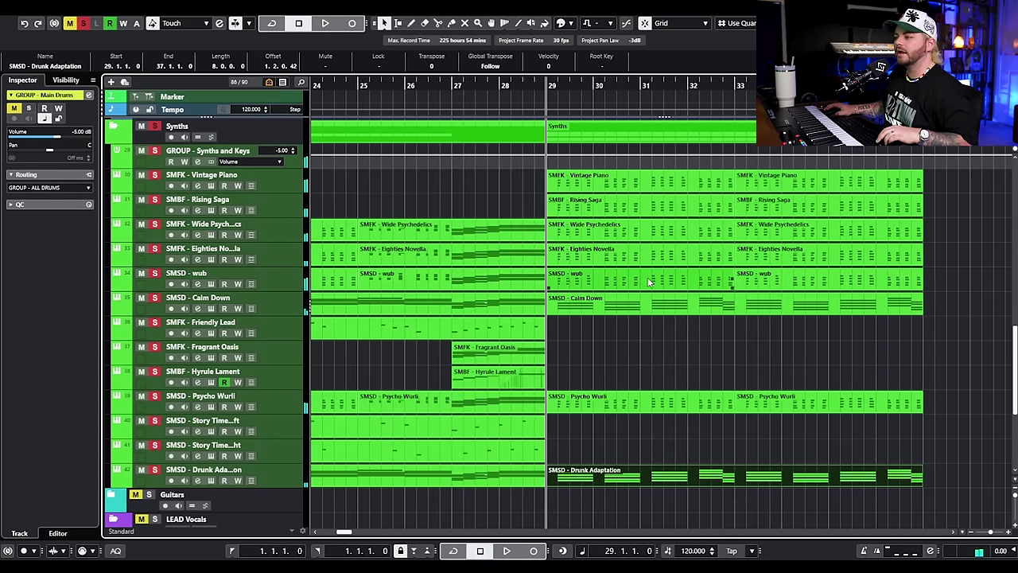
scroll(649, 283, "down", 3)
scroll(625, 294, "up", 4)
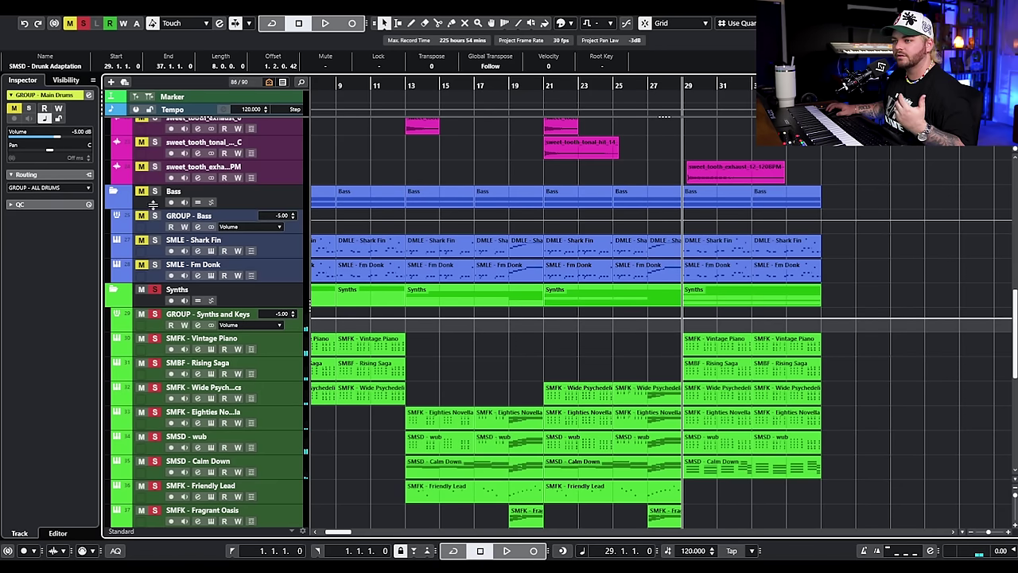
key("space")
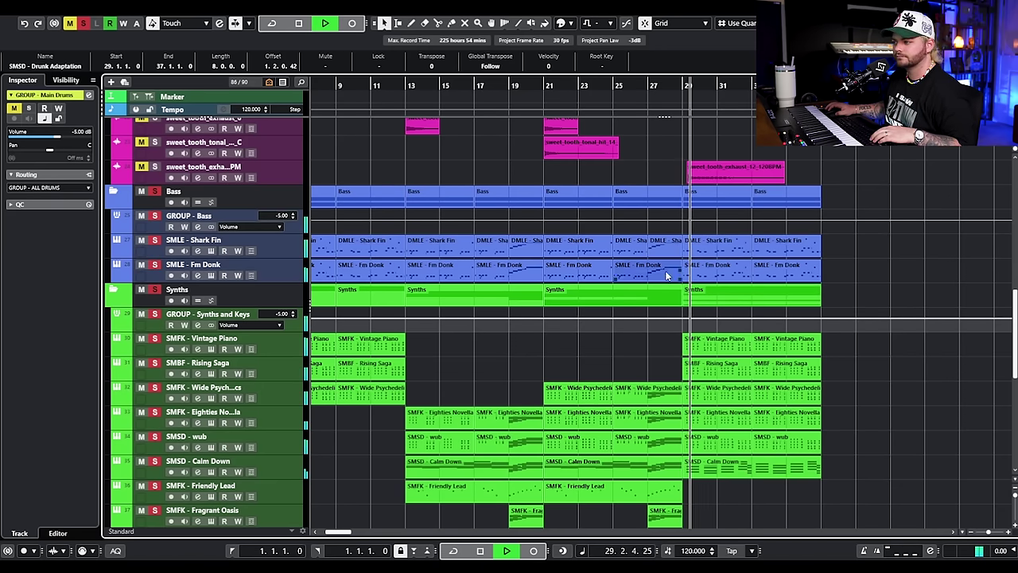
scroll(837, 311, "up", 6)
scroll(844, 318, "down", 10)
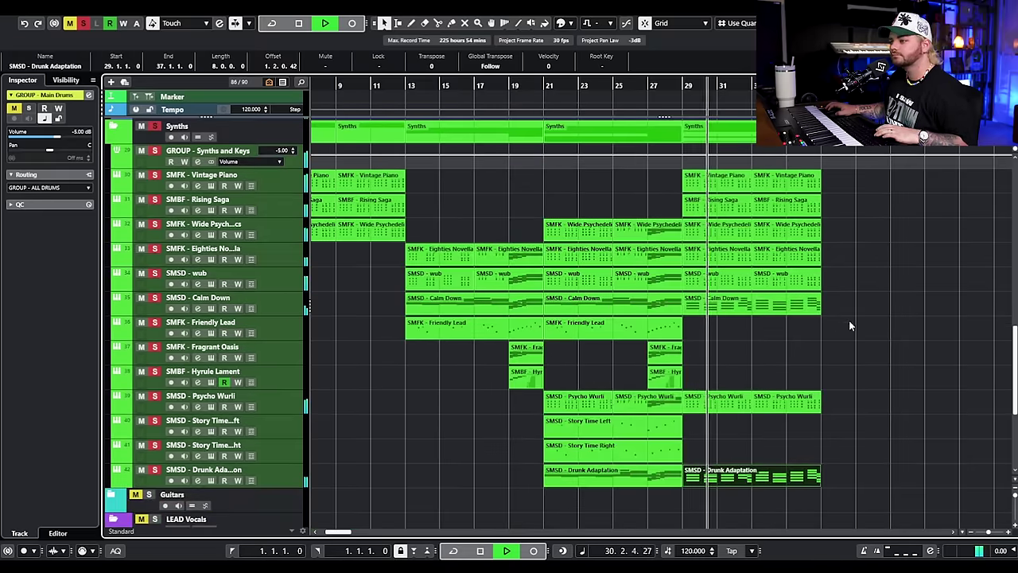
key("space")
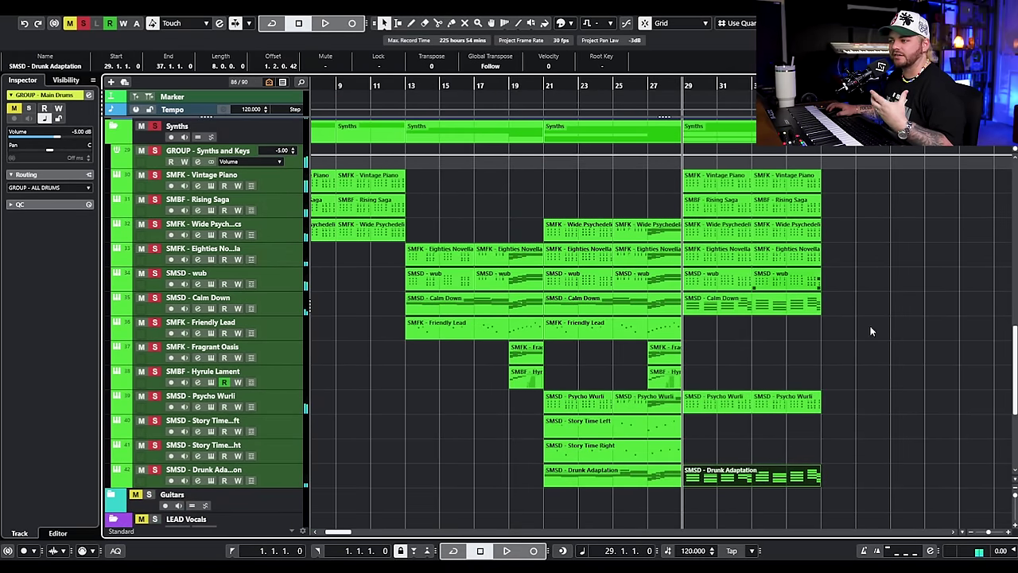
Step: Select the Fragrant Oasis parts at bars 19 and 27, and turn all solos off
left_click_drag(711, 333, 537, 361)
left_click_drag(453, 358, 735, 353)
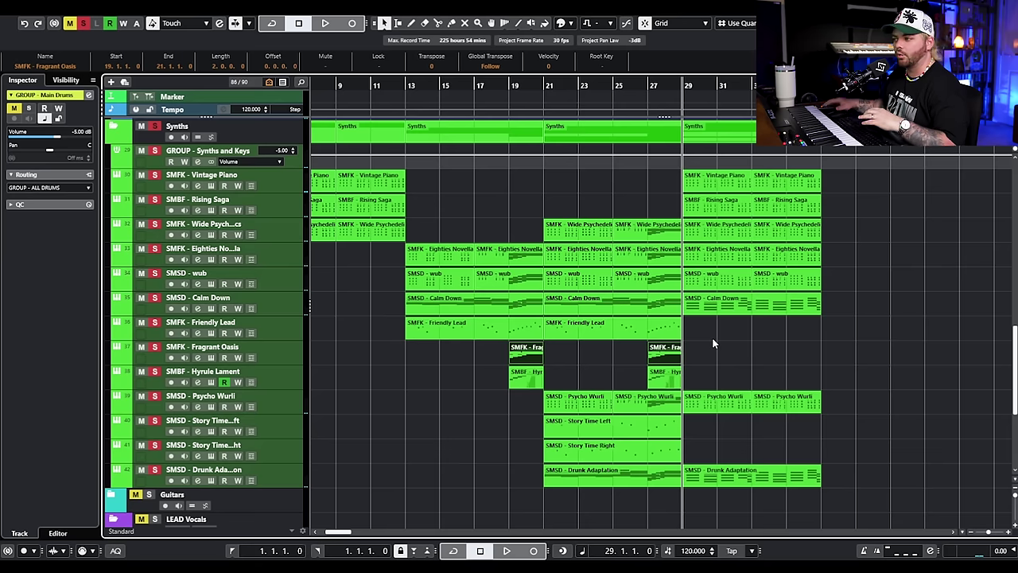
scroll(745, 342, "down", 4)
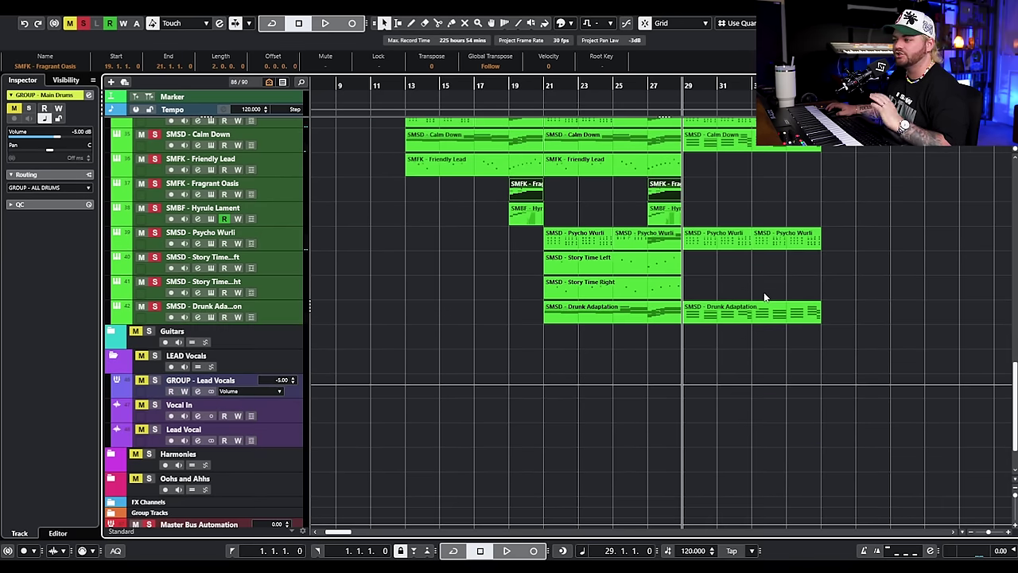
scroll(796, 285, "up", 6)
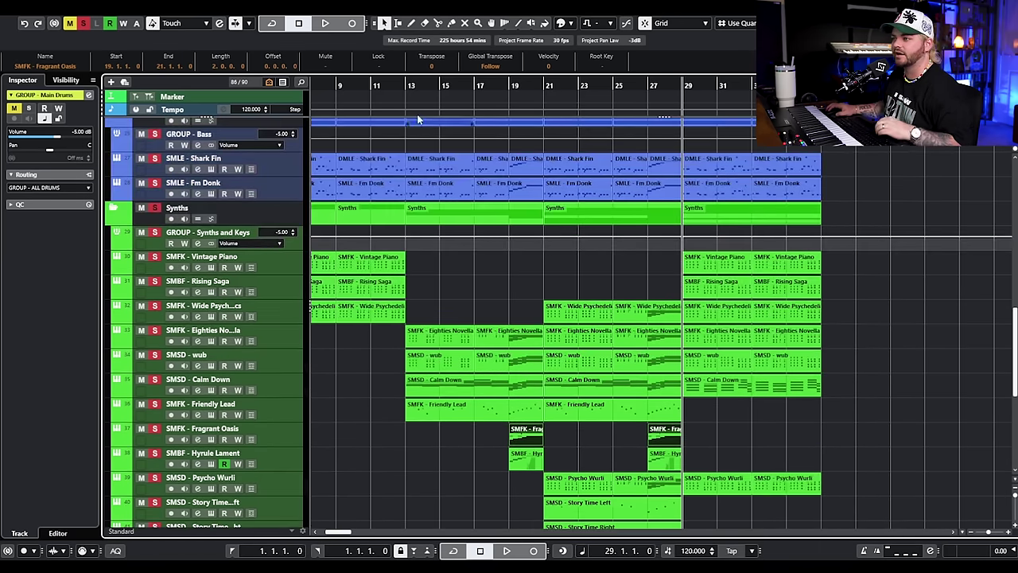
left_click(79, 25)
Step: Select the vocal chops from bar 29 onward, and highlight the riser, crash, exhaust and tonal hit parts across the FX tracks
scroll(822, 322, "up", 8)
scroll(762, 331, "up", 5)
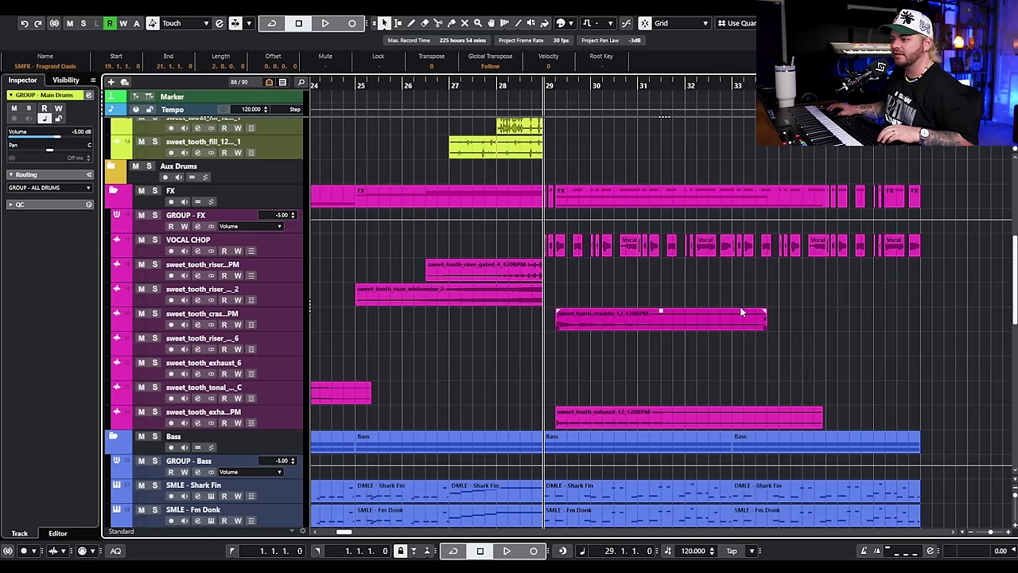
left_click_drag(495, 239, 995, 267)
scroll(738, 288, "down", 3)
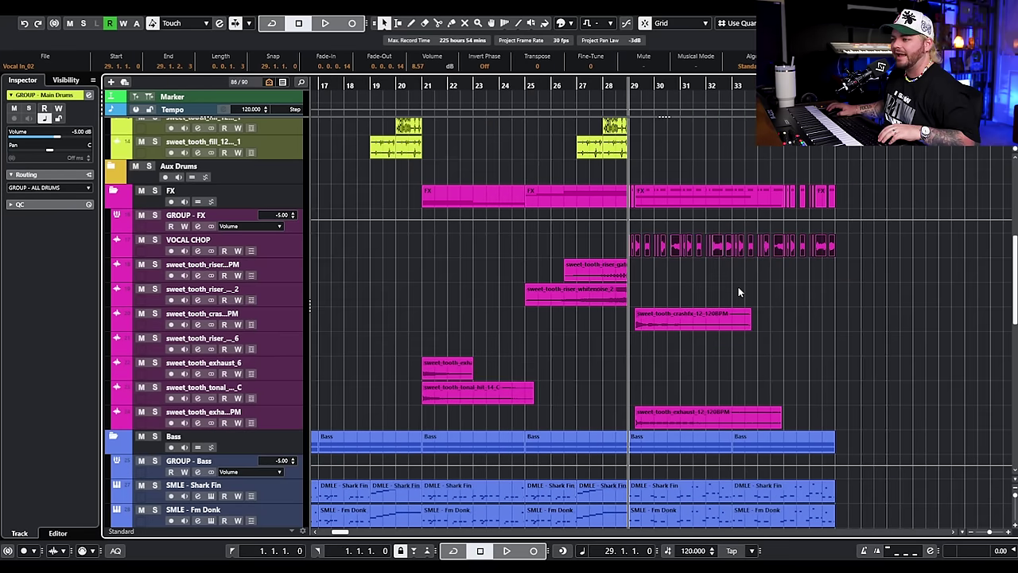
scroll(794, 300, "down", 6)
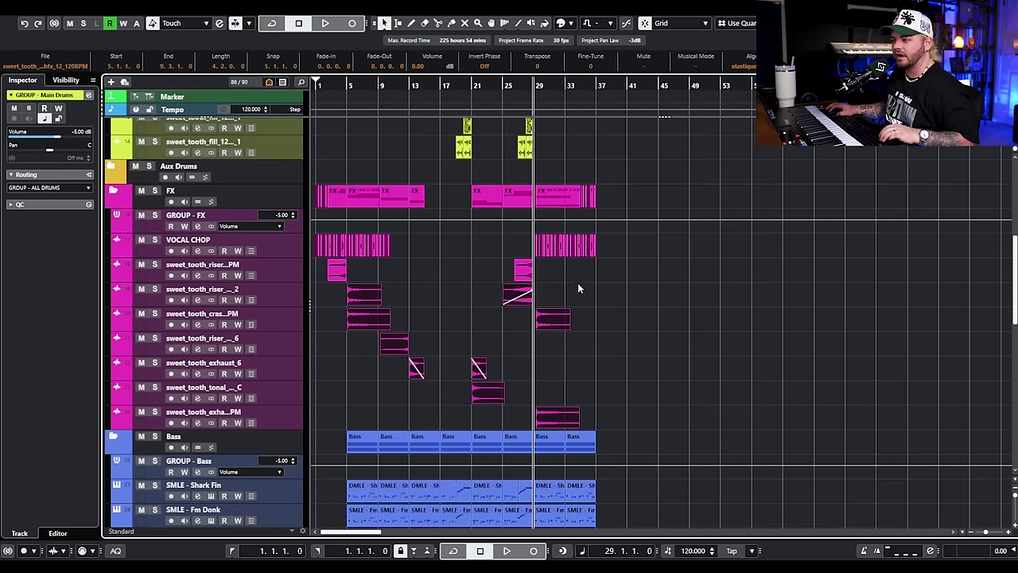
left_click_drag(588, 276, 225, 404)
Step: Examine the Main Drums arrangement, including the fills leading into bars 21 and 29
scroll(621, 389, "up", 6)
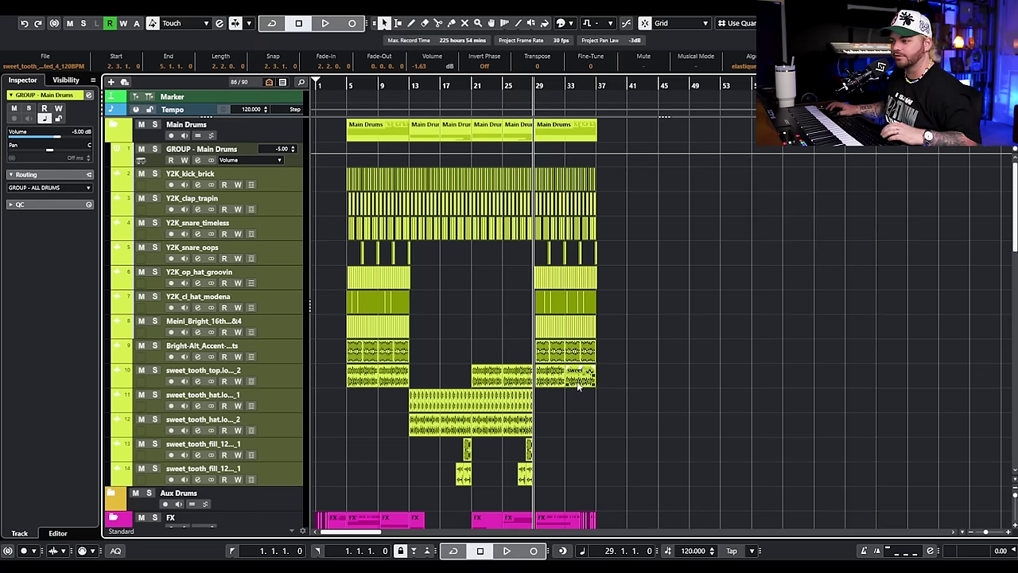
scroll(550, 409, "up", 8)
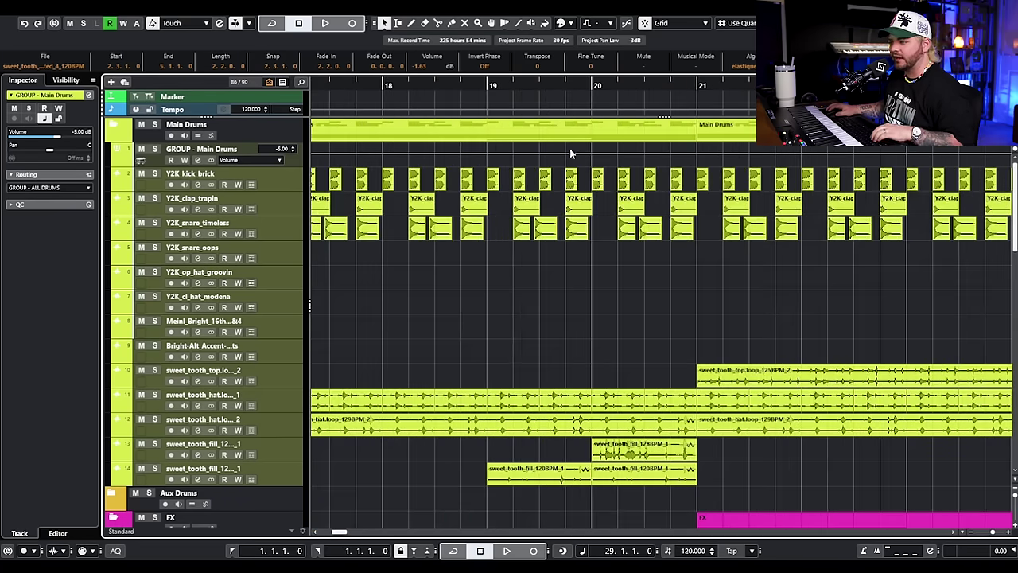
scroll(483, 84, "up", 1)
left_click(483, 84)
scroll(688, 417, "down", 6)
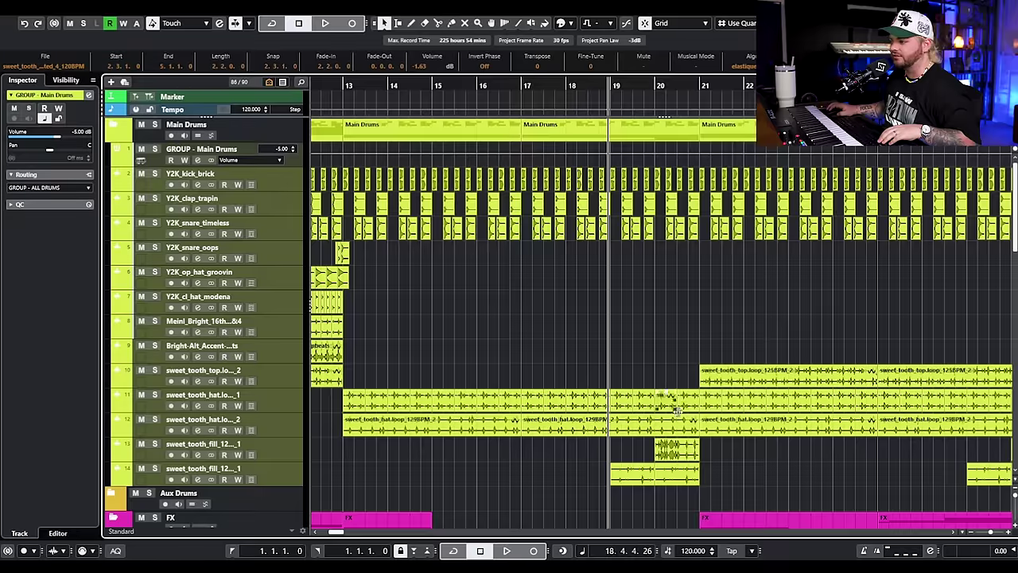
scroll(689, 417, "up", 3)
scroll(670, 410, "up", 2)
scroll(669, 409, "up", 2)
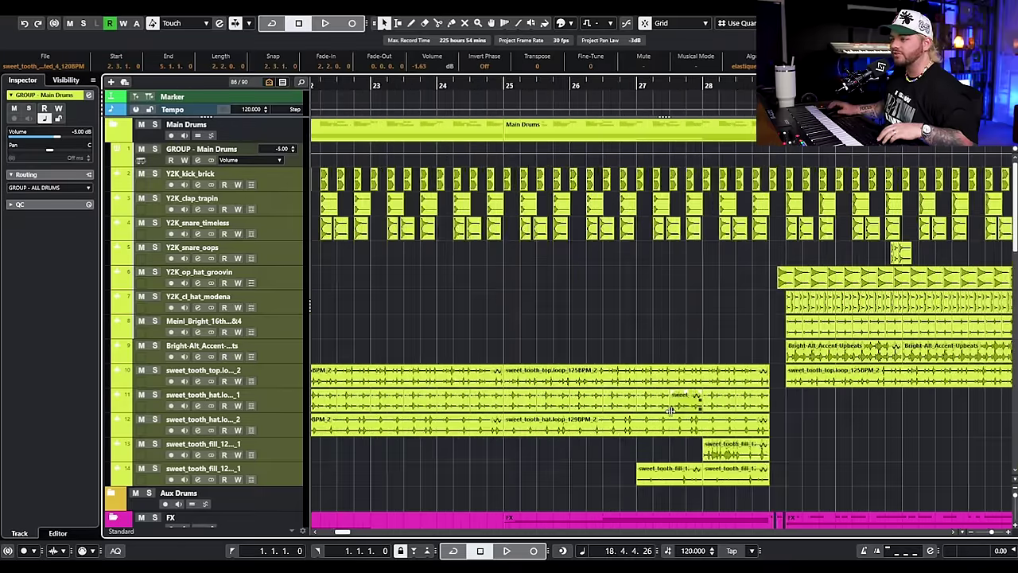
scroll(670, 410, "right", 3)
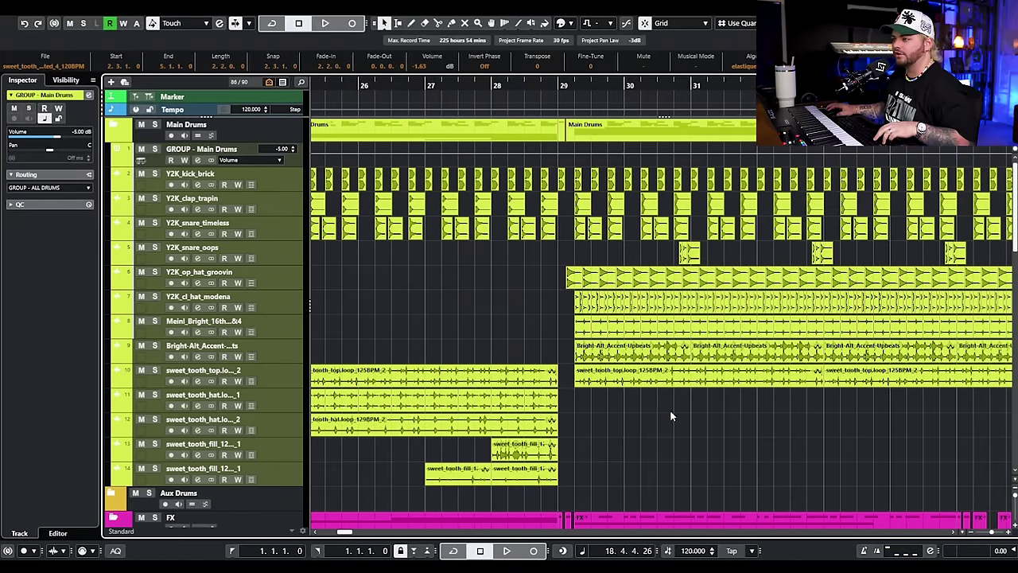
Step: Play the full mix from bar 28.3 through the transition into bar 29
left_click(528, 85)
scroll(614, 229, "down", 5)
scroll(614, 229, "up", 5)
scroll(570, 214, "up", 2)
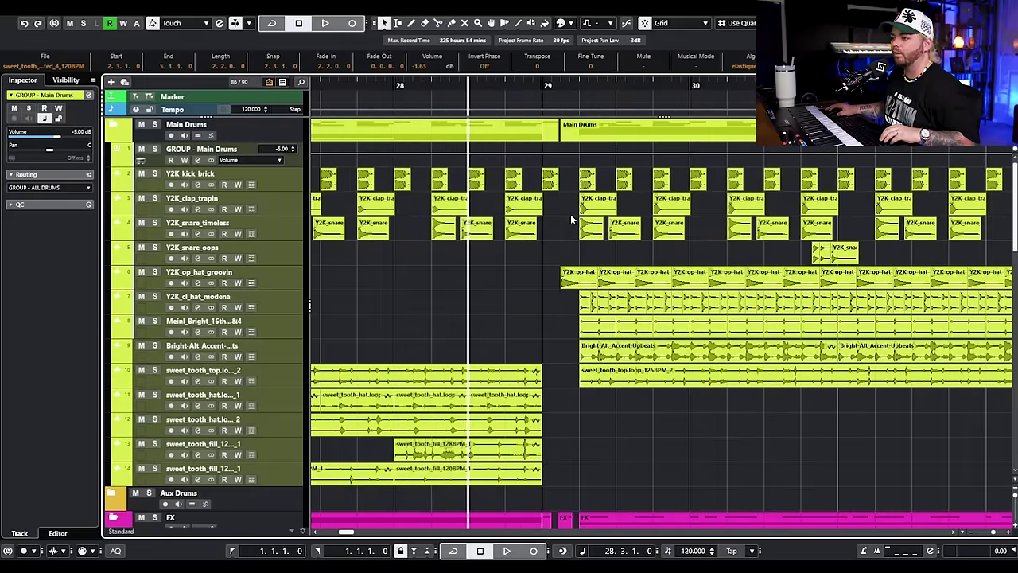
scroll(568, 203, "down", 3)
key("space")
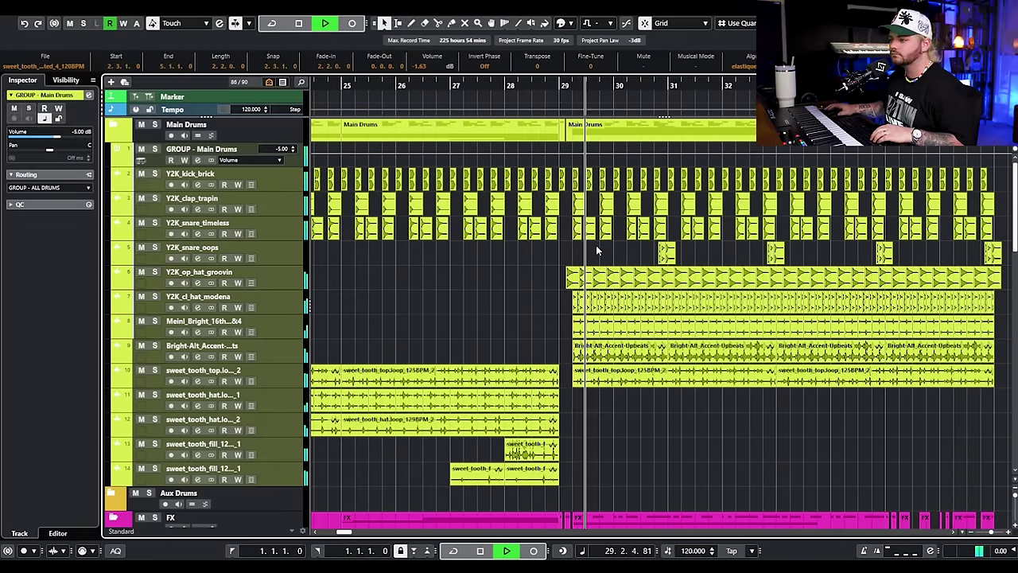
key("space")
Step: Select the hat and top loop parts starting at 29.2, and display the Mute automation of the Synths and Keys group
scroll(567, 301, "up", 4)
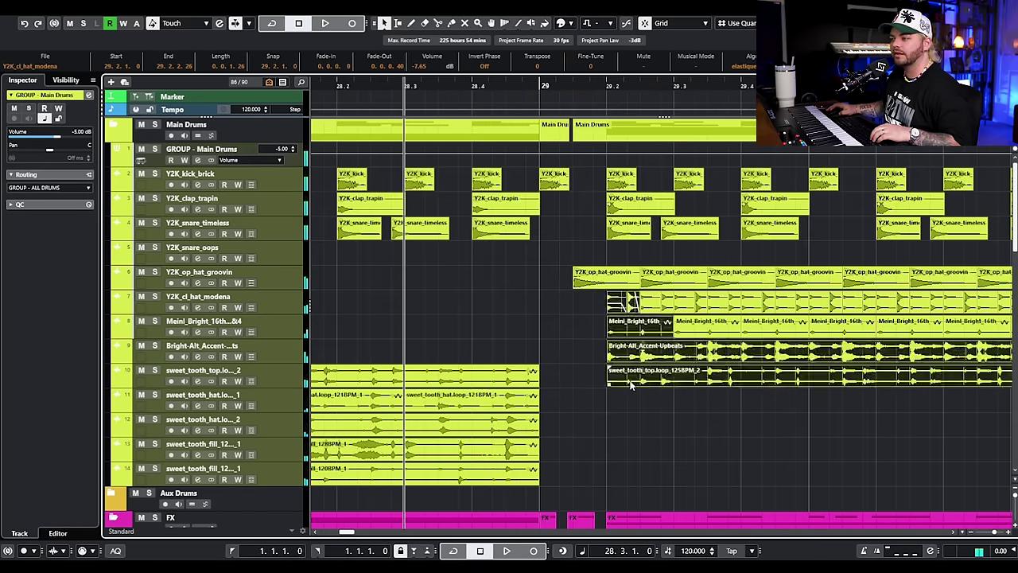
scroll(627, 171, "down", 5)
scroll(684, 238, "down", 10)
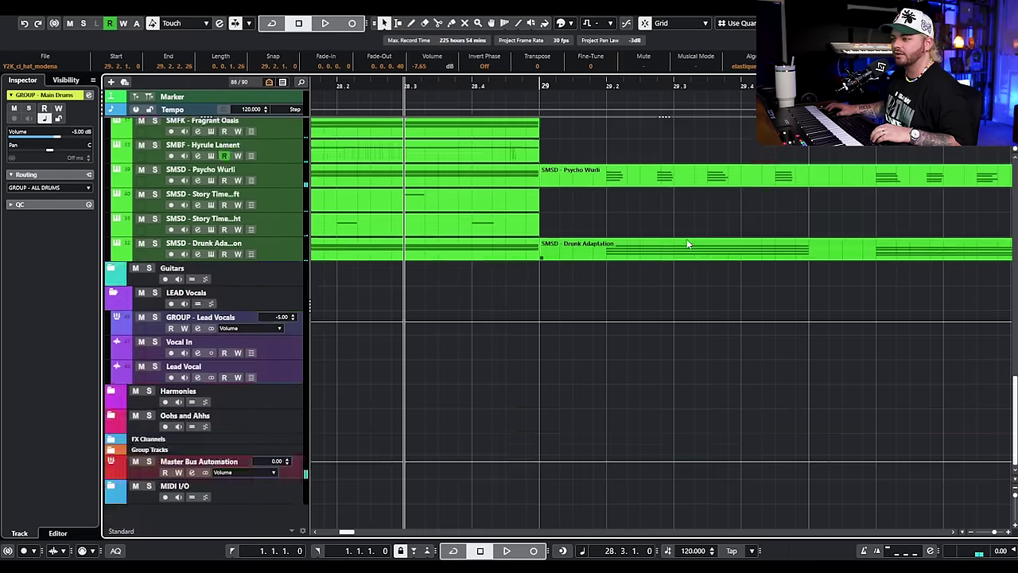
scroll(696, 219, "up", 5)
left_click(261, 263)
left_click(280, 272)
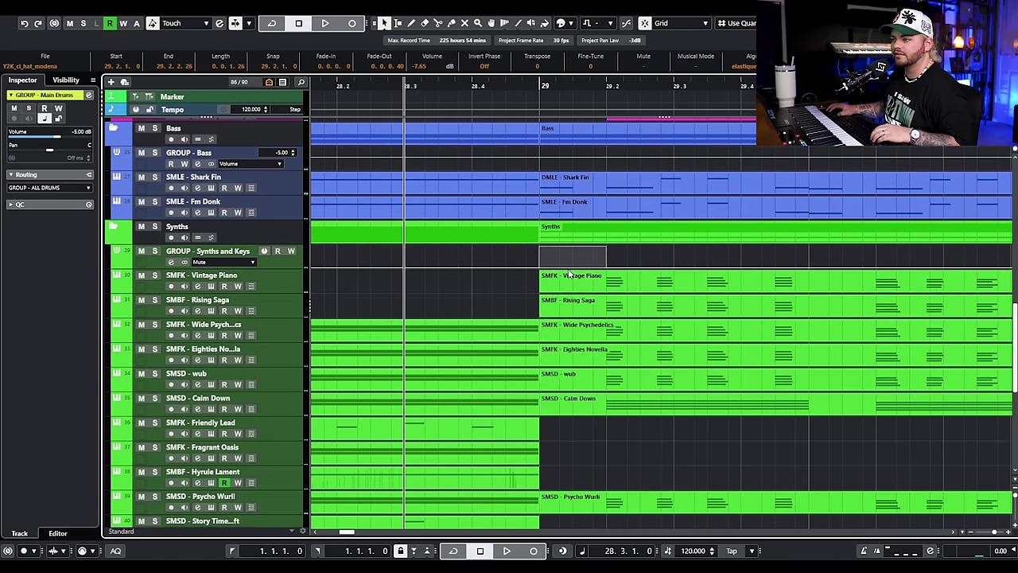
Step: Solo the Synths folder, play its muted gap at bar 29 from bar 28.3, and turn the solo off
key("g")
key("g")
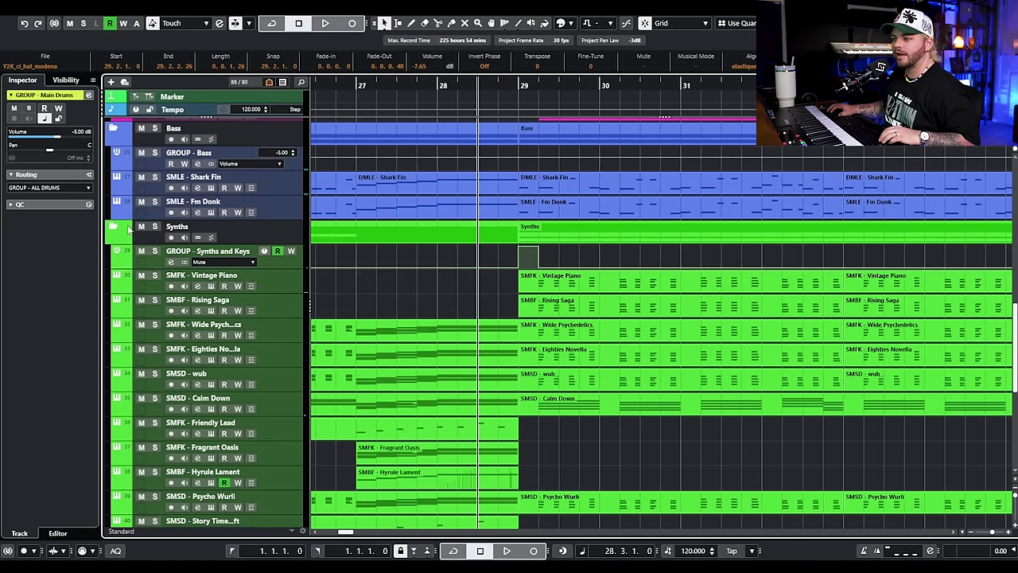
left_click(154, 226)
key("space")
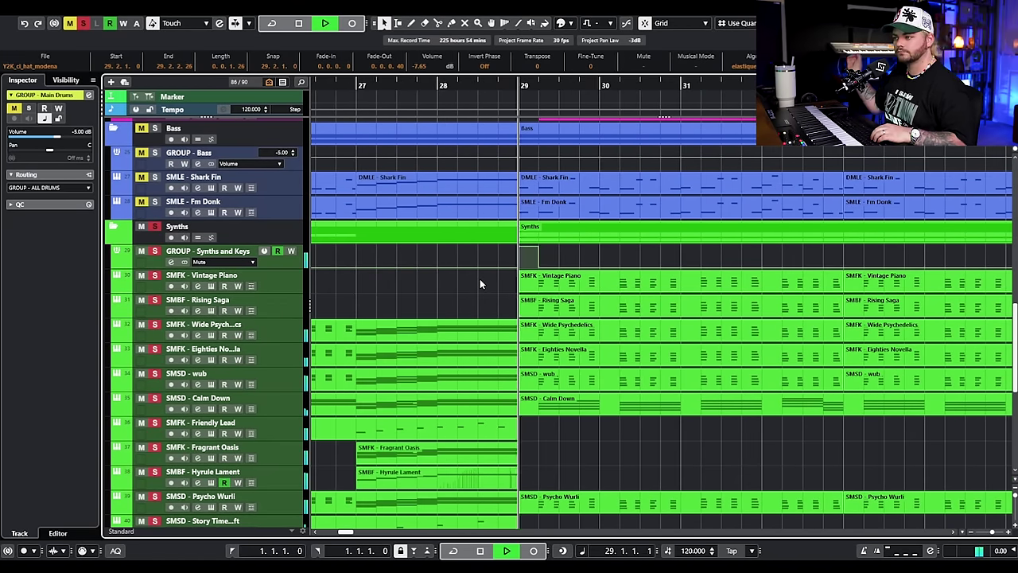
key("space")
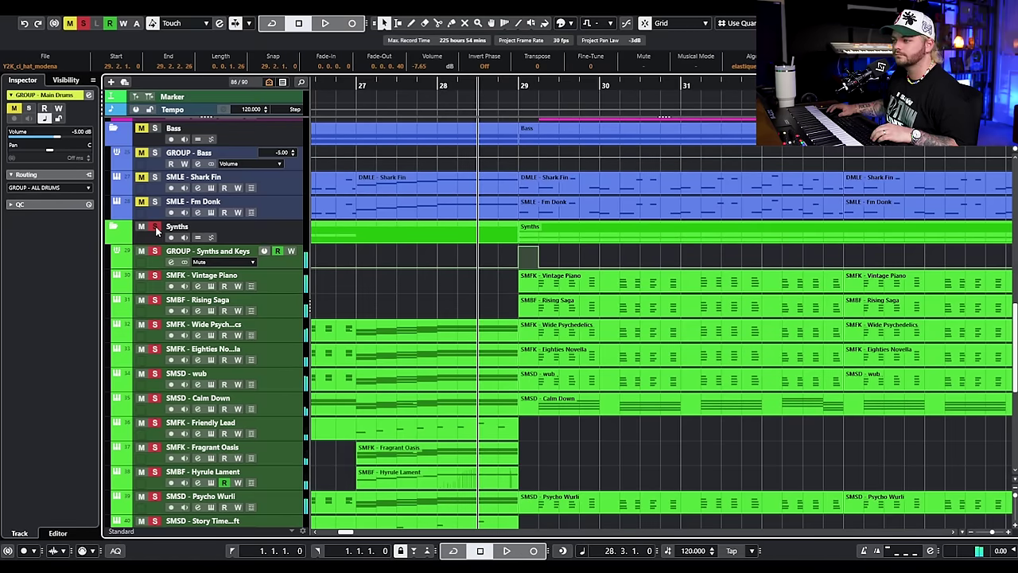
left_click(155, 227)
Step: Return the playhead to bar 1 and bring the opening bars' FX, bass and synth parts into view
key("g")
key("g")
scroll(649, 351, "down", 5)
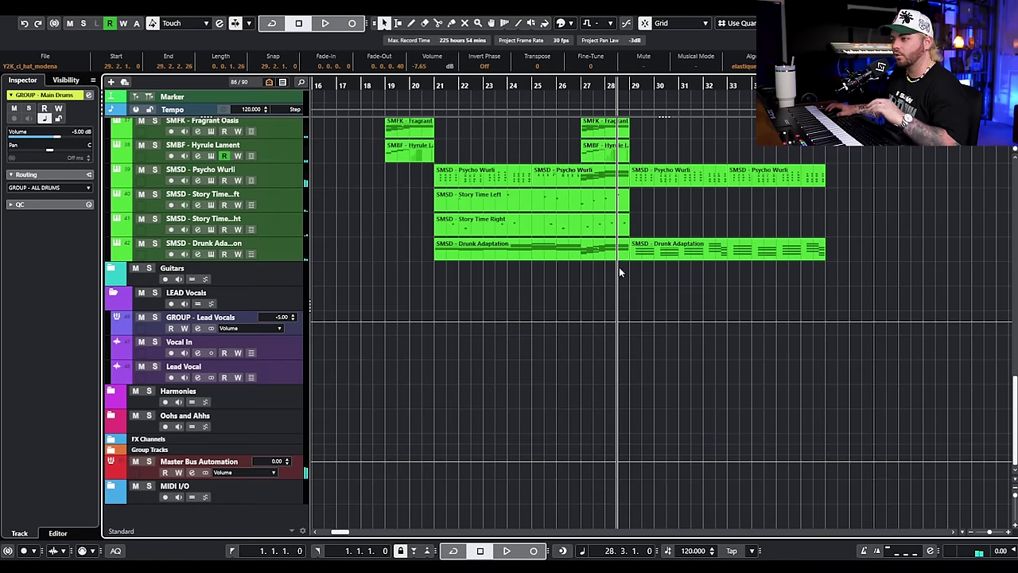
left_click_drag(541, 85, 312, 85)
scroll(404, 204, "up", 6)
scroll(382, 299, "up", 4)
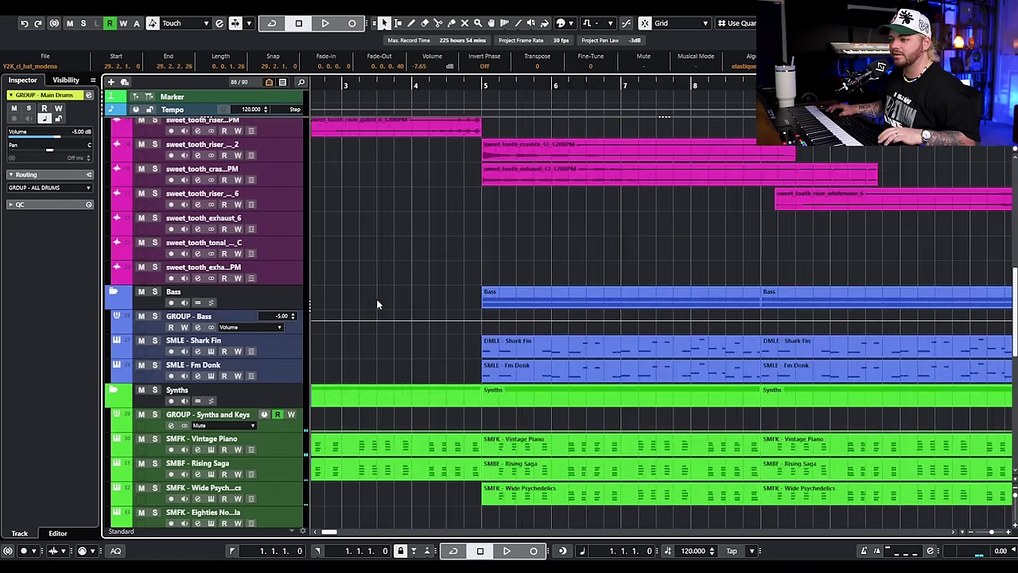
Step: Select the opening Vintage Piano and Rising Saga parts in bars 1 to 5, and select the Rising Saga track
scroll(418, 245, "down", 5)
scroll(420, 247, "down", 5)
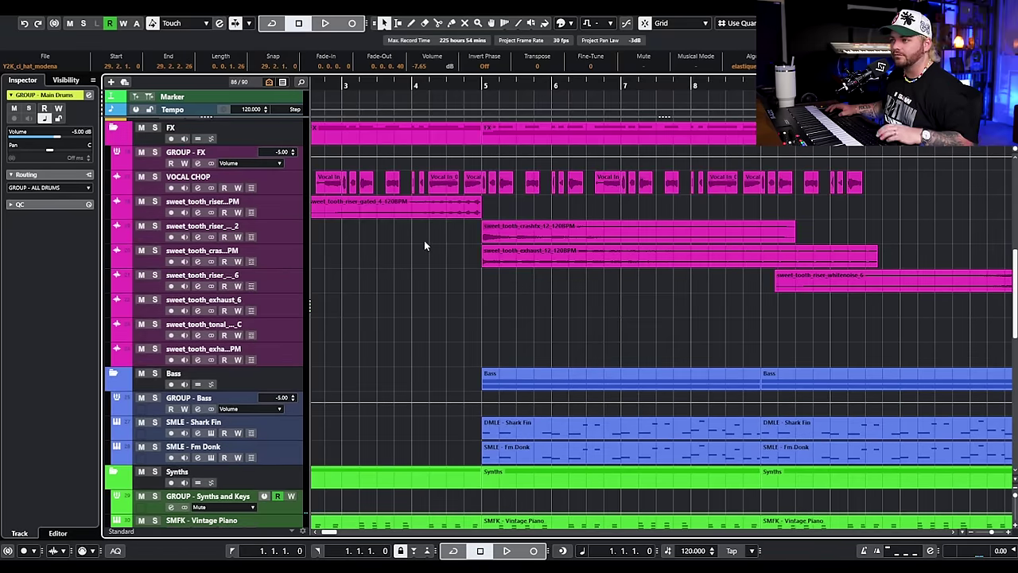
scroll(422, 242, "left", 3)
scroll(421, 248, "down", 3)
left_click_drag(536, 450, 442, 372)
left_click(291, 362)
left_click(288, 387)
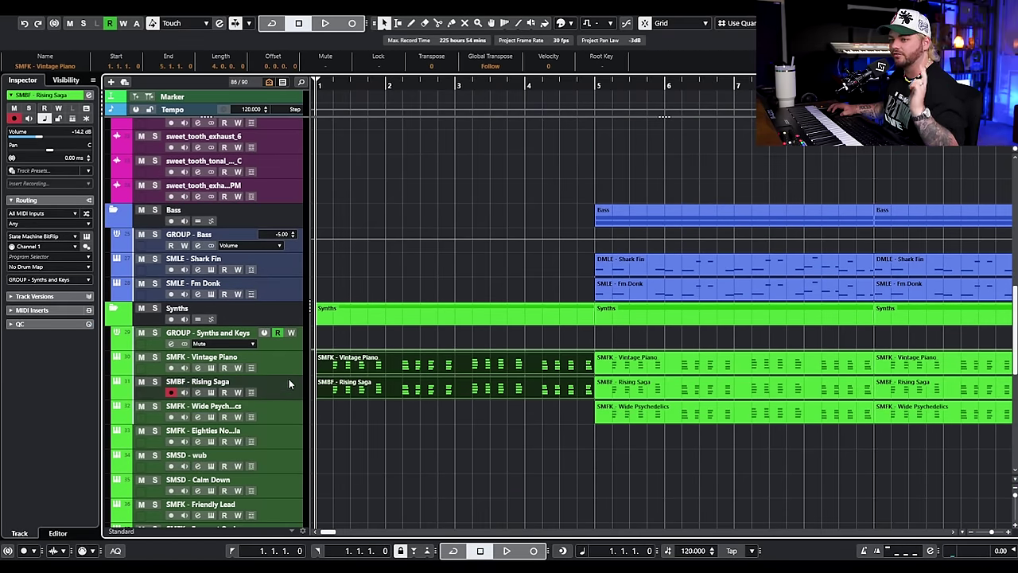
Step: Point out the opening vocal chop and gated riser parts on the FX tracks, and clear the selection
scroll(470, 326, "up", 5)
left_click_drag(591, 329, 285, 374)
left_click(449, 402)
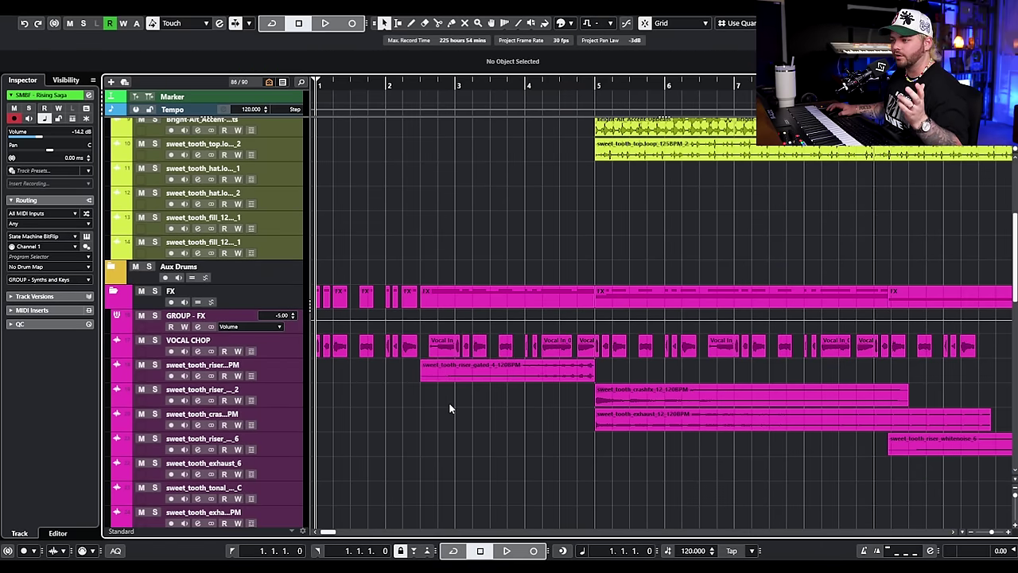
Step: Select the hat loops, top loops and fills between bars 13 and 29, and display the full drum arrangement
scroll(514, 352, "up", 3)
key("g")
key("g")
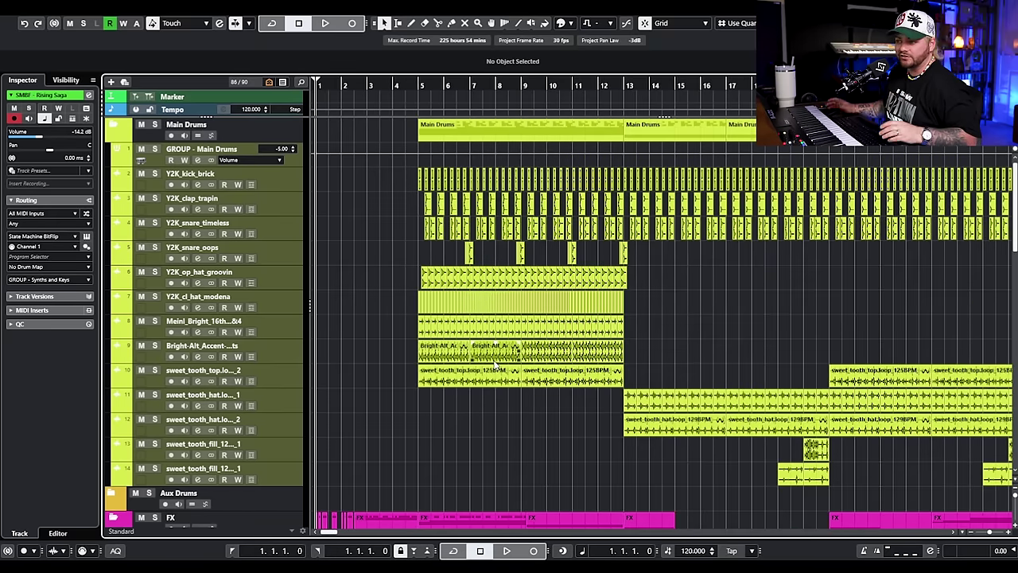
key("h")
key("h")
scroll(359, 357, "down", 5)
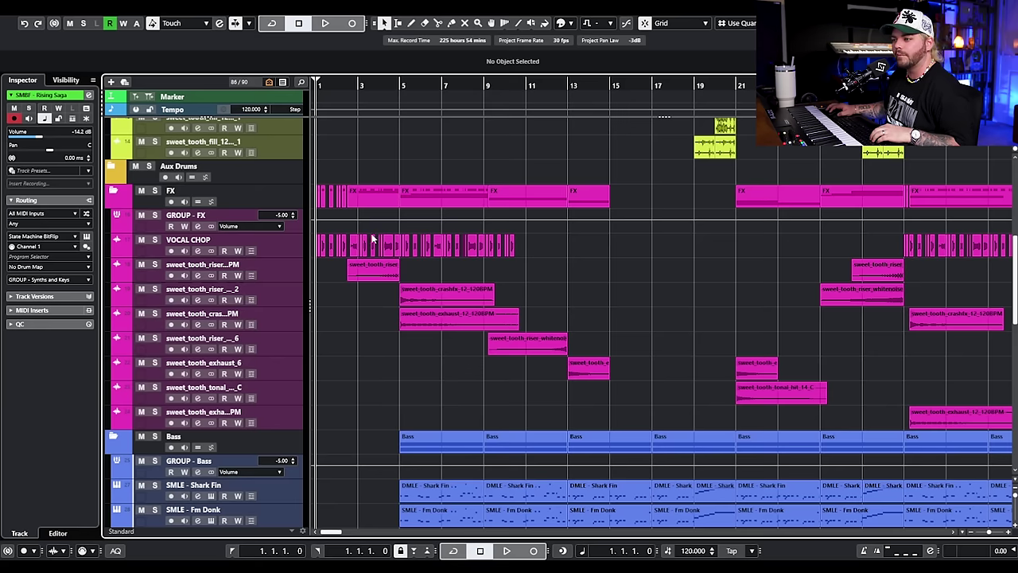
scroll(393, 174, "up", 5)
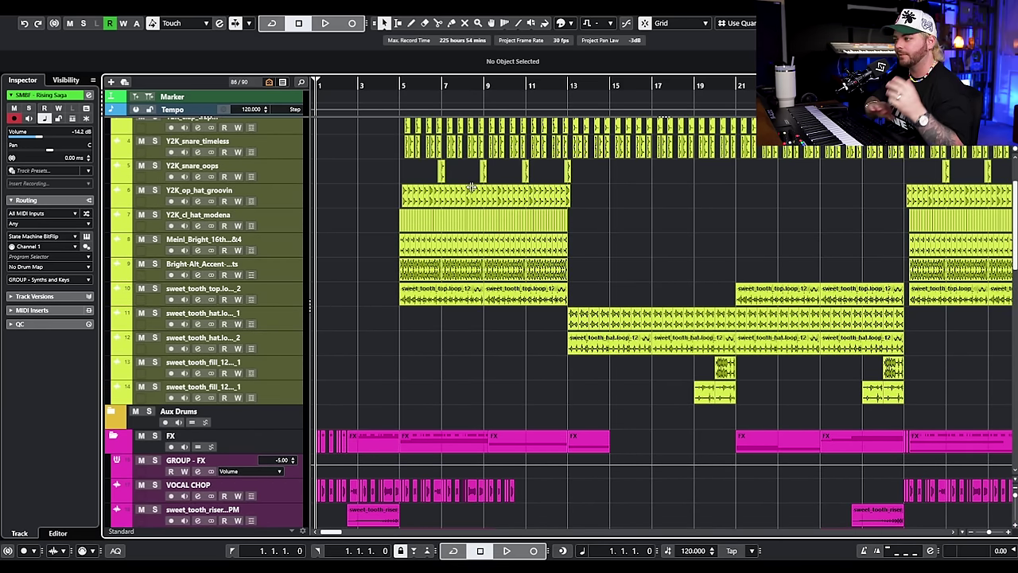
scroll(661, 248, "right", 3)
left_click_drag(446, 195, 753, 384)
scroll(698, 283, "right", 3)
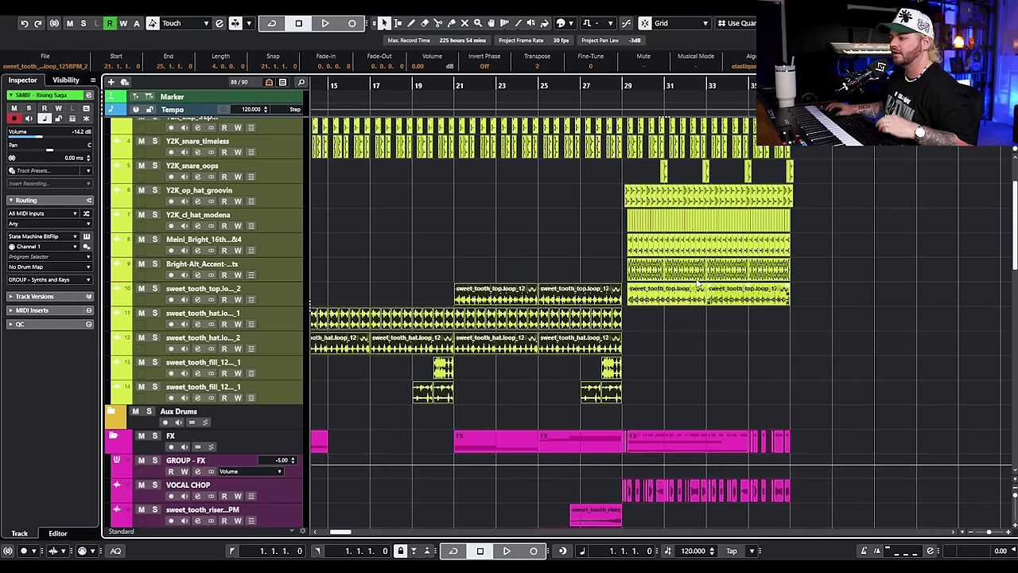
scroll(666, 172, "up", 2)
left_click_drag(690, 83, 884, 80)
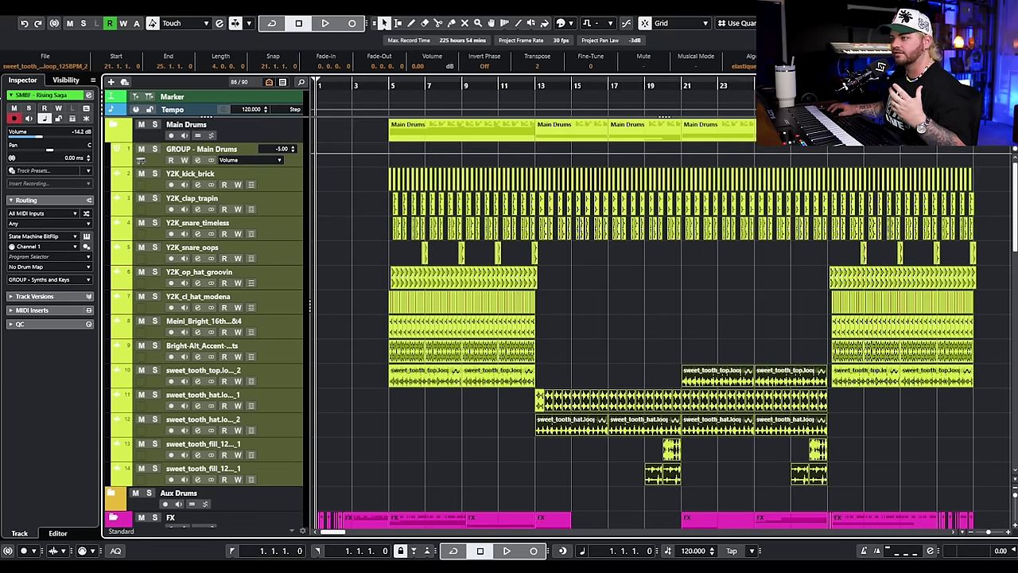
Step: Select the Friendly Lead and Fragrant Oasis parts on the synth tracks, and clear the selection
scroll(616, 338, "down", 15)
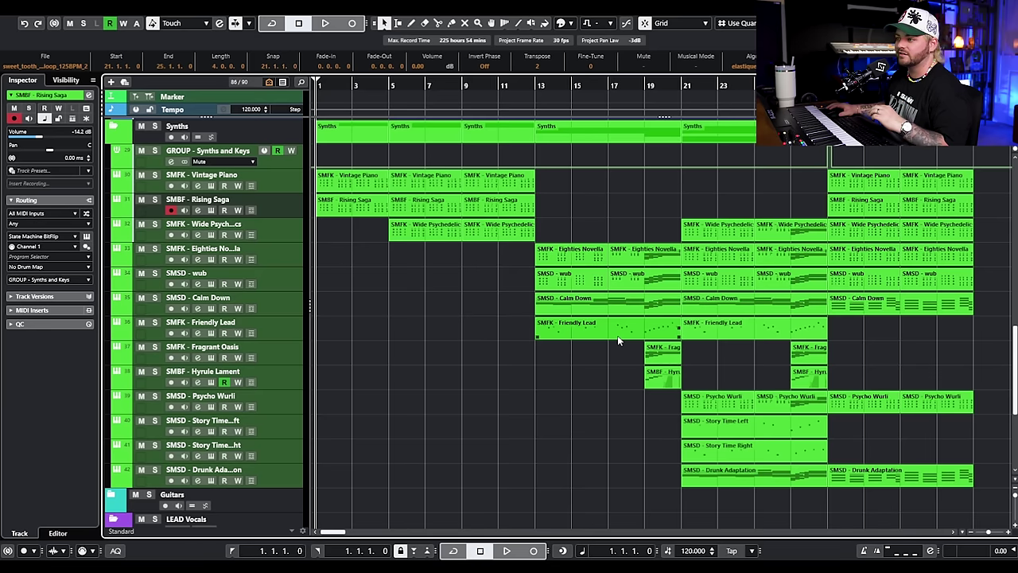
left_click_drag(879, 333, 408, 329)
mouse_move(443, 327)
left_mouse_down()
mouse_move(906, 345)
mouse_move(446, 323)
left_mouse_up()
left_click(438, 340)
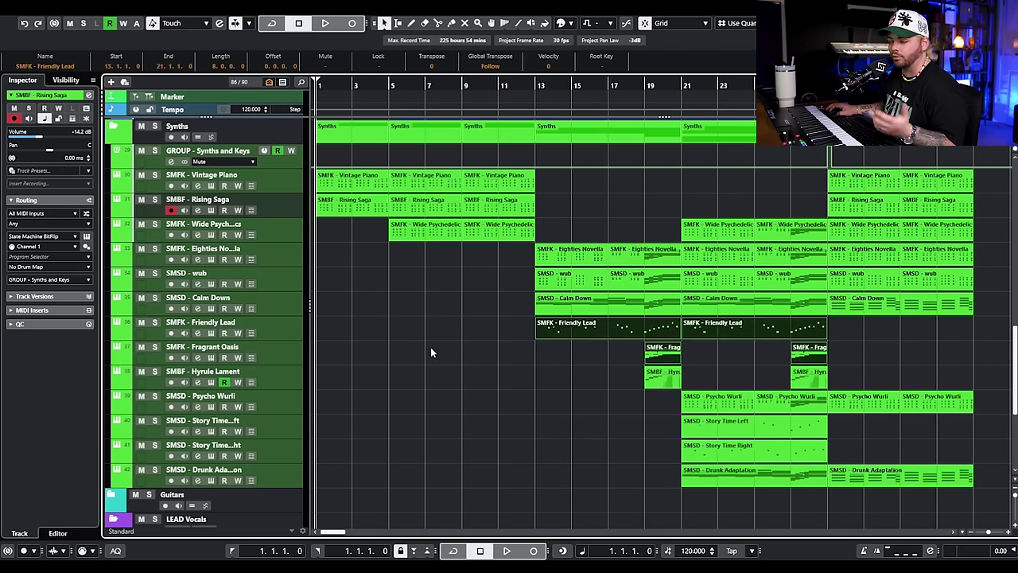
scroll(494, 350, "down", 3)
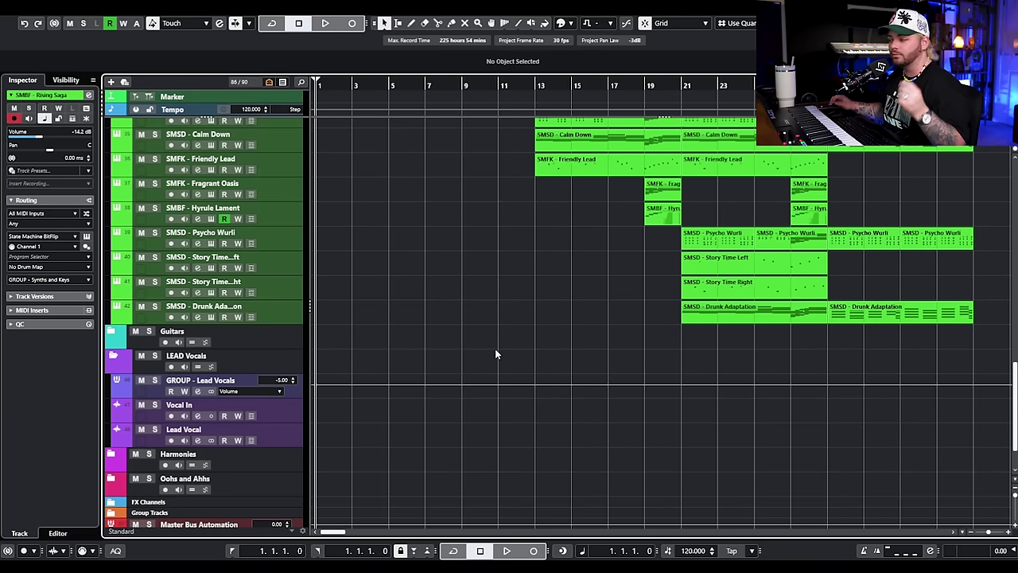
scroll(944, 368, "down", 1)
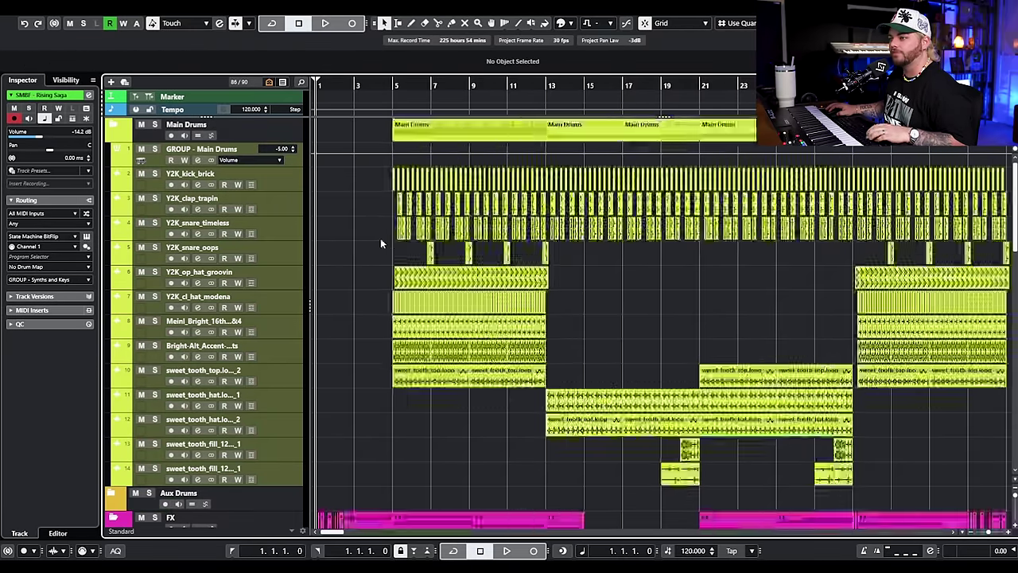
Step: Play the full track from bar 1 and view the VOCAL CHOP channel settings with its The Spirit insert, closing both windows
key("space")
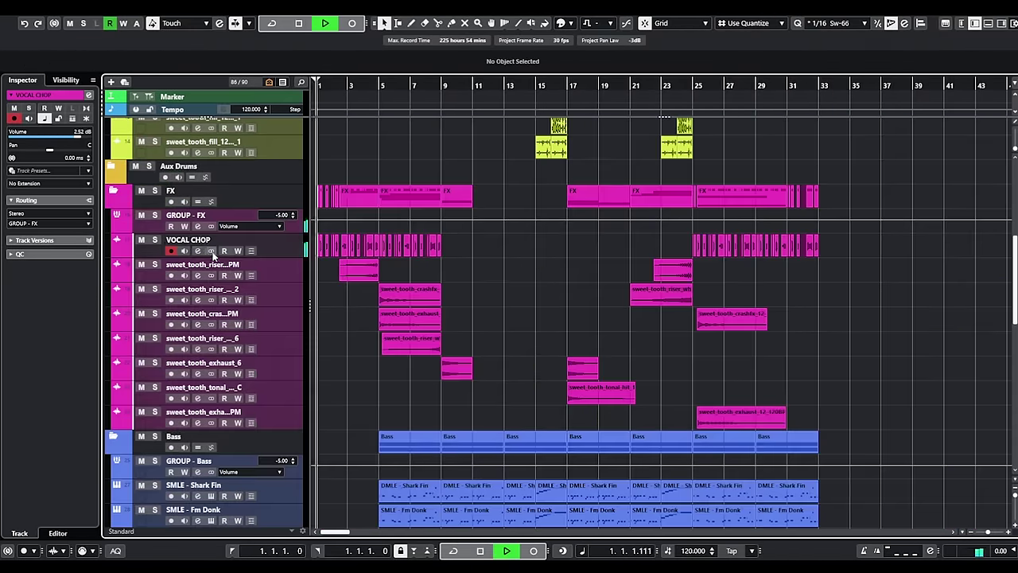
left_click(198, 250)
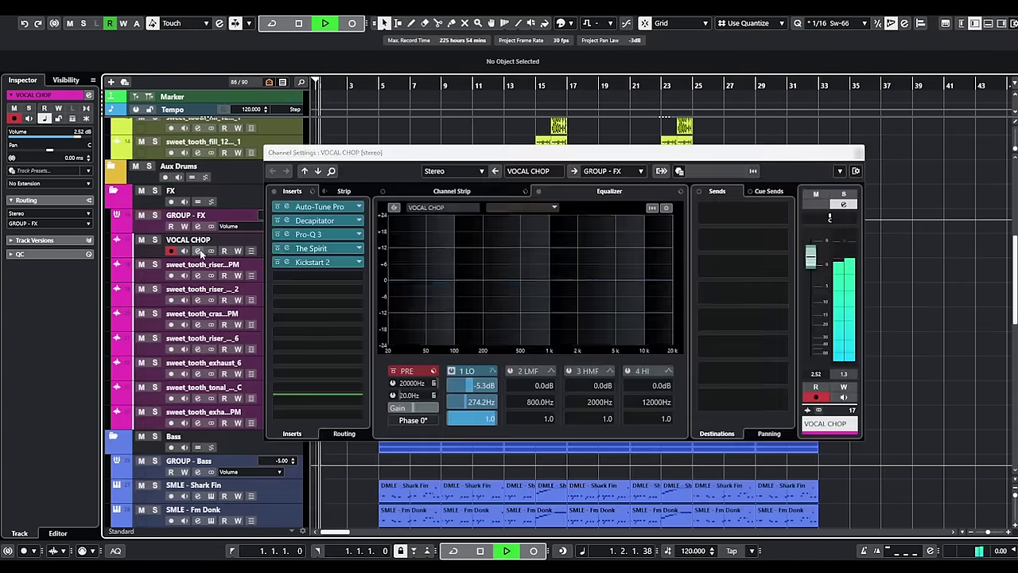
left_click(327, 249)
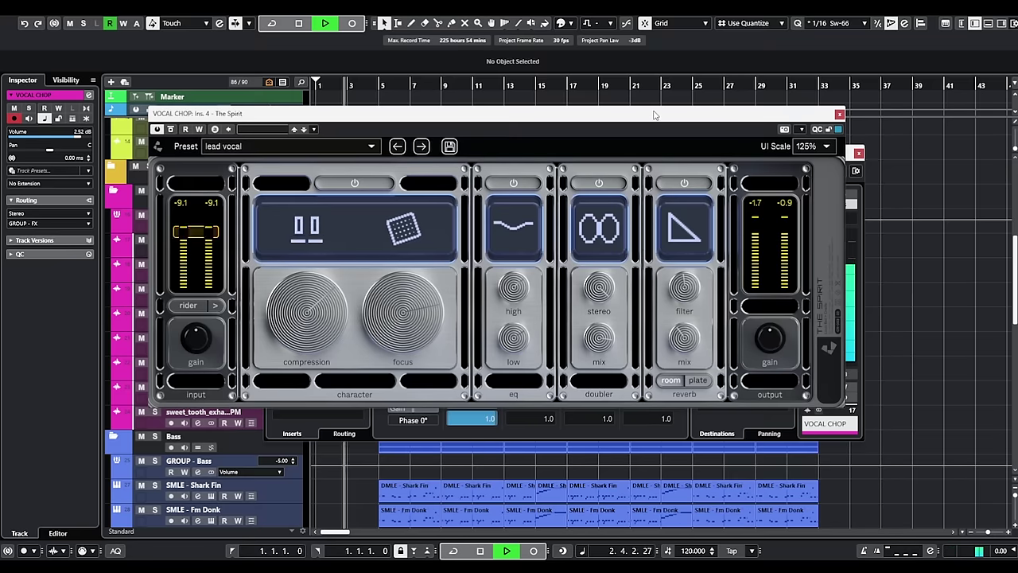
left_click(840, 114)
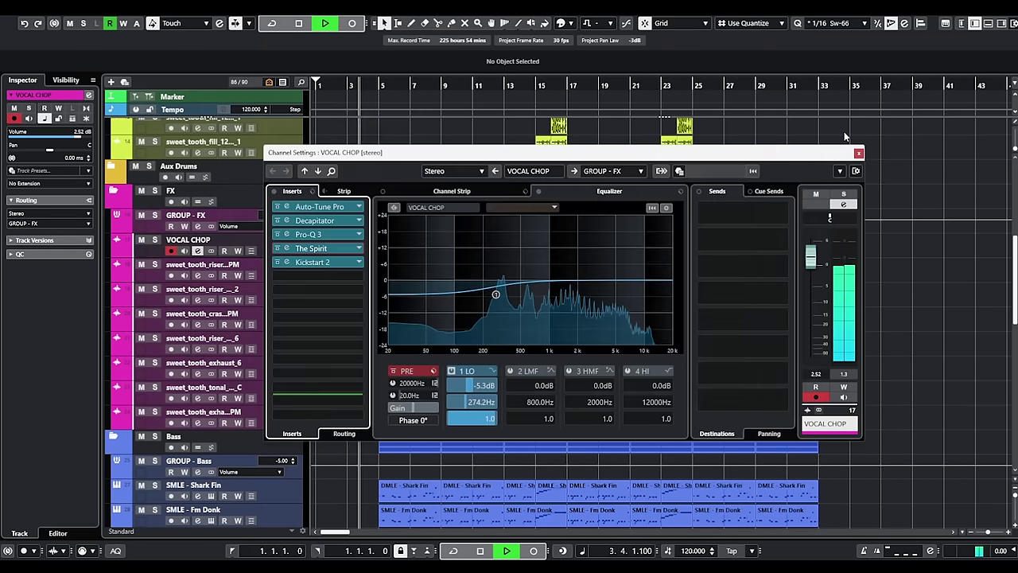
left_click(859, 153)
Step: During playback, view the State Machine instruments on the Vintage Piano and Eighties Novella tracks, closing each window
scroll(307, 291, "down", 5)
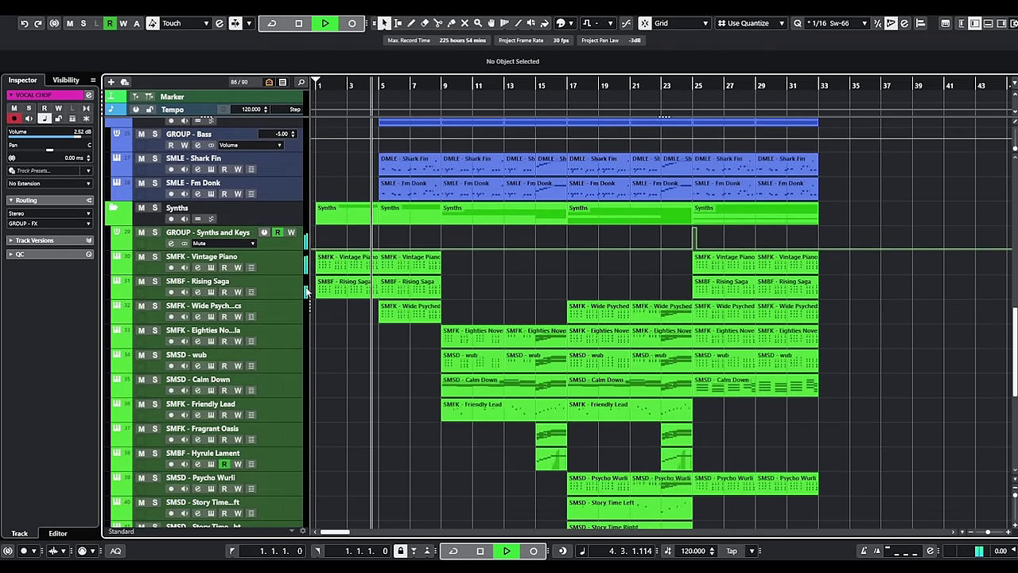
left_click(211, 268)
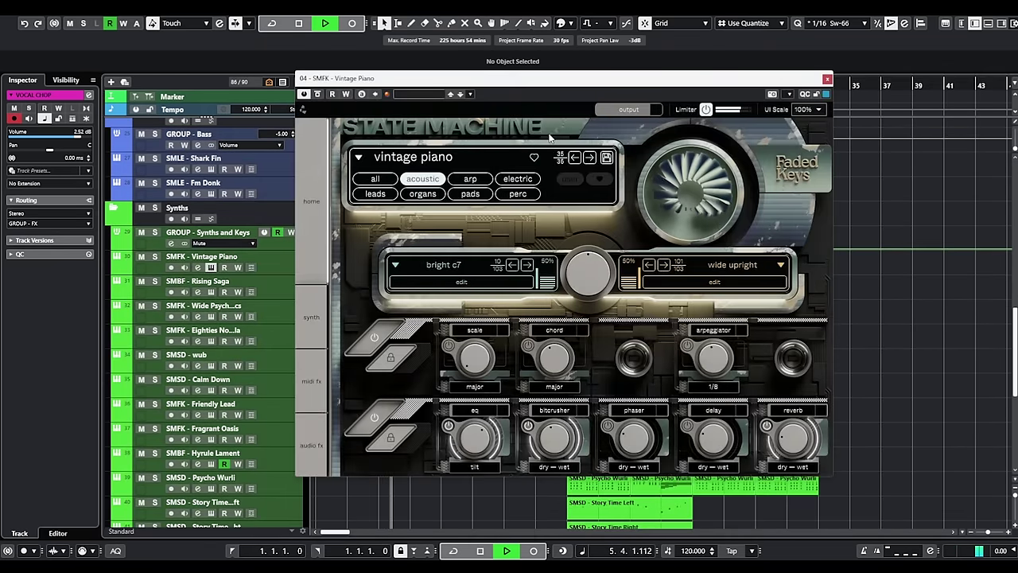
left_click(828, 80)
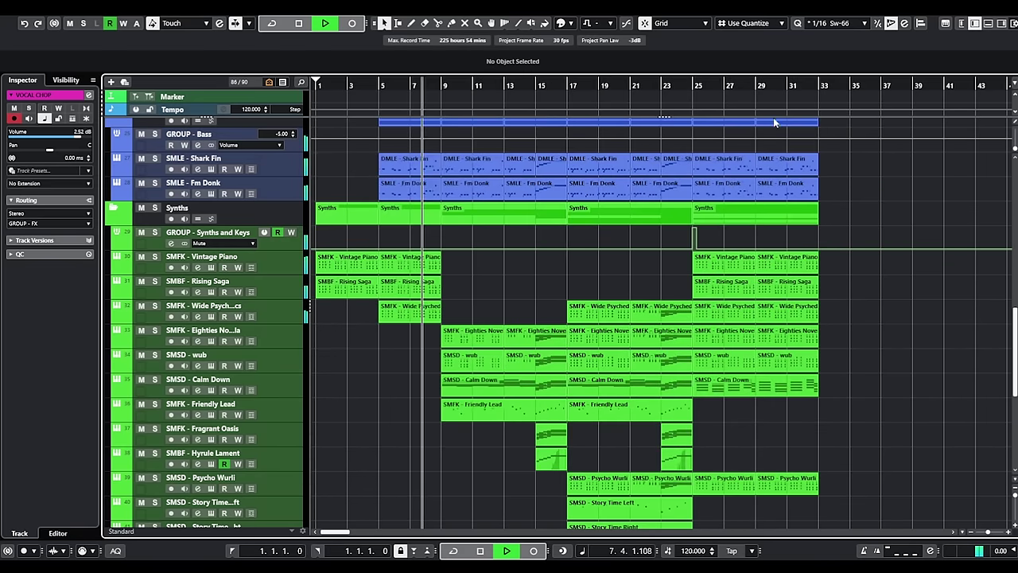
scroll(213, 256, "down", 3)
left_click(211, 259)
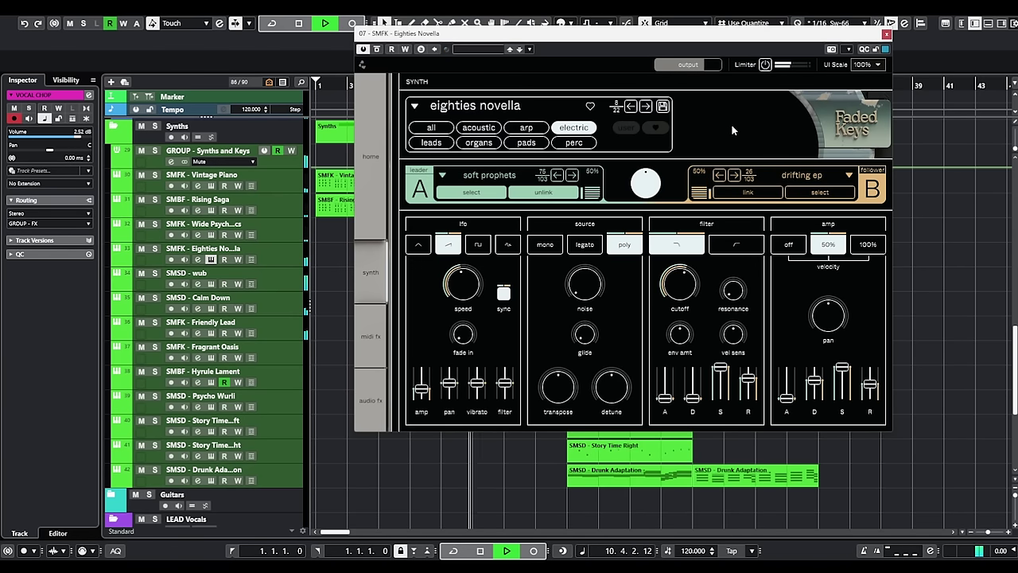
left_click(887, 35)
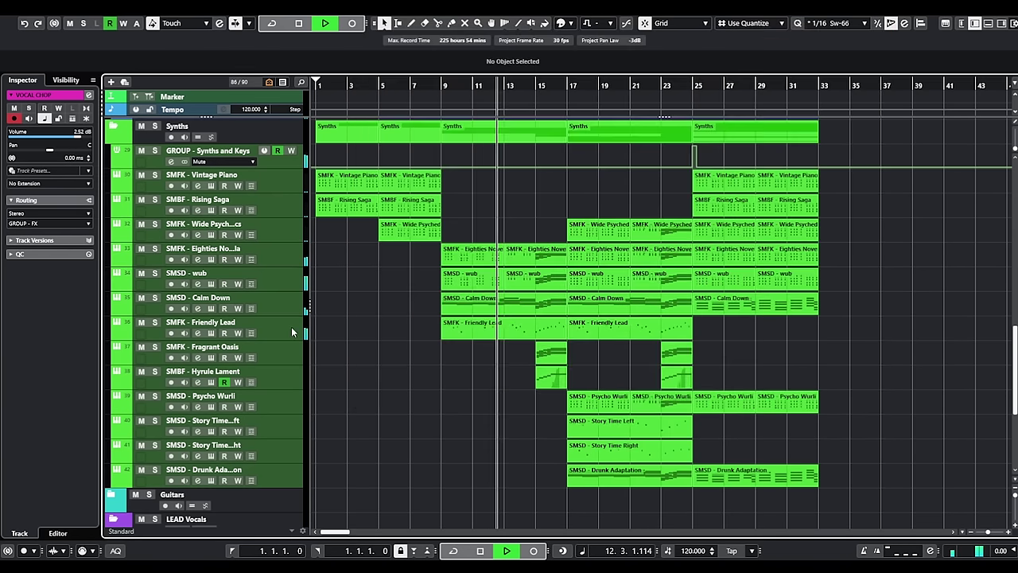
Step: During playback, view the State Machine instruments on the Friendly Lead and Hyrule Lament tracks, closing each window
left_click(210, 333)
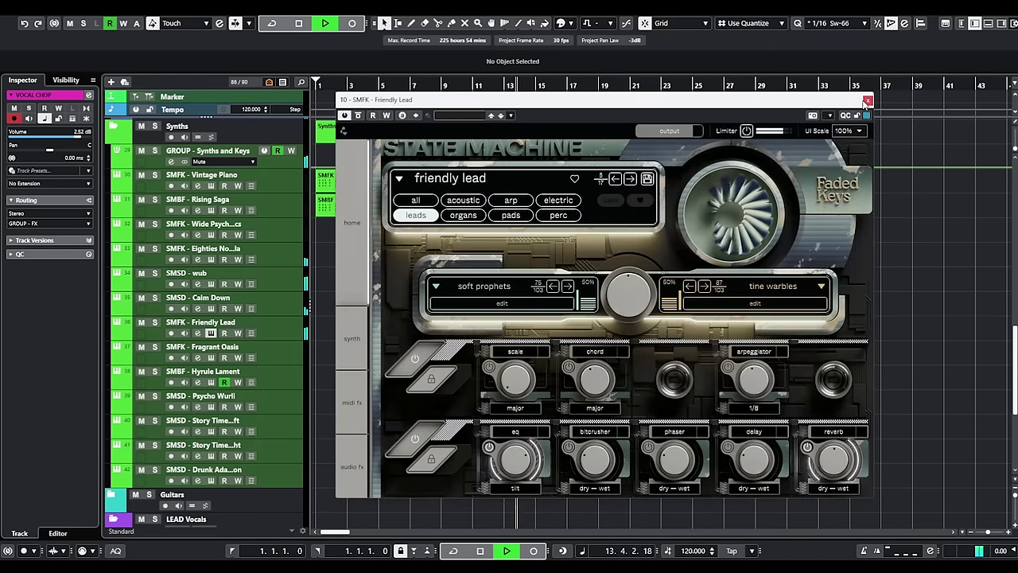
left_click(868, 101)
scroll(899, 279, "down", 3)
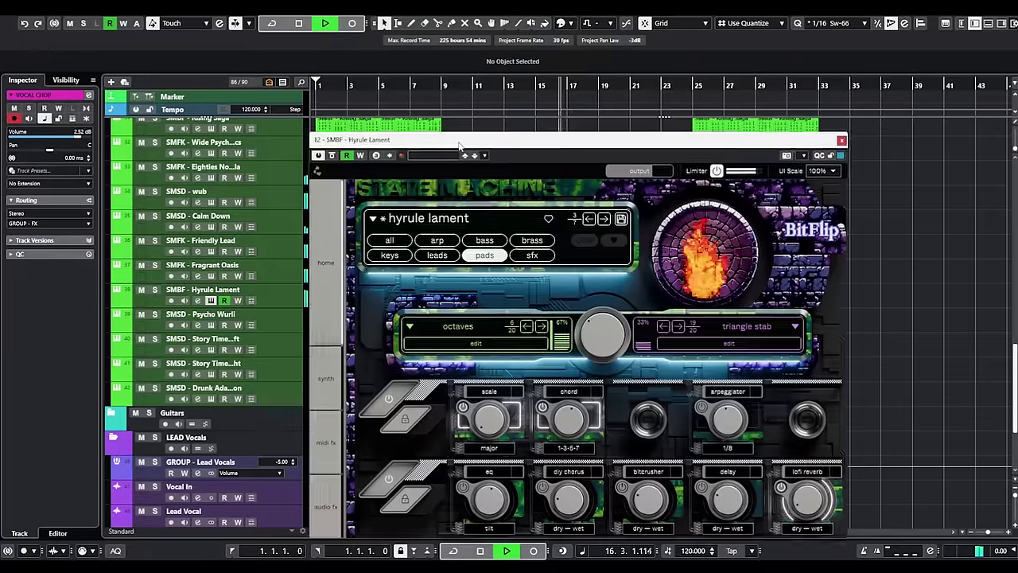
left_click_drag(462, 141, 424, 96)
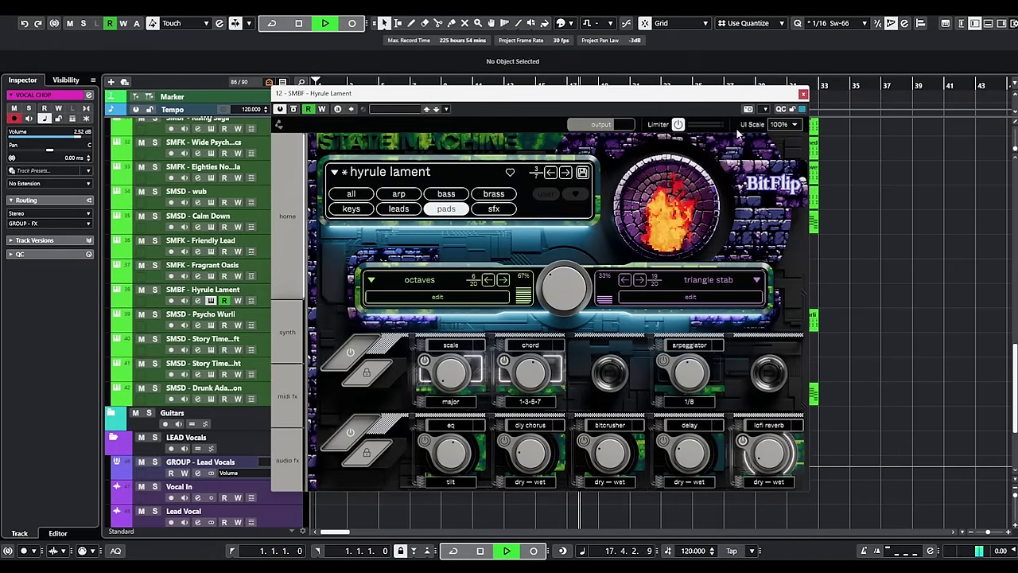
left_click(803, 94)
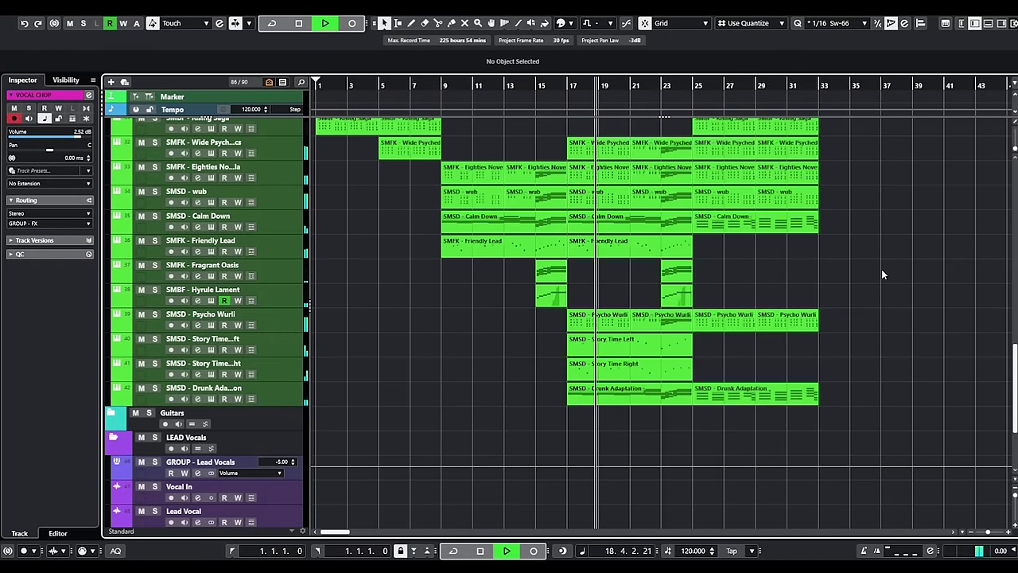
Step: During playback, view the State Machine instruments on the Story Time Left and Shark Fin tracks, closing each window
scroll(881, 275, "down", 3)
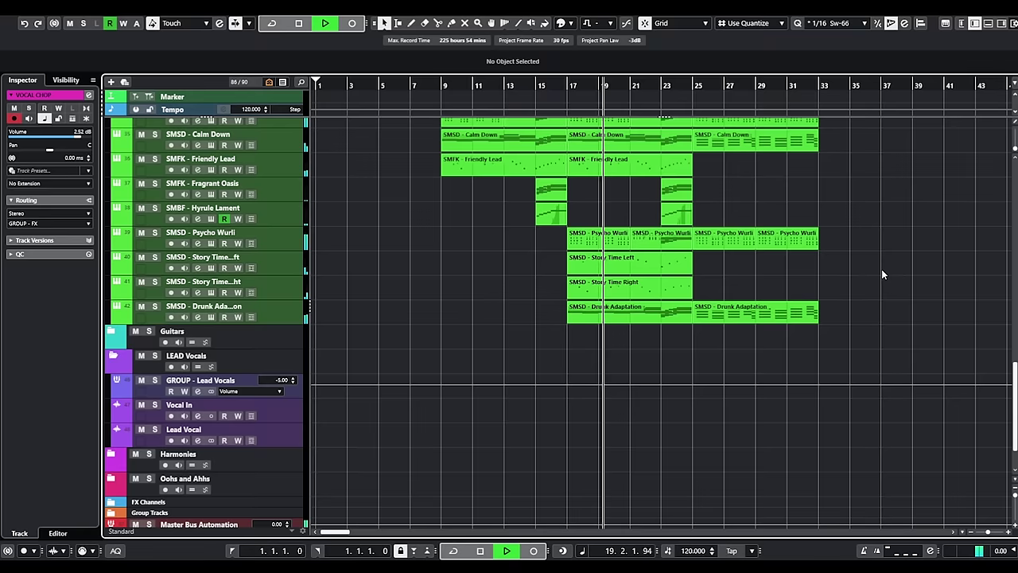
left_click(211, 267)
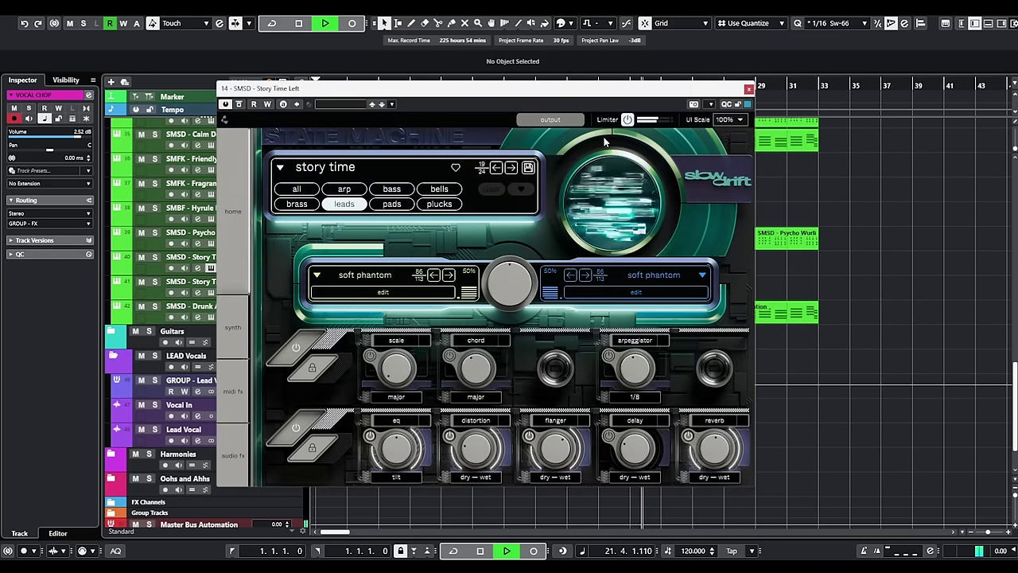
left_click(749, 90)
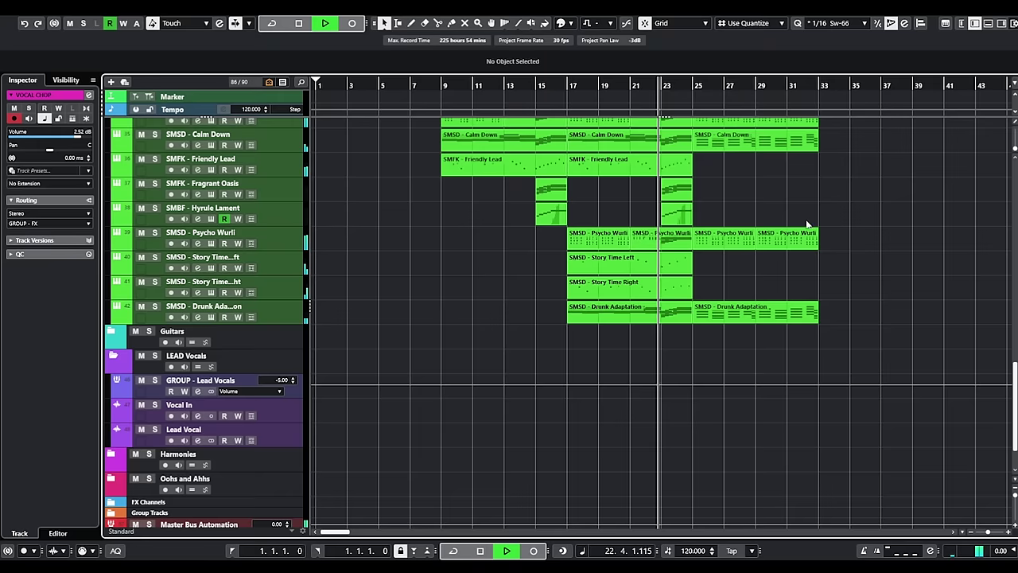
scroll(833, 214, "up", 3)
scroll(813, 264, "up", 5)
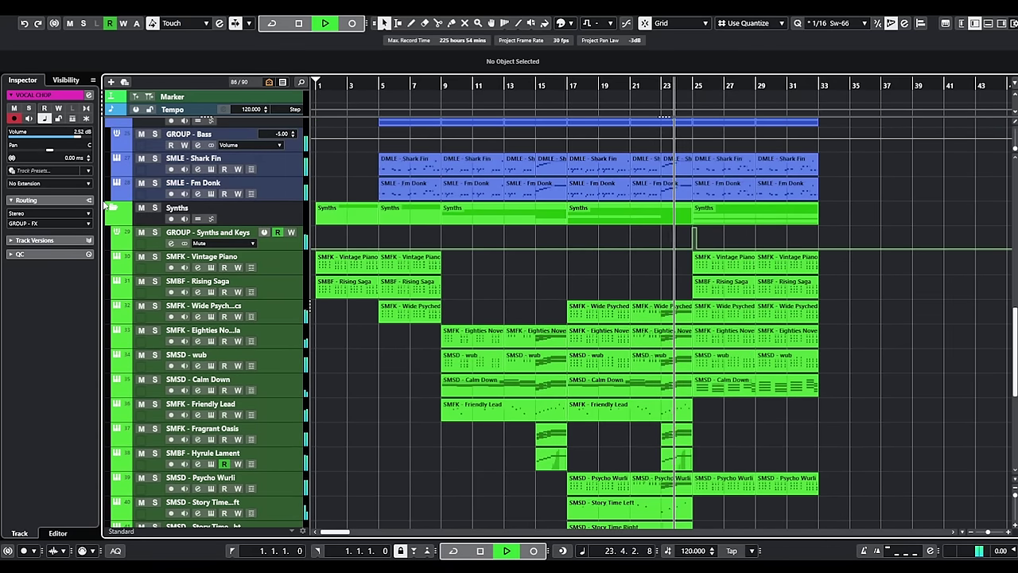
left_click(211, 170)
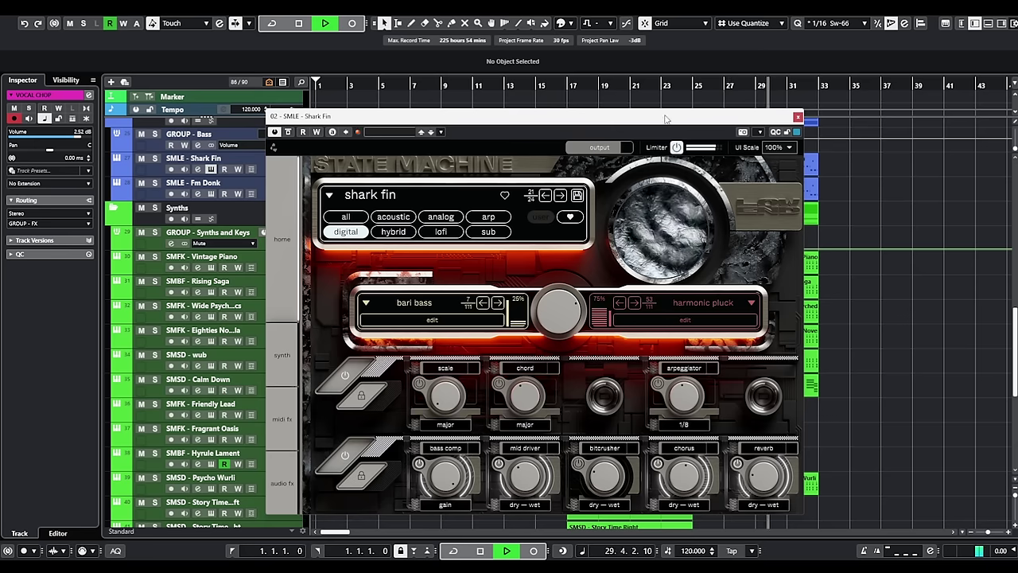
left_click(797, 118)
Step: Let the mix play out through bar 32 while looking over the drum, FX, bass and synth tracks
scroll(868, 181, "up", 10)
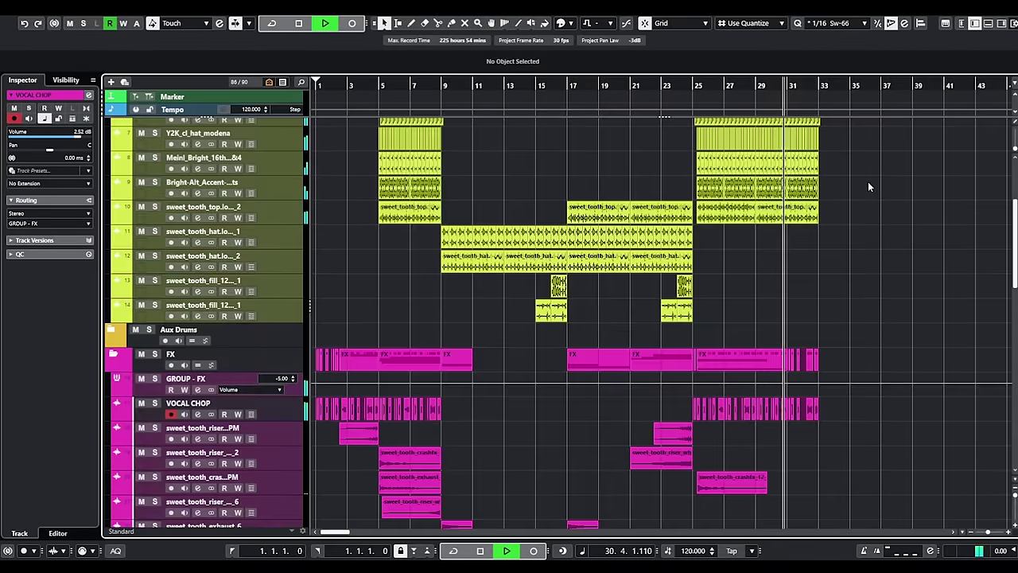
scroll(868, 179, "down", 15)
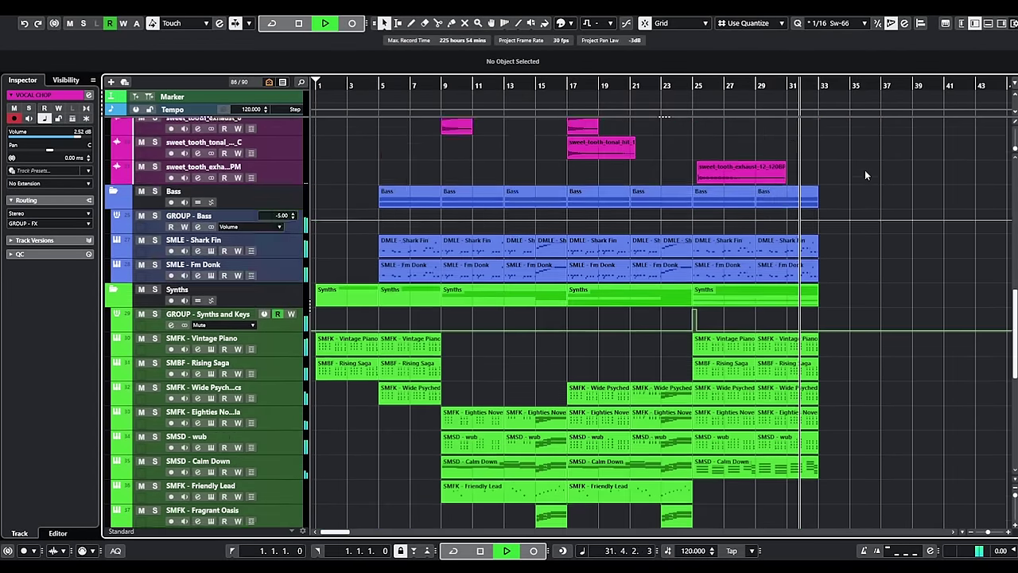
scroll(865, 170, "down", 12)
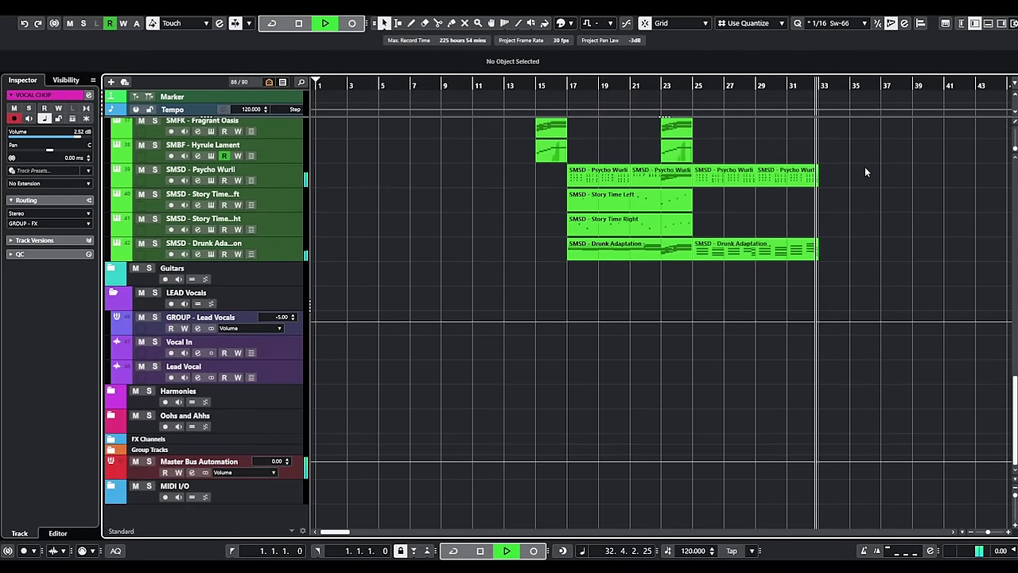